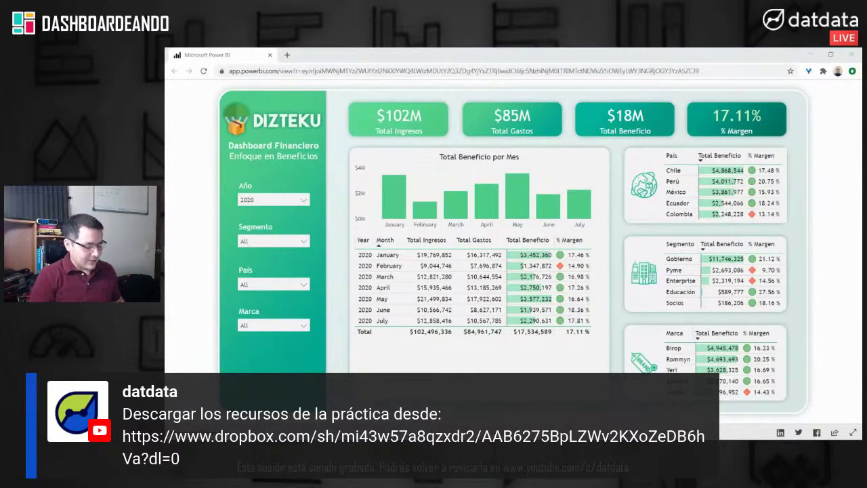
Step: Open the 'Dashboardeando 003' Dropbox link in a maximized private Chrome window
{"action": "key", "text": "ctrl+shift+n"}
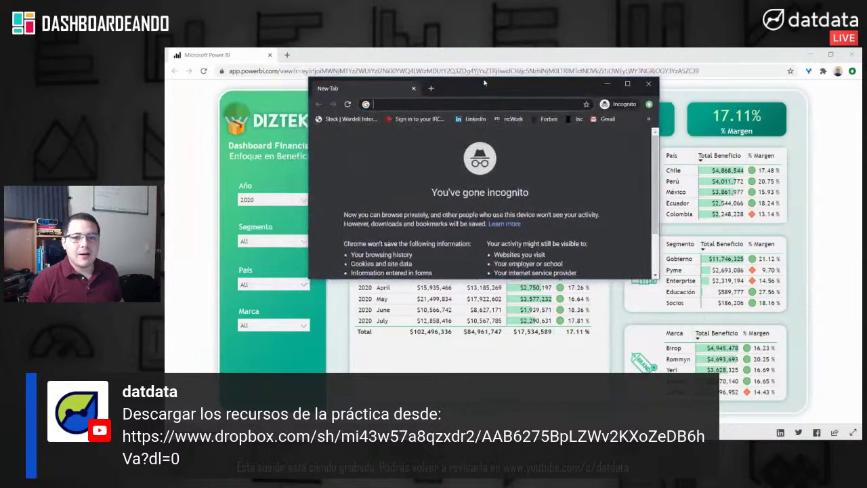
{"action": "key", "text": "super+Up"}
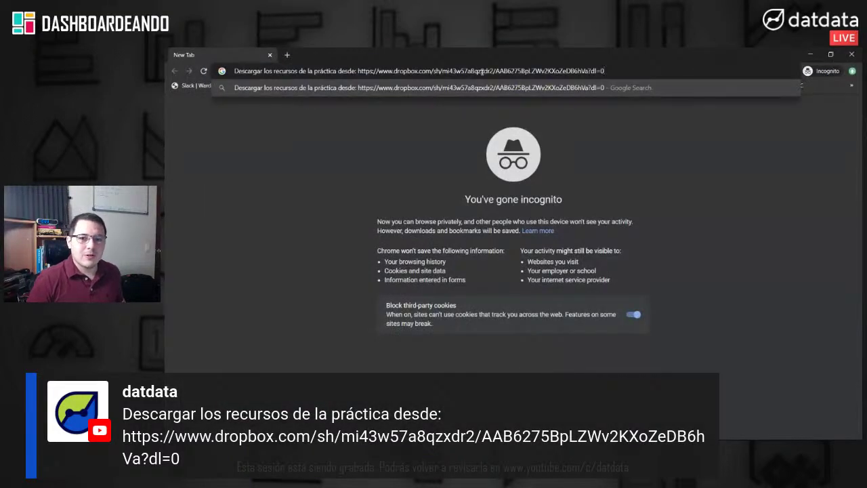
{"action": "left_click", "coordinate": [358, 72]}
{"action": "key", "text": "shift+Home"}
{"action": "key", "text": "BackSpace"}
{"action": "key", "text": "Return"}
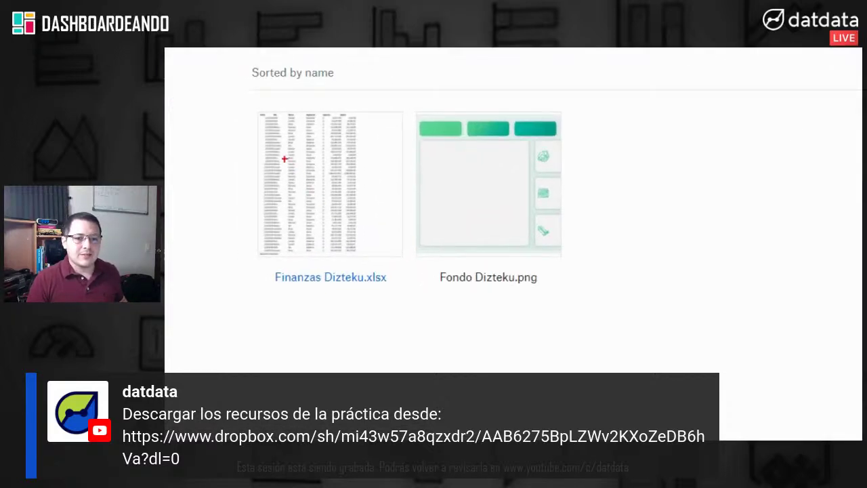
Step: Preview Finanzas Dizteku.xlsx from the shared folder and dismiss the save-to-Dropbox banner
{"action": "mouse_move", "coordinate": [242, 103]}
{"action": "left_mouse_down"}
{"action": "mouse_move", "coordinate": [466, 352]}
{"action": "mouse_move", "coordinate": [409, 286]}
{"action": "left_mouse_up"}
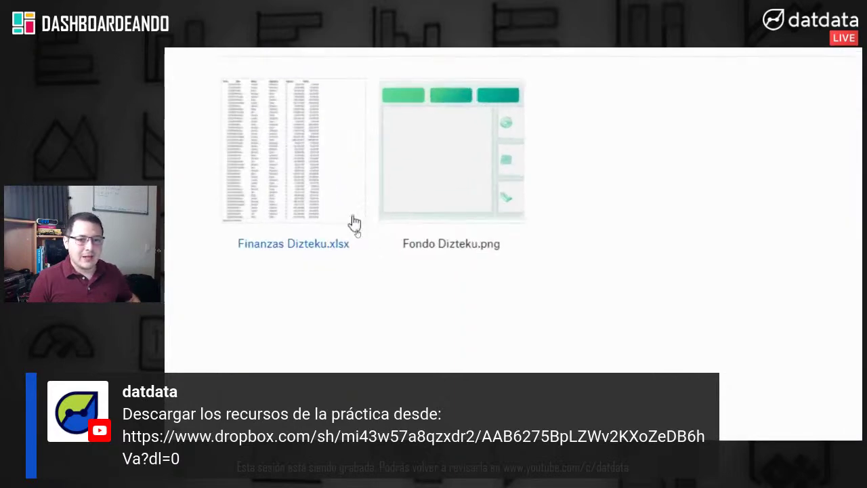
{"action": "left_click", "coordinate": [315, 180]}
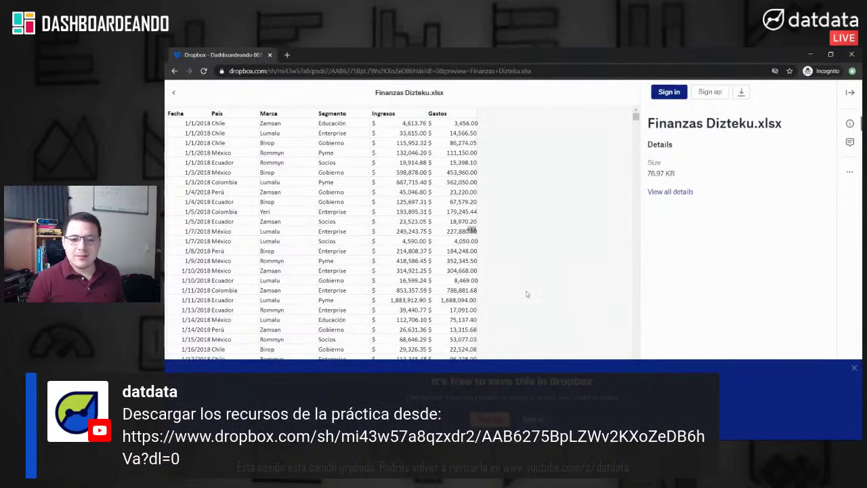
{"action": "left_click", "coordinate": [855, 367]}
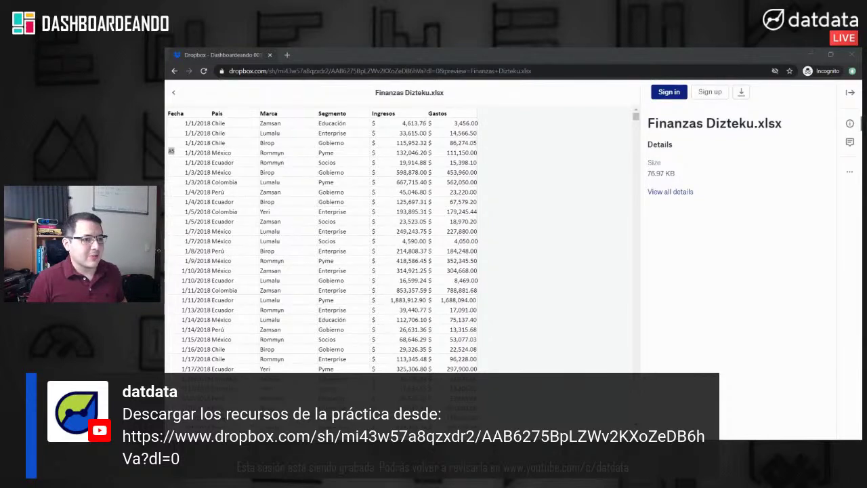
Step: Glance over the open windows, then start a new private browser tab
{"action": "key", "text": "alt+Tab"}
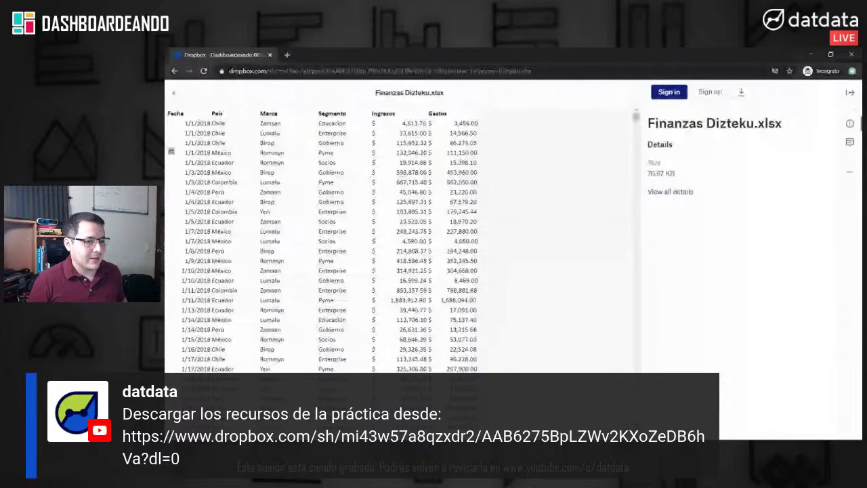
{"action": "key", "text": "alt+Tab"}
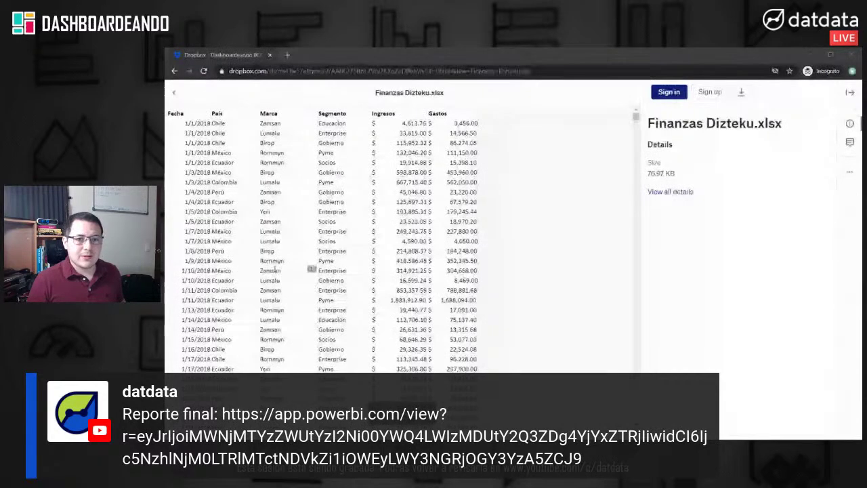
{"action": "left_click", "coordinate": [288, 55]}
Step: Load the pasted 'Reporte final' Power BI report URL, then return to the spreadsheet preview
{"action": "type", "text": "Reporte final: https://app.powerbi.com/view?r=eyJrIjoiMWNjMTYzZWUtYzI2Ni00YWQ4LWIzMDUtY2Q3ZDg4YjYxZTRjIiwidCI6Ijc5NzhlNjM0LTRlMTctNDVkZi1iOWEyLWY3NGRjOGY3YzA5ZCJ9"}
{"action": "left_click_drag", "start_coordinate": [279, 70], "coordinate": [206, 72]}
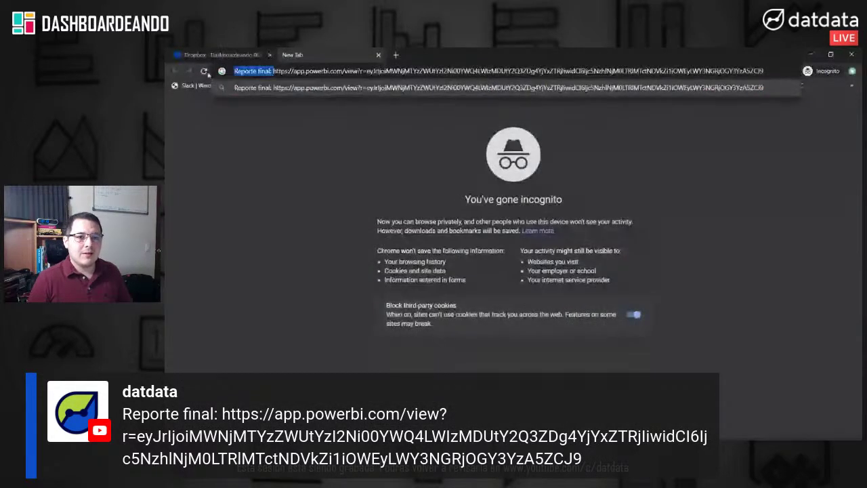
{"action": "key", "text": "BackSpace"}
{"action": "key", "text": "Return"}
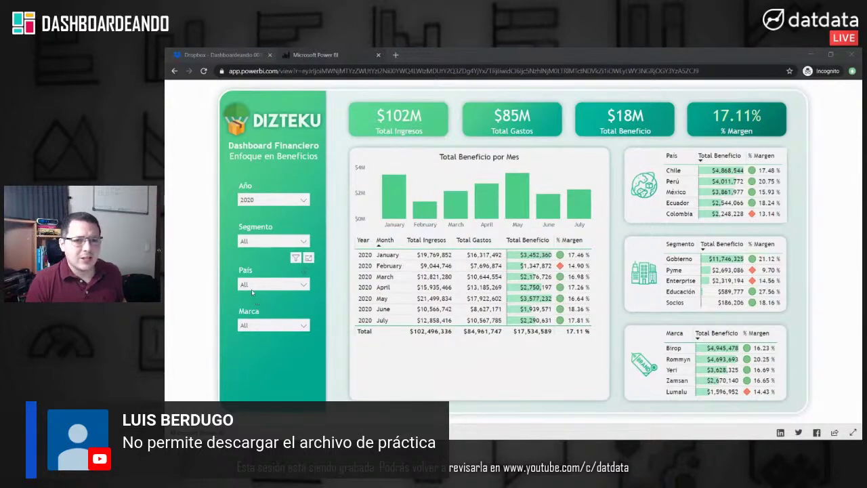
{"action": "left_click", "coordinate": [210, 55]}
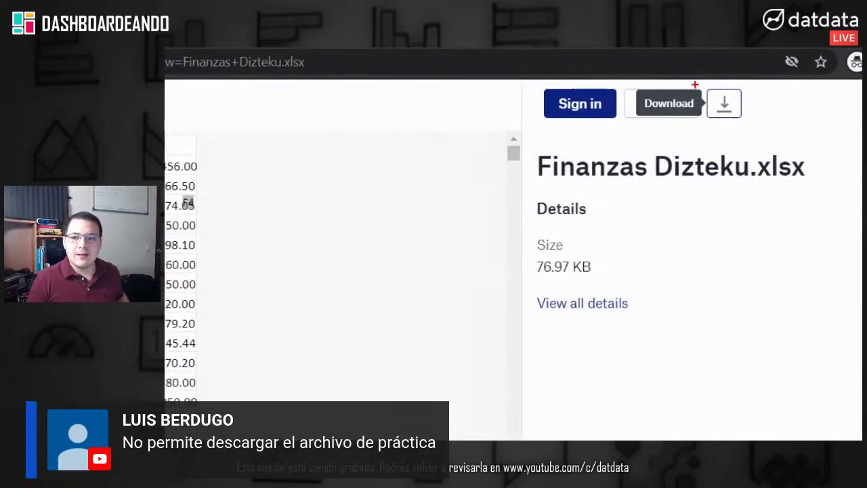
{"action": "left_click_drag", "start_coordinate": [765, 83], "coordinate": [703, 129]}
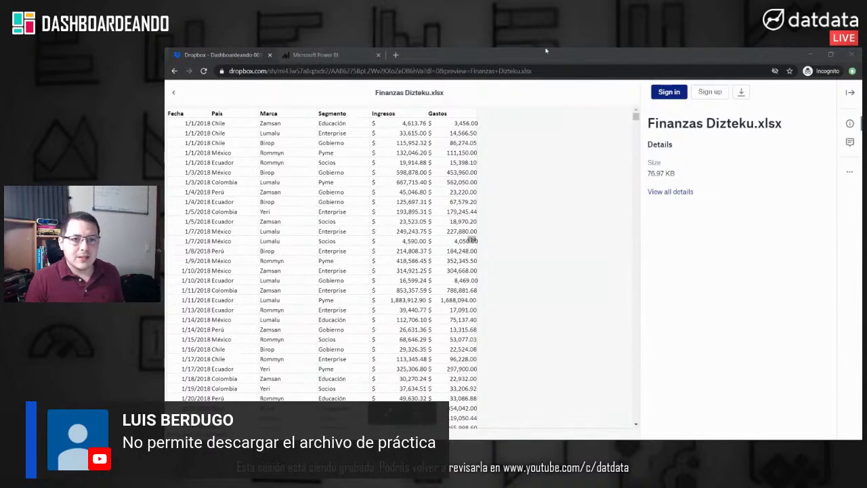
{"action": "left_click", "coordinate": [351, 57]}
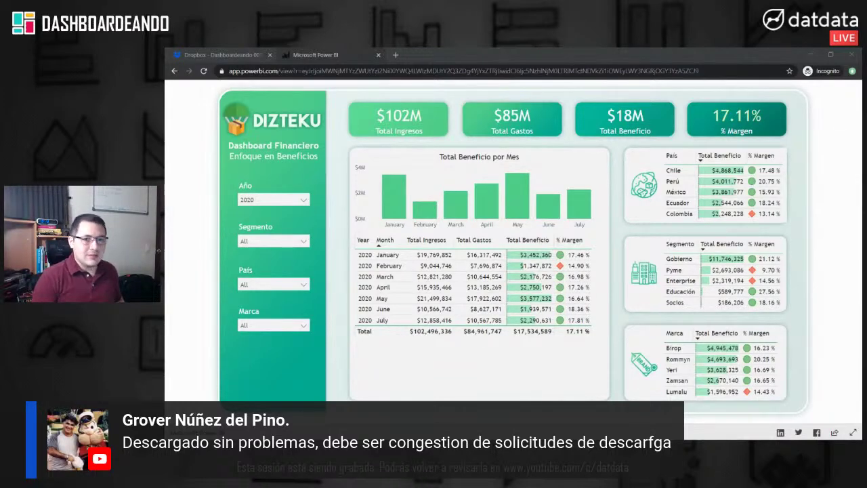
{"action": "left_click", "coordinate": [396, 55]}
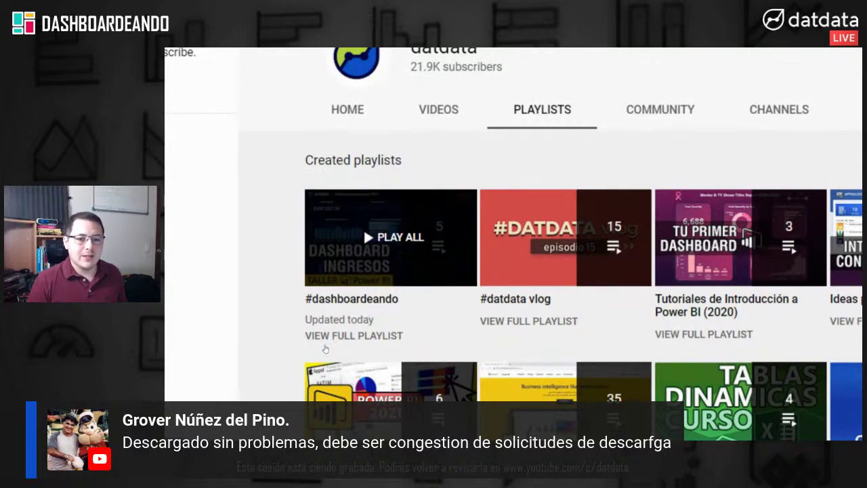
Step: Play the #dashboardeando playlist video and scroll through its YouTube page
{"action": "left_click", "coordinate": [359, 302]}
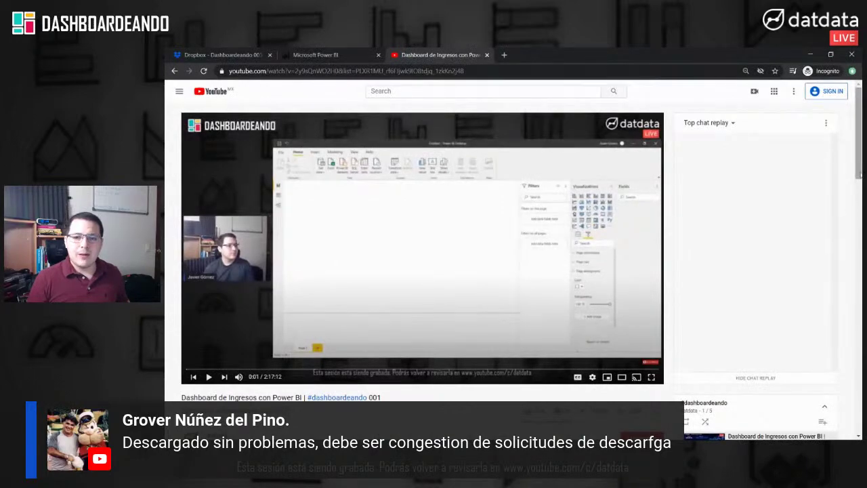
{"action": "scroll", "coordinate": [858, 136], "scroll_direction": "down", "scroll_amount": 1}
{"action": "scroll", "coordinate": [856, 228], "scroll_direction": "down", "scroll_amount": 4}
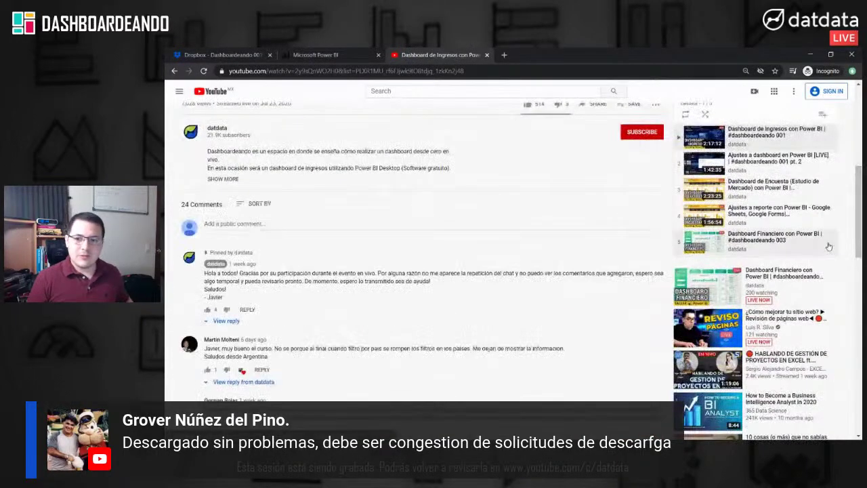
{"action": "scroll", "coordinate": [856, 228], "scroll_direction": "up", "scroll_amount": 2}
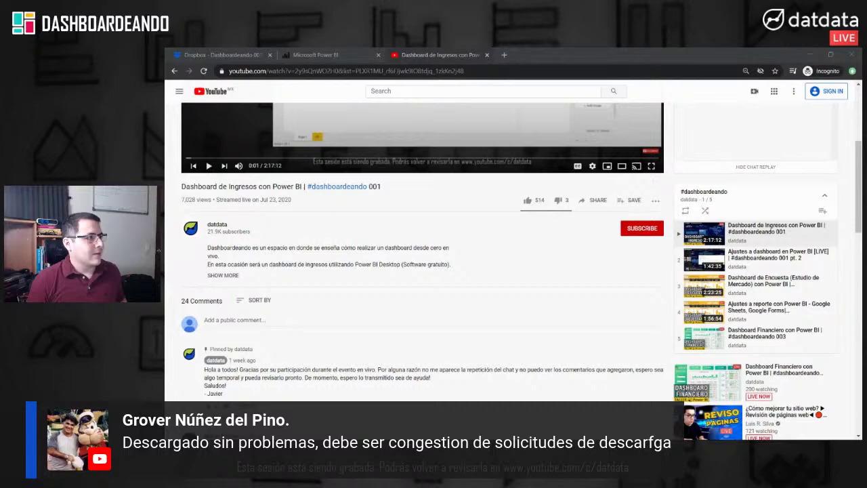
Step: Paste the copied form invitation message into the address bar
{"action": "key", "text": "alt+Tab"}
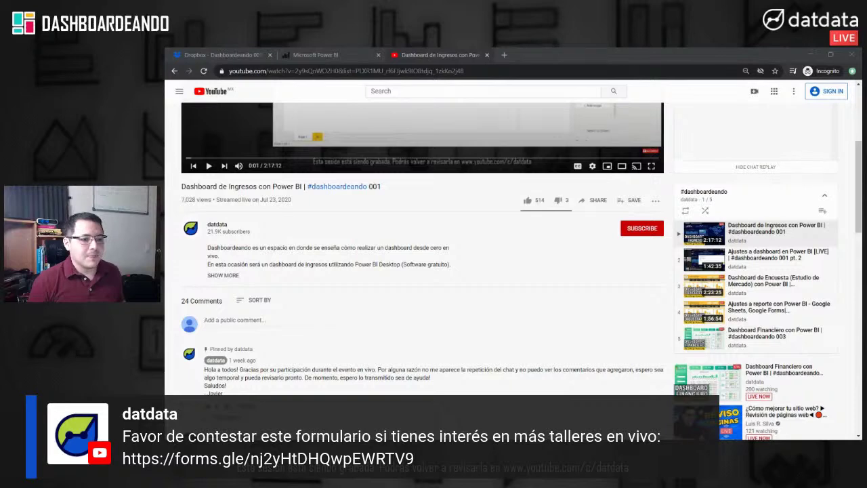
{"action": "left_click", "coordinate": [483, 70]}
{"action": "type", "text": "Favor de contestar este formulario si tienes interés en más talleres en vivo: https://forms.gle/nj2yHtDHQwpEWRTV9"}
{"action": "left_click_drag", "start_coordinate": [443, 71], "coordinate": [168, 51]}
{"action": "key", "text": "BackSpace"}
{"action": "key", "text": "Return"}
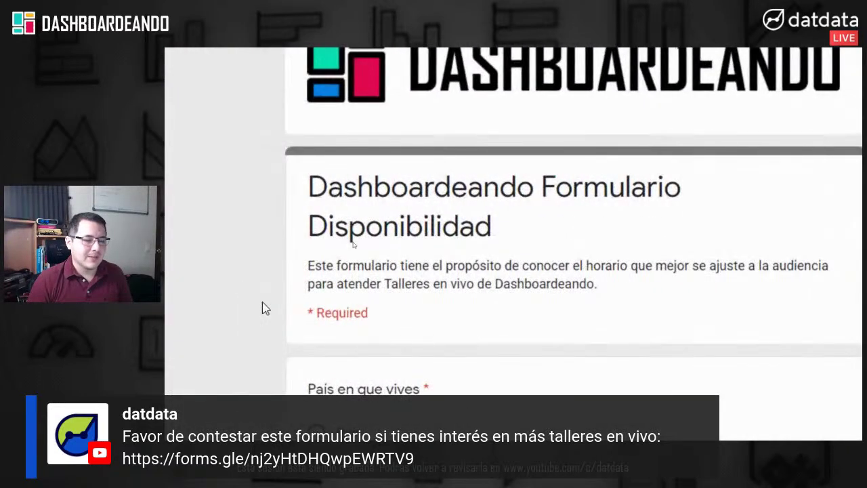
{"action": "scroll", "coordinate": [262, 308], "scroll_direction": "down", "scroll_amount": 2}
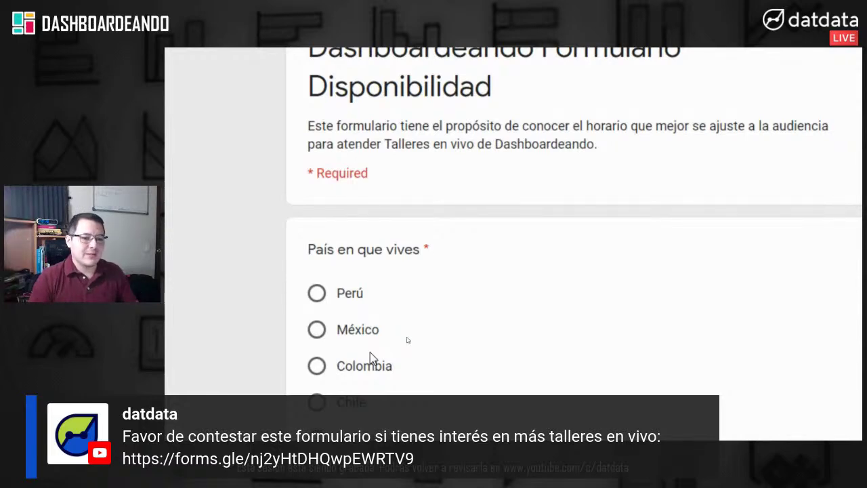
{"action": "scroll", "coordinate": [372, 353], "scroll_direction": "down", "scroll_amount": 1}
{"action": "scroll", "coordinate": [380, 353], "scroll_direction": "down", "scroll_amount": 15}
{"action": "scroll", "coordinate": [383, 353], "scroll_direction": "up", "scroll_amount": 7}
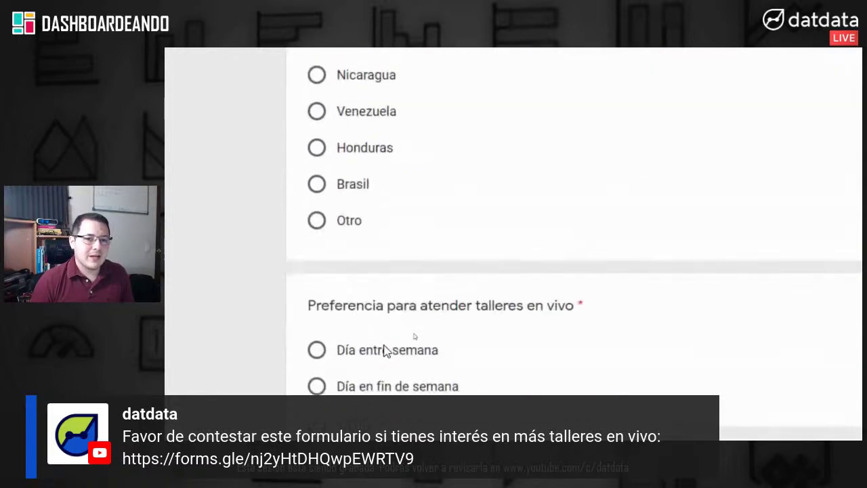
{"action": "scroll", "coordinate": [383, 351], "scroll_direction": "up", "scroll_amount": 4}
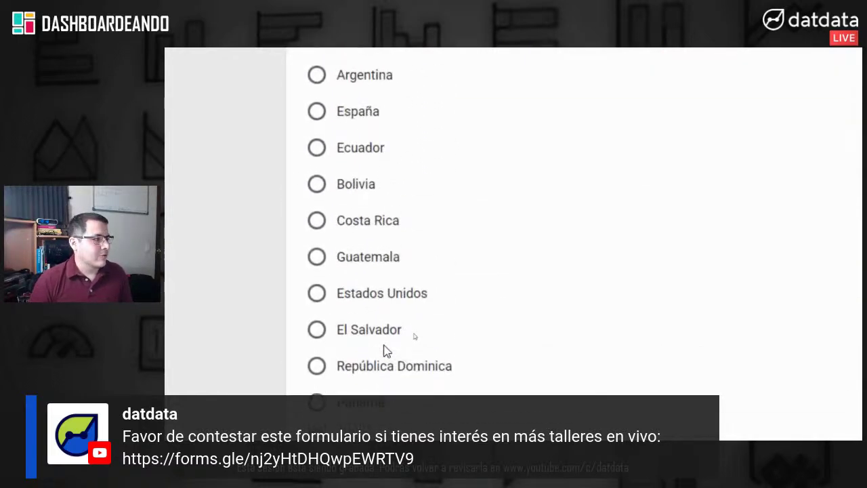
{"action": "scroll", "coordinate": [384, 351], "scroll_direction": "down", "scroll_amount": 5}
{"action": "scroll", "coordinate": [387, 345], "scroll_direction": "up", "scroll_amount": 1}
{"action": "scroll", "coordinate": [387, 347], "scroll_direction": "up", "scroll_amount": 4}
{"action": "scroll", "coordinate": [389, 348], "scroll_direction": "down", "scroll_amount": 4}
{"action": "scroll", "coordinate": [390, 348], "scroll_direction": "down", "scroll_amount": 2}
{"action": "scroll", "coordinate": [389, 348], "scroll_direction": "up", "scroll_amount": 3}
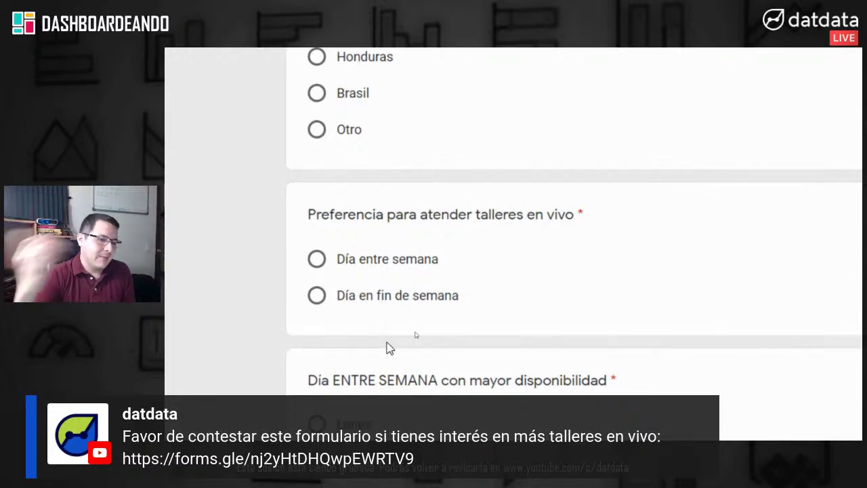
{"action": "scroll", "coordinate": [389, 346], "scroll_direction": "down", "scroll_amount": 15}
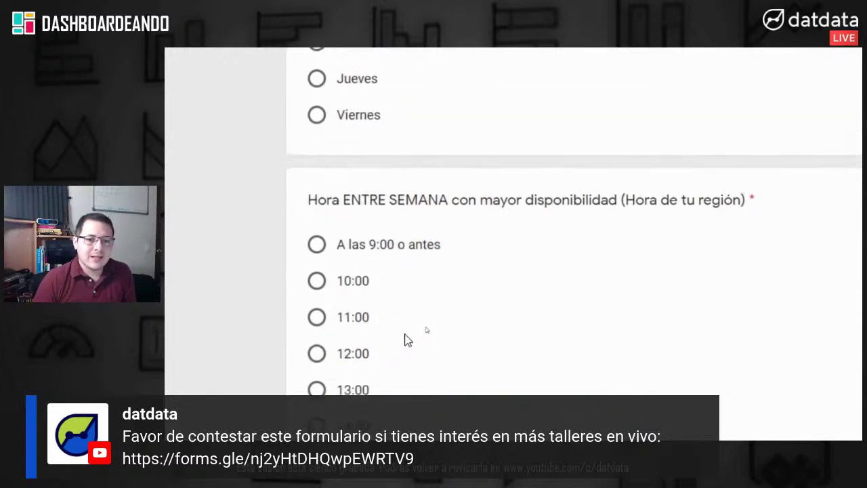
{"action": "scroll", "coordinate": [452, 322], "scroll_direction": "down", "scroll_amount": 5}
{"action": "scroll", "coordinate": [454, 321], "scroll_direction": "up", "scroll_amount": 15}
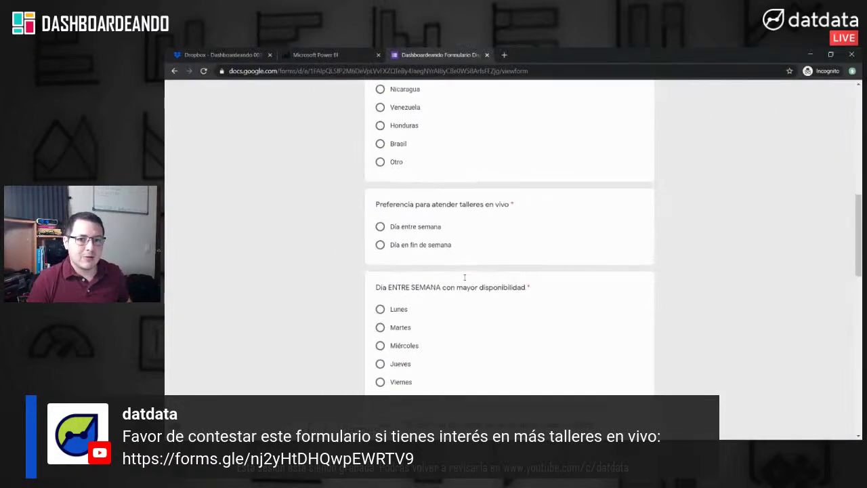
{"action": "scroll", "coordinate": [465, 277], "scroll_direction": "up", "scroll_amount": 5}
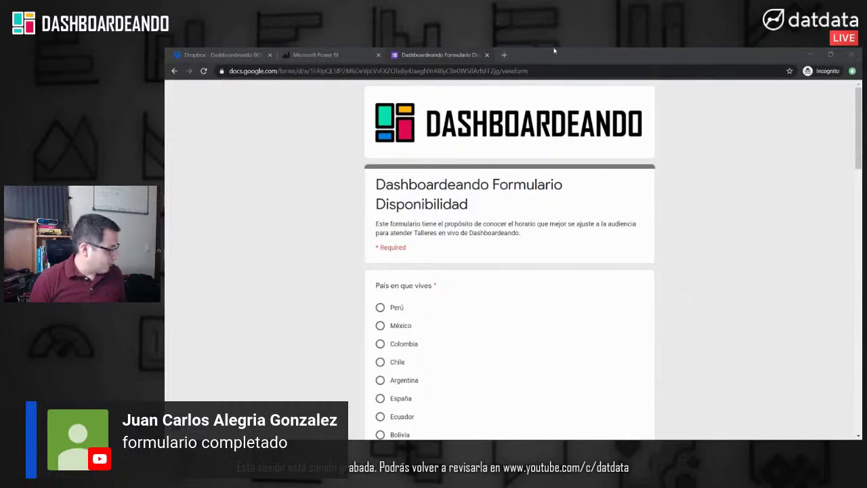
{"action": "left_click", "coordinate": [507, 71]}
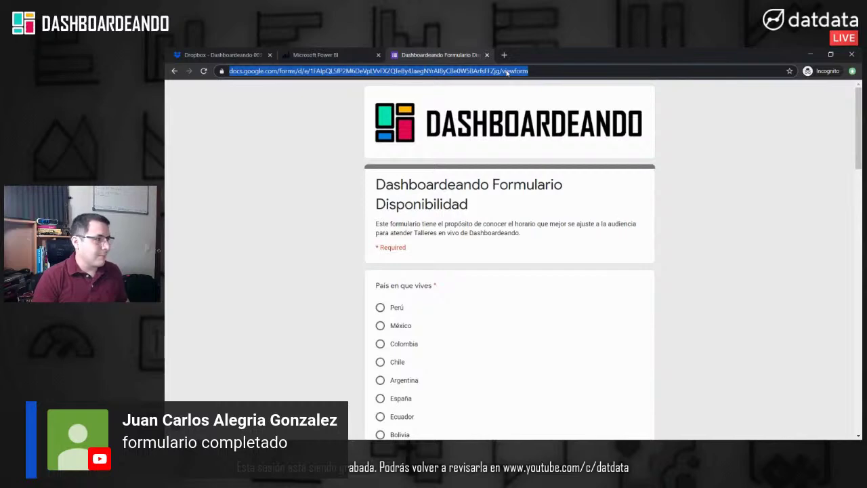
{"action": "type", "text": "www."}
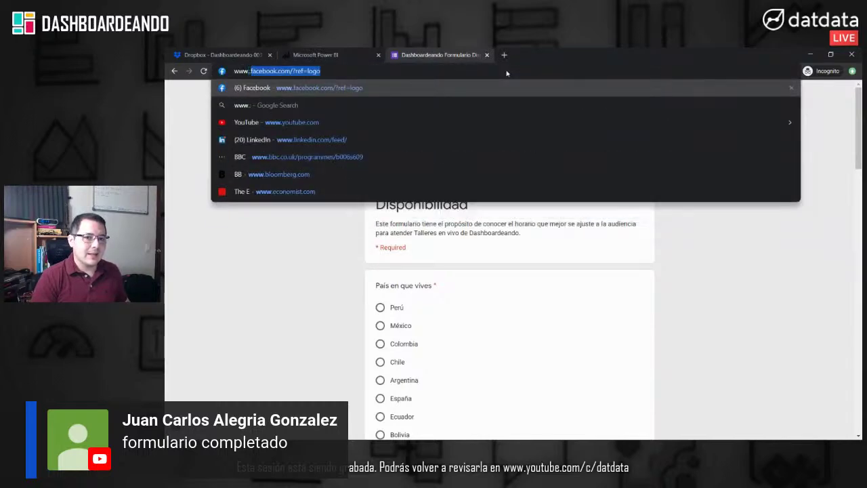
{"action": "type", "text": "dat"}
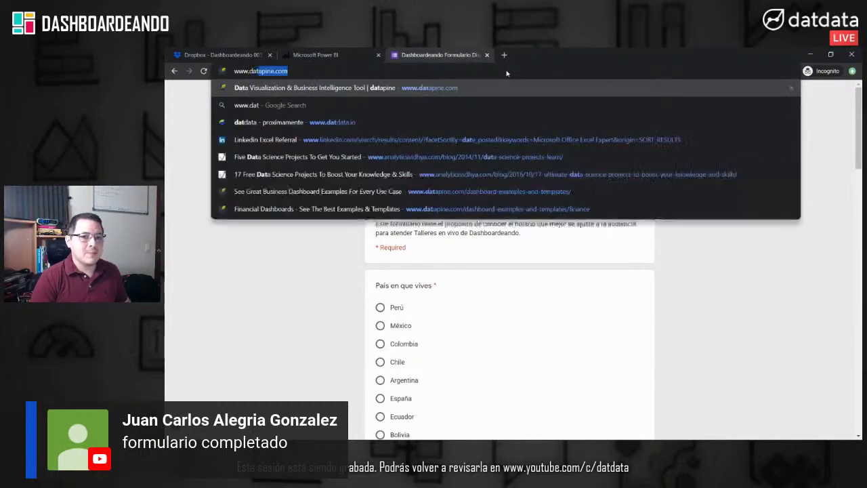
{"action": "type", "text": "data."}
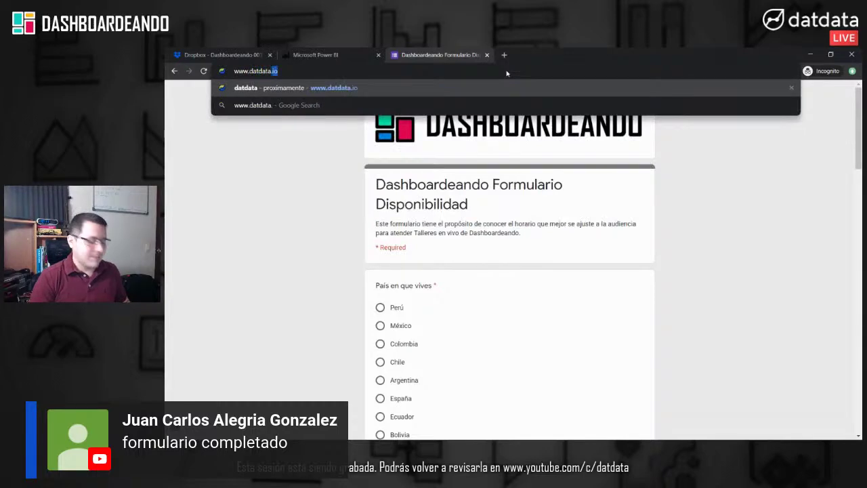
{"action": "key", "text": "Return"}
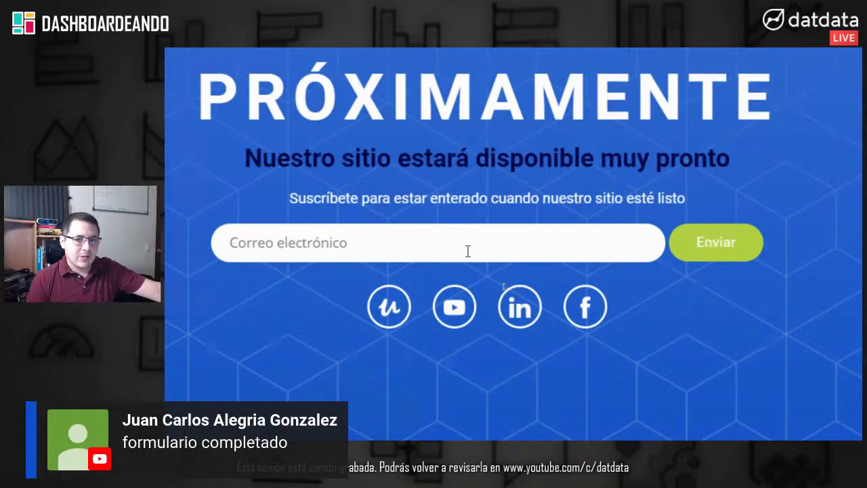
{"action": "left_click", "coordinate": [467, 249]}
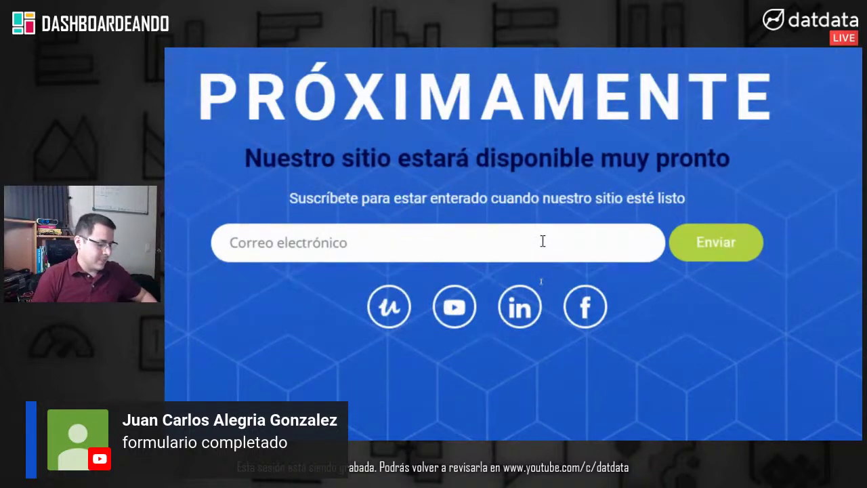
{"action": "left_click", "coordinate": [487, 55]}
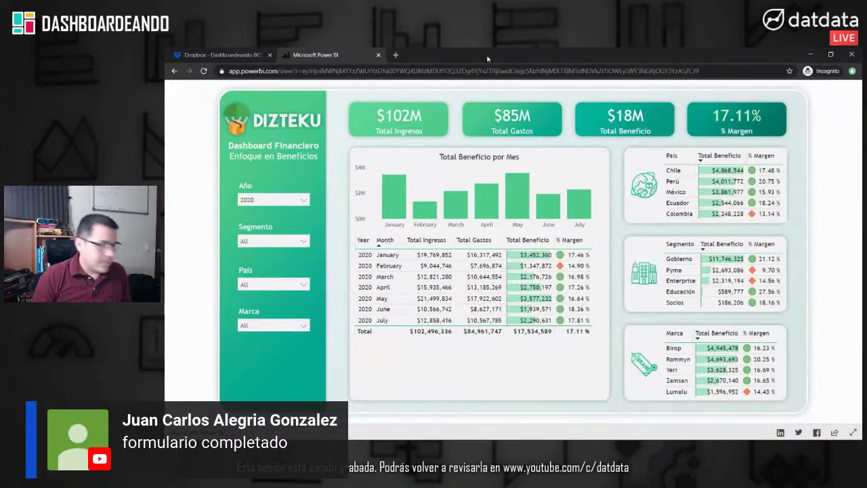
Step: Open udemy.com/user/datdata in a new tab using the 'ude' address suggestion
{"action": "left_click", "coordinate": [396, 55]}
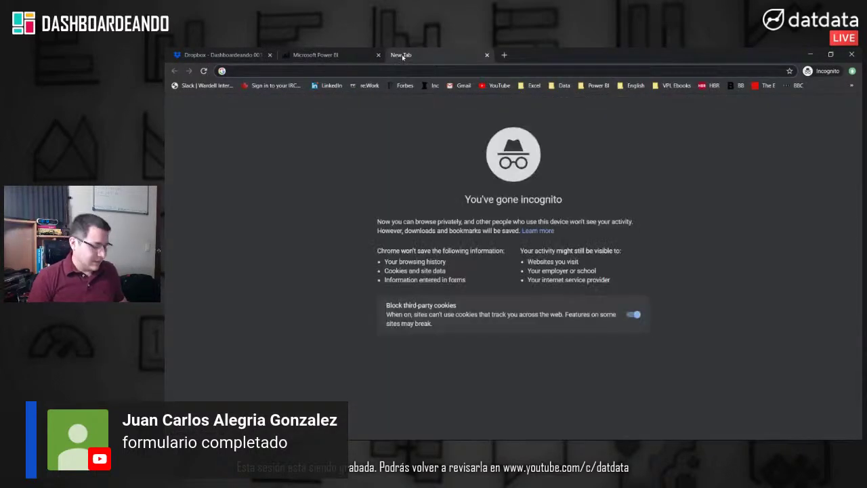
{"action": "type", "text": "ude"}
{"action": "key", "text": "Delete"}
{"action": "key", "text": "Down"}
{"action": "key", "text": "Down"}
{"action": "key", "text": "Down"}
{"action": "key", "text": "Down"}
{"action": "key", "text": "Return"}
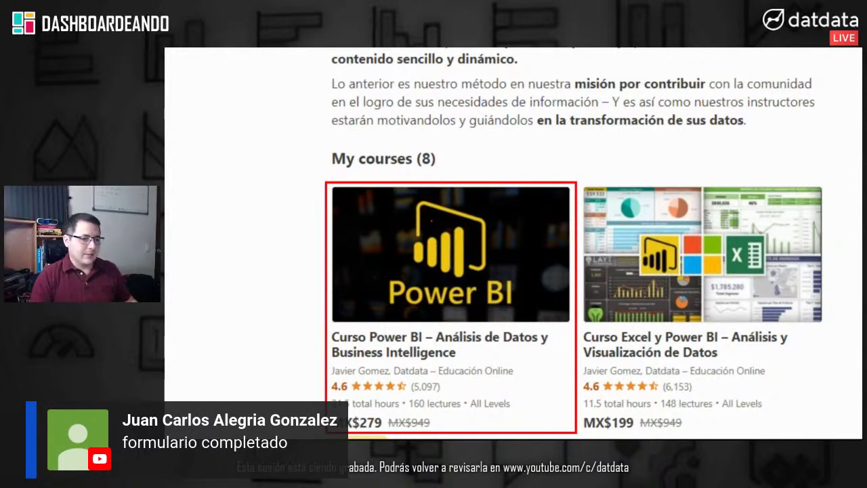
{"action": "key", "text": "Escape"}
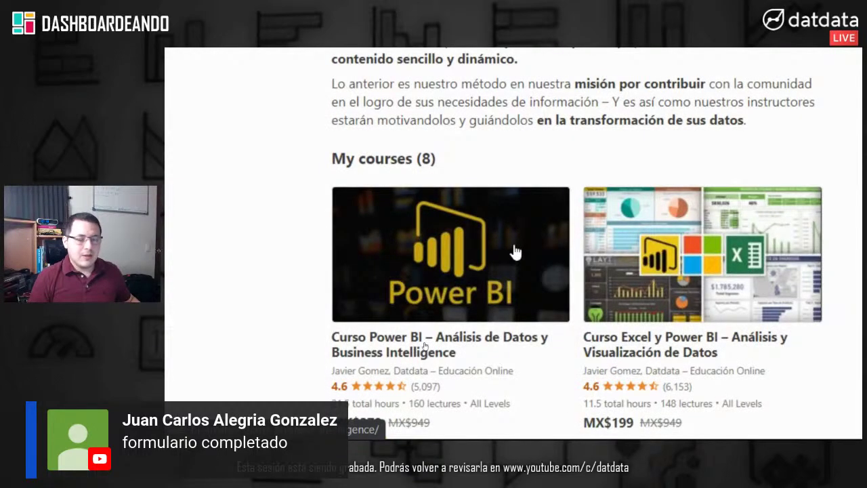
{"action": "key", "text": "Escape"}
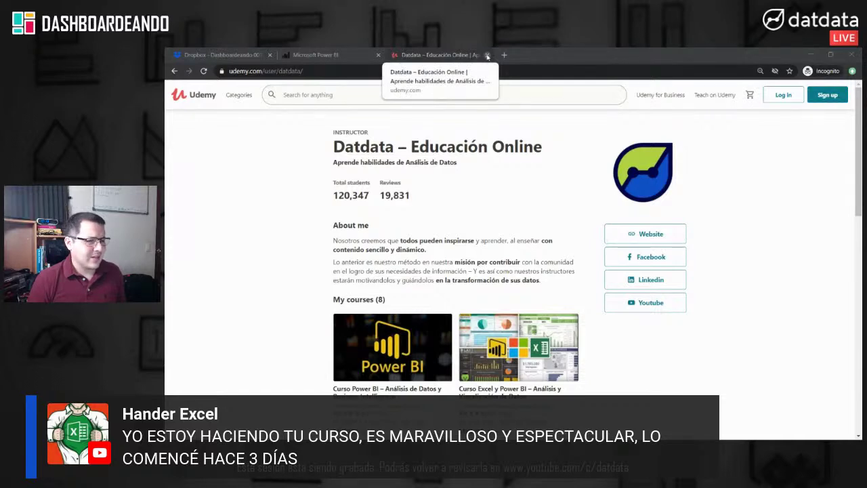
Step: Close the Udemy tab to return to the Power BI dashboard
{"action": "left_click", "coordinate": [487, 55]}
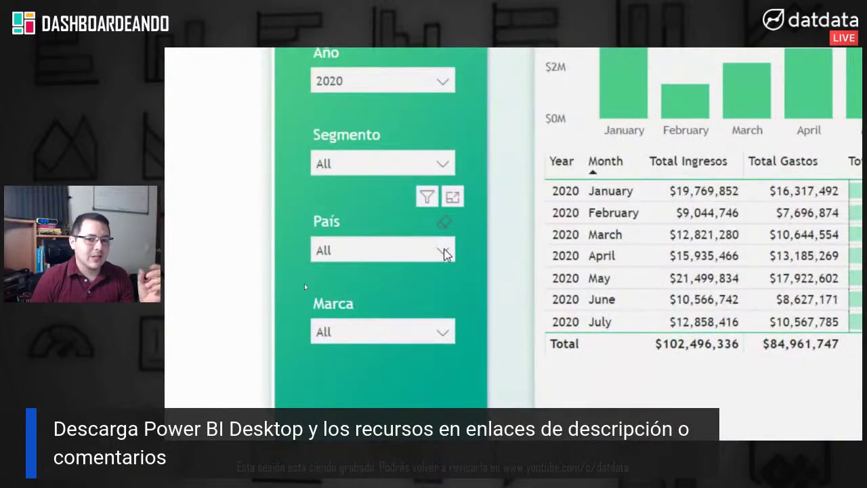
Step: Browse the País and Marca slicer lists, closing each to show the full dashboard
{"action": "left_click", "coordinate": [443, 404]}
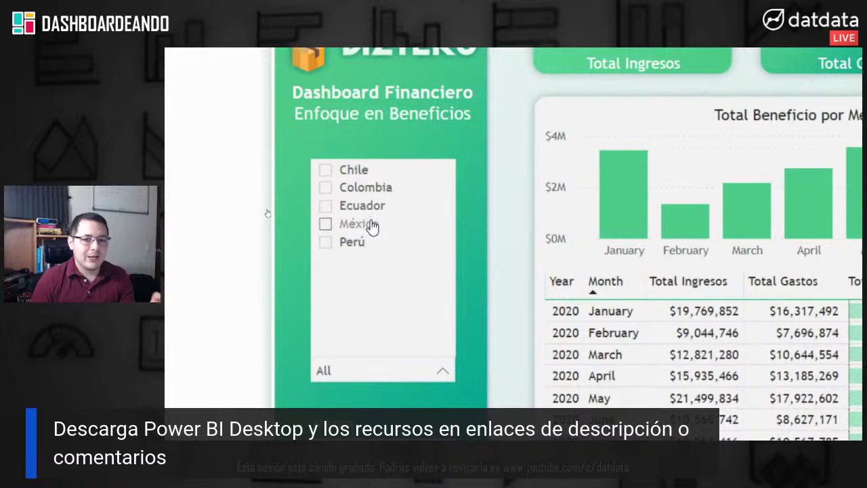
{"action": "left_click", "coordinate": [491, 384]}
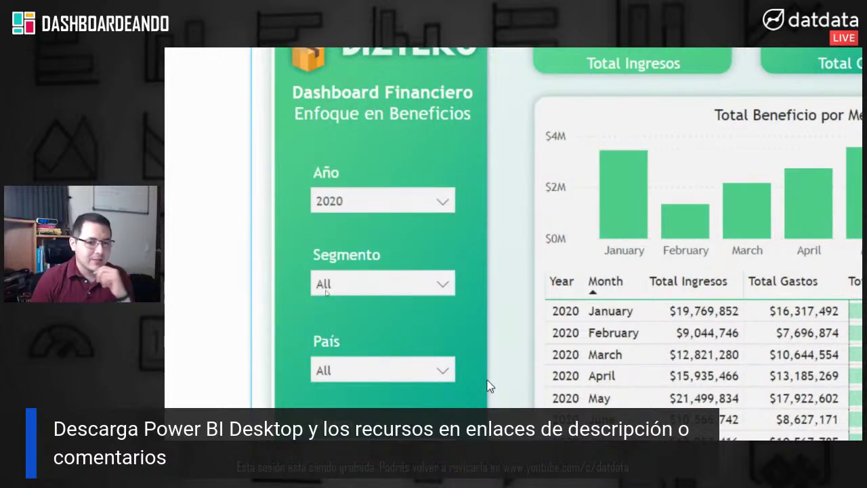
{"action": "left_click", "coordinate": [446, 282]}
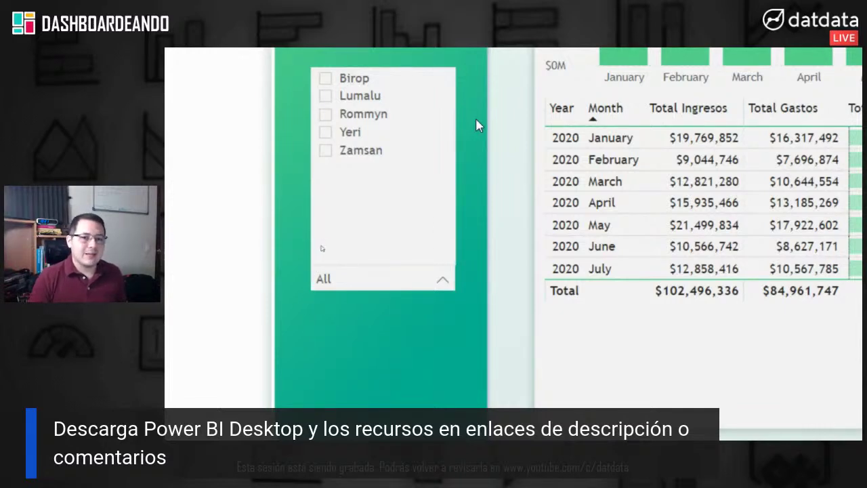
{"action": "scroll", "coordinate": [476, 125], "scroll_direction": "up", "scroll_amount": 3}
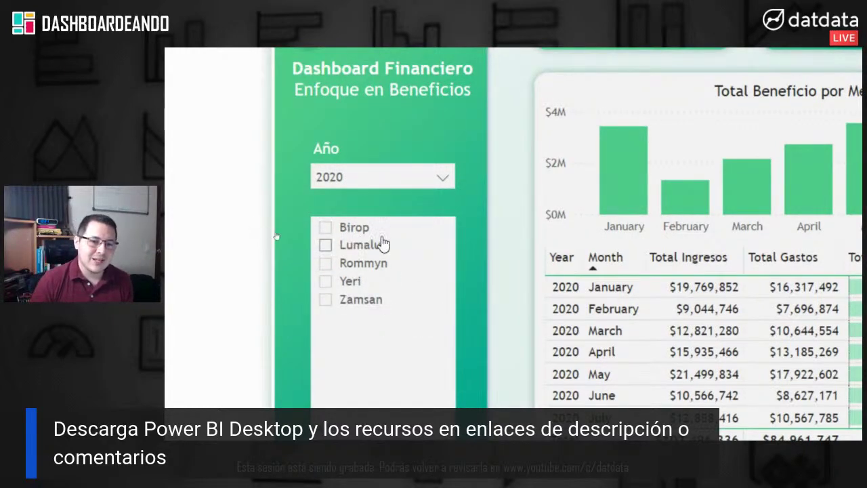
{"action": "scroll", "coordinate": [463, 391], "scroll_direction": "down", "scroll_amount": 1}
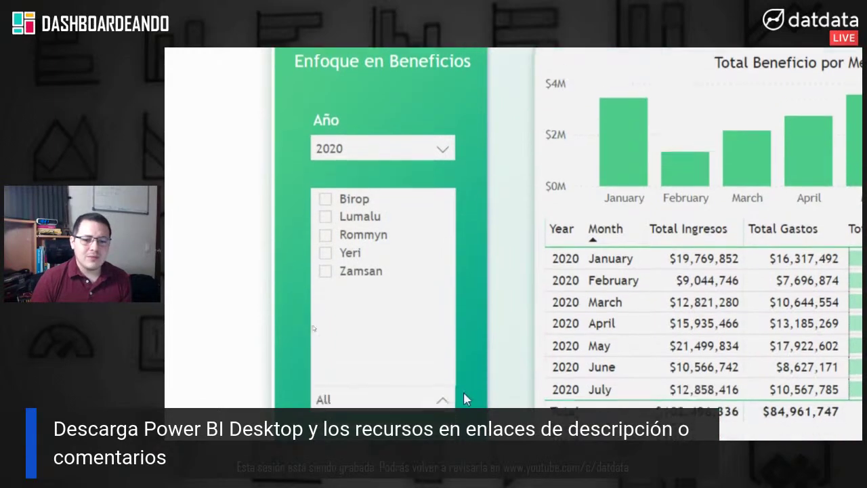
{"action": "left_click", "coordinate": [444, 388]}
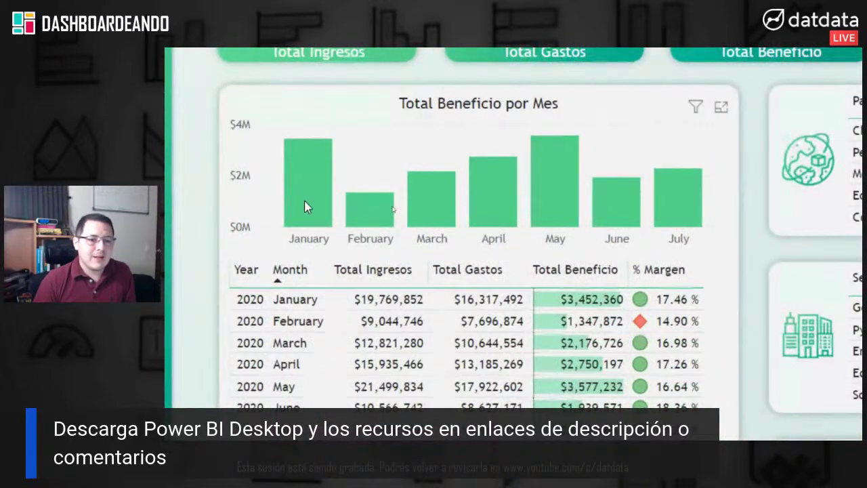
Step: Select 2019 in the Año slicer, showing Total Beneficio $28M at 15.87% margin
{"action": "mouse_move", "coordinate": [596, 221]}
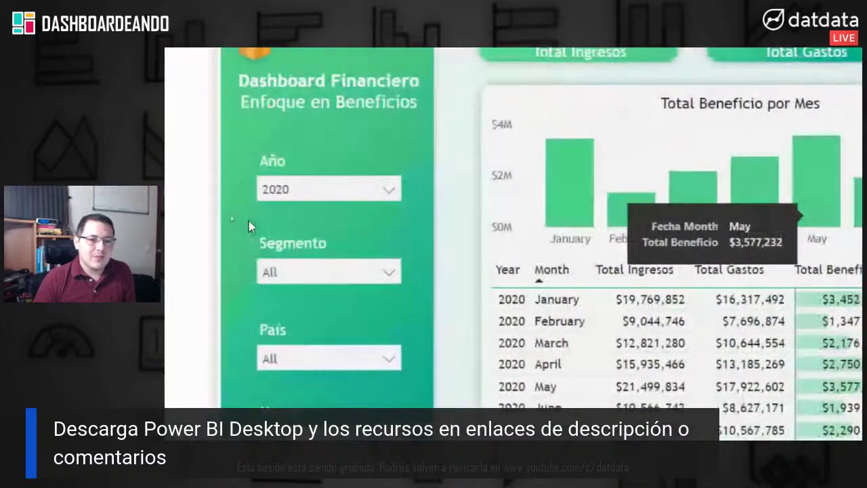
{"action": "left_click", "coordinate": [403, 195]}
{"action": "left_click", "coordinate": [286, 227]}
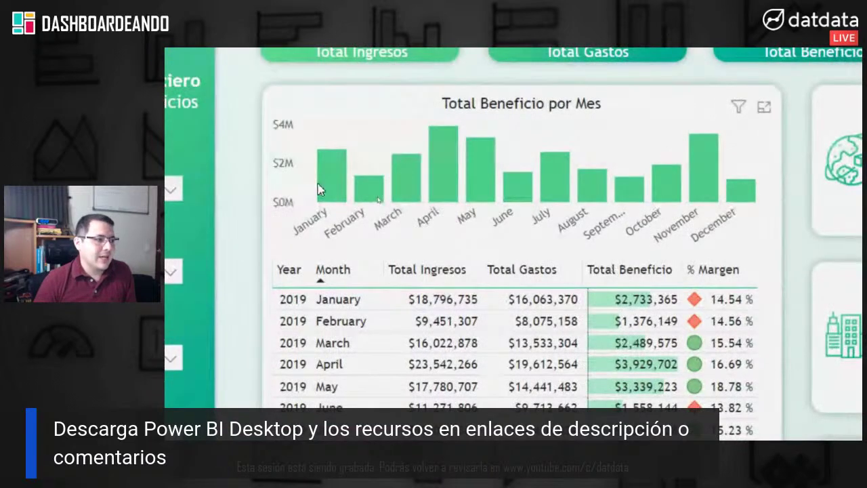
{"action": "mouse_move", "coordinate": [473, 187]}
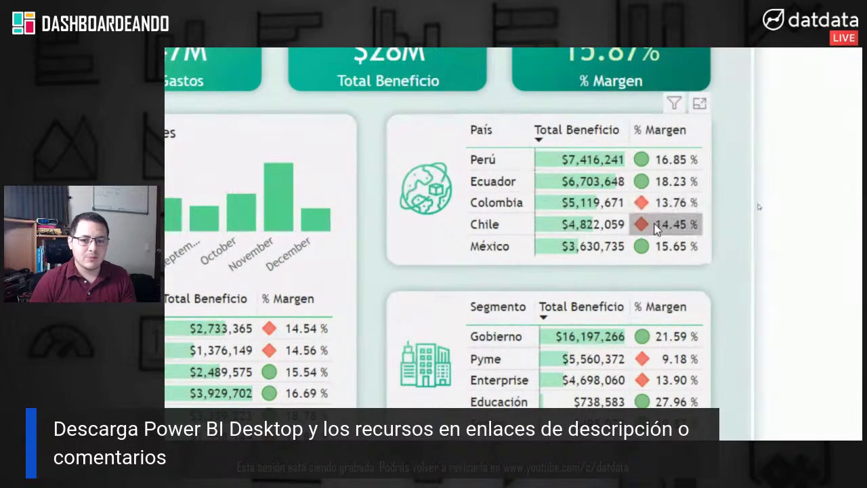
{"action": "scroll", "coordinate": [651, 356], "scroll_direction": "down", "scroll_amount": 2}
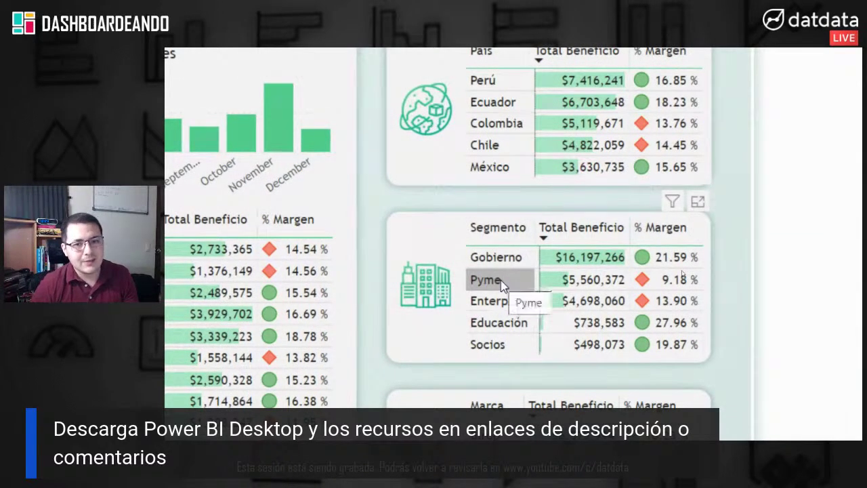
{"action": "scroll", "coordinate": [751, 376], "scroll_direction": "down", "scroll_amount": 3}
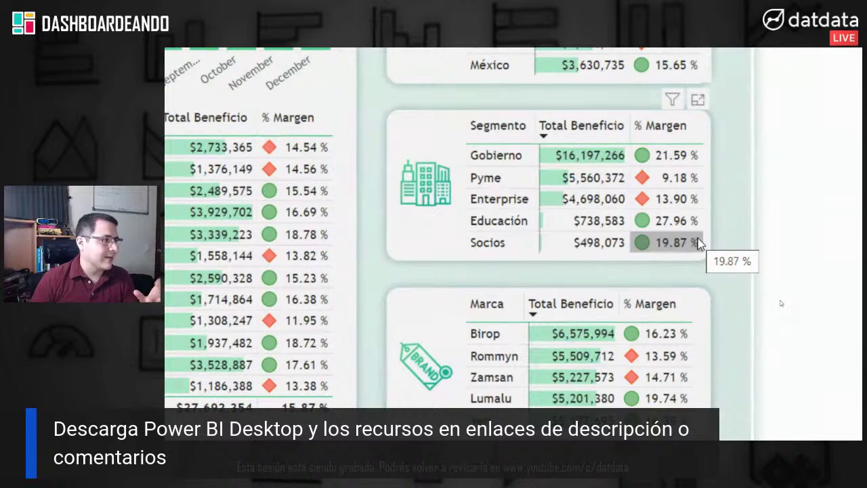
{"action": "scroll", "coordinate": [681, 320], "scroll_direction": "down", "scroll_amount": 1}
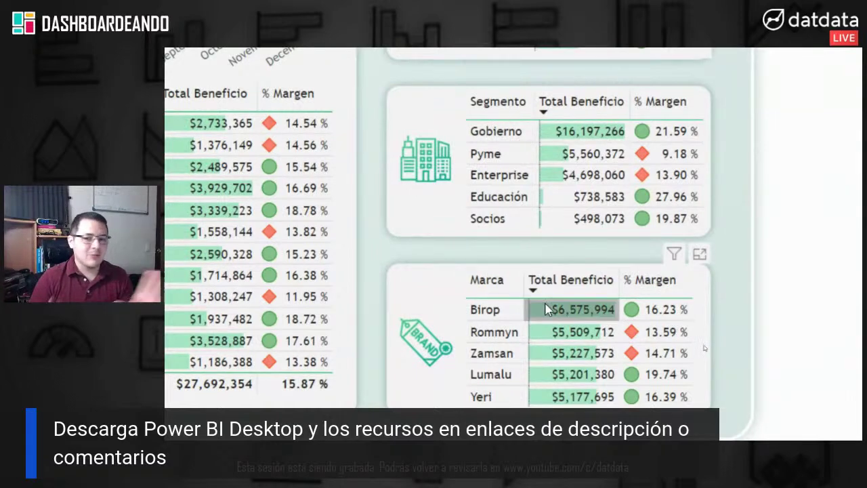
{"action": "mouse_move", "coordinate": [547, 309]}
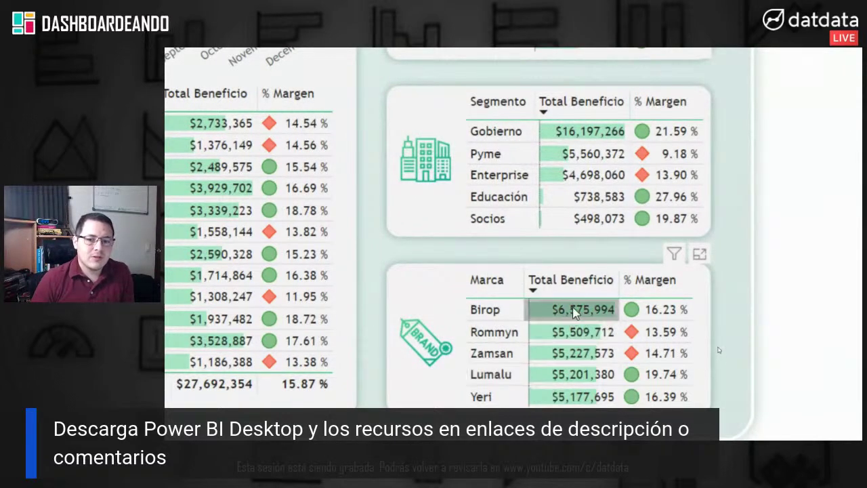
{"action": "scroll", "coordinate": [570, 395], "scroll_direction": "down", "scroll_amount": 1}
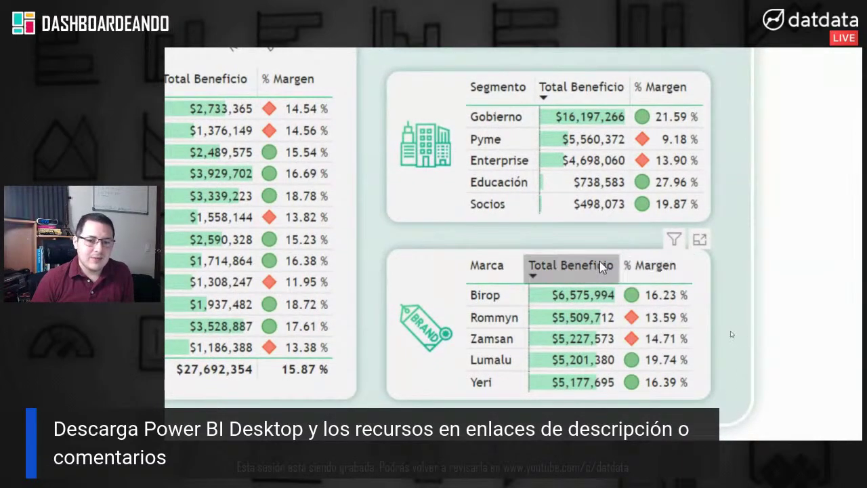
{"action": "scroll", "coordinate": [620, 100], "scroll_direction": "up", "scroll_amount": 1}
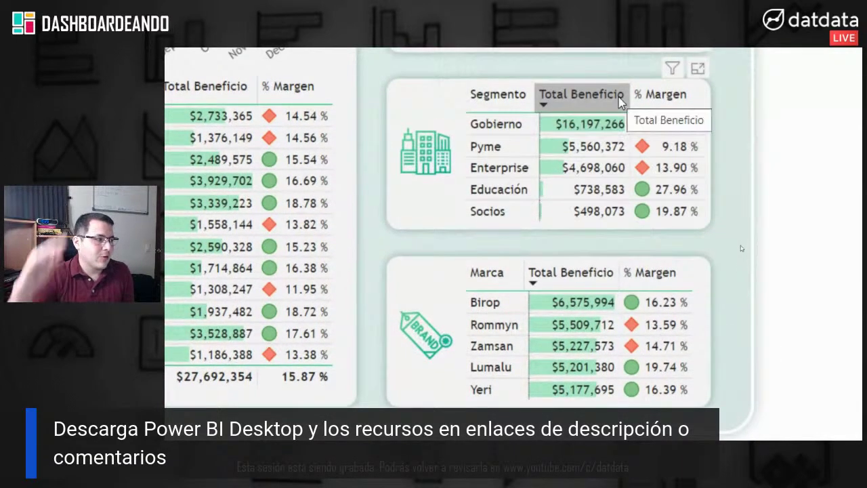
{"action": "scroll", "coordinate": [621, 100], "scroll_direction": "up", "scroll_amount": 1}
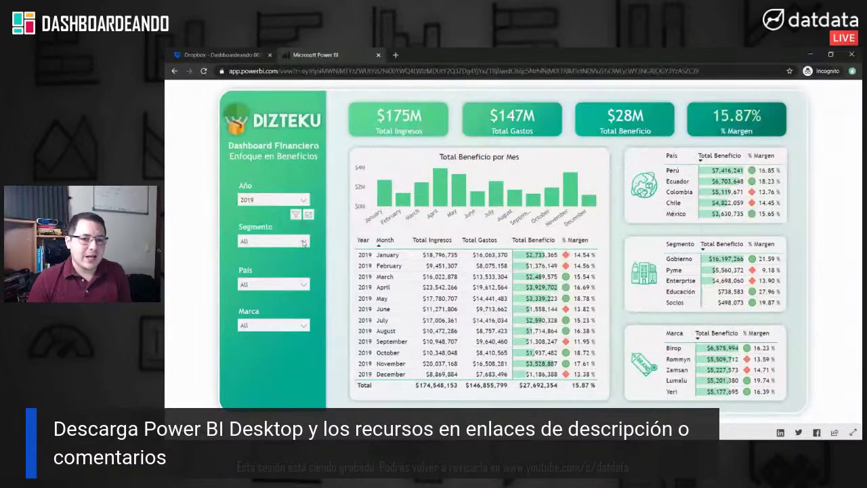
{"action": "left_click", "coordinate": [303, 242]}
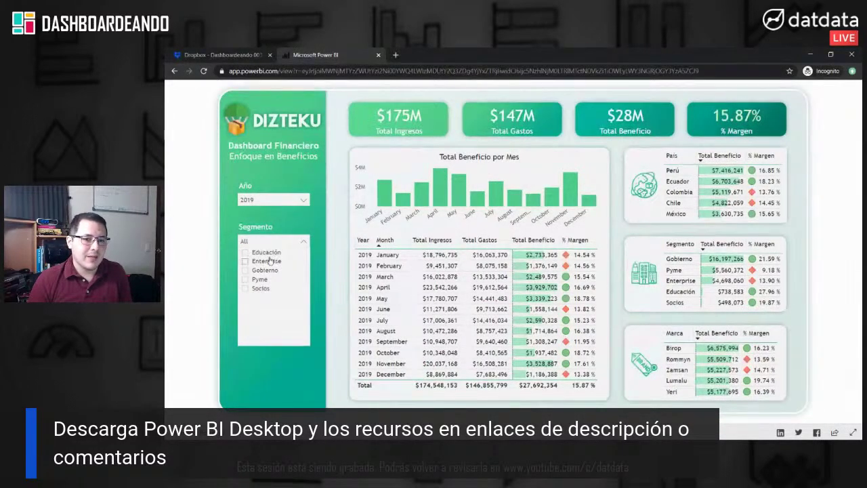
{"action": "left_click", "coordinate": [269, 261]}
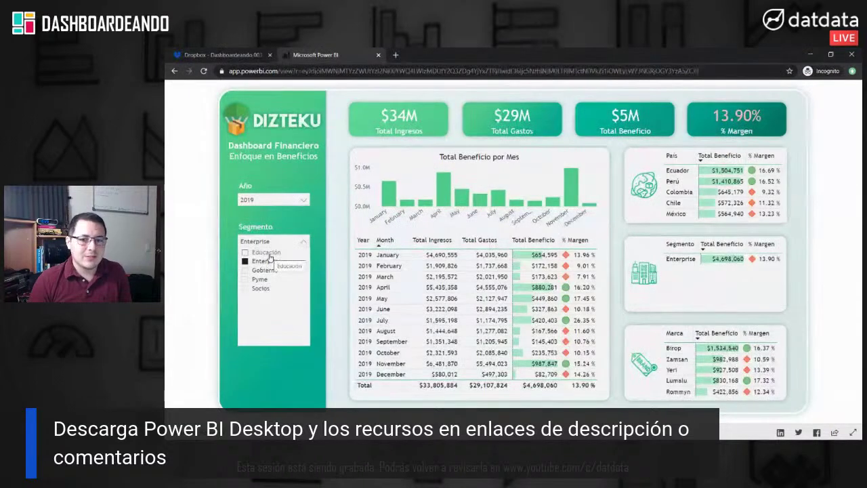
{"action": "left_click", "coordinate": [269, 262]}
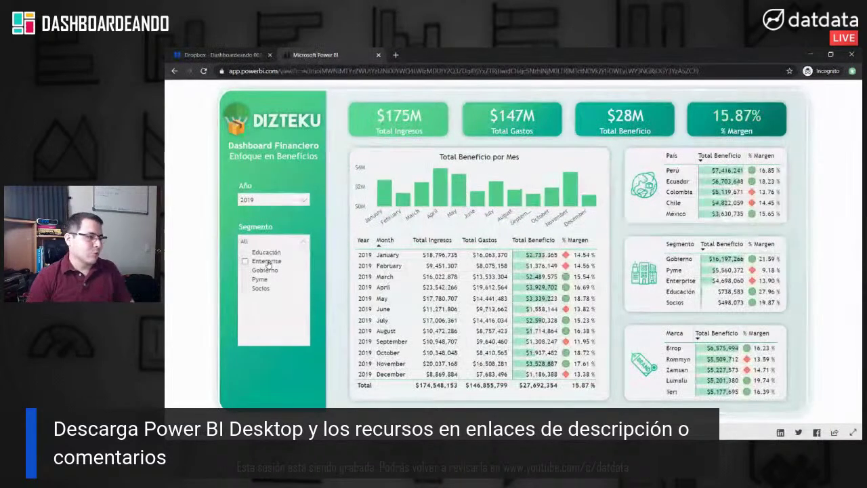
{"action": "left_click", "coordinate": [303, 242]}
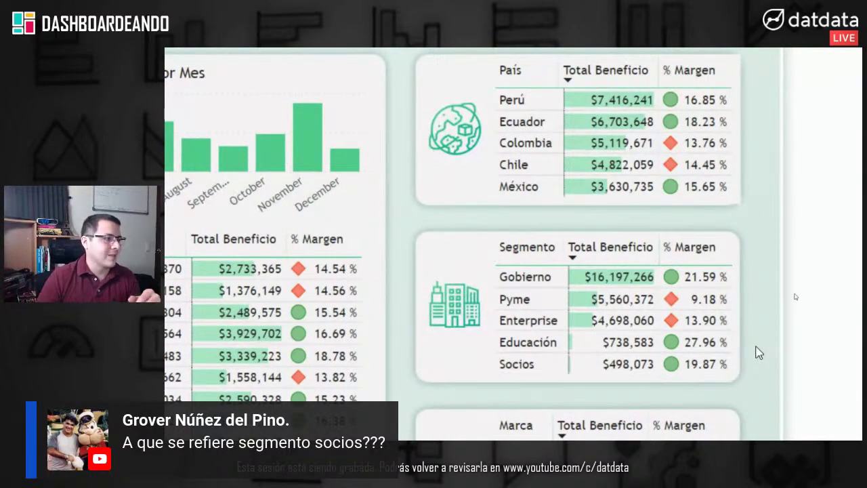
Step: Dismiss the screen-sharing notice and switch to the Finanzas Dizteku.xlsx Dropbox preview tab
{"action": "scroll", "coordinate": [737, 359], "scroll_direction": "down", "scroll_amount": 3}
{"action": "scroll", "coordinate": [719, 97], "scroll_direction": "up", "scroll_amount": 2}
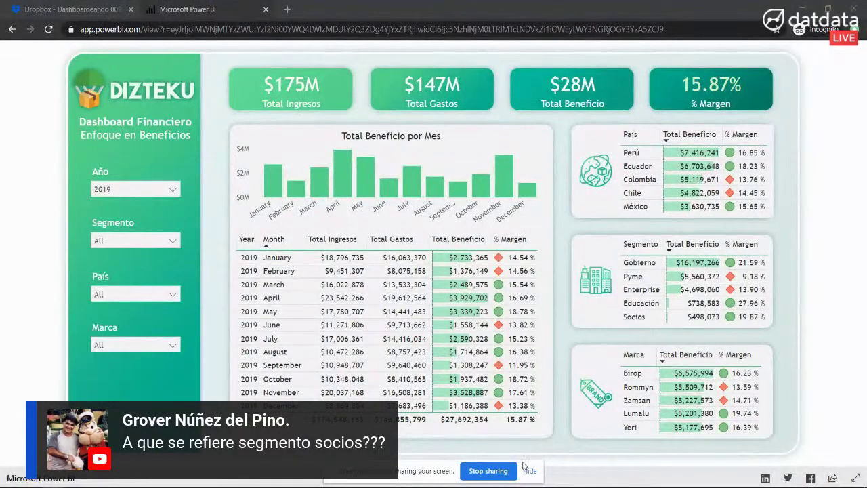
{"action": "left_click", "coordinate": [530, 471]}
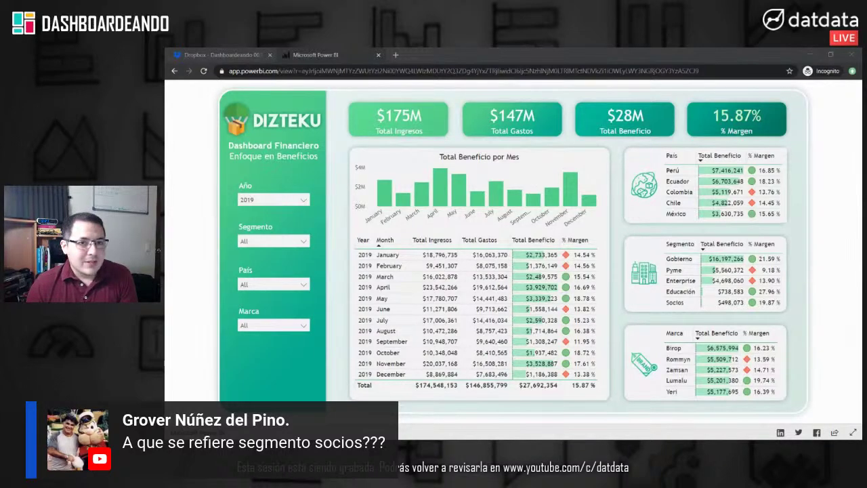
{"action": "left_click", "coordinate": [248, 54]}
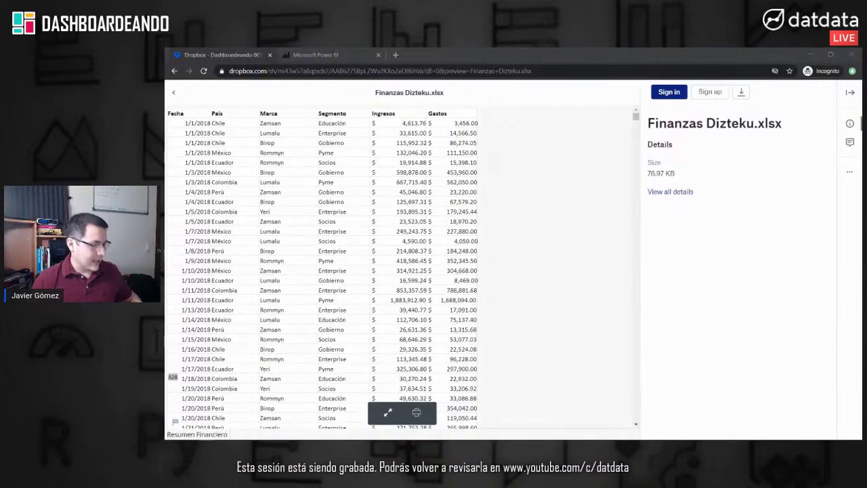
{"action": "key", "text": "super+e"}
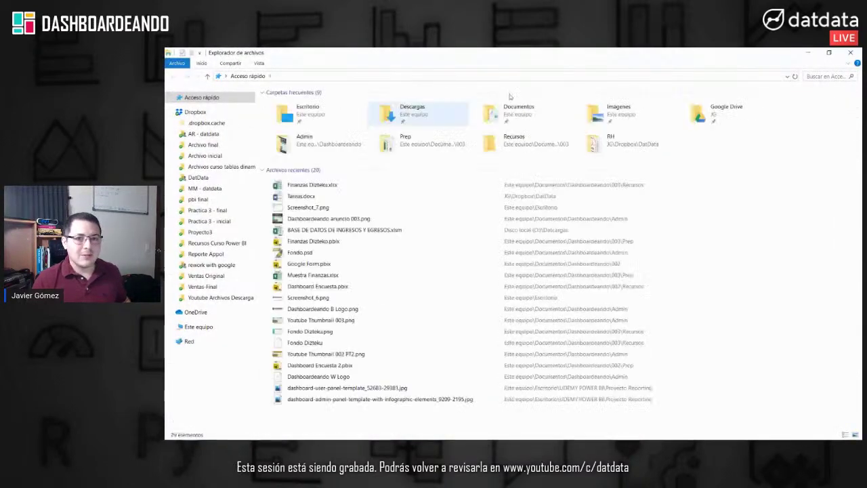
{"action": "left_click", "coordinate": [808, 52]}
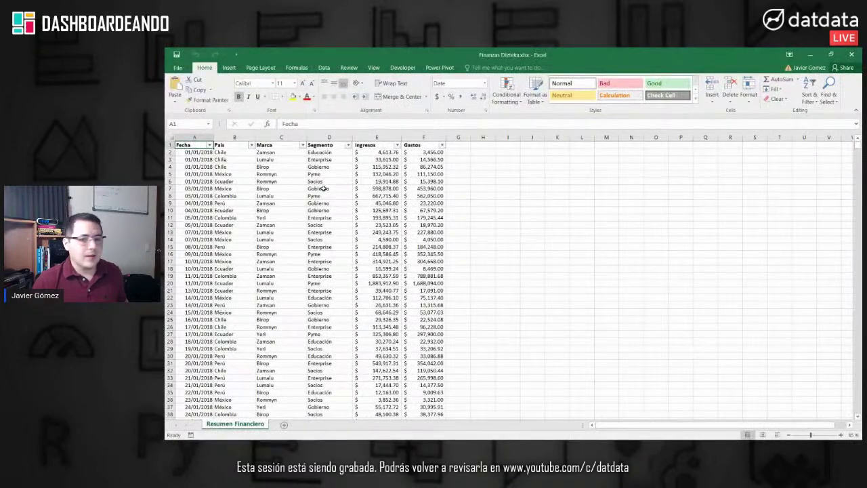
{"action": "left_click", "coordinate": [295, 173]}
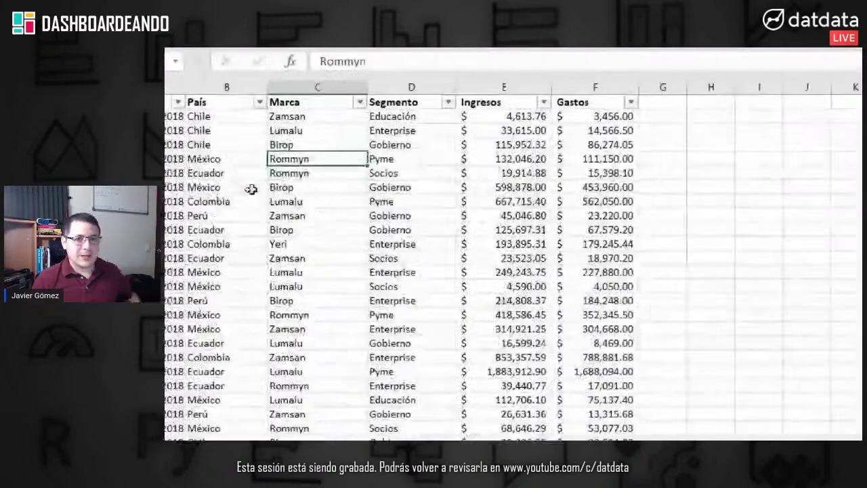
{"action": "left_click", "coordinate": [198, 153]}
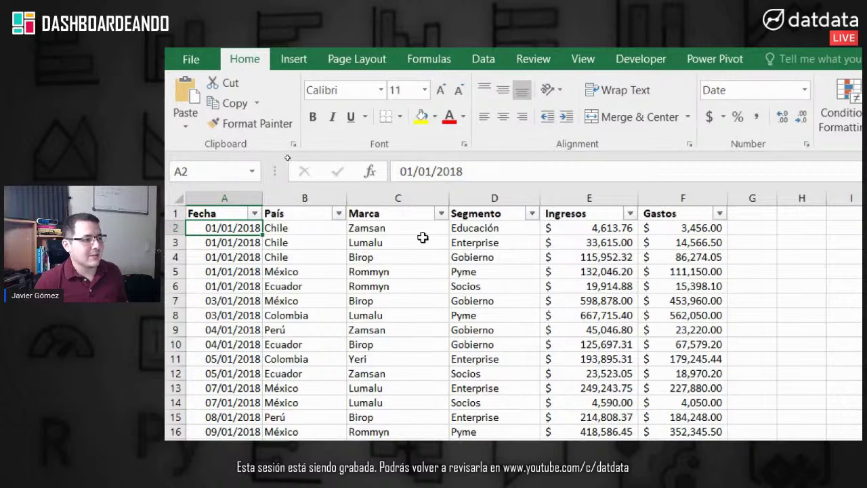
{"action": "left_click", "coordinate": [232, 245]}
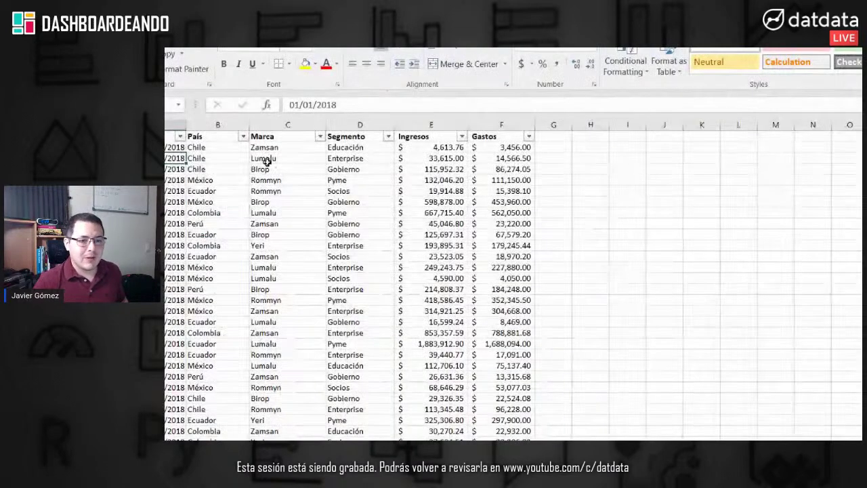
{"action": "left_click", "coordinate": [223, 179]}
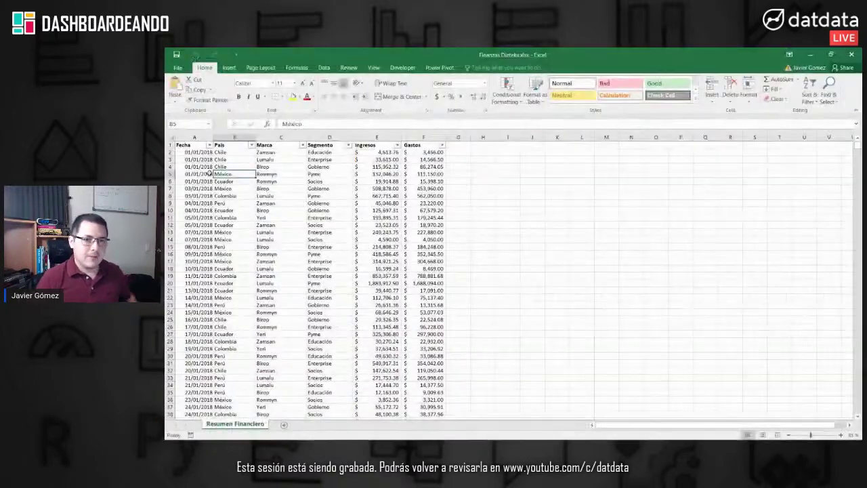
{"action": "left_click", "coordinate": [203, 174]}
Step: Confirm the data ends at row 1401 on 31/07/2020, return to the top, then minimize Excel
{"action": "key", "text": "ctrl+Down"}
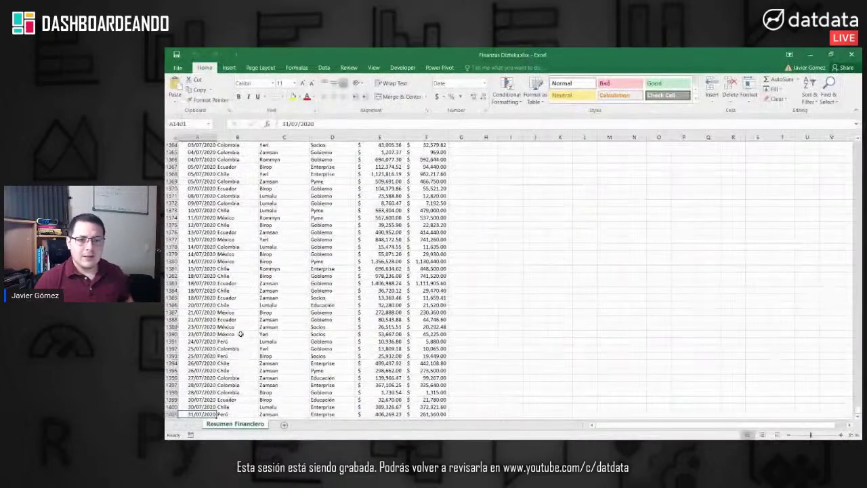
{"action": "left_click", "coordinate": [241, 334]}
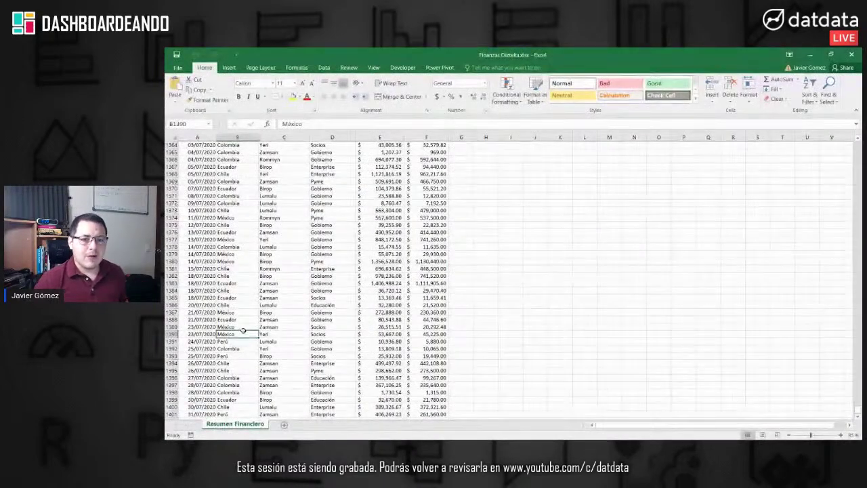
{"action": "key", "text": "ctrl+Up"}
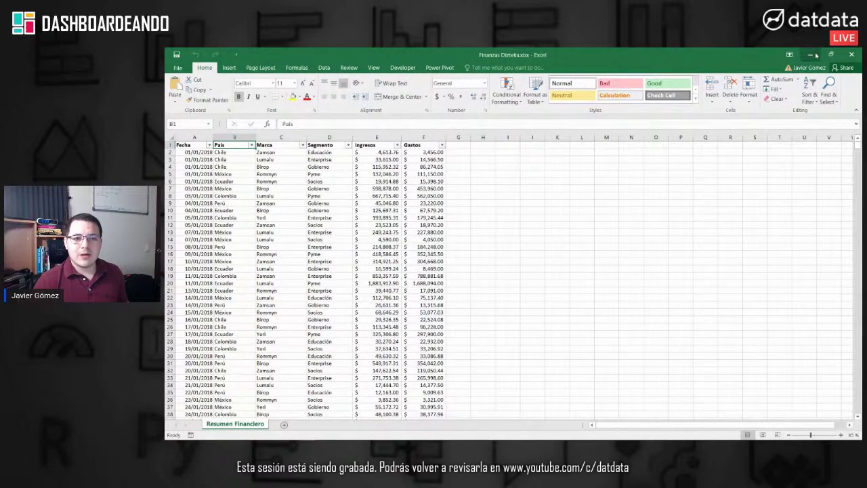
{"action": "left_click", "coordinate": [815, 55]}
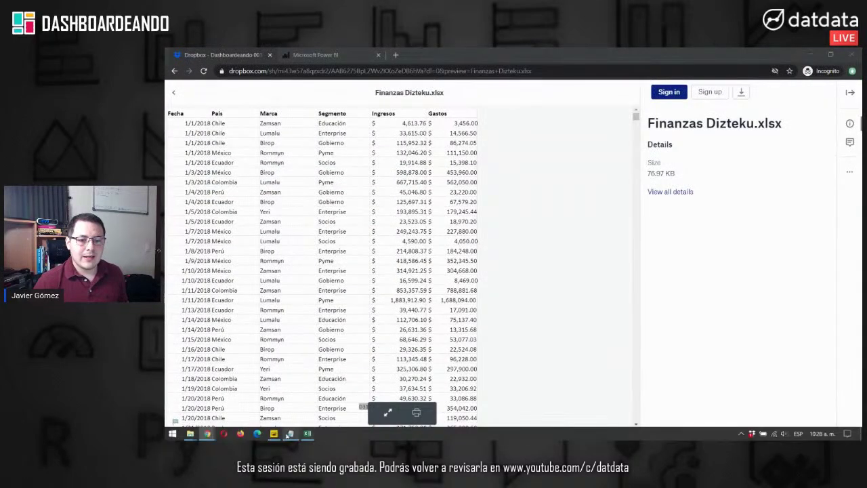
Step: Restore the Power BI Desktop window from the taskbar
{"action": "left_click", "coordinate": [273, 434]}
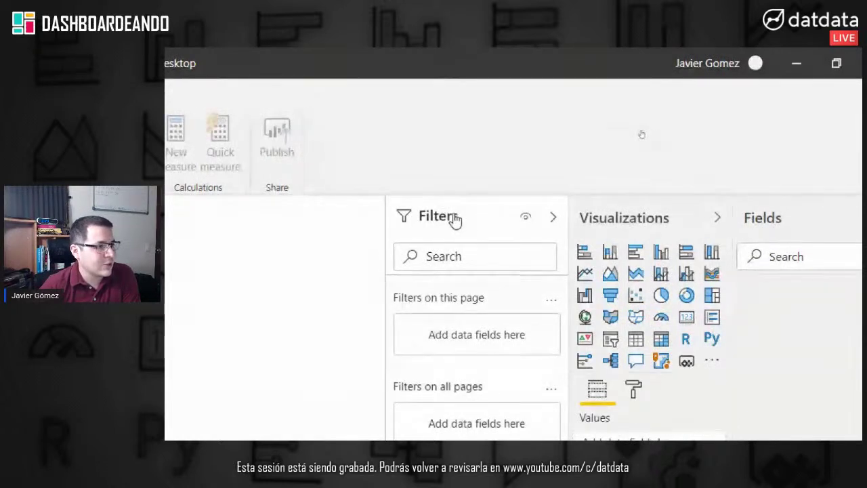
Step: Collapse the Filters pane to widen the blank report canvas
{"action": "left_click", "coordinate": [553, 217]}
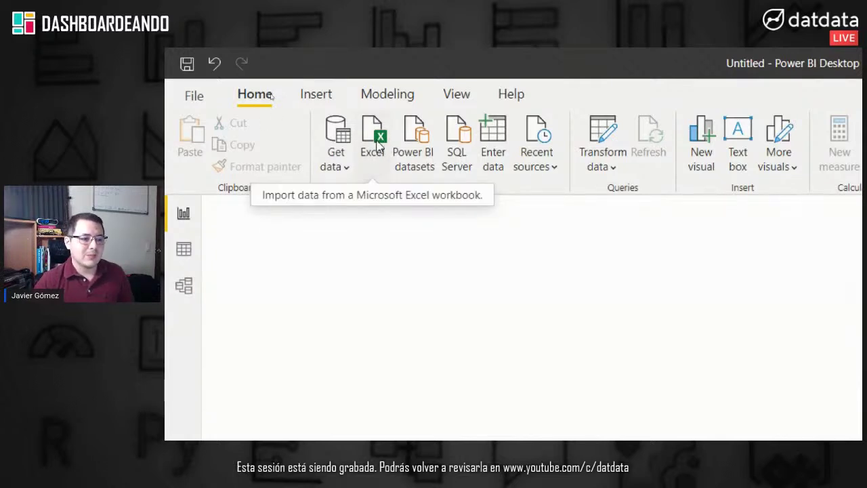
Step: Choose Excel workbook from the Get data source list
{"action": "left_click", "coordinate": [332, 169]}
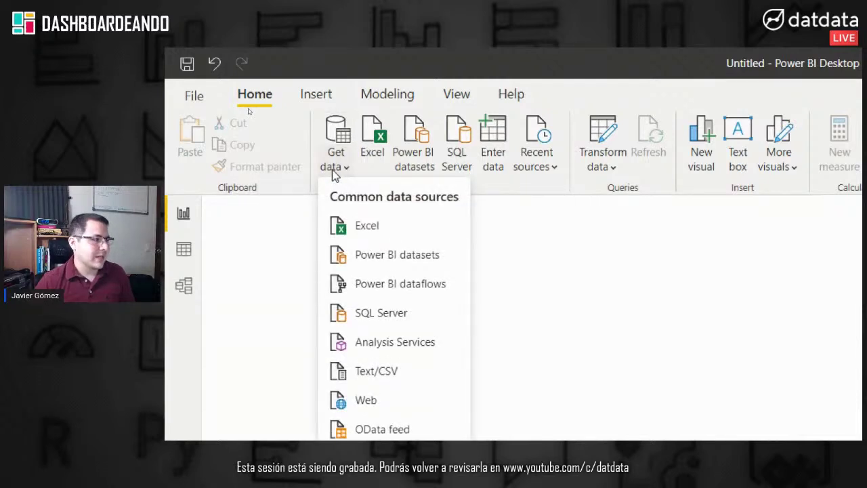
{"action": "left_click", "coordinate": [380, 220]}
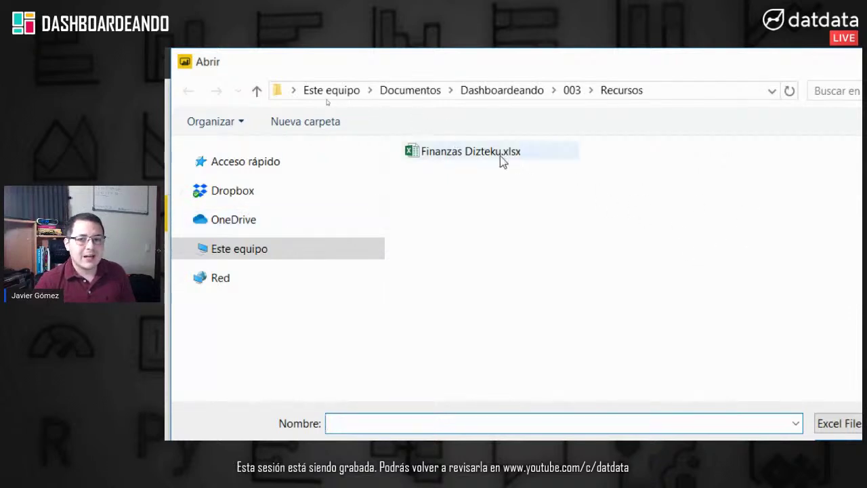
Step: Open Finanzas Dizteku.xlsx from the 003 Recursos folder
{"action": "left_click", "coordinate": [469, 151]}
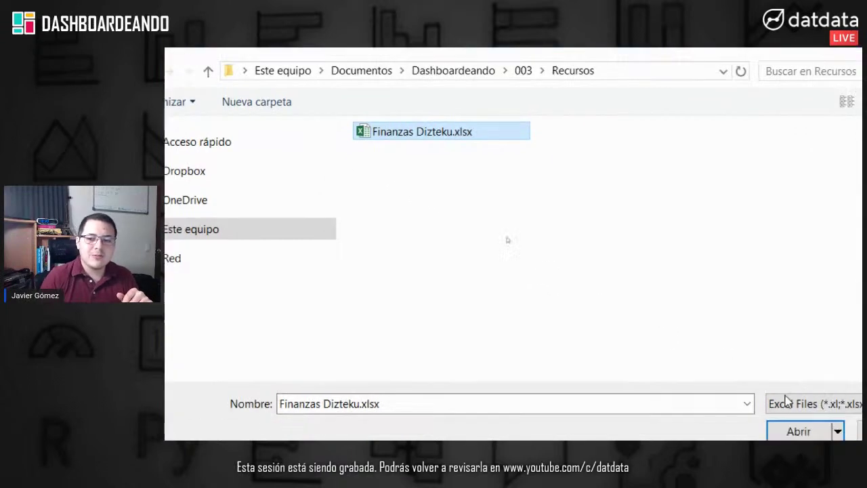
{"action": "left_click", "coordinate": [679, 312]}
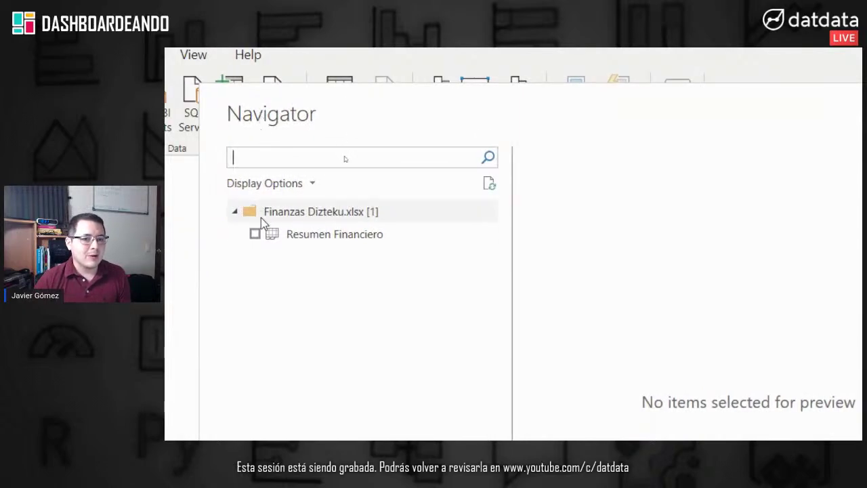
Step: Preview and tick the Resumen Financiero sheet in Navigator, then load it
{"action": "left_click", "coordinate": [294, 234]}
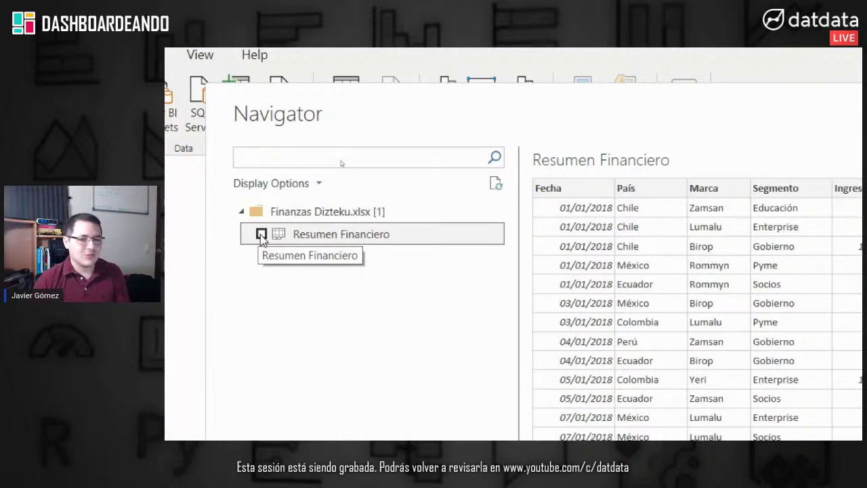
{"action": "left_click", "coordinate": [262, 236]}
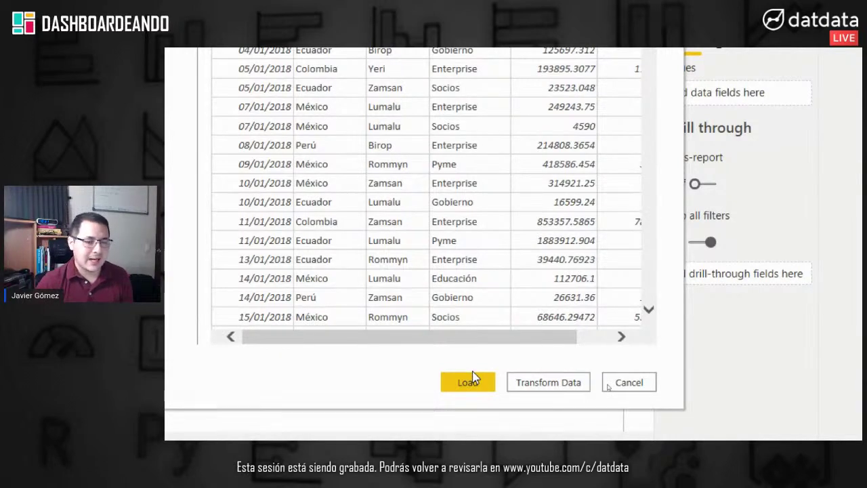
{"action": "left_click", "coordinate": [473, 379]}
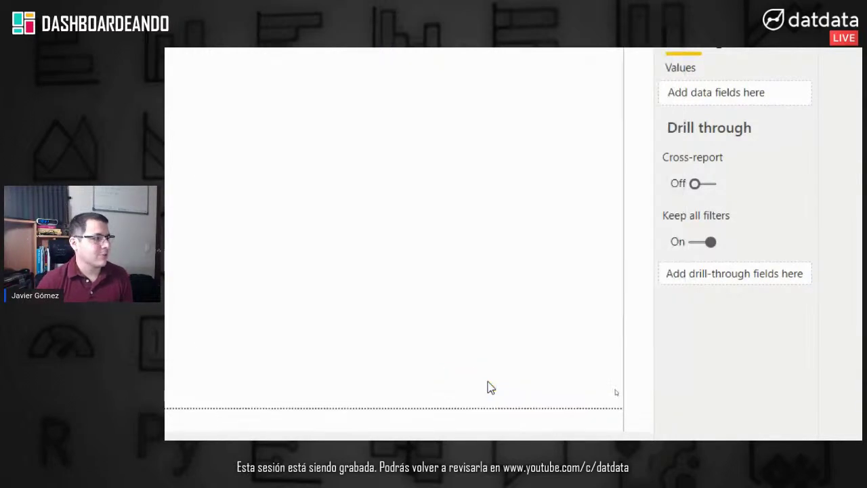
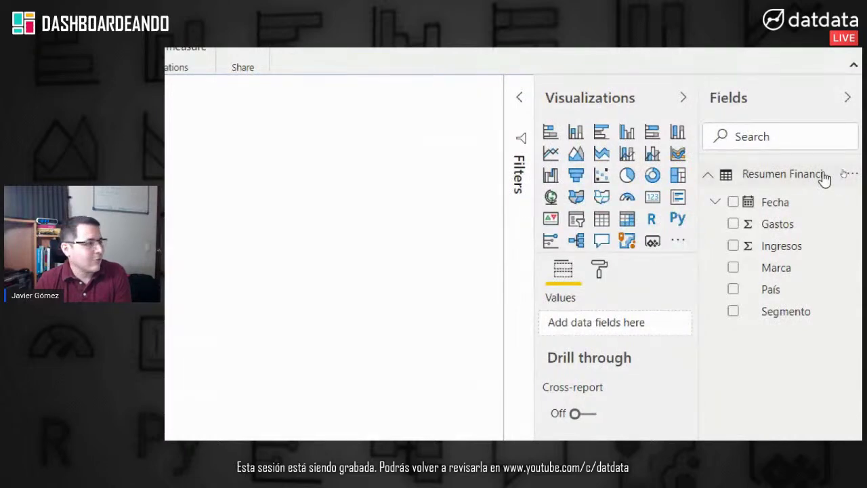
Step: Create a new measure on the Resumen Financiero table and clear its default formula for editing
{"action": "mouse_move", "coordinate": [825, 178]}
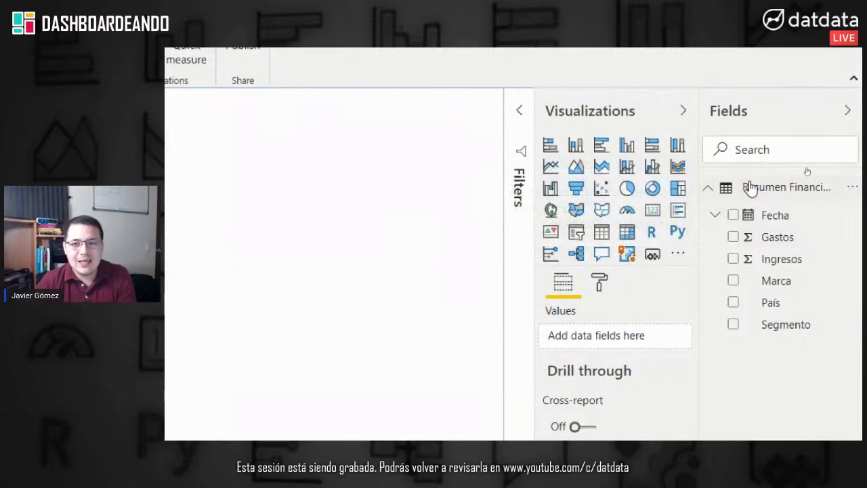
{"action": "right_click", "coordinate": [752, 190]}
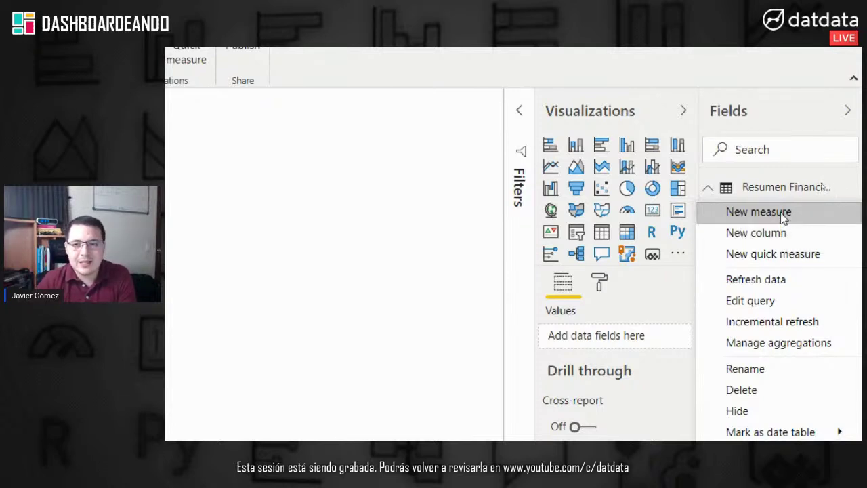
{"action": "left_click", "coordinate": [782, 213]}
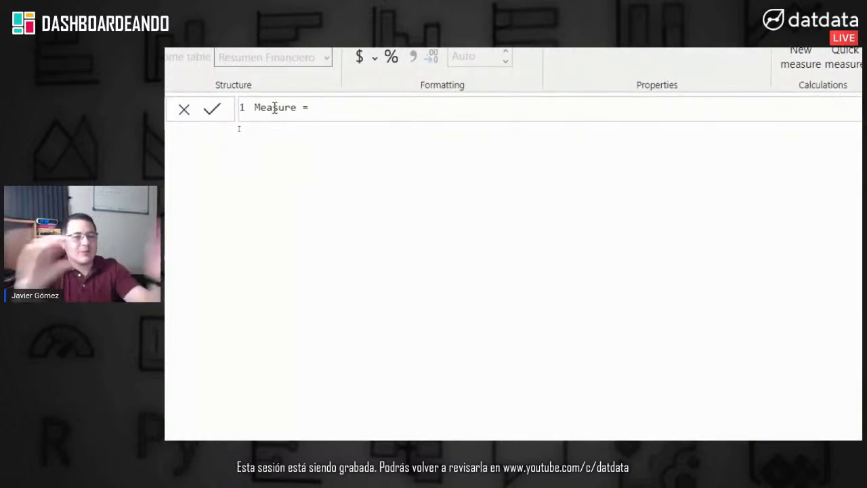
{"action": "key", "text": "BackSpace"}
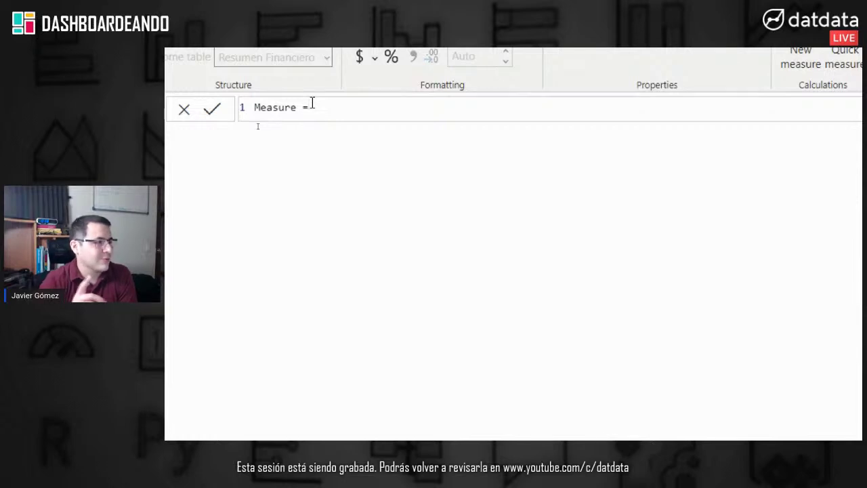
Step: Write the measure Total Ingresos = SUM('Resumen Financiero'[Ingresos]) and commit it
{"action": "left_click_drag", "start_coordinate": [354, 103], "coordinate": [249, 103]}
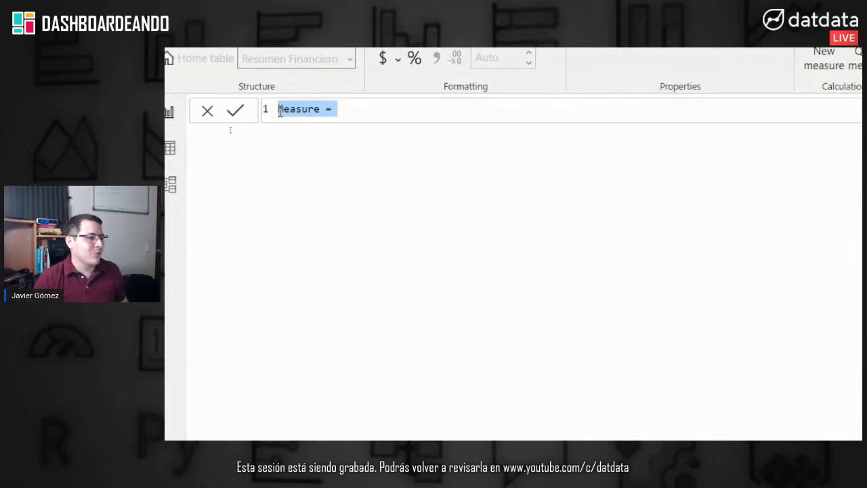
{"action": "type", "text": "To"}
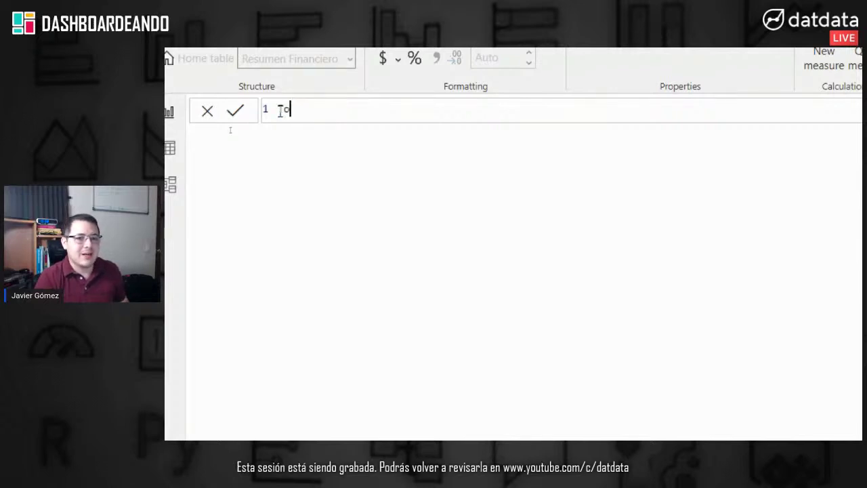
{"action": "type", "text": "tal Ingresos "}
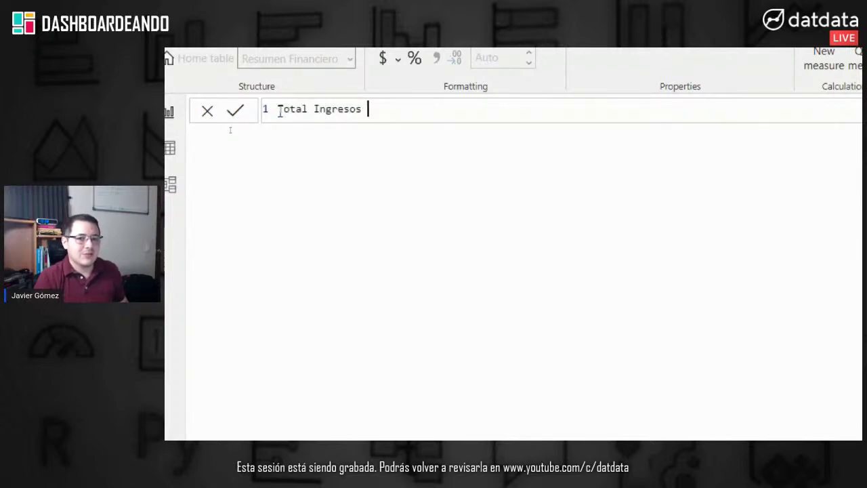
{"action": "type", "text": "="}
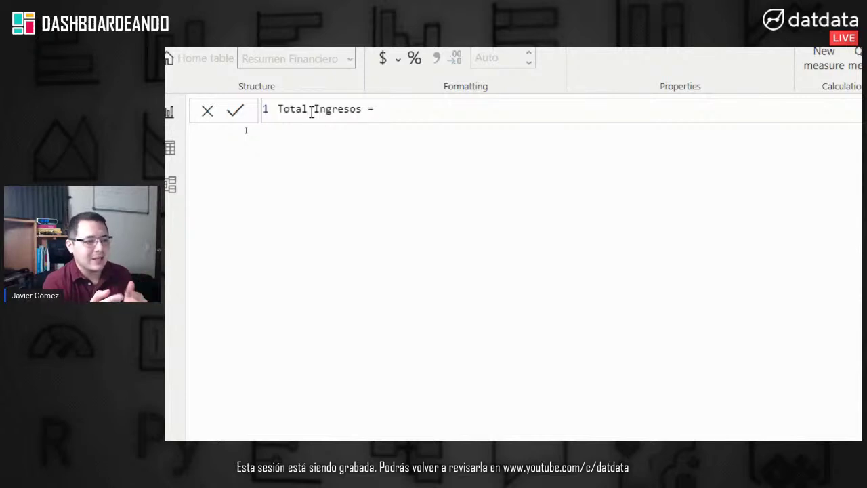
{"action": "type", "text": "SUM"}
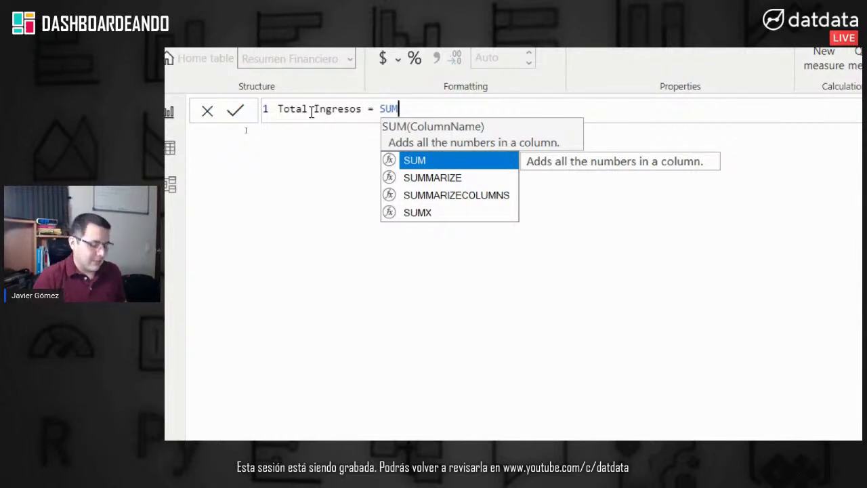
{"action": "type", "text": "("}
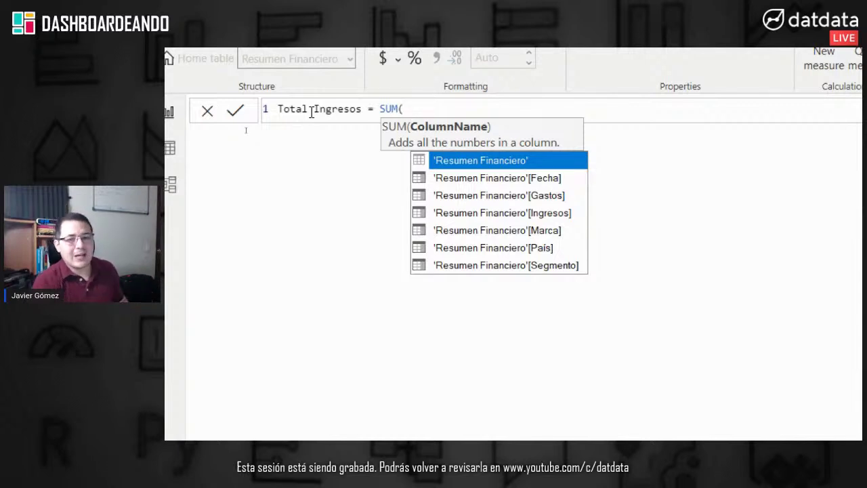
{"action": "left_click", "coordinate": [546, 218]}
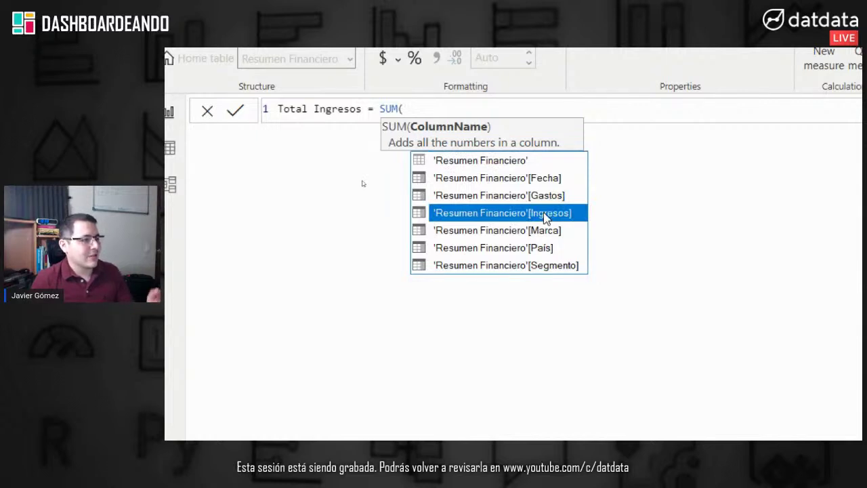
{"action": "double_click", "coordinate": [546, 216]}
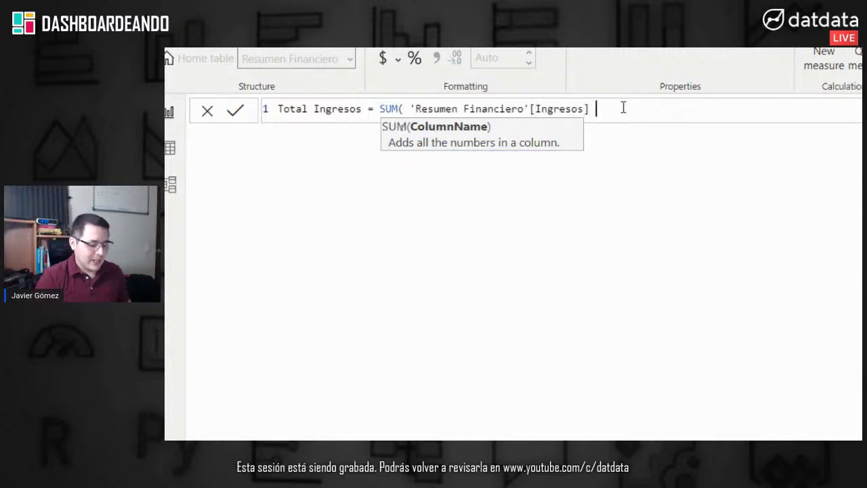
{"action": "type", "text": ")"}
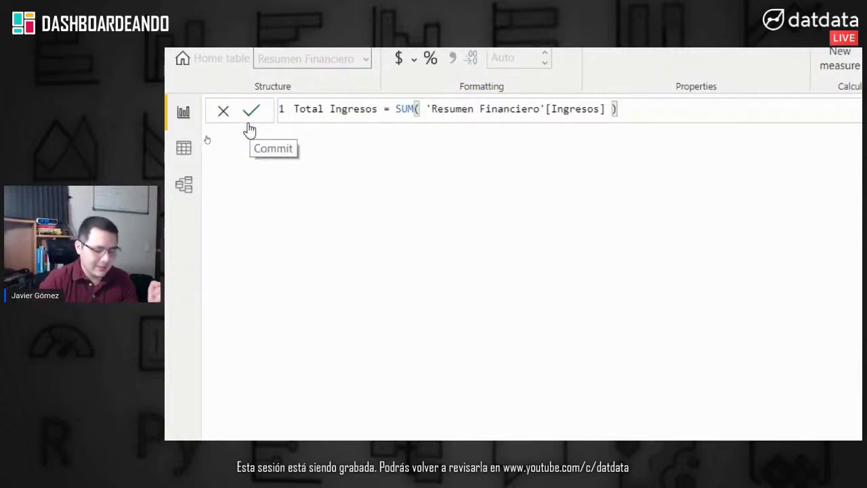
{"action": "left_click", "coordinate": [250, 125]}
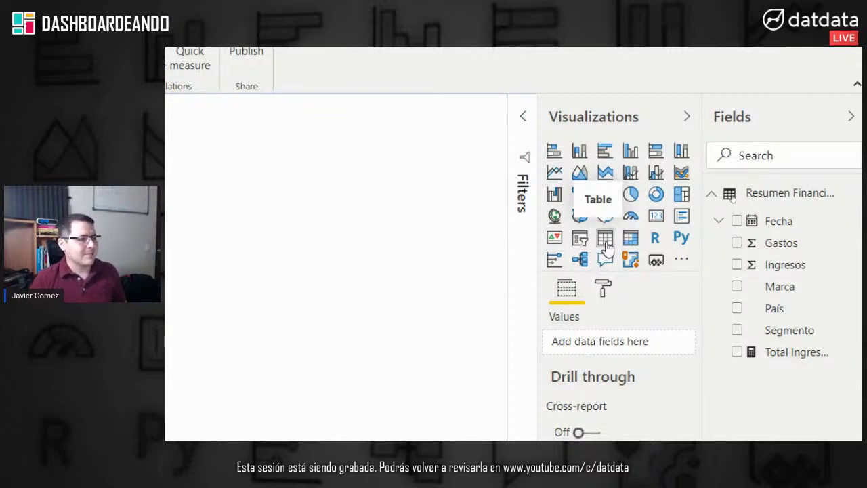
Step: Add an empty table visual to the report page
{"action": "left_click", "coordinate": [593, 239]}
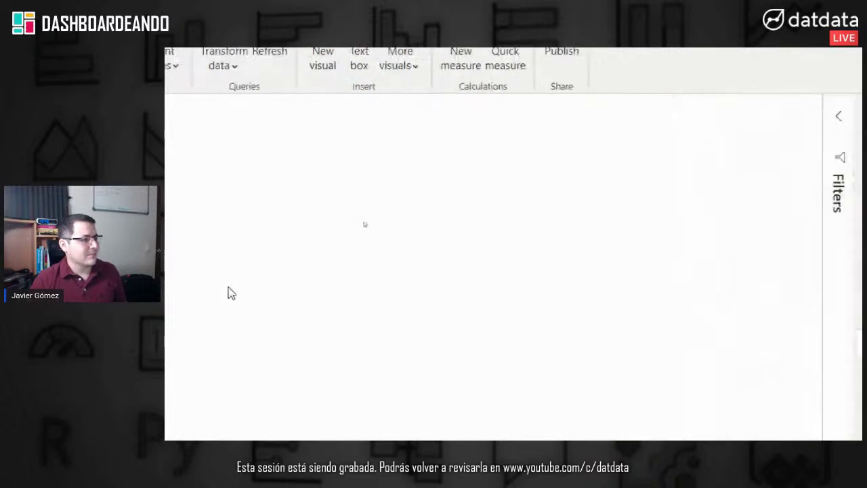
Step: Build a table of País with Total Ingresos, sorted by income from highest to lowest
{"action": "left_click_drag", "start_coordinate": [283, 161], "coordinate": [688, 258]}
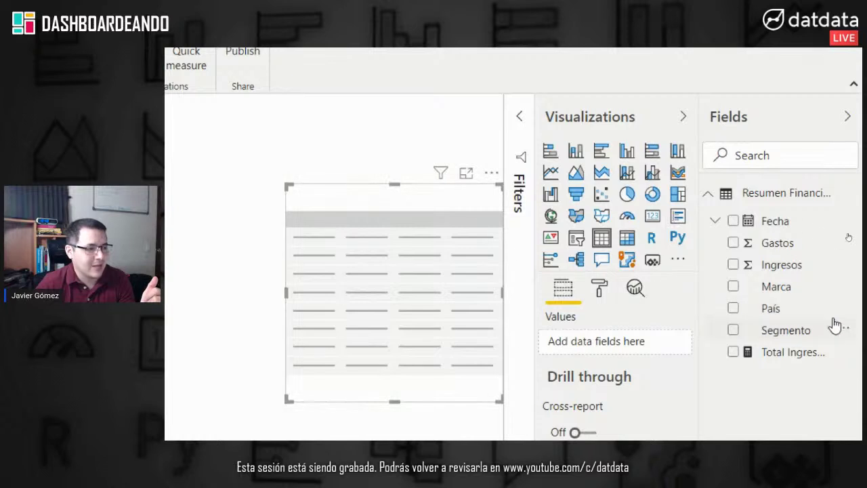
{"action": "left_click_drag", "start_coordinate": [794, 316], "coordinate": [620, 344]}
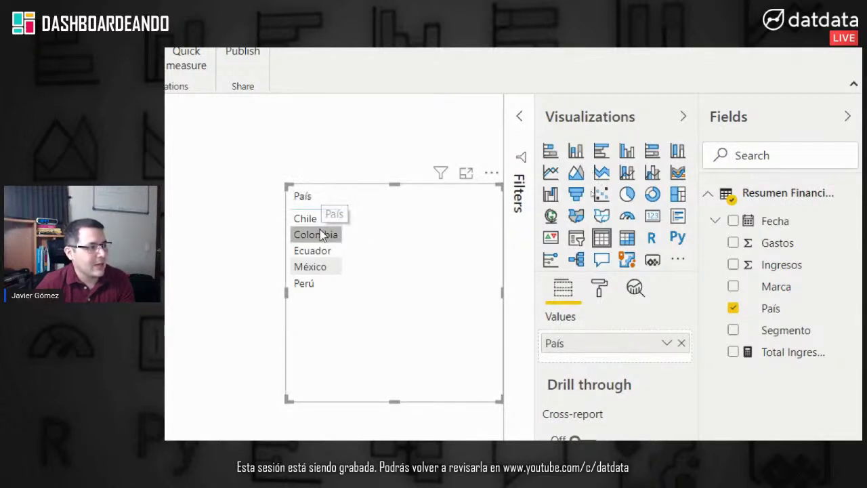
{"action": "left_click_drag", "start_coordinate": [800, 359], "coordinate": [632, 353]}
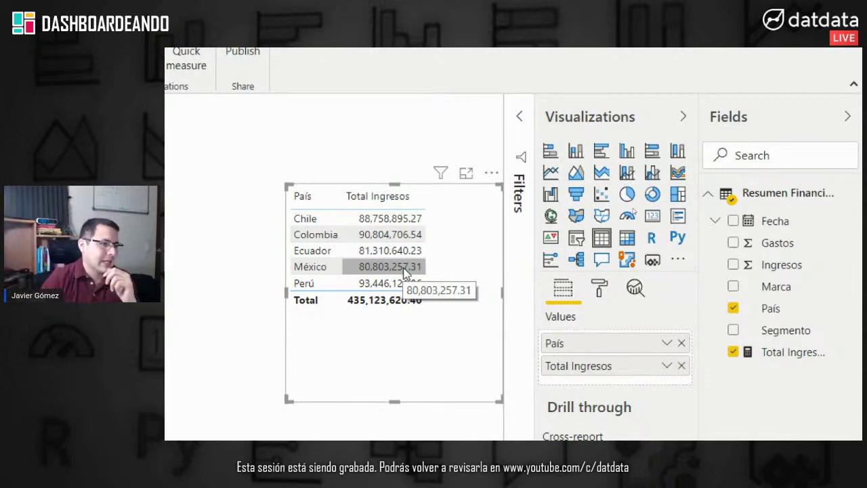
{"action": "left_click", "coordinate": [362, 203]}
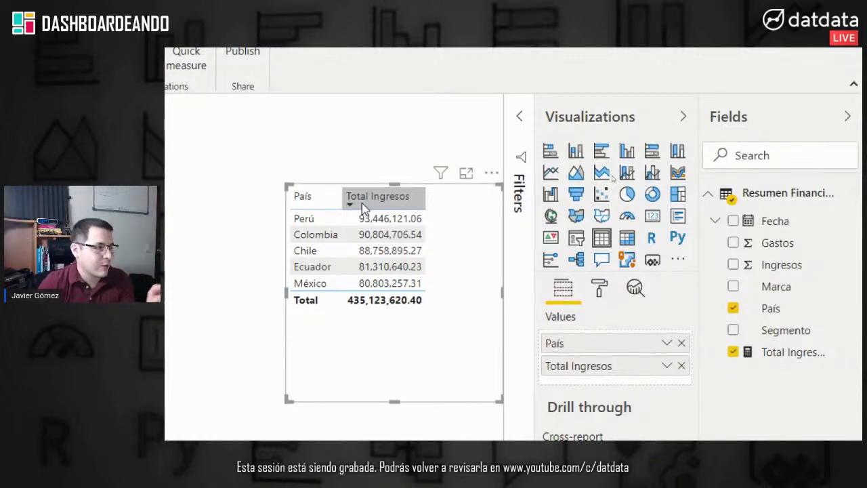
{"action": "left_click", "coordinate": [407, 198]}
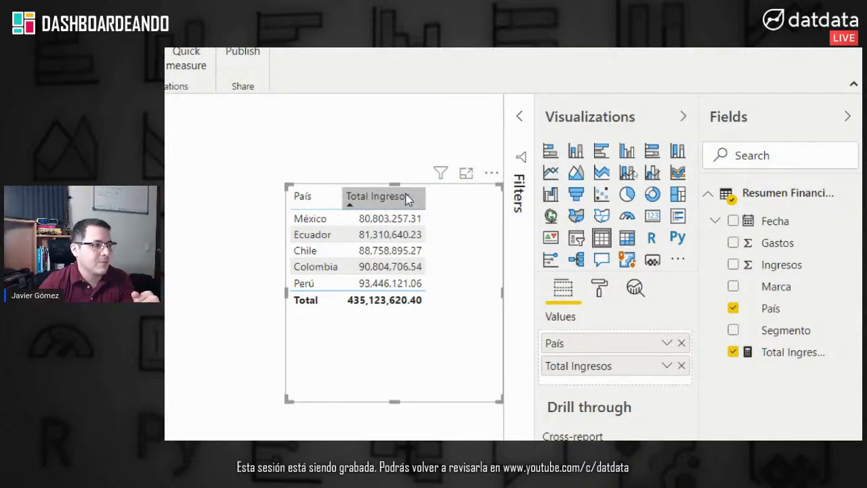
{"action": "left_click", "coordinate": [407, 198]}
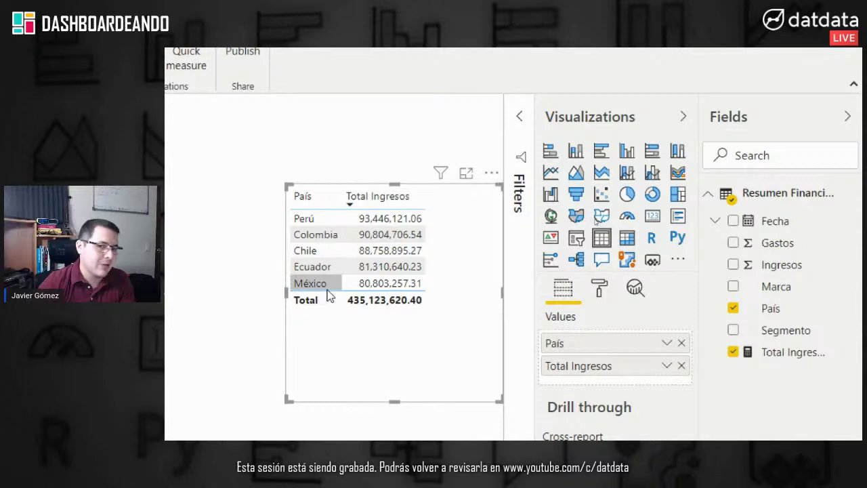
{"action": "left_click", "coordinate": [413, 132]}
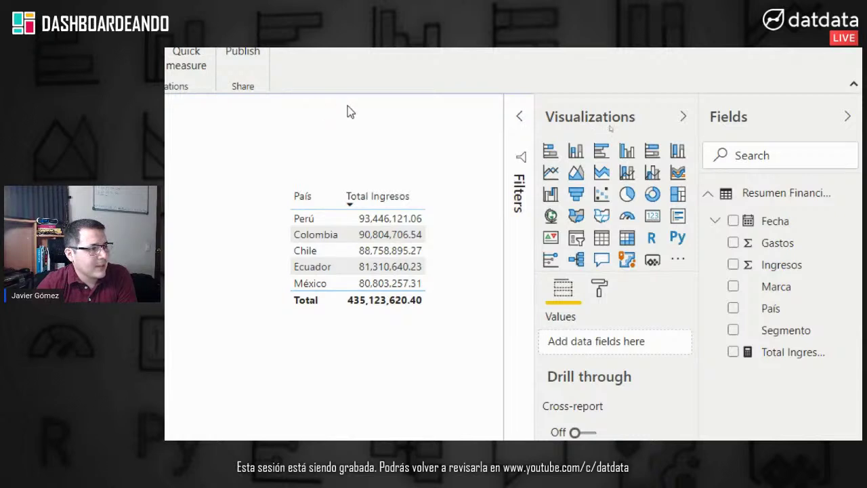
Step: Add a slicer visual beside the income table, shortened so the table stays visible
{"action": "left_click_drag", "start_coordinate": [317, 138], "coordinate": [401, 180]}
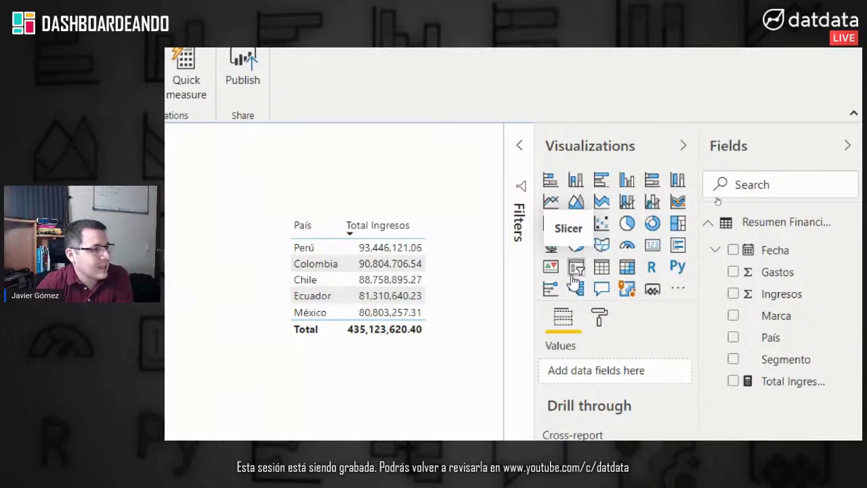
{"action": "left_click", "coordinate": [575, 280]}
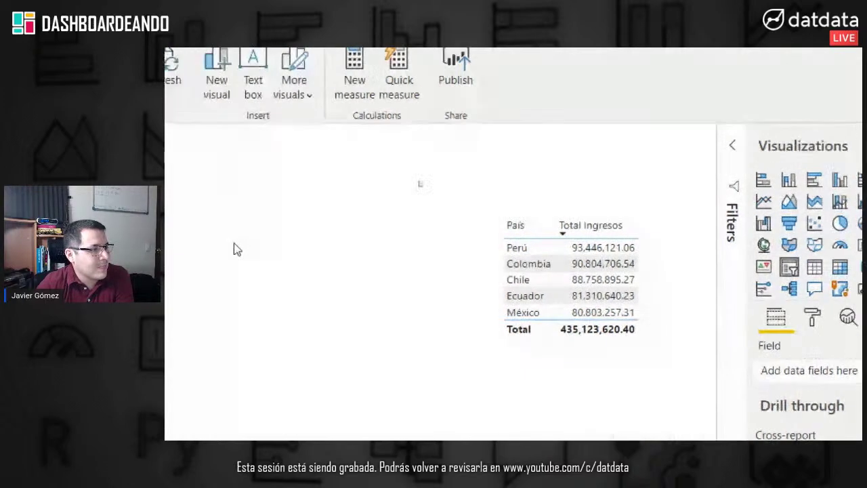
{"action": "left_click_drag", "start_coordinate": [271, 393], "coordinate": [708, 101]}
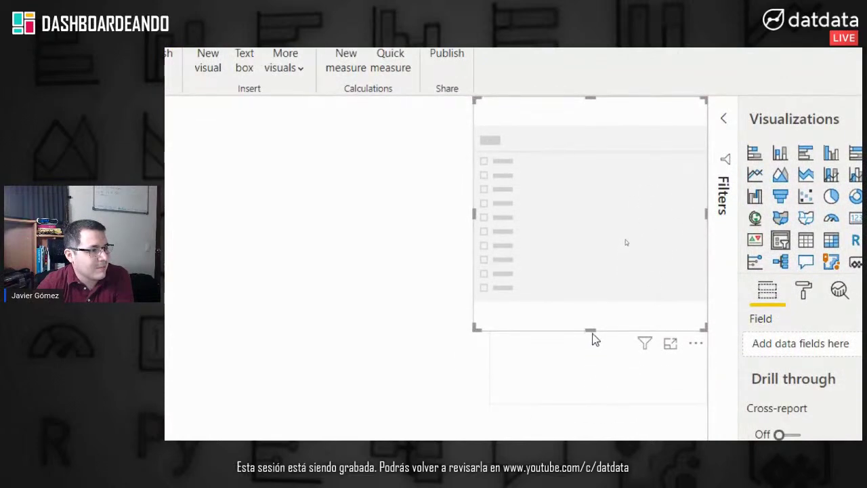
{"action": "left_click_drag", "start_coordinate": [590, 330], "coordinate": [615, 180]}
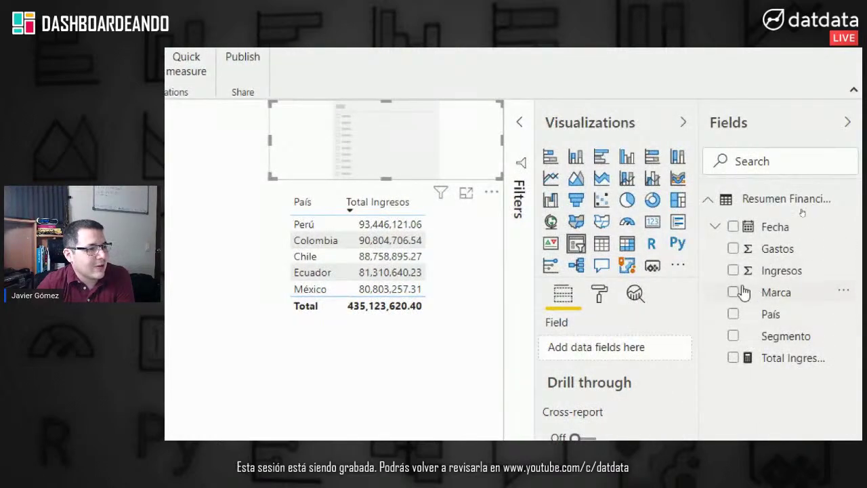
Step: Put Fecha's Date Hierarchy Year field into the slicer and set its style to List
{"action": "left_click", "coordinate": [716, 229]}
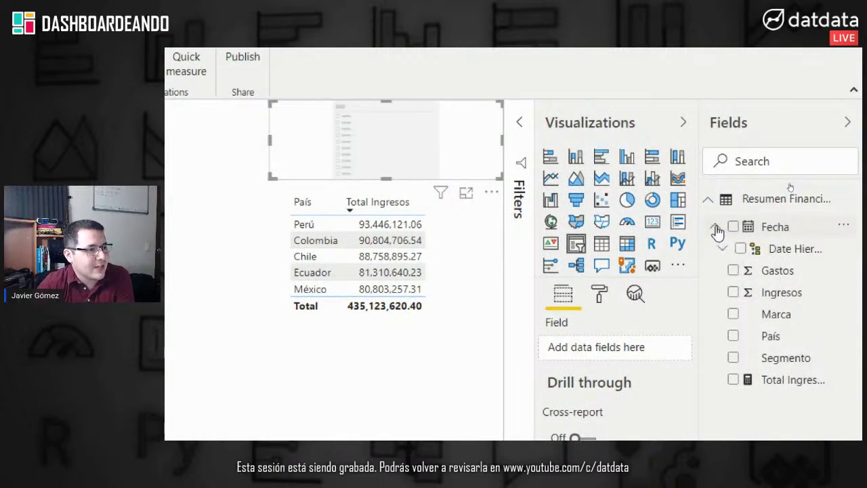
{"action": "left_click", "coordinate": [717, 231]}
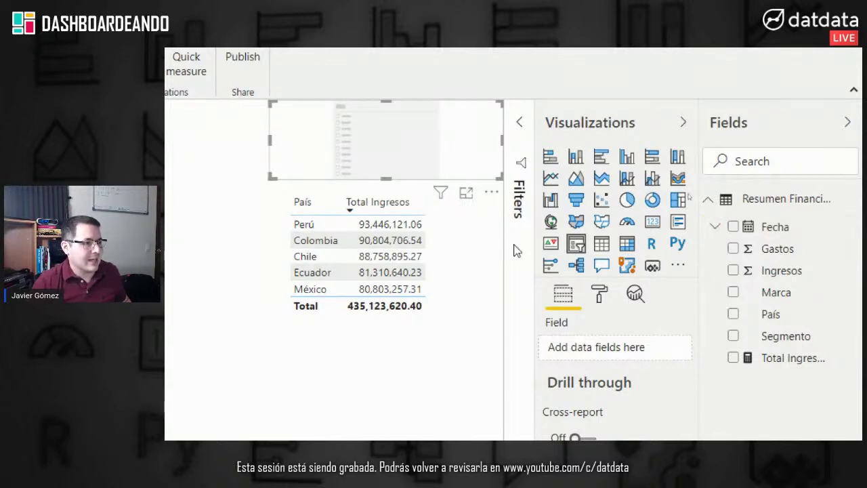
{"action": "left_click", "coordinate": [716, 227]}
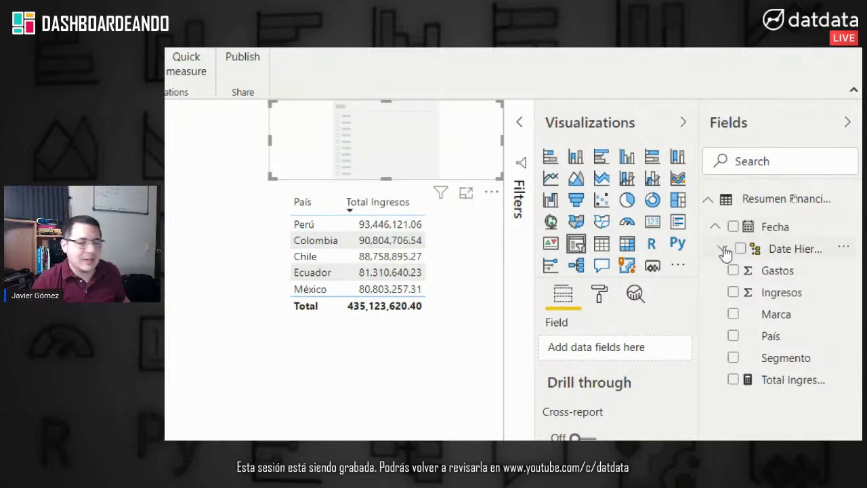
{"action": "left_click", "coordinate": [724, 249]}
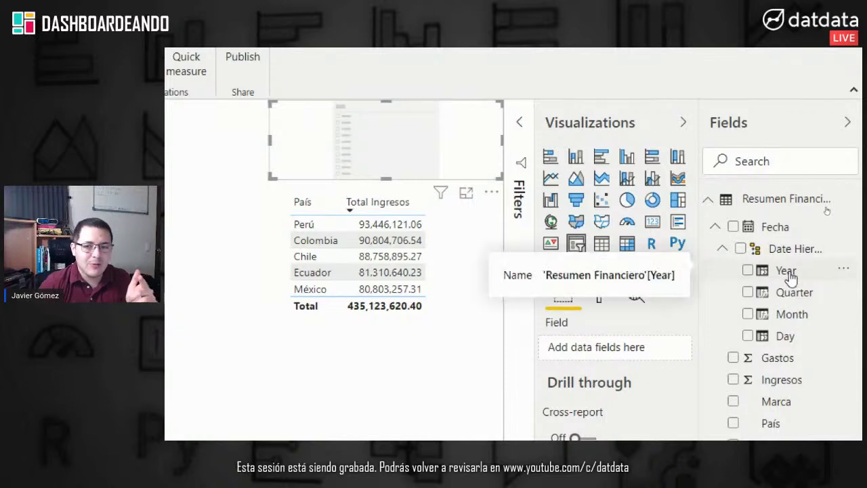
{"action": "left_click_drag", "start_coordinate": [789, 274], "coordinate": [661, 379]}
{"action": "left_click_drag", "start_coordinate": [616, 363], "coordinate": [615, 359]}
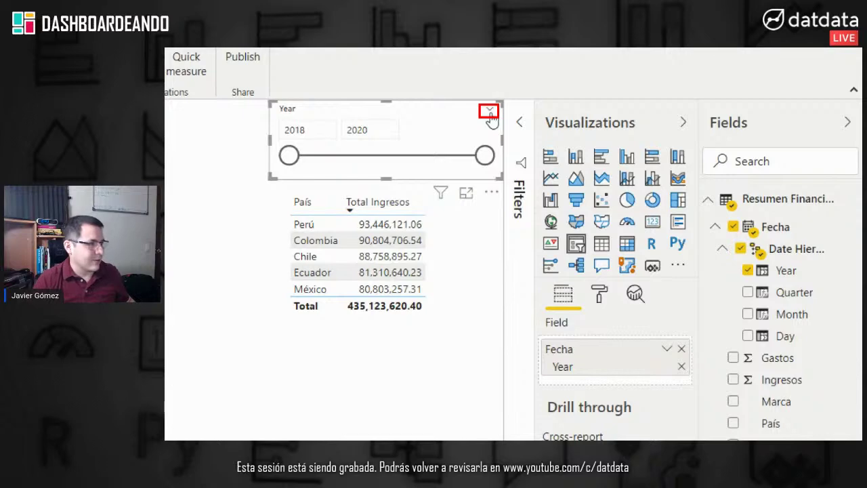
{"action": "key", "text": "Escape"}
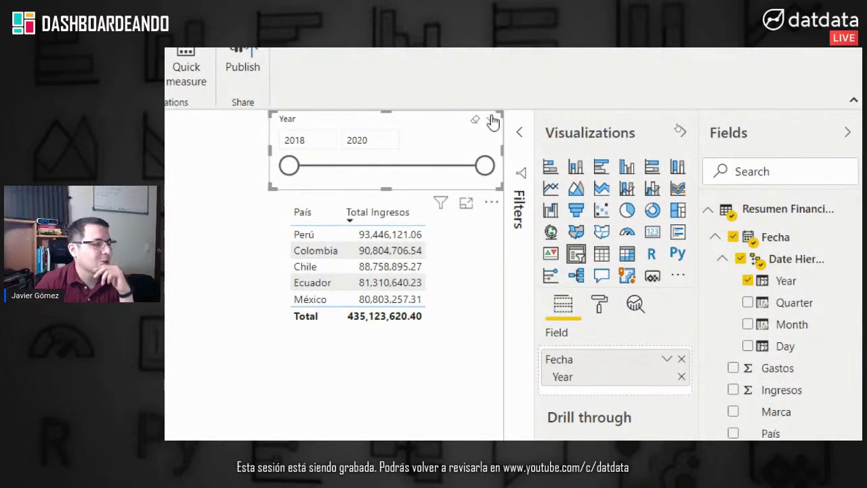
{"action": "left_click", "coordinate": [493, 122]}
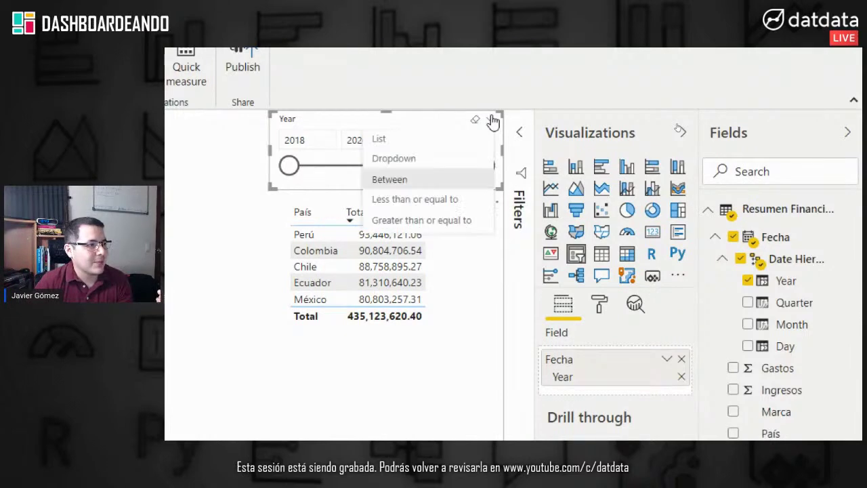
{"action": "left_click", "coordinate": [466, 140]}
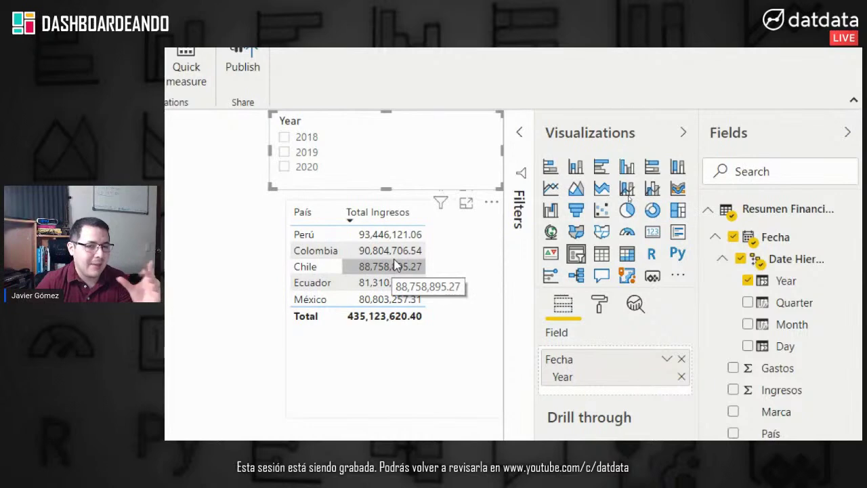
Step: Try 2018 and 2019 in the Year slicer, ending with 2020 selected (total 102,496,335.69)
{"action": "left_click", "coordinate": [309, 143]}
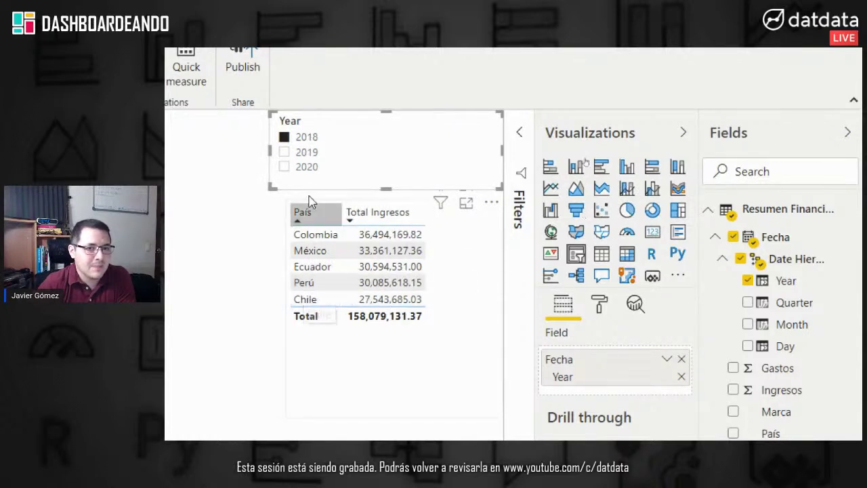
{"action": "left_click", "coordinate": [285, 152]}
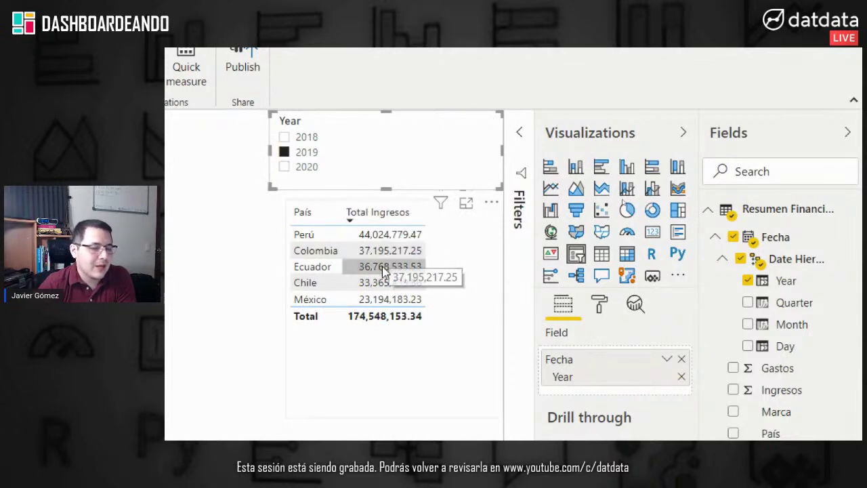
{"action": "left_click", "coordinate": [308, 169]}
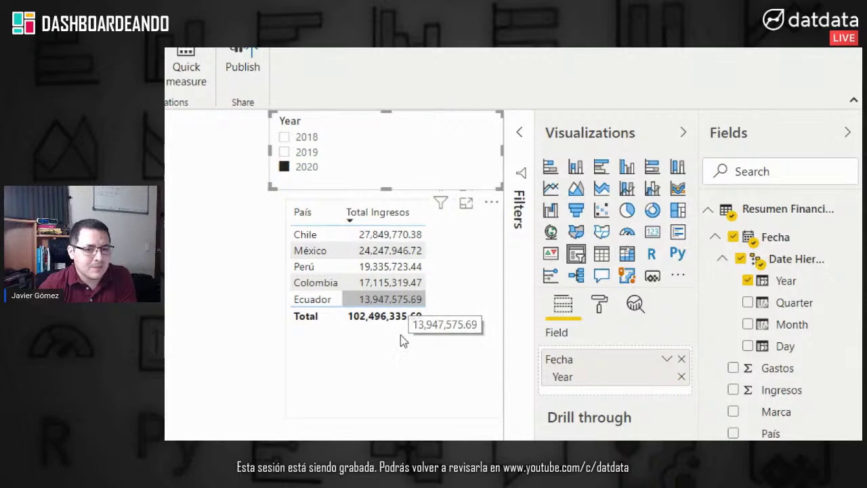
{"action": "left_click", "coordinate": [252, 386]}
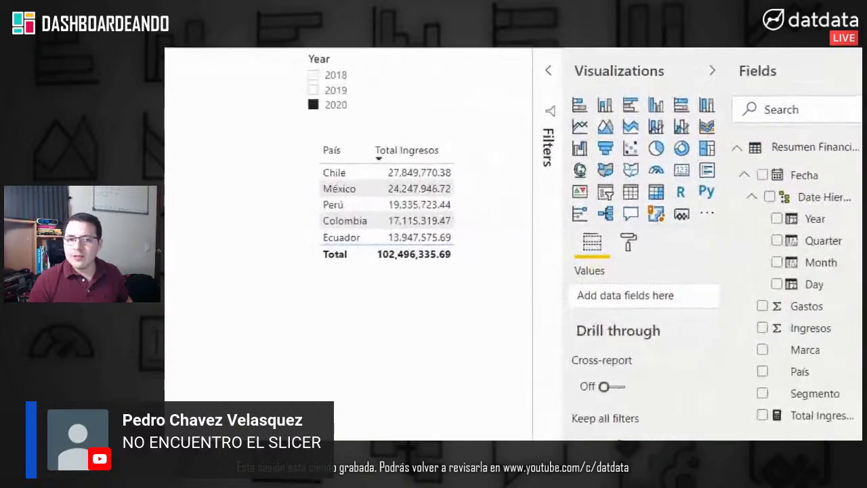
Step: Add a new slicer and delete the old Year slicer, moving the new one into its place
{"action": "mouse_move", "coordinate": [599, 189]}
{"action": "left_mouse_down"}
{"action": "mouse_move", "coordinate": [628, 213]}
{"action": "mouse_move", "coordinate": [620, 211]}
{"action": "left_mouse_up"}
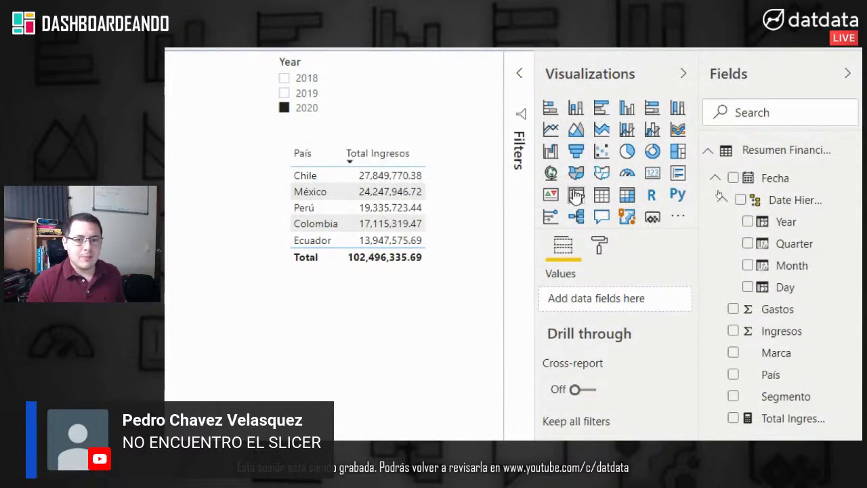
{"action": "left_click", "coordinate": [576, 195]}
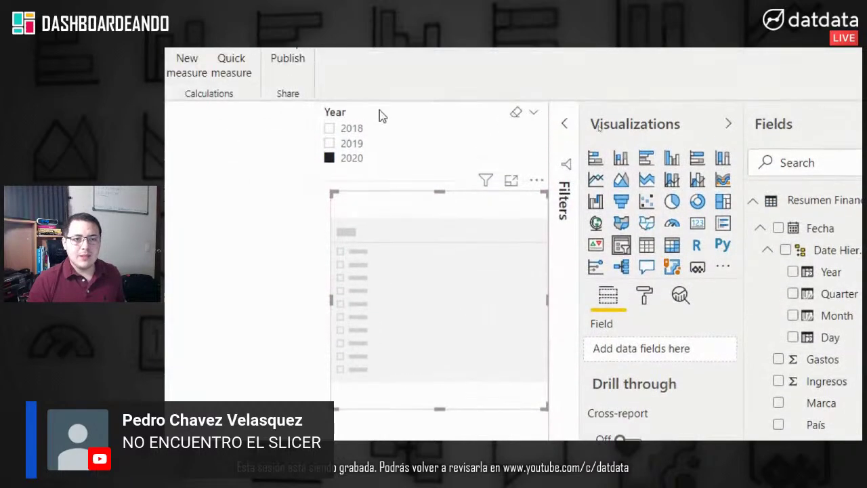
{"action": "left_click", "coordinate": [379, 112]}
{"action": "key", "text": "Delete"}
{"action": "left_click_drag", "start_coordinate": [412, 327], "coordinate": [429, 128]}
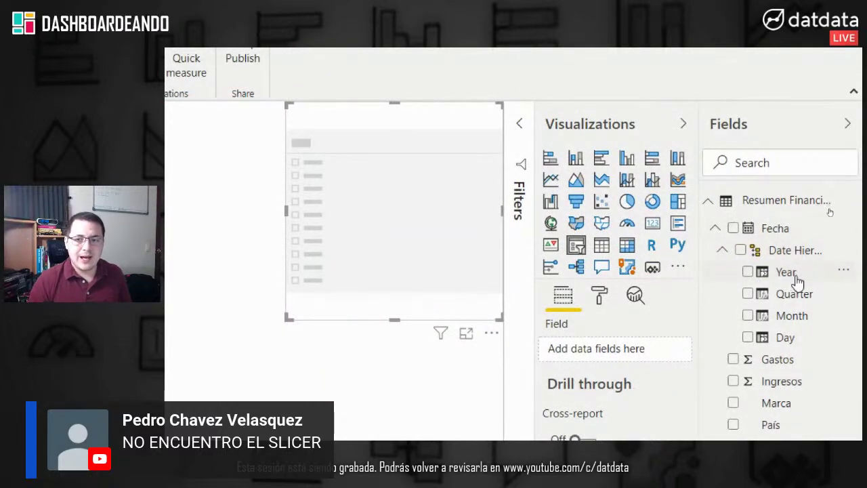
Step: Make the new slicer filter by Year as a List, shrunk to uncover the revenue table
{"action": "left_click_drag", "start_coordinate": [800, 280], "coordinate": [615, 355]}
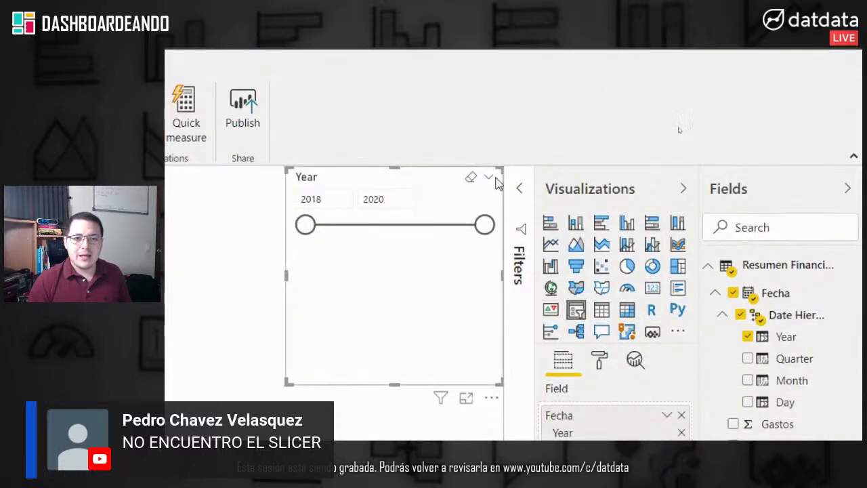
{"action": "left_click", "coordinate": [488, 178]}
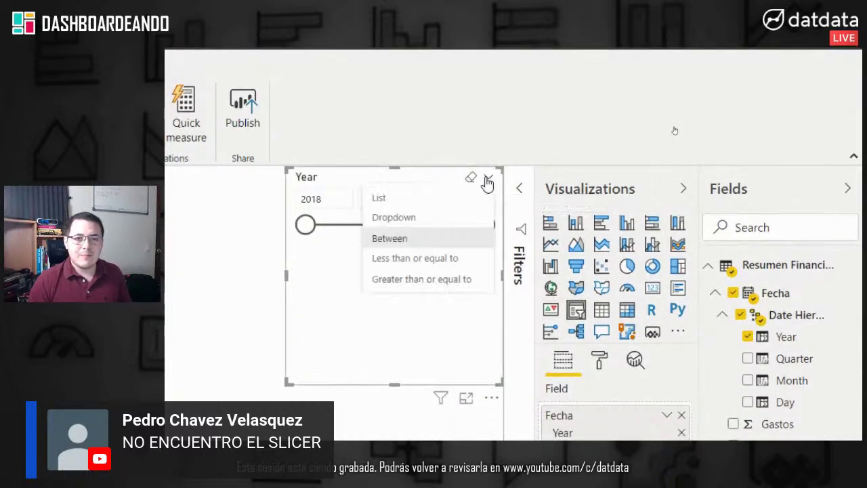
{"action": "left_click", "coordinate": [427, 200]}
{"action": "left_click_drag", "start_coordinate": [402, 387], "coordinate": [399, 247]}
Step: Filter the revenue table to 2020 via the Year slicer, after trying 2018 and 2019
{"action": "left_click", "coordinate": [322, 194]}
{"action": "left_click", "coordinate": [324, 209]}
{"action": "left_click", "coordinate": [324, 223]}
{"action": "left_click", "coordinate": [193, 259]}
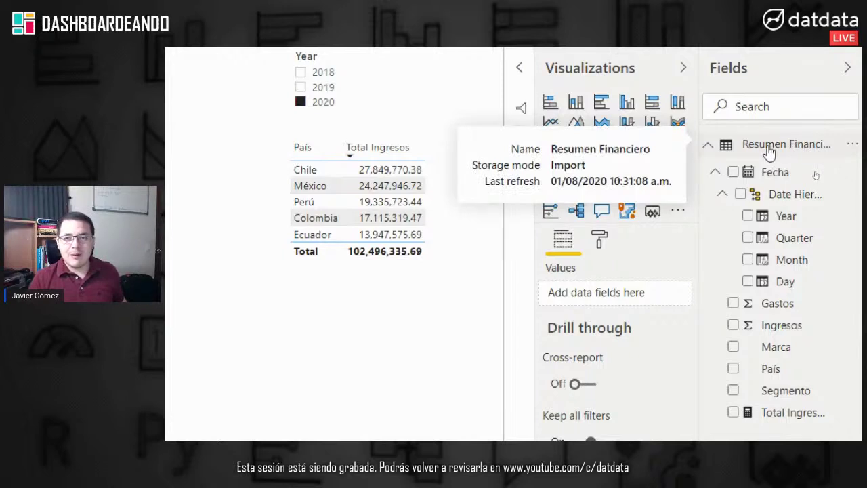
Step: Create the measure Total Gastos = SUM('Resumen Financiero'[Gastos]) on Resumen Financiero
{"action": "right_click", "coordinate": [771, 153]}
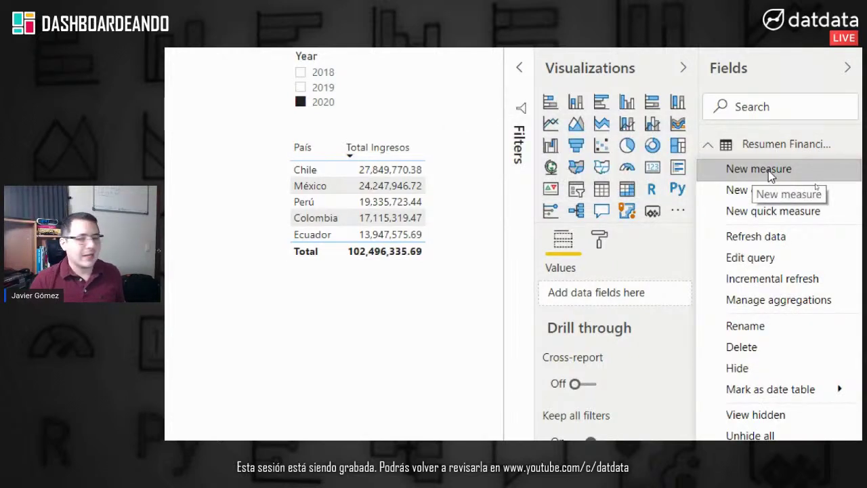
{"action": "left_click", "coordinate": [769, 170]}
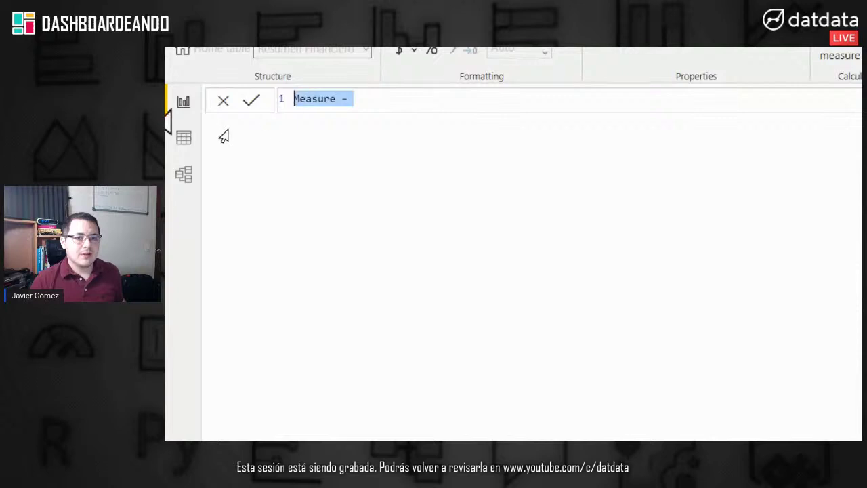
{"action": "left_click_drag", "start_coordinate": [337, 99], "coordinate": [306, 99]}
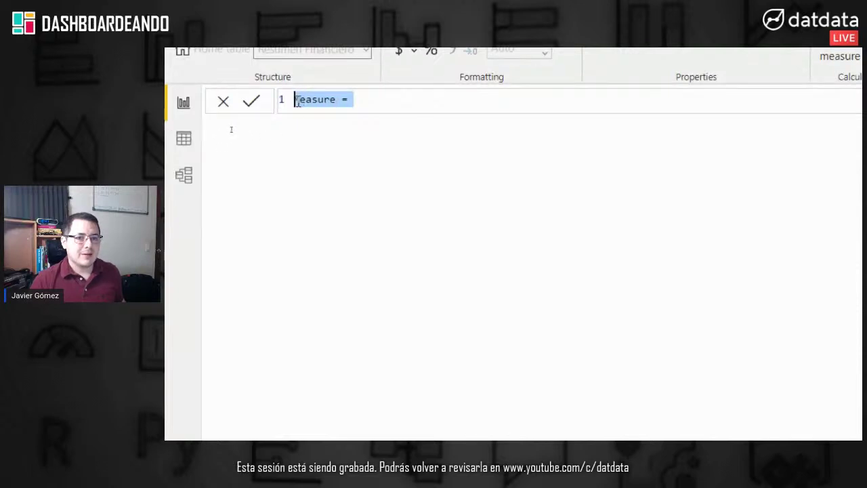
{"action": "type", "text": "tal Gastos"}
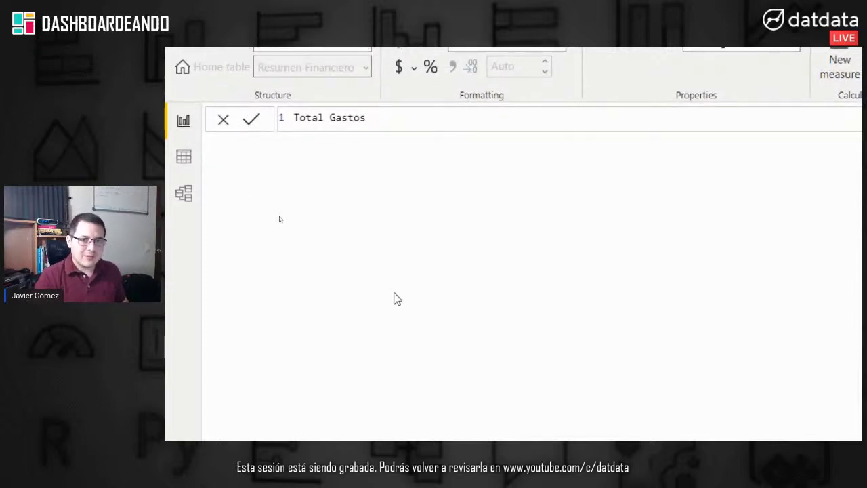
{"action": "type", "text": "SUM("}
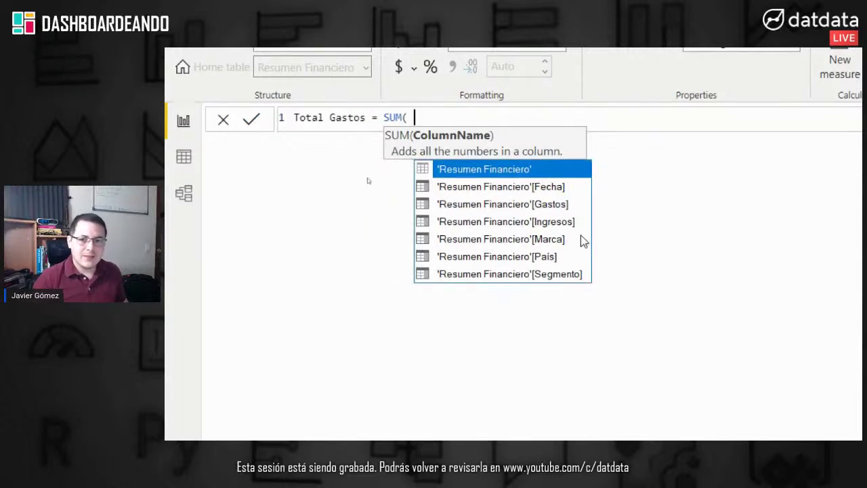
{"action": "left_click", "coordinate": [553, 206]}
{"action": "left_click", "coordinate": [553, 205]}
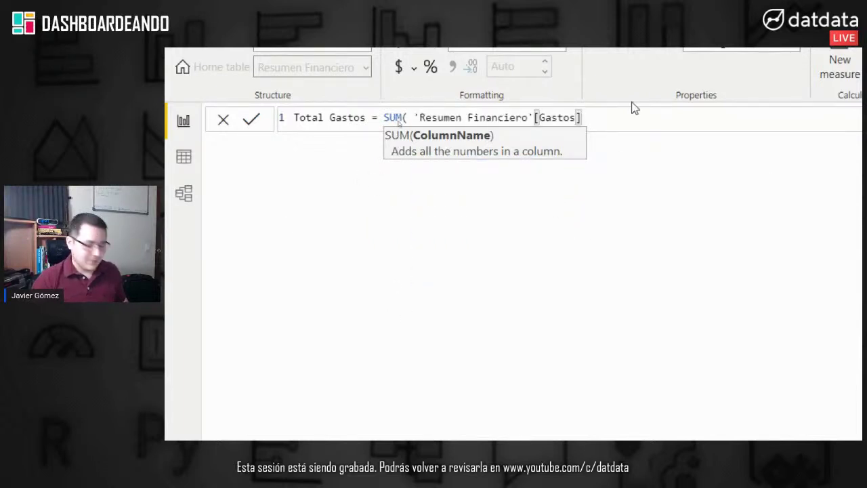
{"action": "type", "text": ")"}
{"action": "left_click", "coordinate": [251, 125]}
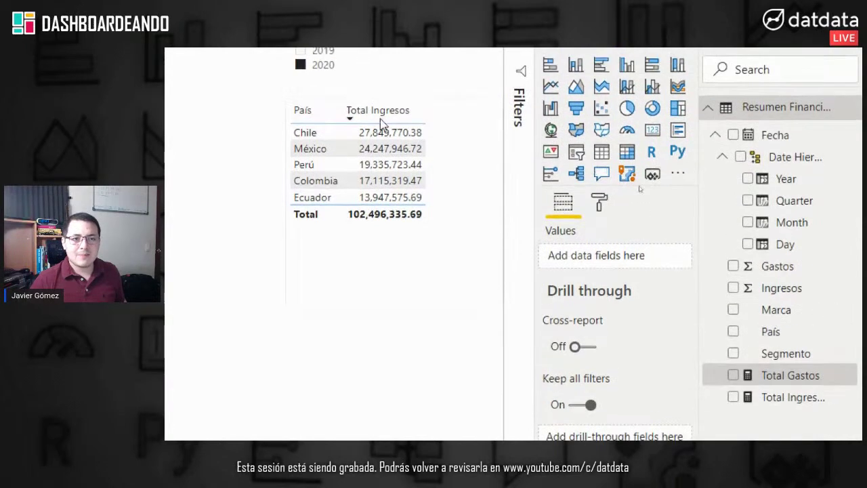
Step: Add Total Gastos as a column in the country table and widen the table slightly
{"action": "left_click", "coordinate": [441, 180]}
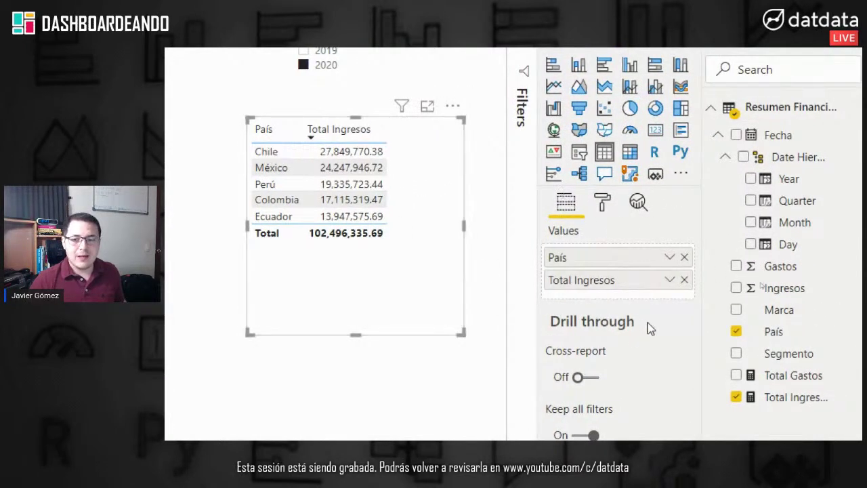
{"action": "left_click_drag", "start_coordinate": [785, 377], "coordinate": [627, 298]}
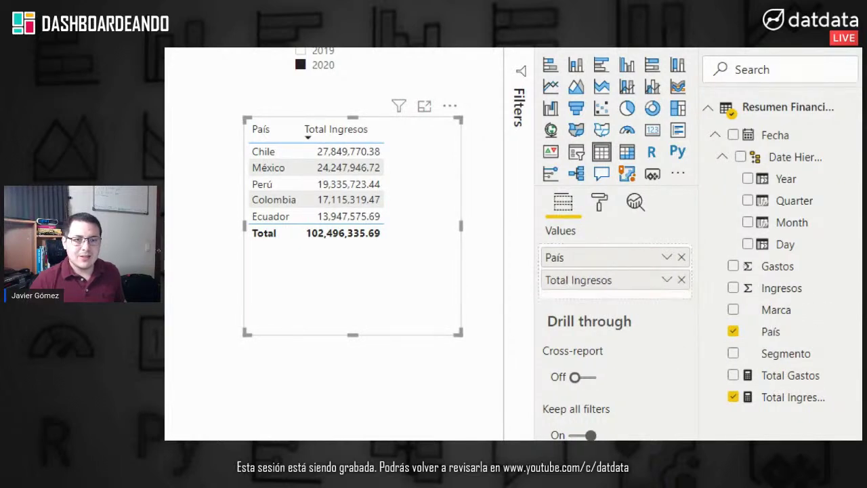
{"action": "left_click", "coordinate": [478, 236]}
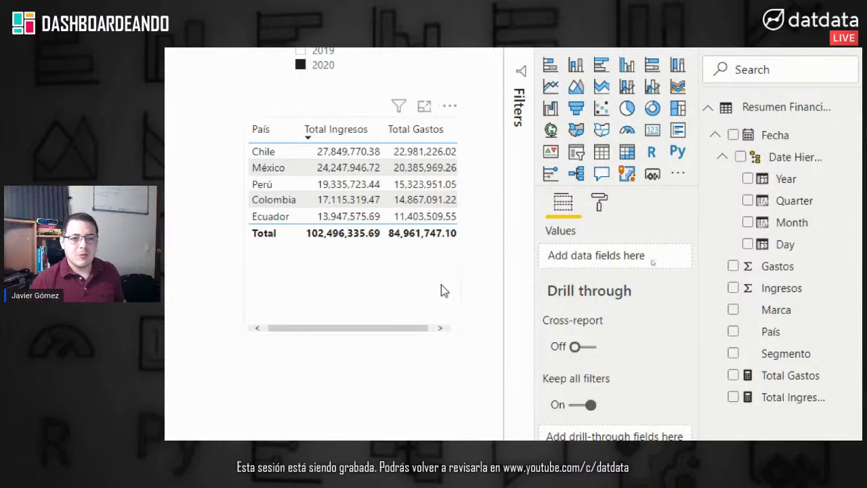
{"action": "left_click", "coordinate": [455, 244]}
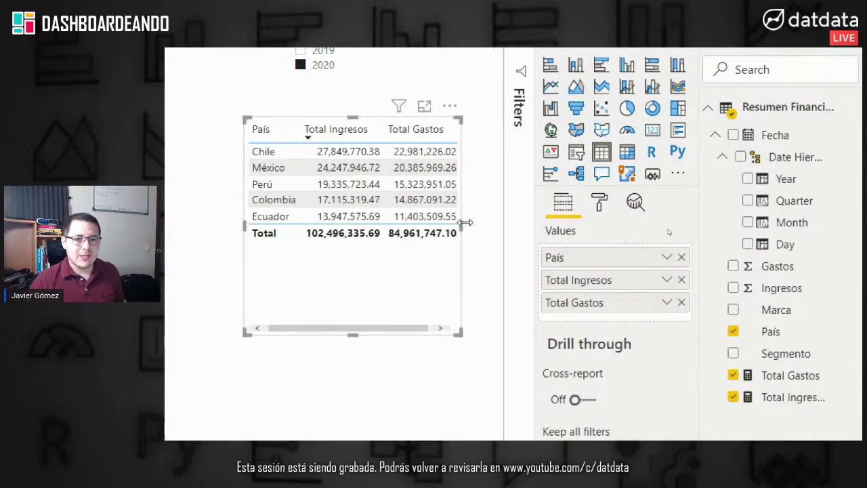
{"action": "left_click_drag", "start_coordinate": [465, 222], "coordinate": [503, 225]}
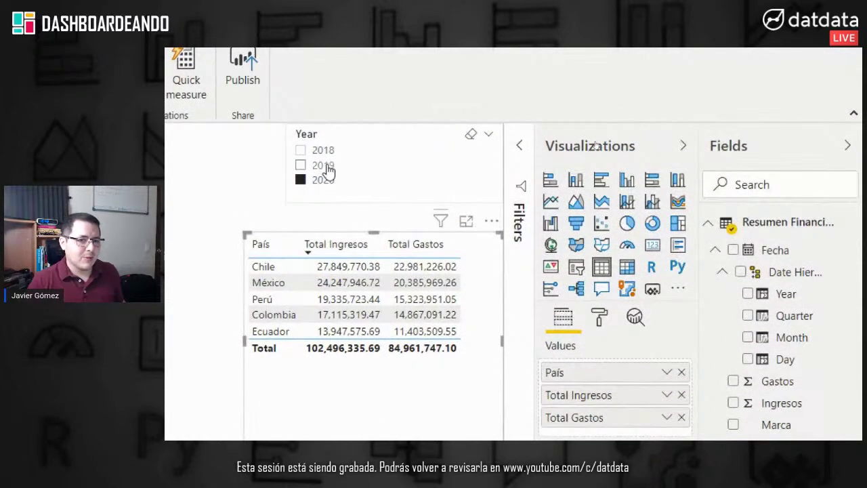
Step: Test the Year slicer with 2019 and 2018, return to 2020 only, and nudge the table
{"action": "left_click", "coordinate": [324, 166]}
{"action": "left_click", "coordinate": [325, 152]}
{"action": "left_click", "coordinate": [332, 179]}
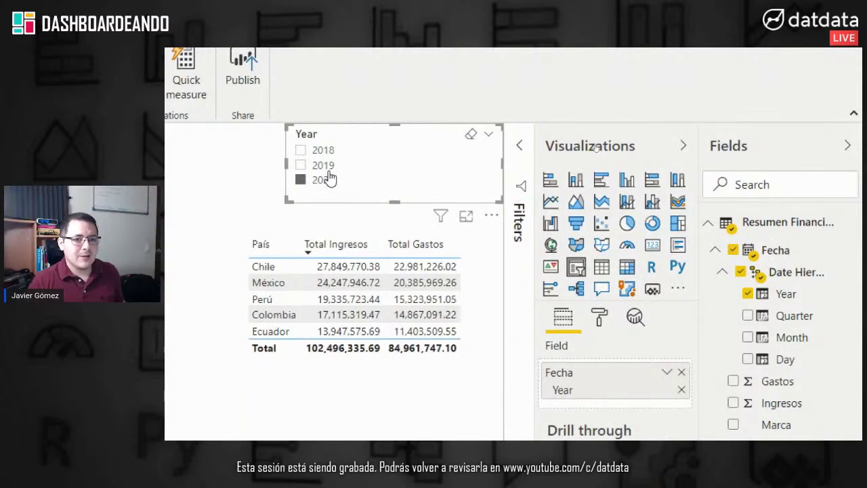
{"action": "left_click", "coordinate": [362, 401]}
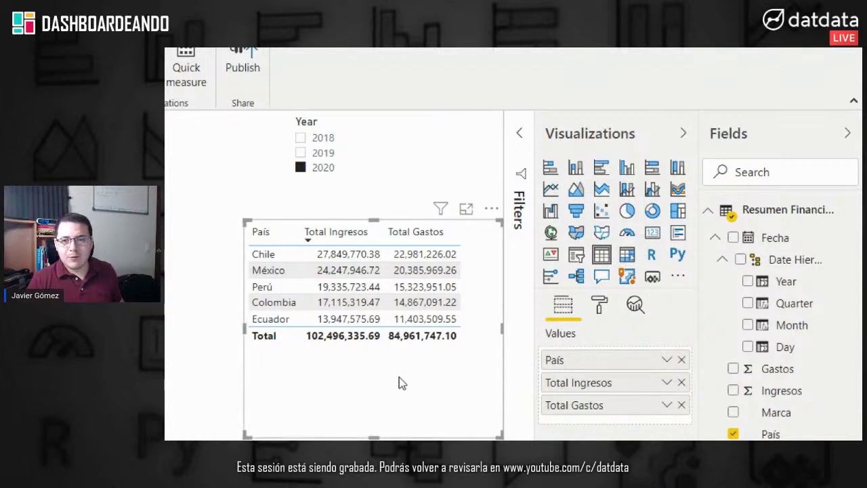
{"action": "left_click_drag", "start_coordinate": [399, 376], "coordinate": [389, 372]}
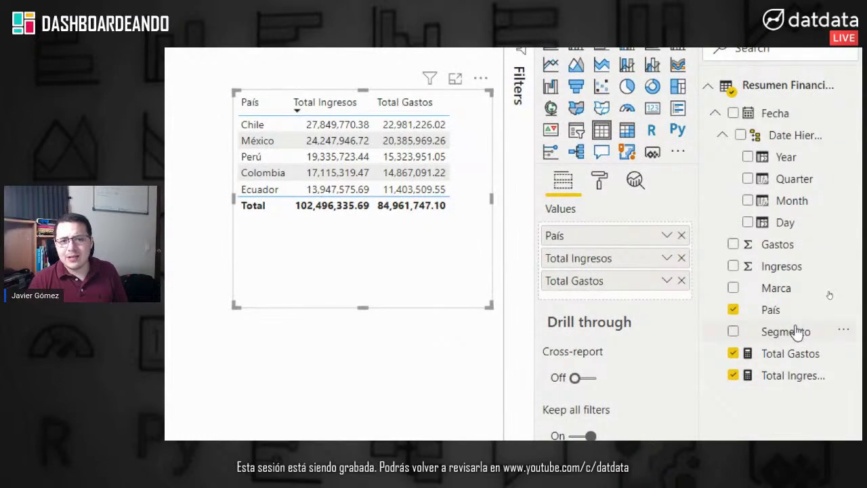
Step: Add a Segmento column to the table, then widen it and move it up
{"action": "left_click_drag", "start_coordinate": [798, 332], "coordinate": [607, 251]}
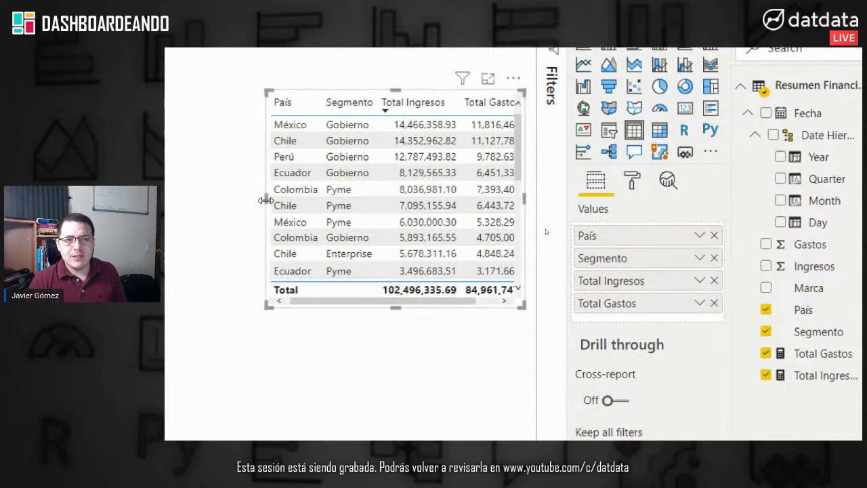
{"action": "left_click_drag", "start_coordinate": [269, 200], "coordinate": [252, 200]}
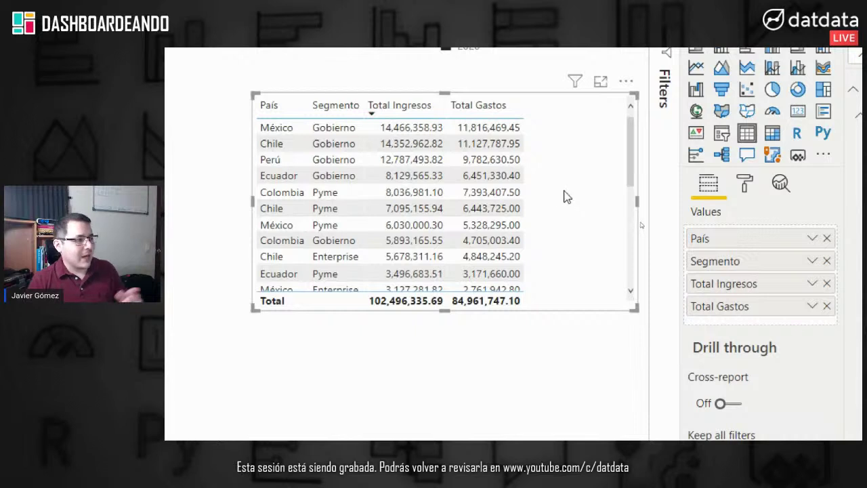
{"action": "left_click_drag", "start_coordinate": [560, 192], "coordinate": [562, 189]}
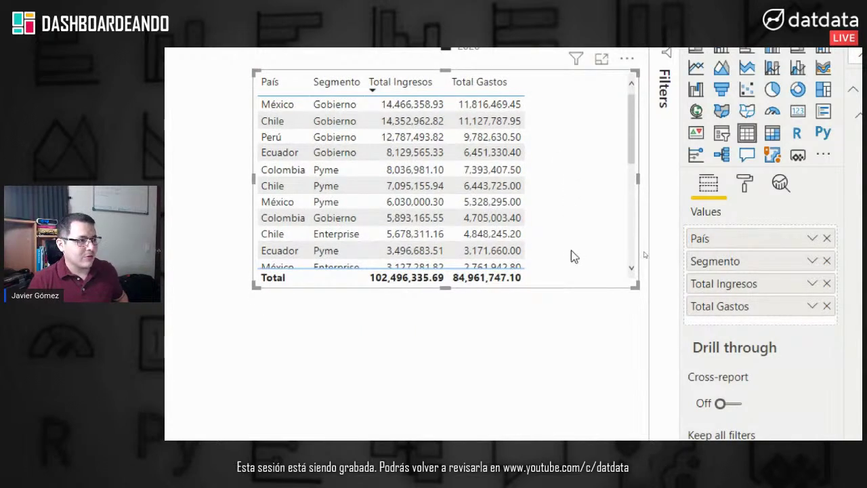
{"action": "left_click", "coordinate": [541, 339]}
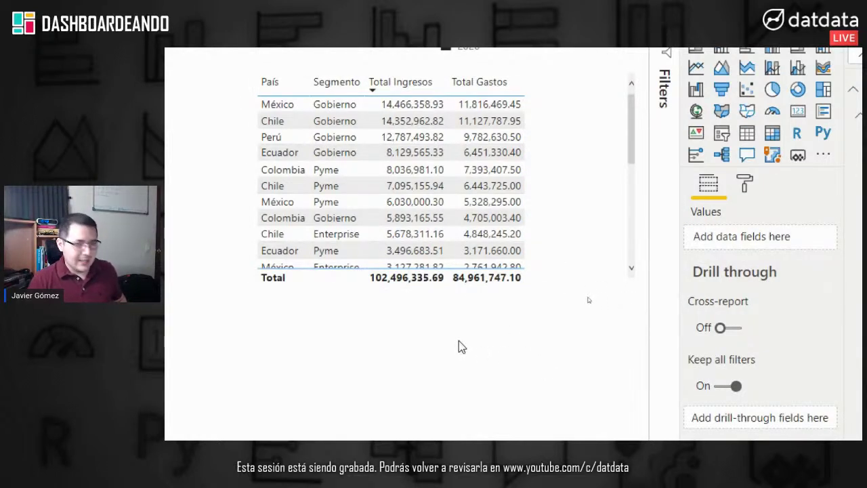
{"action": "key", "text": "Tab"}
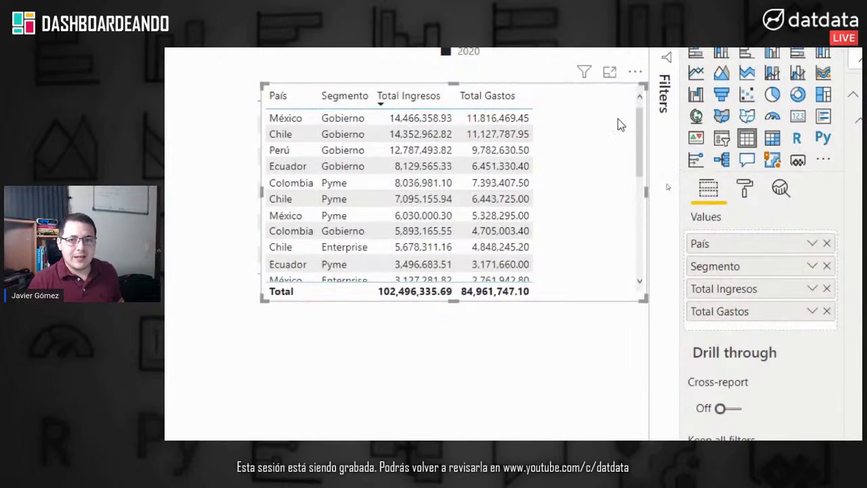
Step: Paste a copy of the table below the original, shorten both, and make the copy a País > Segmento matrix
{"action": "key", "text": "ctrl+c"}
{"action": "key", "text": "ctrl+v"}
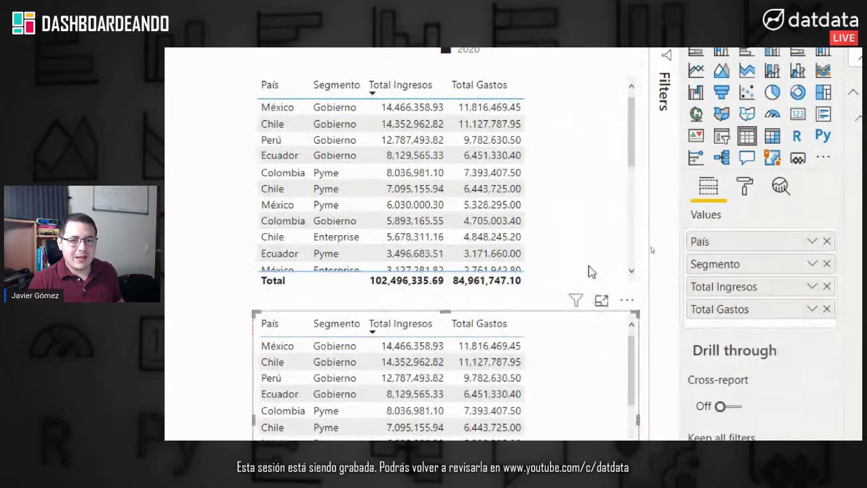
{"action": "left_click", "coordinate": [466, 288]}
{"action": "left_click_drag", "start_coordinate": [449, 292], "coordinate": [449, 231]}
{"action": "left_click_drag", "start_coordinate": [451, 353], "coordinate": [451, 272]}
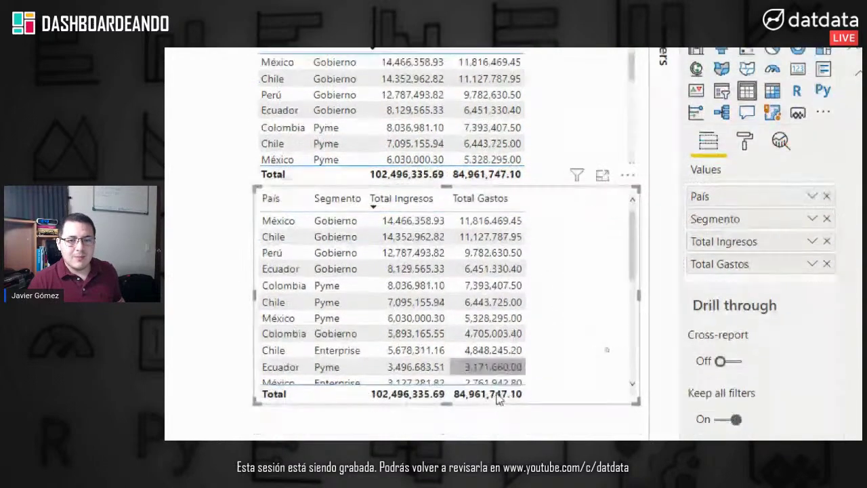
{"action": "left_click_drag", "start_coordinate": [446, 362], "coordinate": [449, 290]}
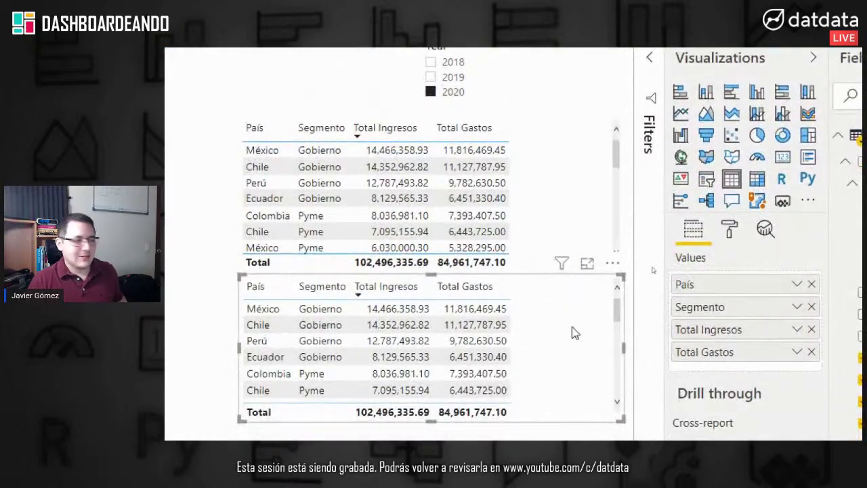
{"action": "left_click", "coordinate": [760, 182]}
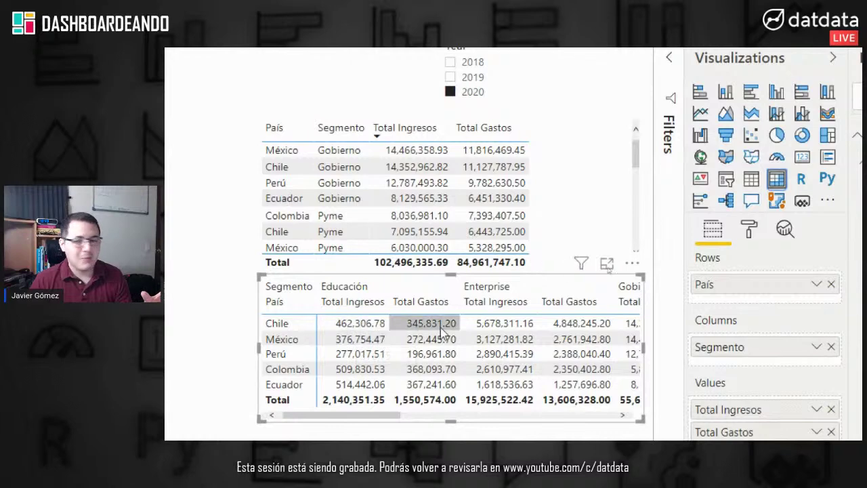
{"action": "left_click_drag", "start_coordinate": [786, 380], "coordinate": [593, 306]}
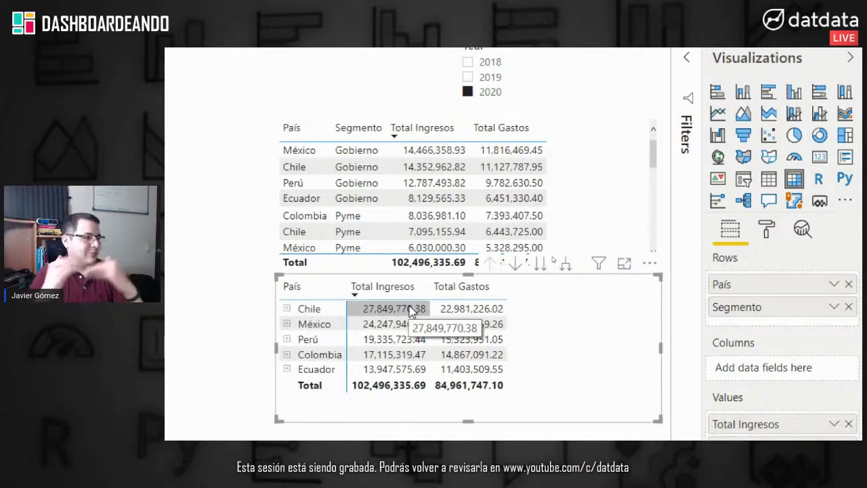
{"action": "left_click_drag", "start_coordinate": [639, 386], "coordinate": [608, 390]}
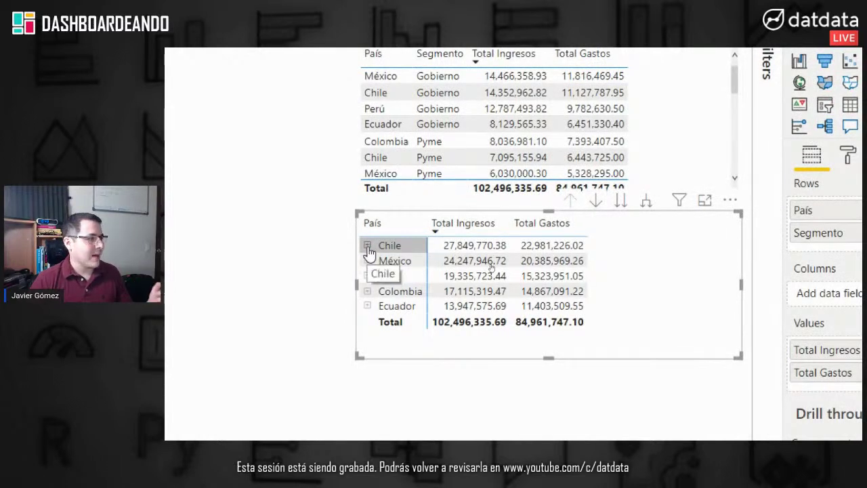
{"action": "left_click", "coordinate": [367, 246]}
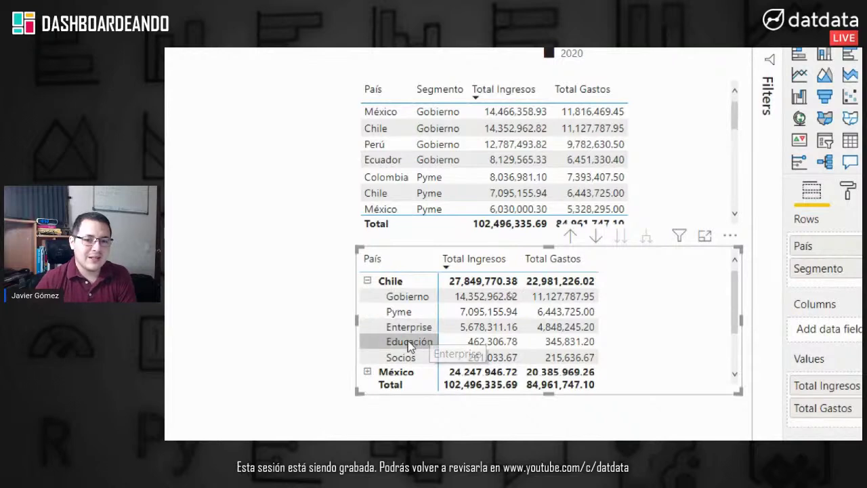
{"action": "left_click", "coordinate": [367, 281]}
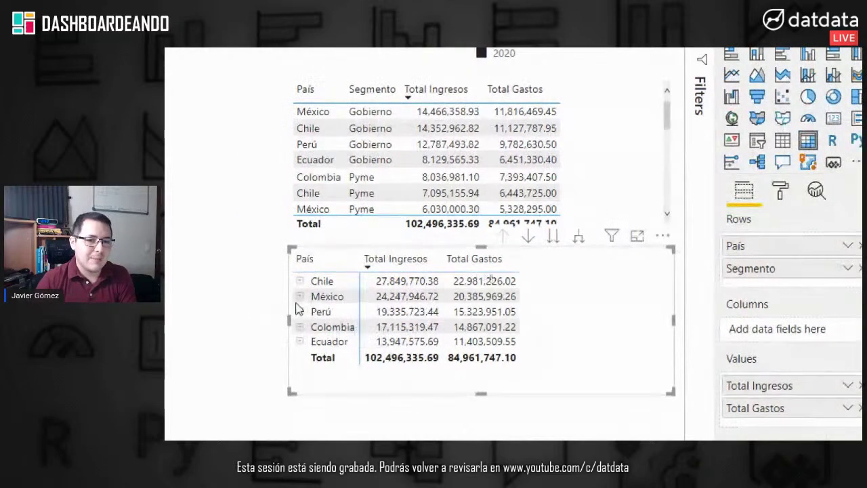
{"action": "left_click", "coordinate": [247, 311]}
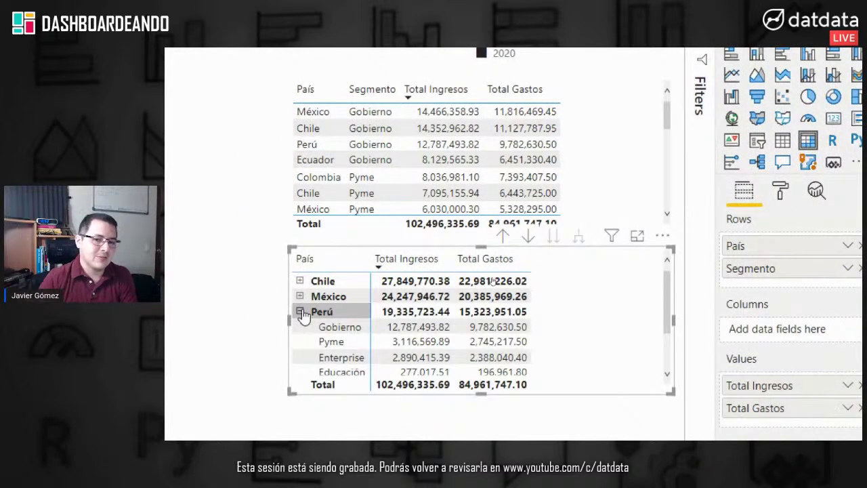
{"action": "left_click", "coordinate": [300, 311]}
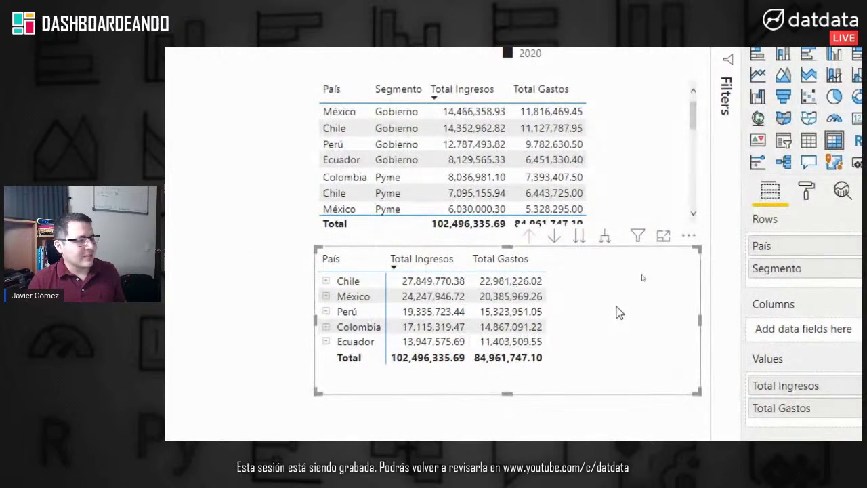
{"action": "left_click", "coordinate": [678, 165]}
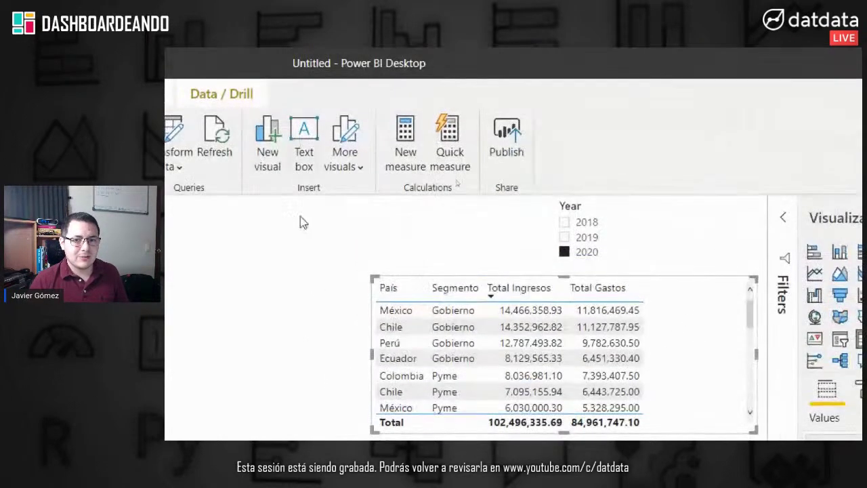
Step: Delete both tables, then move the Year slicer down and left and narrow it
{"action": "left_click_drag", "start_coordinate": [317, 346], "coordinate": [693, 163]}
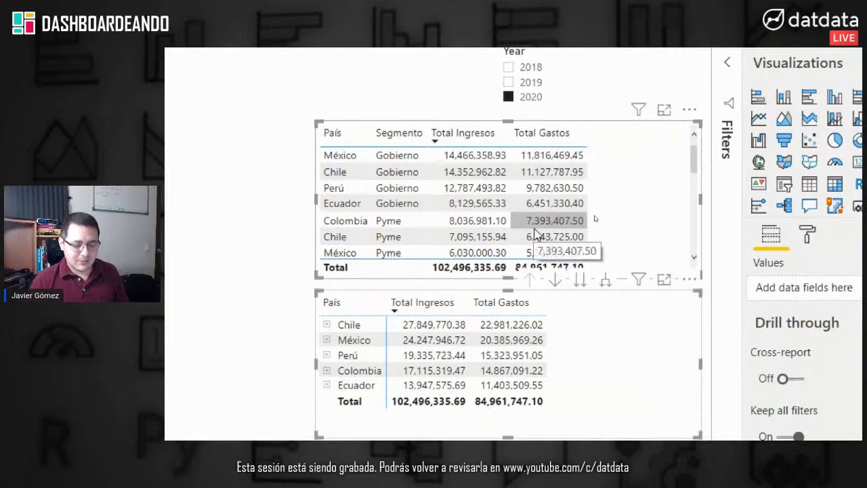
{"action": "key", "text": "Delete"}
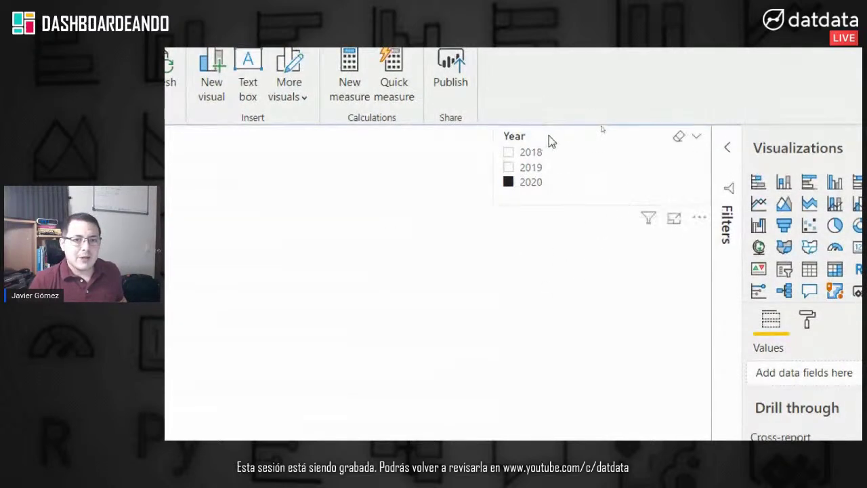
{"action": "left_click_drag", "start_coordinate": [498, 157], "coordinate": [0, 250]}
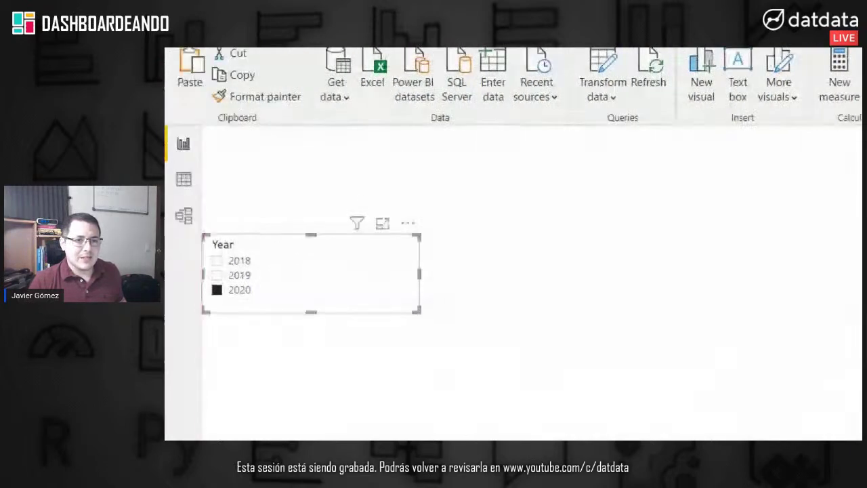
{"action": "left_click_drag", "start_coordinate": [277, 244], "coordinate": [285, 309]}
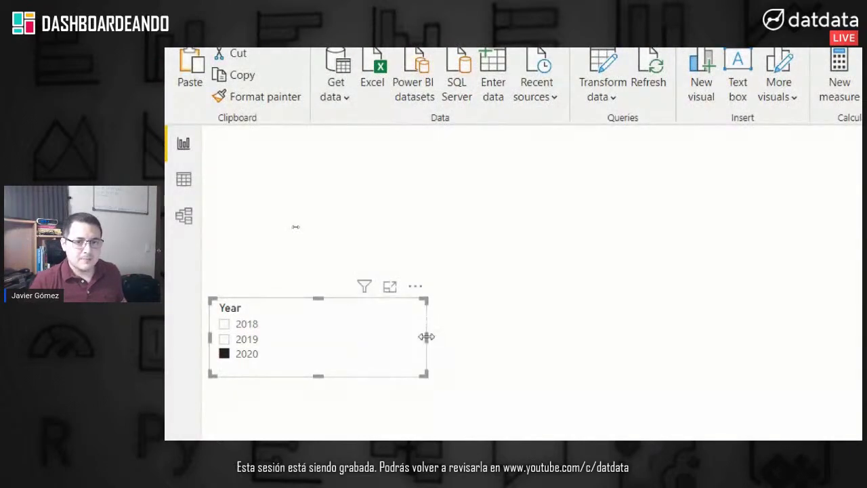
{"action": "left_click_drag", "start_coordinate": [426, 336], "coordinate": [337, 354]}
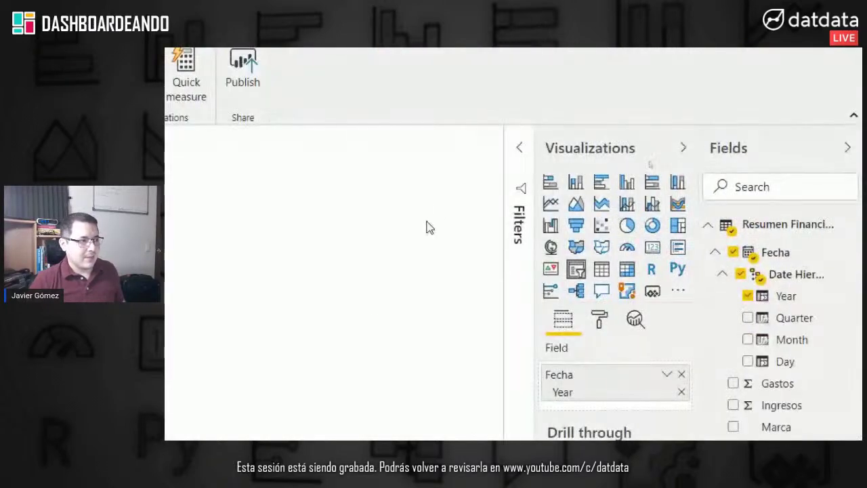
{"action": "left_click", "coordinate": [438, 209]}
{"action": "left_click_drag", "start_coordinate": [352, 193], "coordinate": [431, 282]}
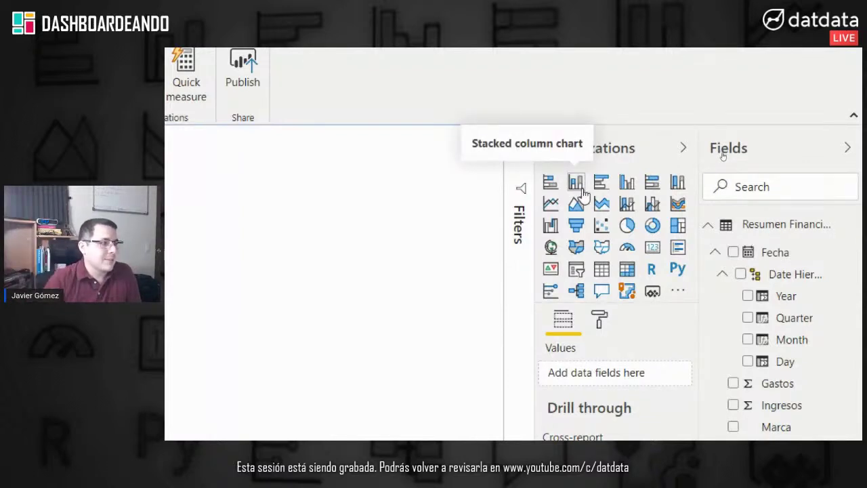
Step: Add a stacked column chart, enlarge it, and put Fecha's Date Hierarchy Month on its axis
{"action": "left_click", "coordinate": [576, 183]}
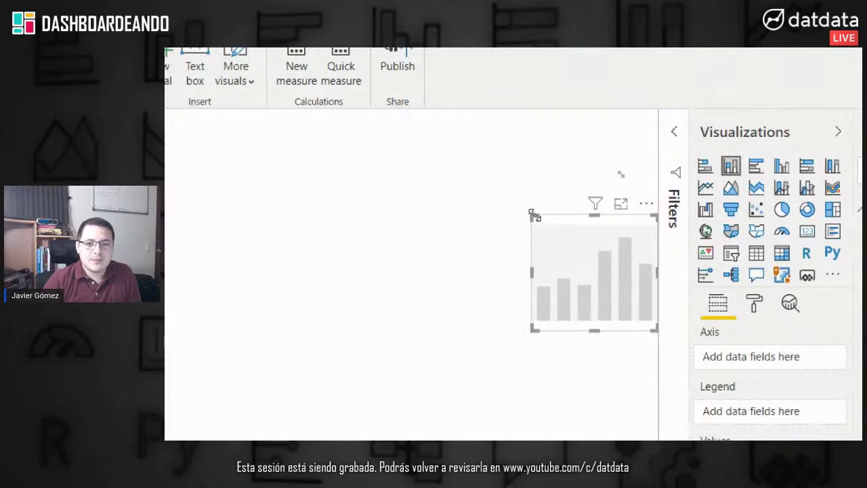
{"action": "left_click_drag", "start_coordinate": [536, 216], "coordinate": [291, 151]}
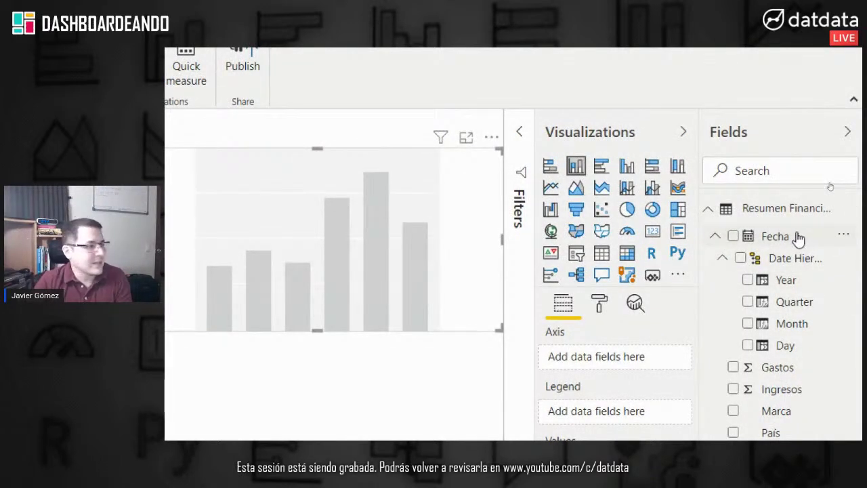
{"action": "left_click", "coordinate": [709, 239]}
{"action": "left_click", "coordinate": [715, 236]}
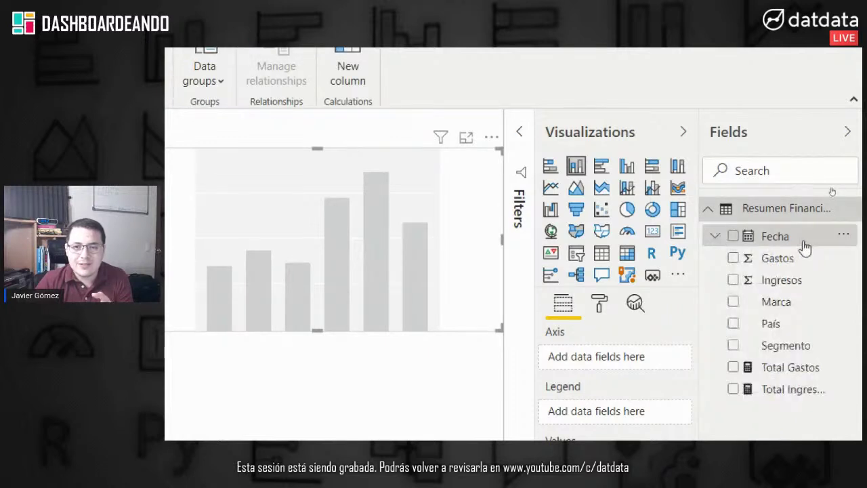
{"action": "left_click", "coordinate": [714, 236]}
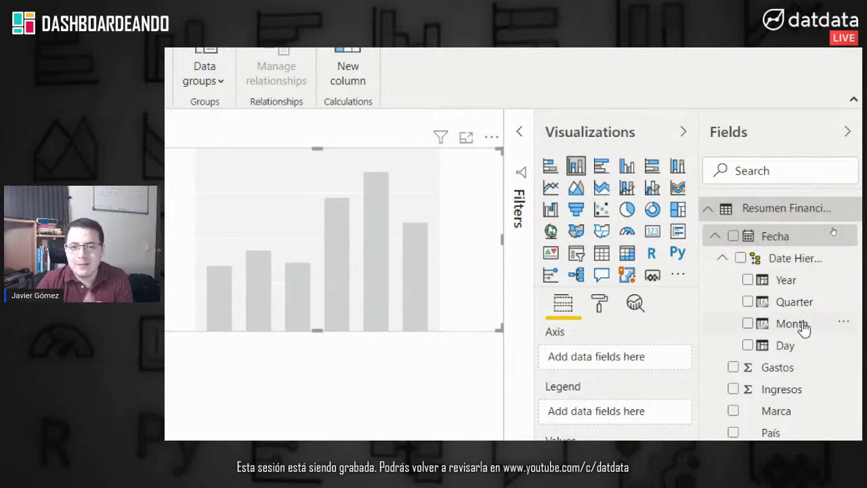
{"action": "left_click_drag", "start_coordinate": [804, 329], "coordinate": [649, 357]}
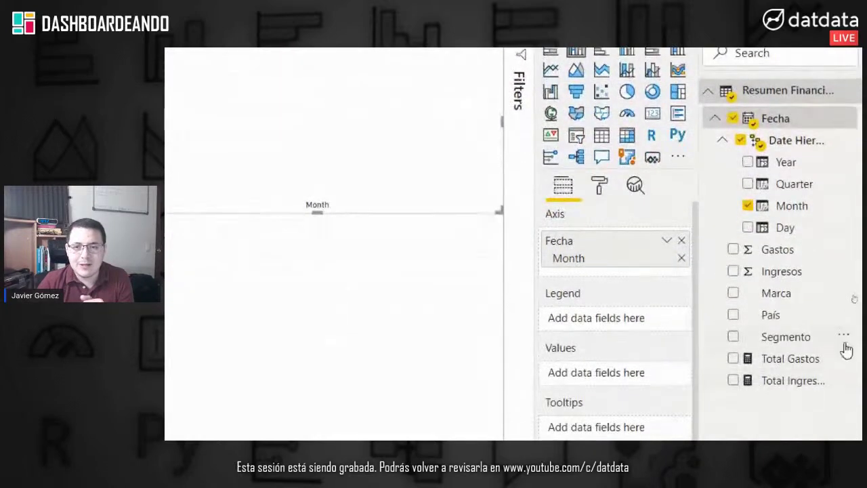
Step: Plot Total Ingresos as the chart's values, then move the chart up-left and shorten it
{"action": "left_click_drag", "start_coordinate": [797, 383], "coordinate": [664, 380]}
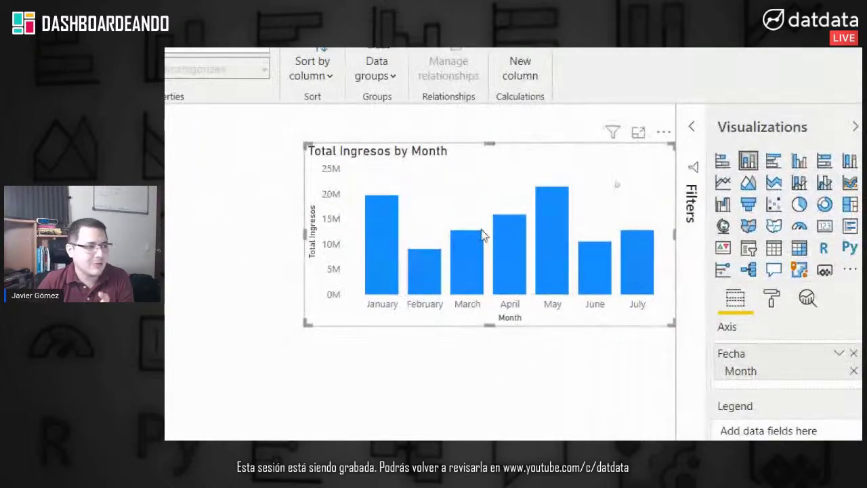
{"action": "mouse_move", "coordinate": [540, 121]}
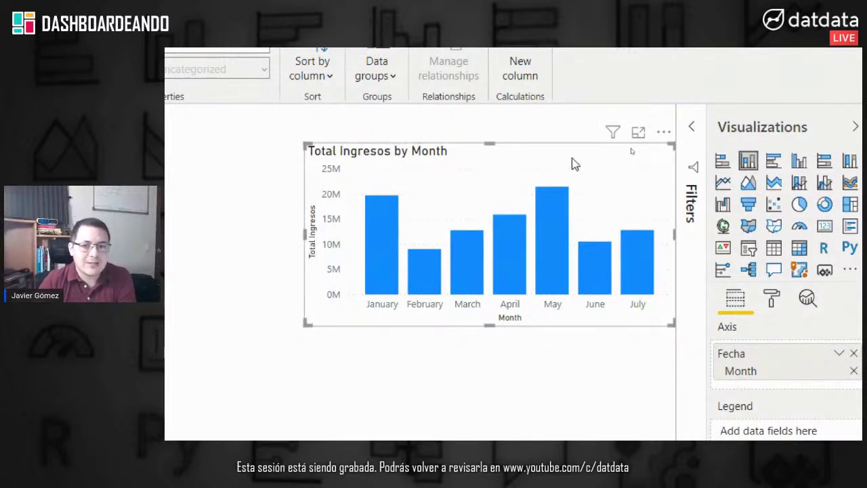
{"action": "left_click_drag", "start_coordinate": [565, 163], "coordinate": [538, 131]}
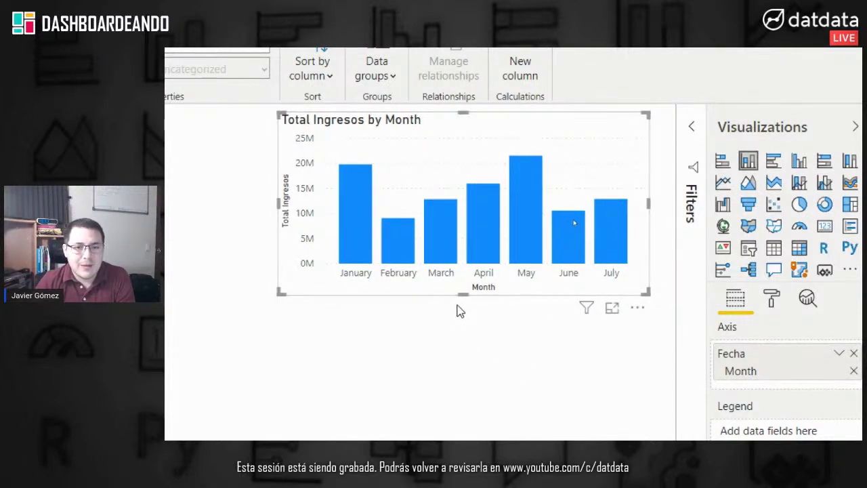
{"action": "left_click_drag", "start_coordinate": [461, 295], "coordinate": [465, 259]}
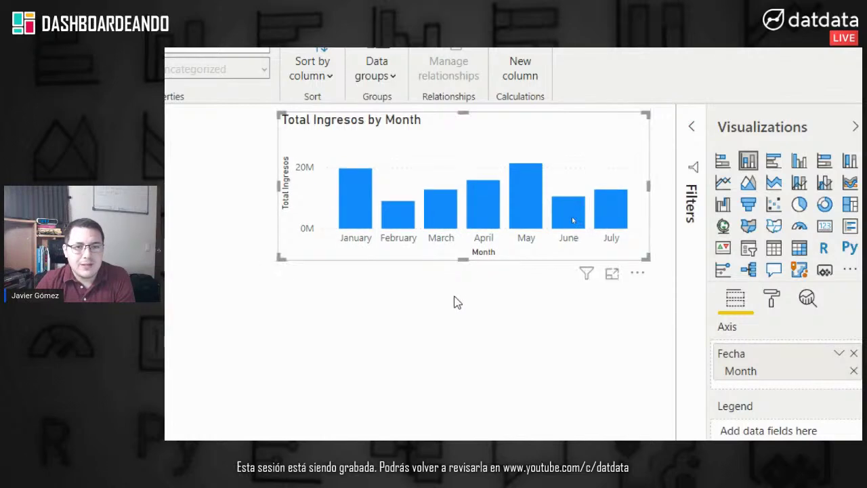
{"action": "left_click", "coordinate": [457, 302]}
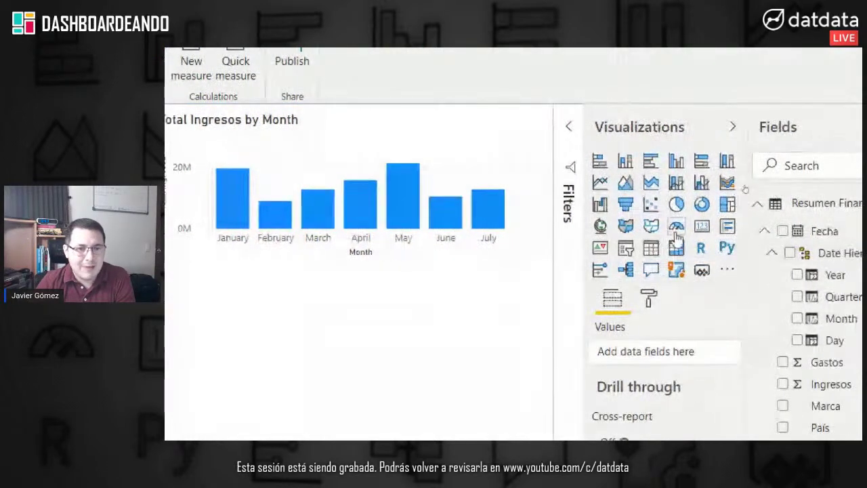
{"action": "left_click", "coordinate": [652, 251]}
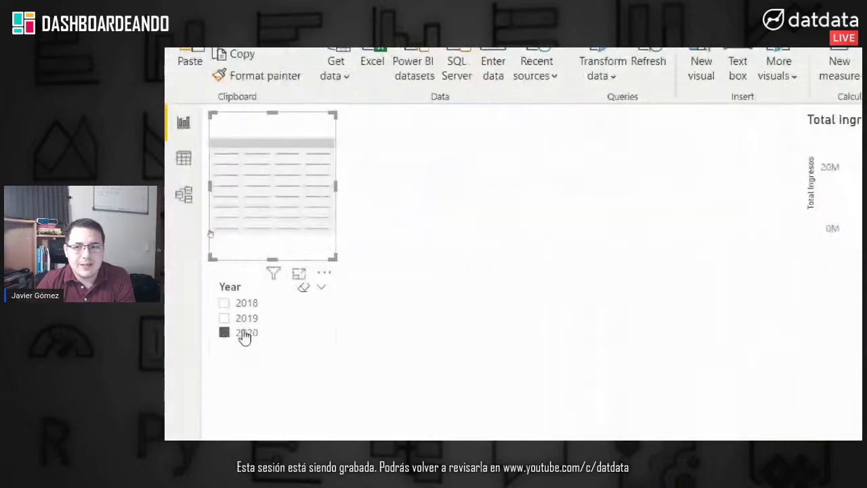
Step: Place a wide table under the chart with Year, Month, Total Ingresos and Total Gastos columns
{"action": "left_click_drag", "start_coordinate": [275, 172], "coordinate": [448, 325]}
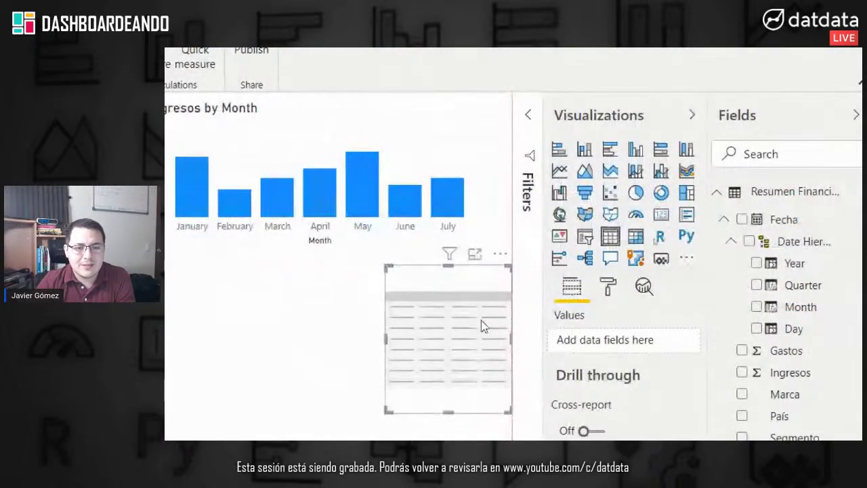
{"action": "left_click_drag", "start_coordinate": [388, 388], "coordinate": [128, 430]}
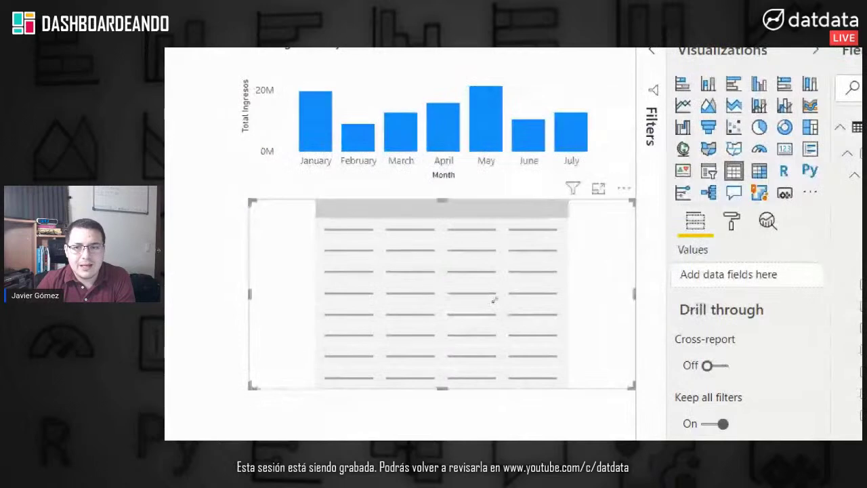
{"action": "left_click_drag", "start_coordinate": [861, 197], "coordinate": [760, 250]}
{"action": "left_click_drag", "start_coordinate": [683, 251], "coordinate": [633, 274]}
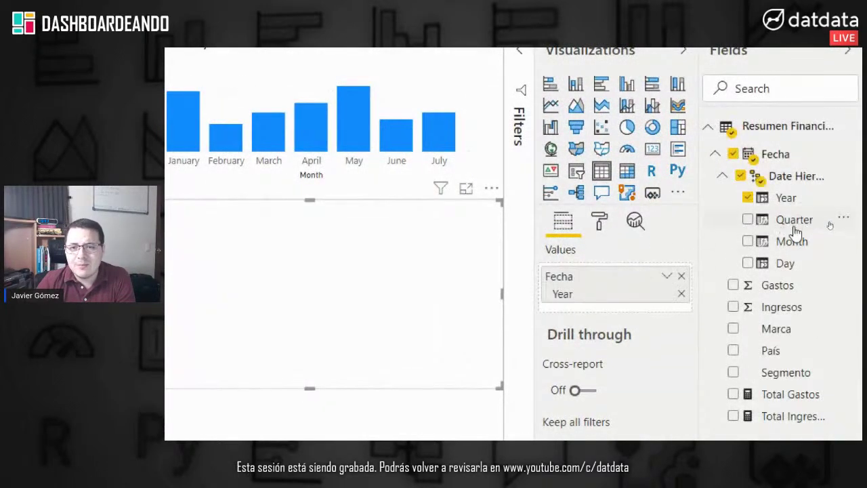
{"action": "left_click_drag", "start_coordinate": [803, 244], "coordinate": [635, 306]}
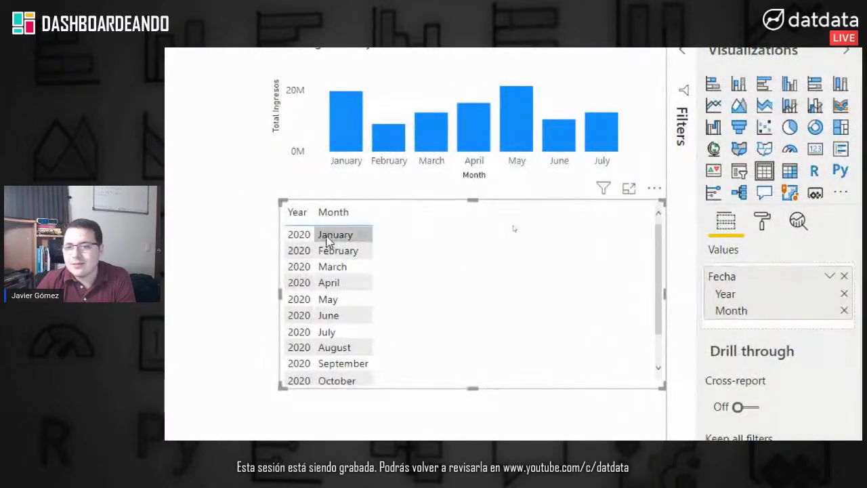
{"action": "left_click_drag", "start_coordinate": [789, 394], "coordinate": [626, 309]}
{"action": "left_click_drag", "start_coordinate": [790, 372], "coordinate": [633, 310]}
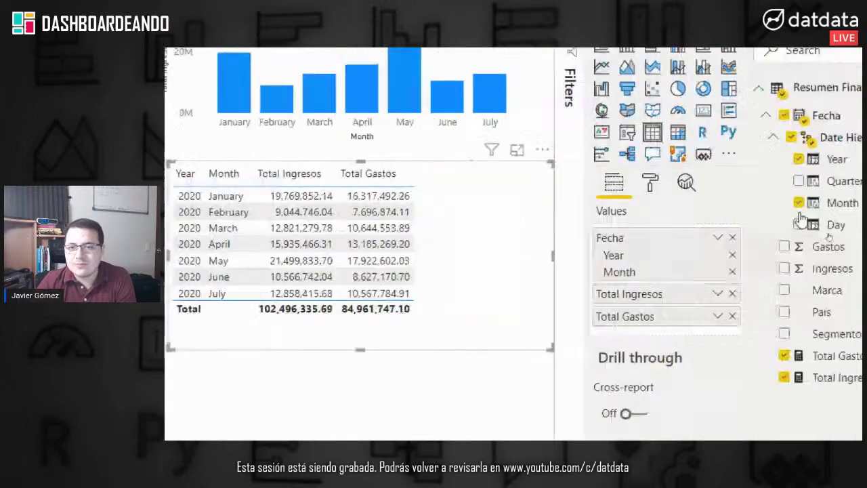
{"action": "mouse_move", "coordinate": [803, 103]}
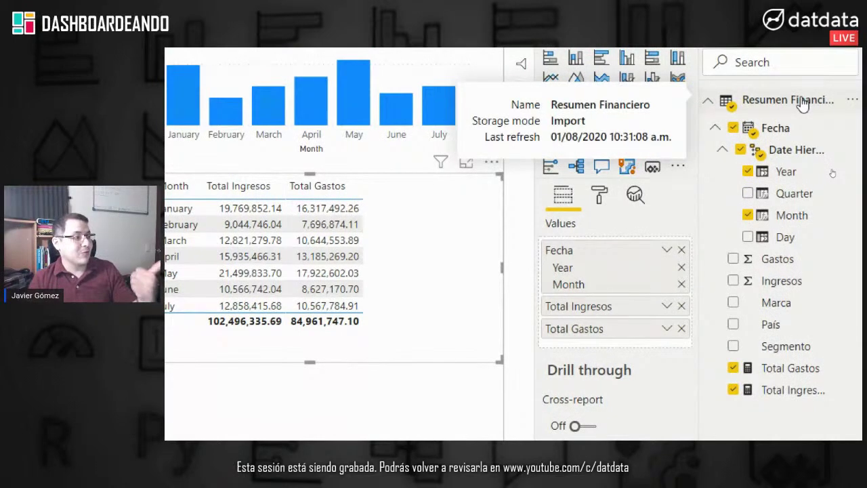
Step: Create the measure Total Beneficios = [Total Ingresos] - [Total Gastos] and add it to the table
{"action": "right_click", "coordinate": [803, 103]}
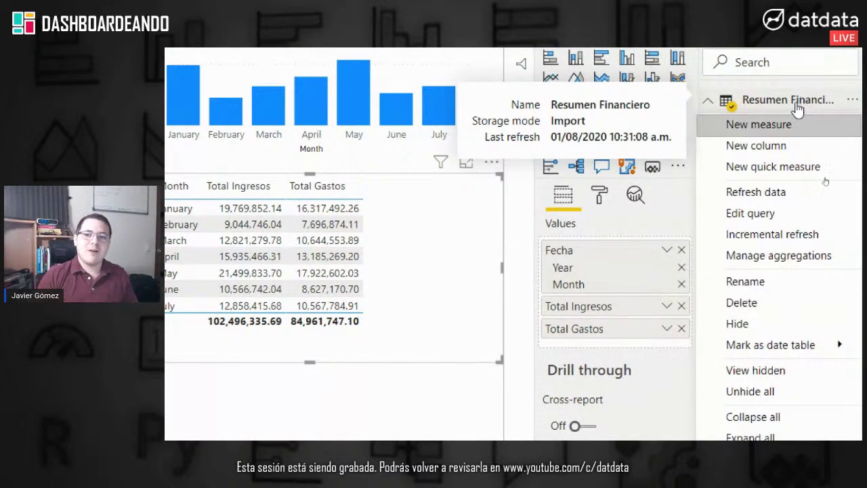
{"action": "left_click", "coordinate": [780, 122]}
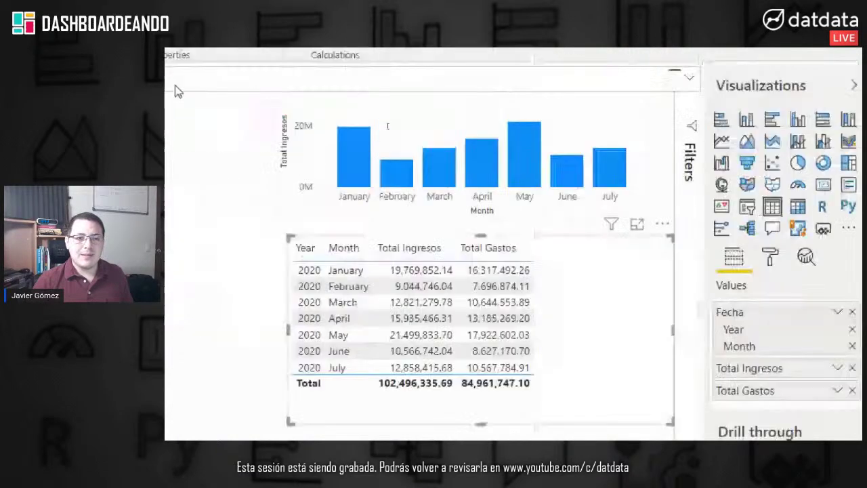
{"action": "left_click_drag", "start_coordinate": [368, 106], "coordinate": [277, 106]}
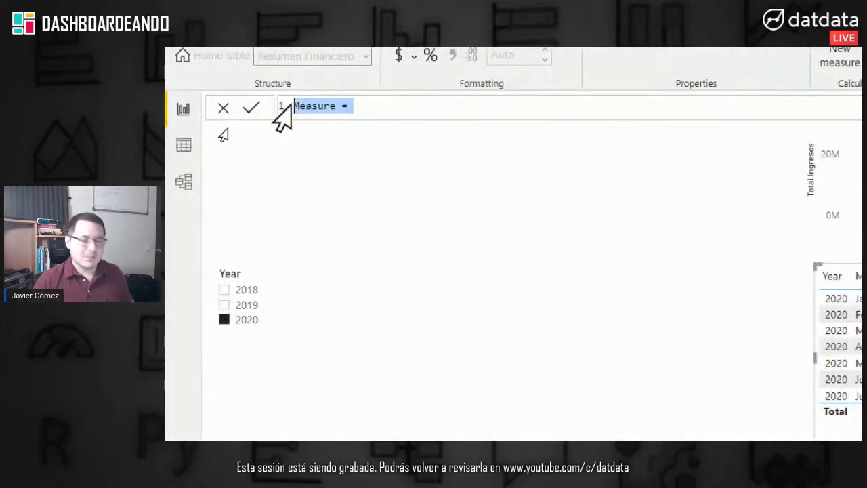
{"action": "type", "text": "t"}
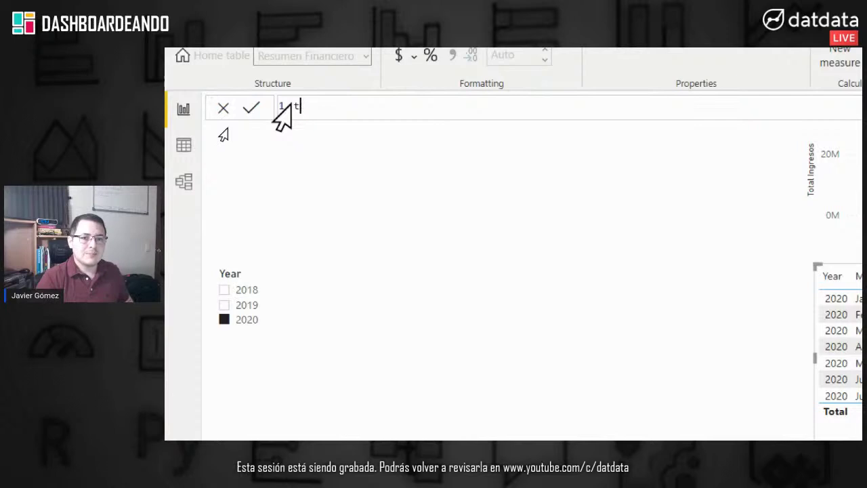
{"action": "type", "text": "OTal Beneficios ="}
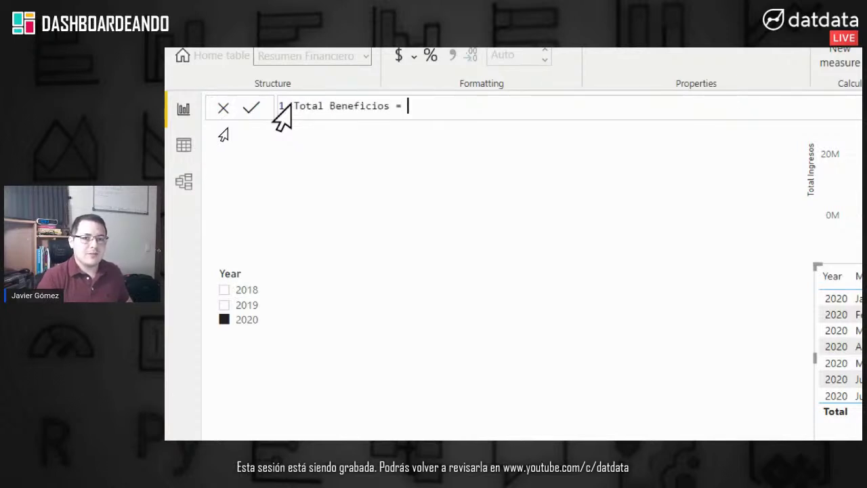
{"action": "type", "text": " Ingreso"}
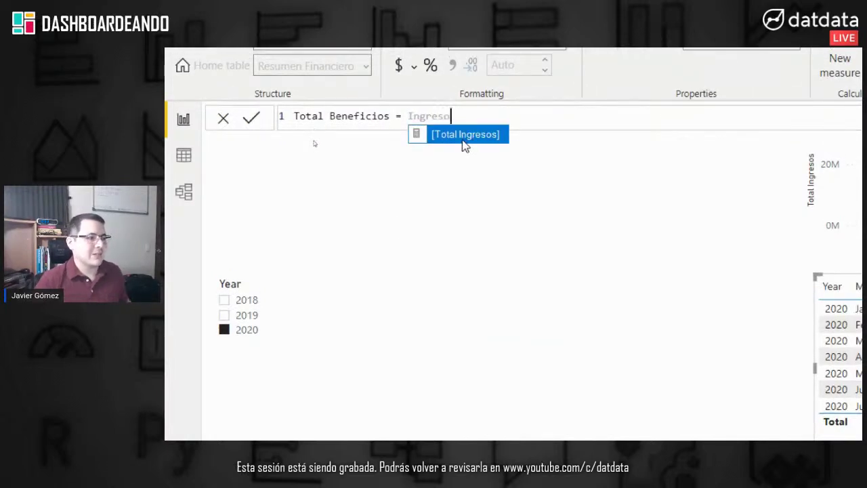
{"action": "left_click", "coordinate": [463, 138]}
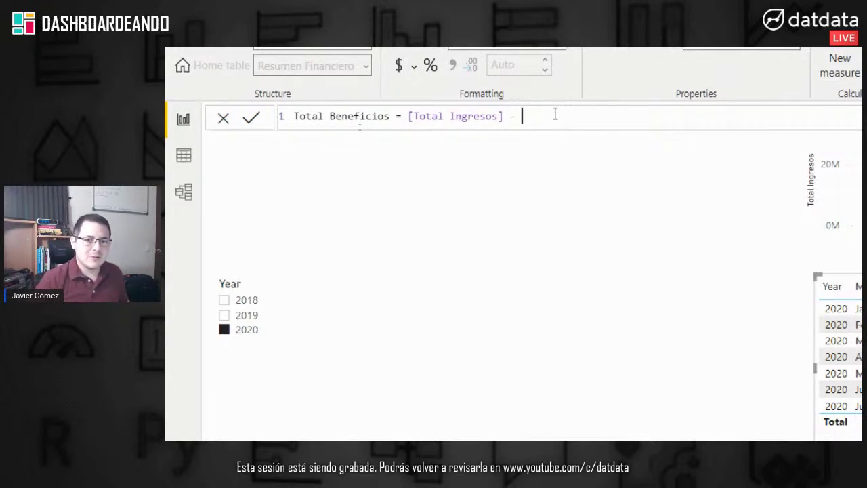
{"action": "type", "text": "Total g"}
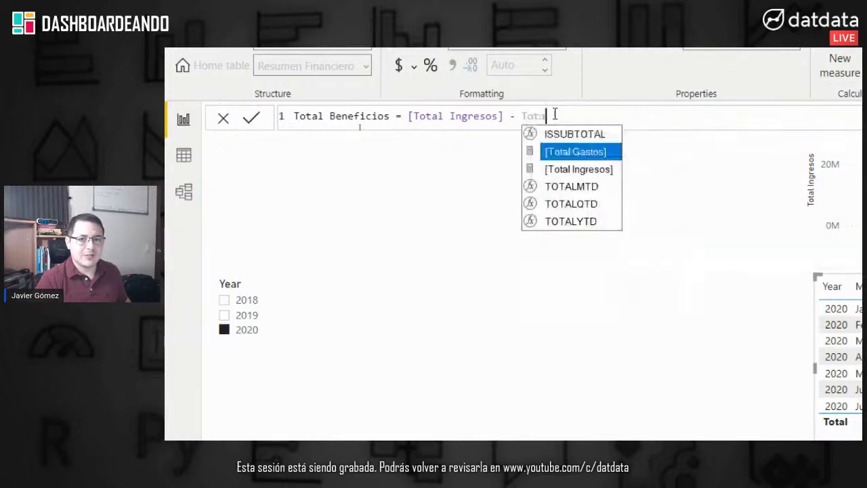
{"action": "left_click", "coordinate": [577, 139]}
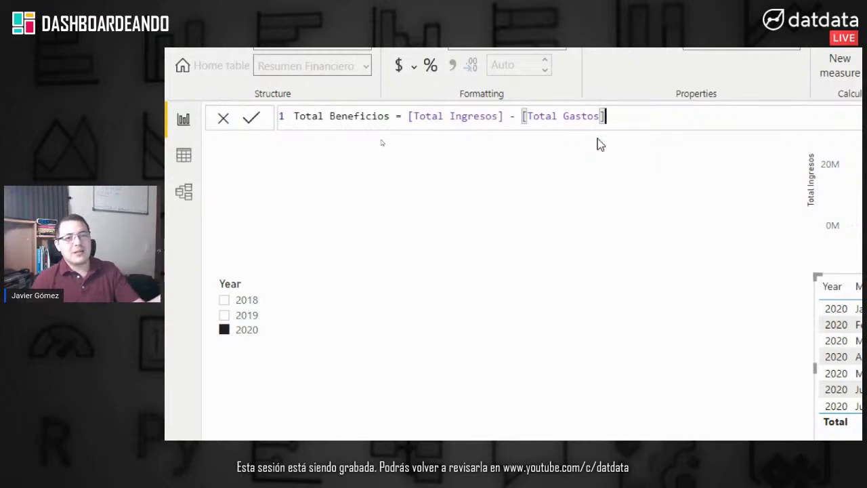
{"action": "left_click", "coordinate": [249, 118]}
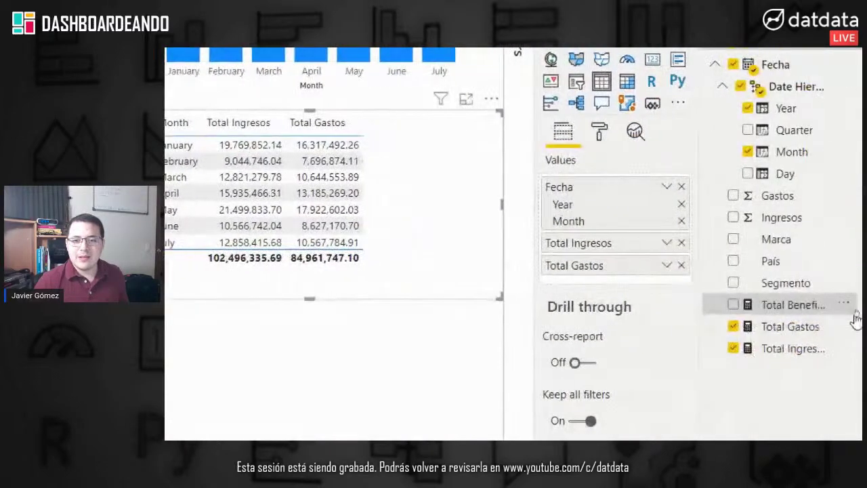
{"action": "left_click_drag", "start_coordinate": [800, 313], "coordinate": [623, 287]}
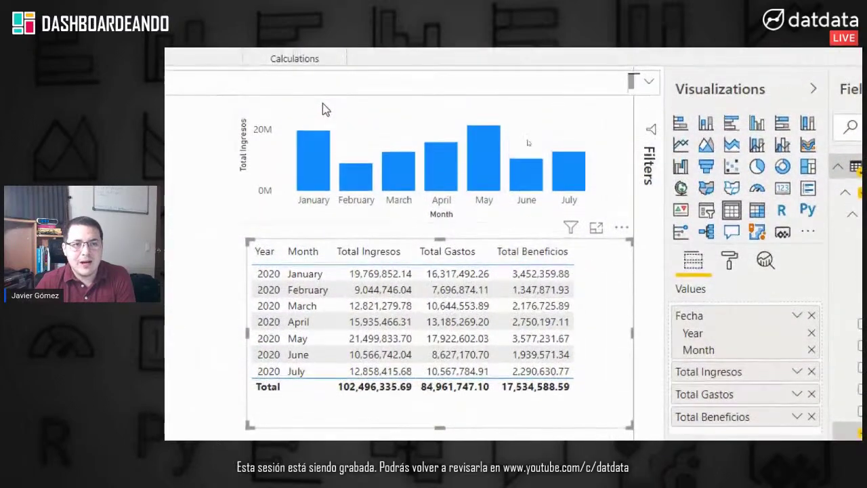
Step: Replace Total Ingresos with Total Beneficios in the column chart's values
{"action": "left_click", "coordinate": [323, 109]}
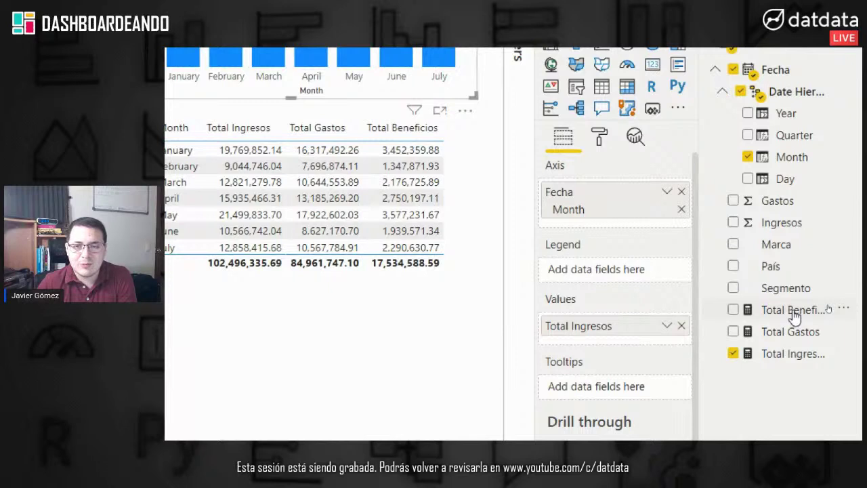
{"action": "left_click_drag", "start_coordinate": [793, 315], "coordinate": [630, 332]}
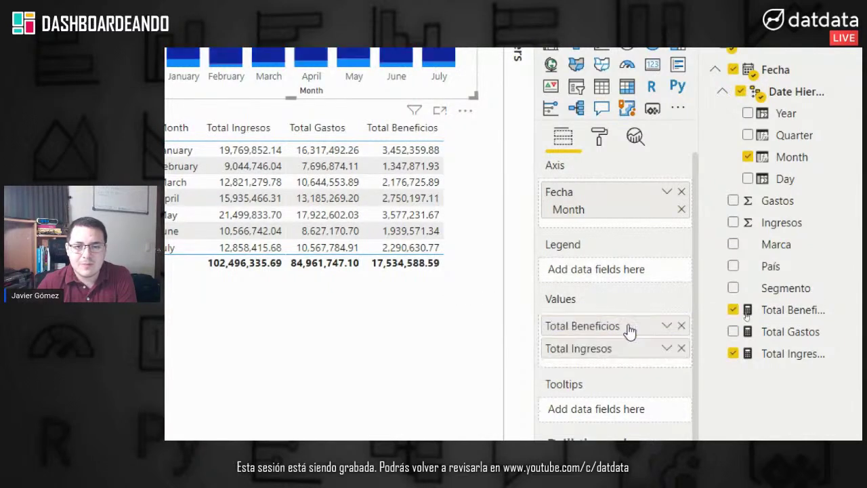
{"action": "left_click", "coordinate": [681, 349]}
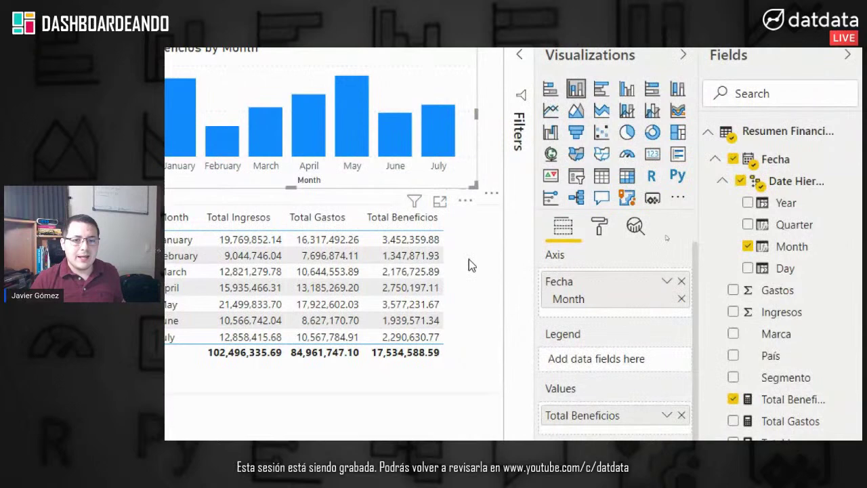
{"action": "left_click", "coordinate": [469, 259]}
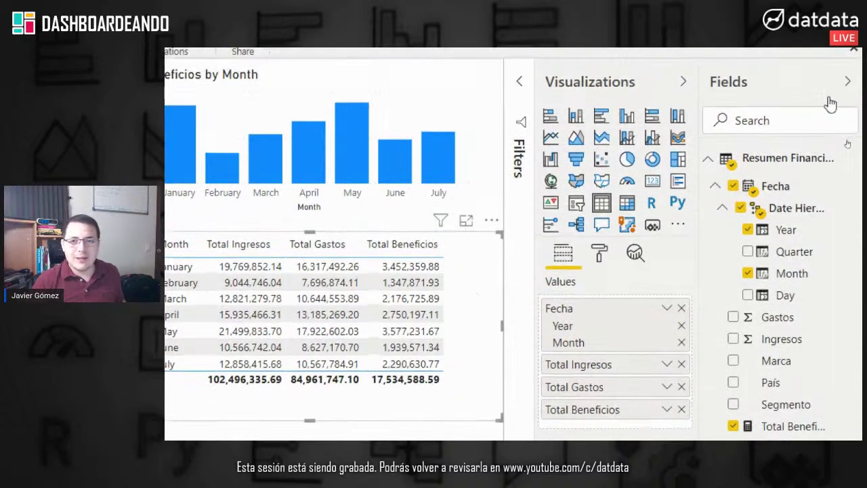
{"action": "right_click", "coordinate": [785, 161]}
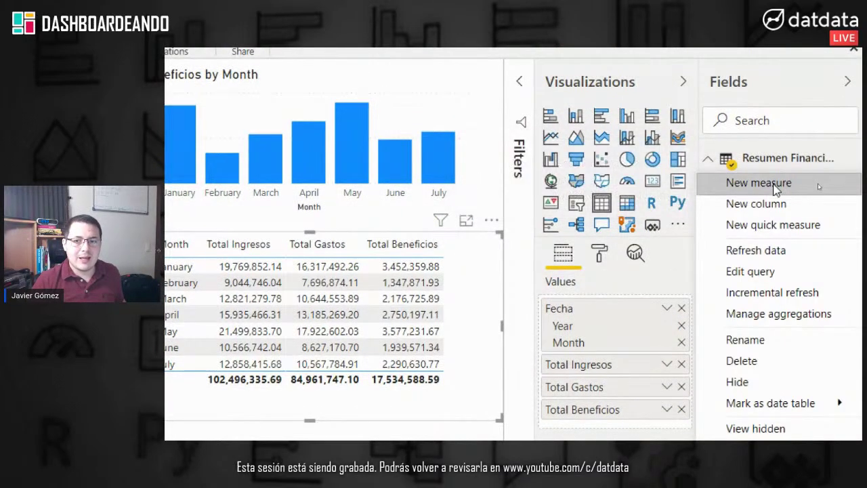
Step: Draft a new Resumen Financiero measure: % Margen = [Total Beneficios] / [Total Ingresos]
{"action": "left_click", "coordinate": [776, 183]}
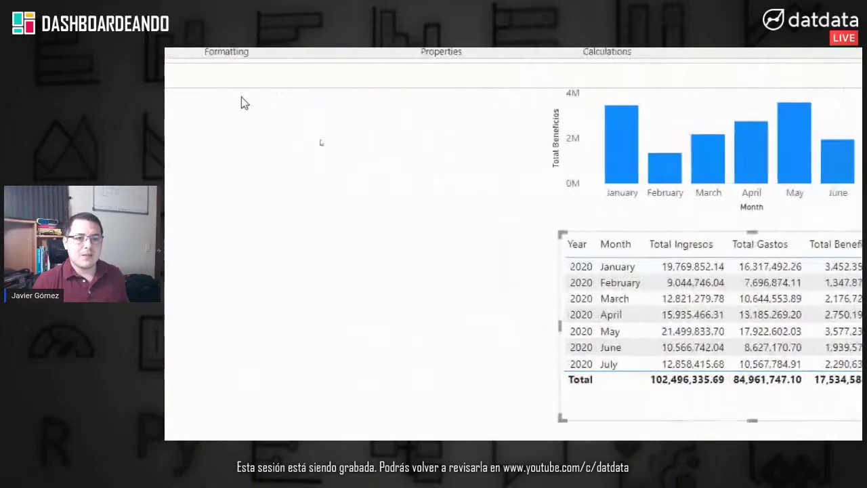
{"action": "left_click_drag", "start_coordinate": [336, 87], "coordinate": [277, 87]}
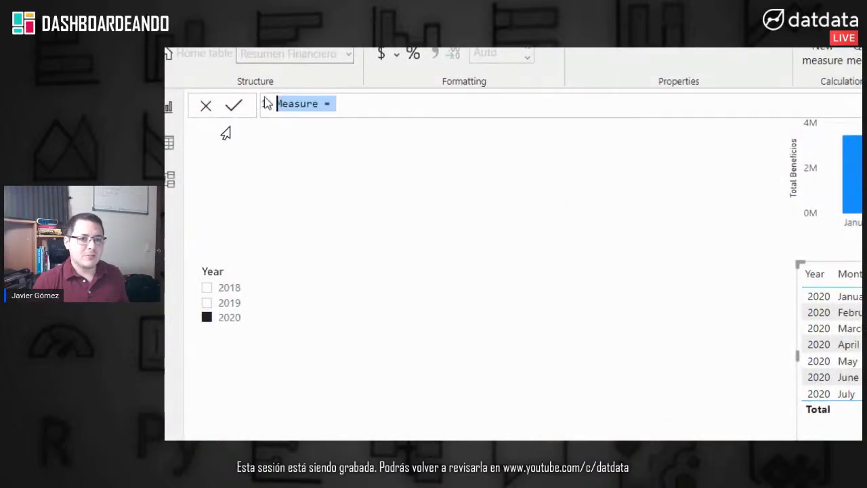
{"action": "key", "text": "BackSpace"}
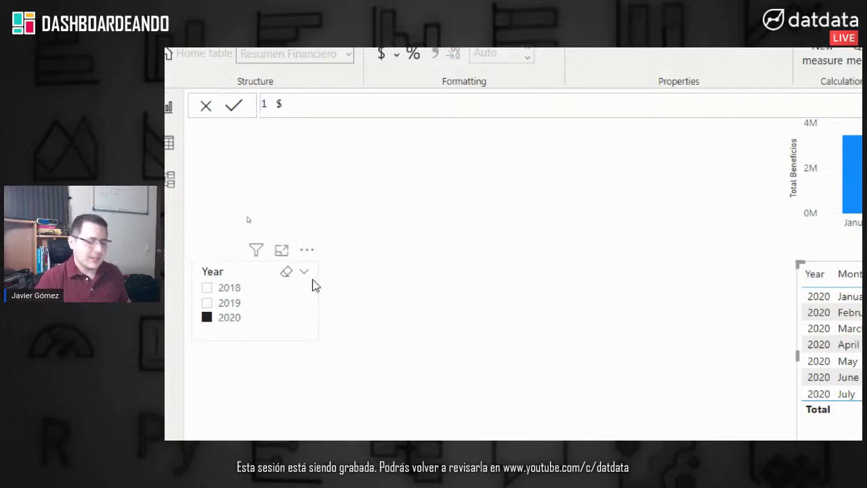
{"action": "type", "text": "% MAR"}
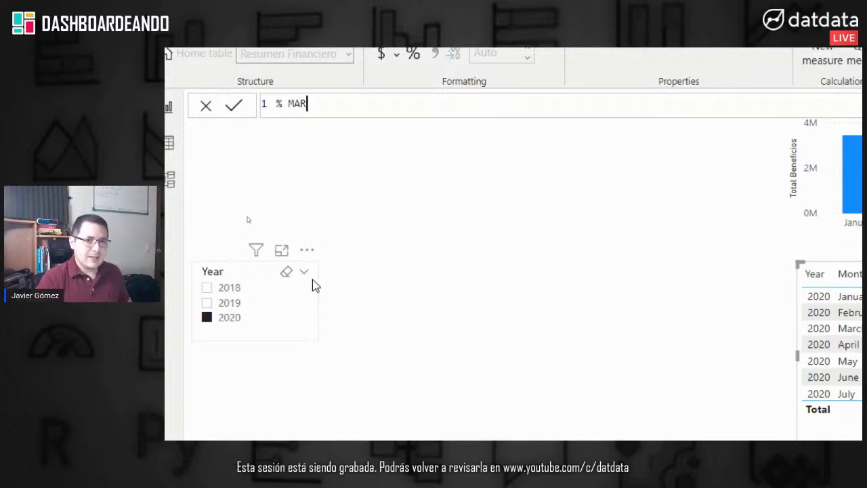
{"action": "key", "text": "BackSpace"}
{"action": "key", "text": "BackSpace"}
{"action": "type", "text": "argen"}
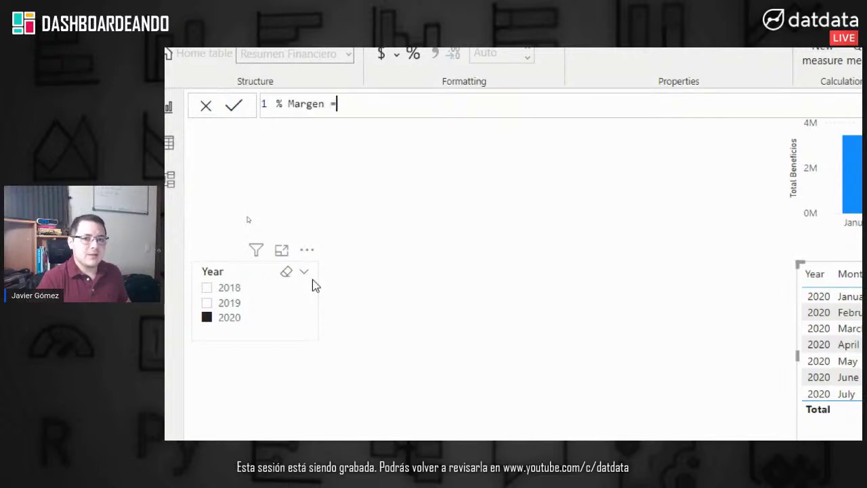
{"action": "type", "text": " = "}
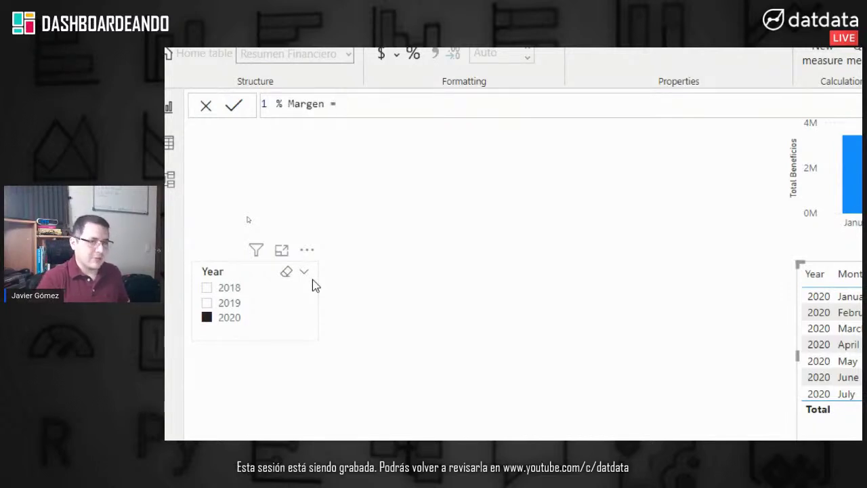
{"action": "type", "text": "Total be"}
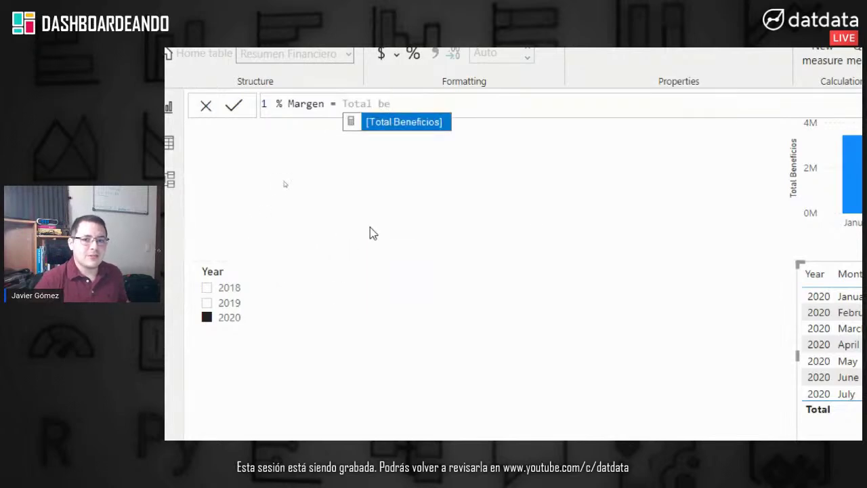
{"action": "left_click", "coordinate": [402, 123]}
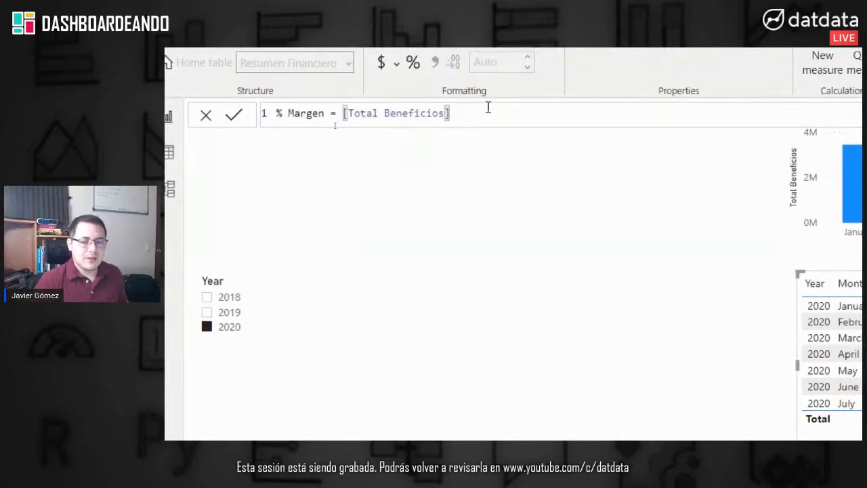
{"action": "type", "text": "/ [Total Ing"}
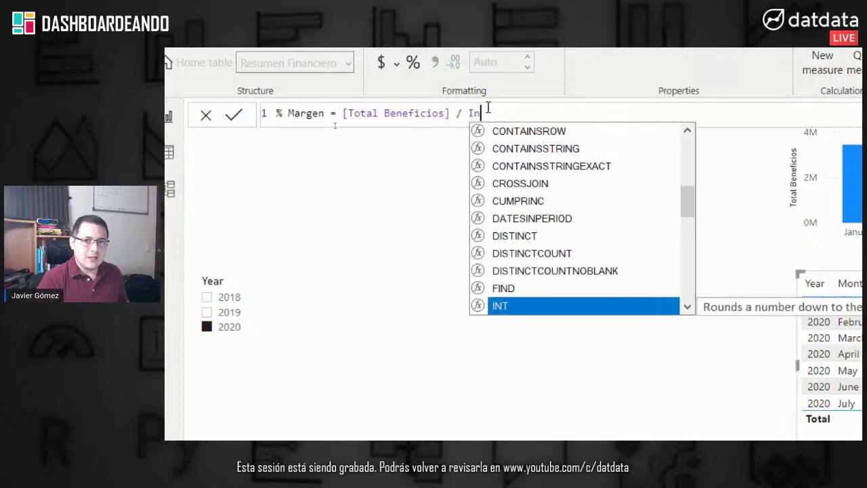
{"action": "type", "text": "r"}
{"action": "left_click", "coordinate": [537, 139]}
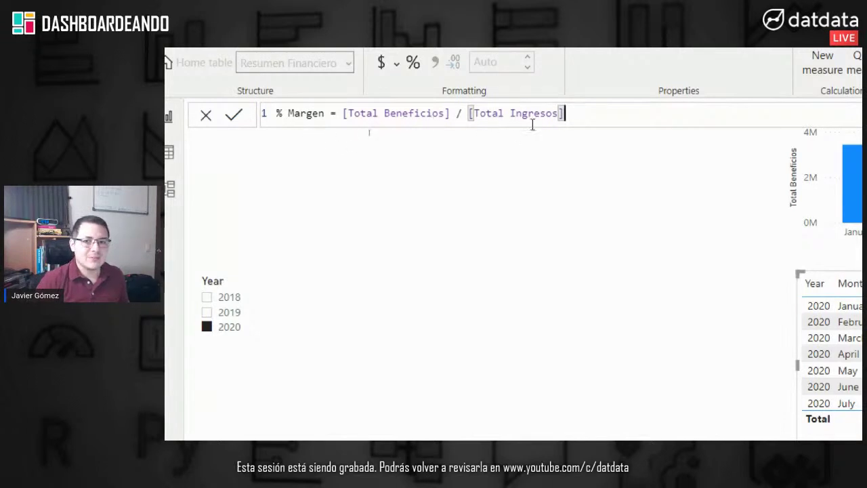
{"action": "left_click_drag", "start_coordinate": [584, 118], "coordinate": [500, 119]}
{"action": "left_click_drag", "start_coordinate": [357, 117], "coordinate": [343, 114]}
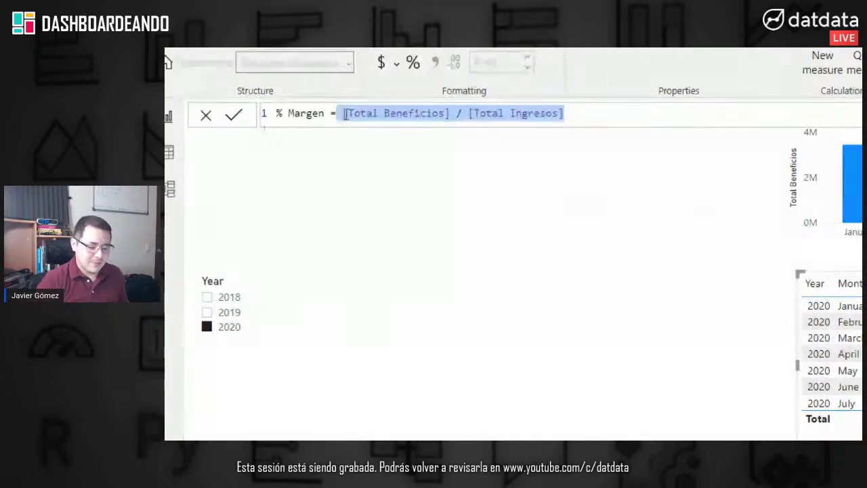
Step: Replace the division with DIVIDE( and set Total Beneficios as its numerator
{"action": "key", "text": "BackSpace"}
{"action": "type", "text": "DIVIDE"}
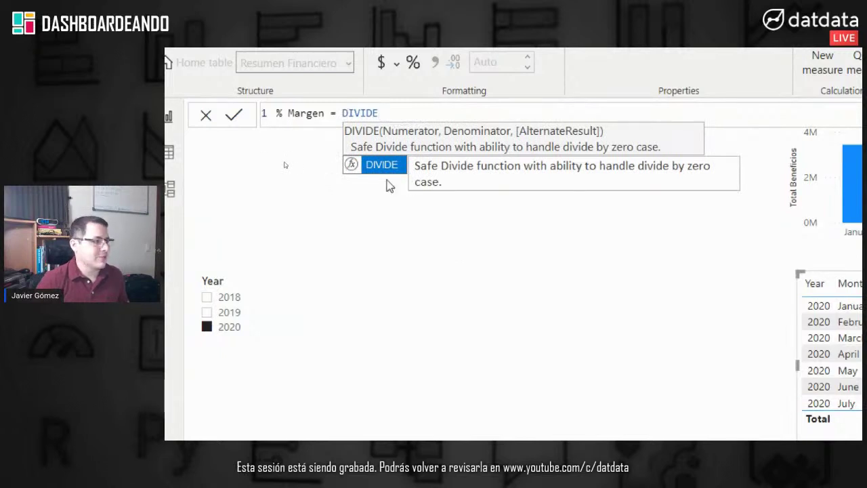
{"action": "type", "text": "( "}
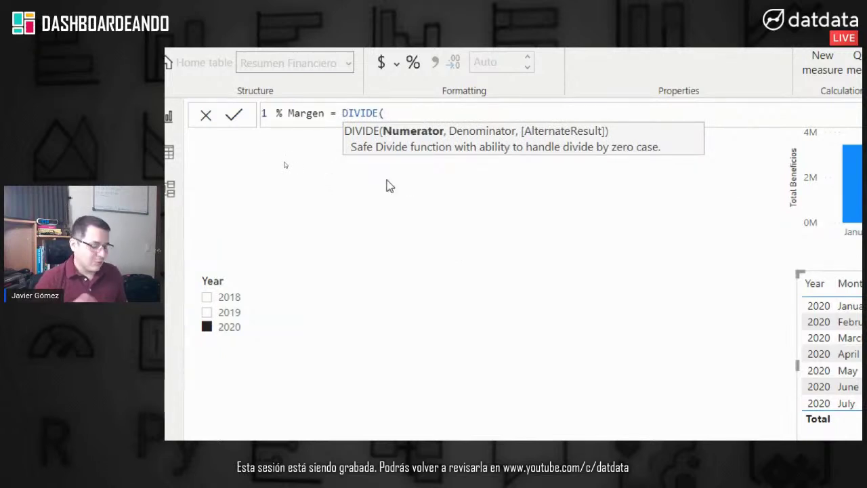
{"action": "type", "text": "t"}
{"action": "key", "text": "BackSpace"}
{"action": "type", "text": "Ingres"}
{"action": "key", "text": "Tab"}
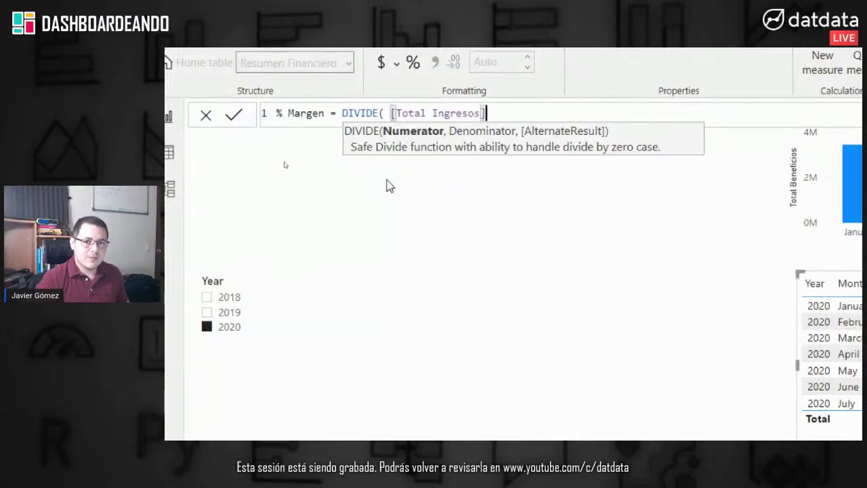
{"action": "type", "text": ","}
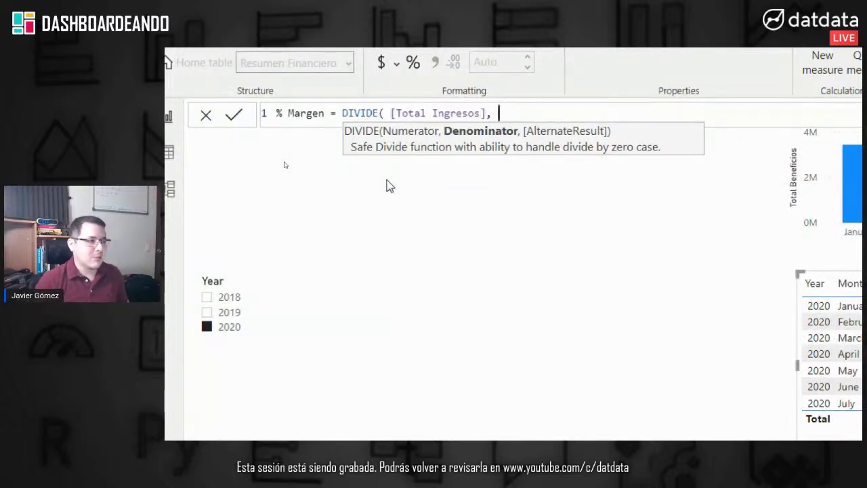
{"action": "left_click_drag", "start_coordinate": [501, 120], "coordinate": [389, 120]}
{"action": "key", "text": "BackSpace"}
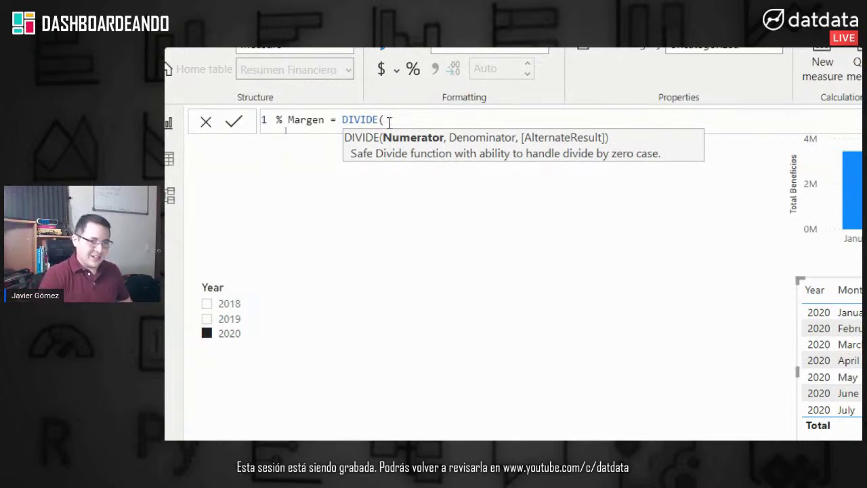
{"action": "type", "text": "Benefi"}
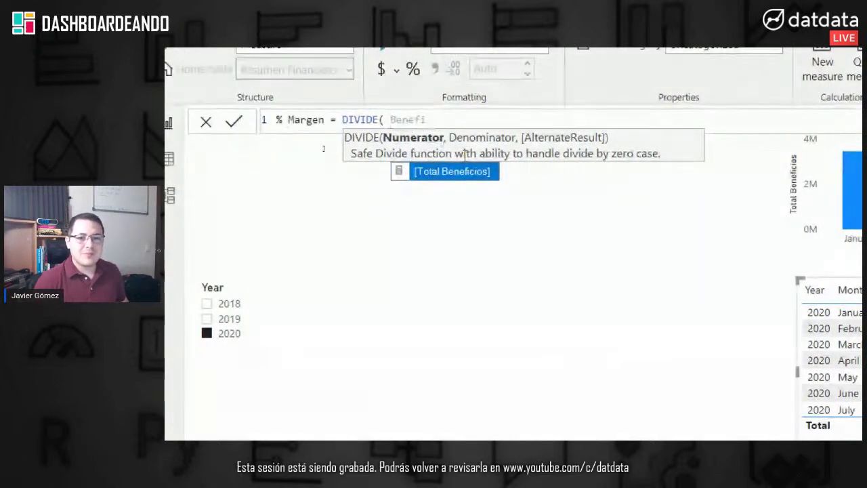
{"action": "key", "text": "Tab"}
Step: Add Total Ingresos as the denominator and 0 as the fallback, then commit % Margen
{"action": "type", "text": ", "}
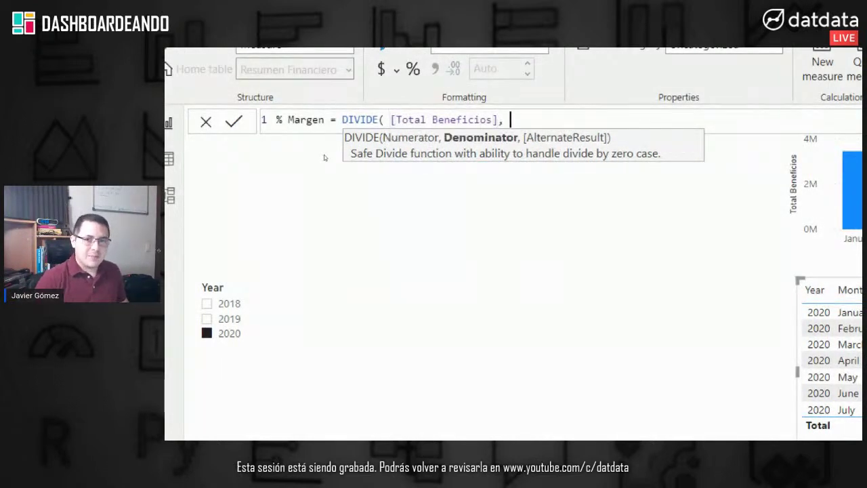
{"action": "type", "text": "Ingre"}
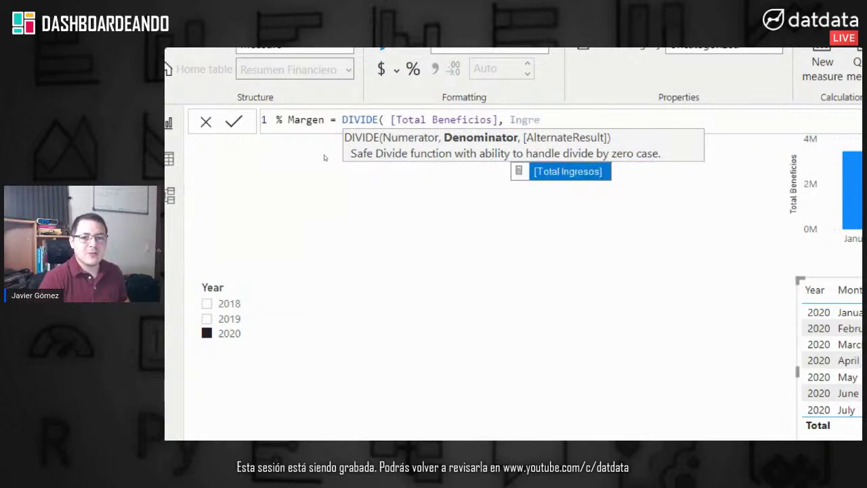
{"action": "key", "text": "Tab"}
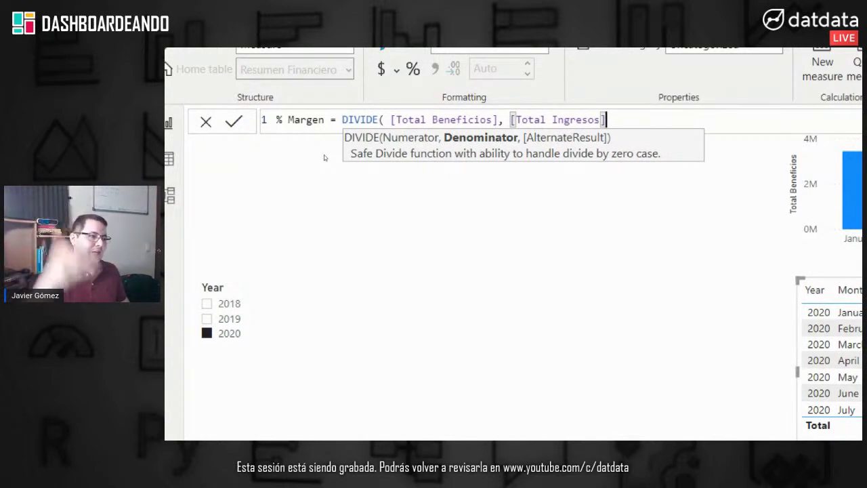
{"action": "type", "text": ","}
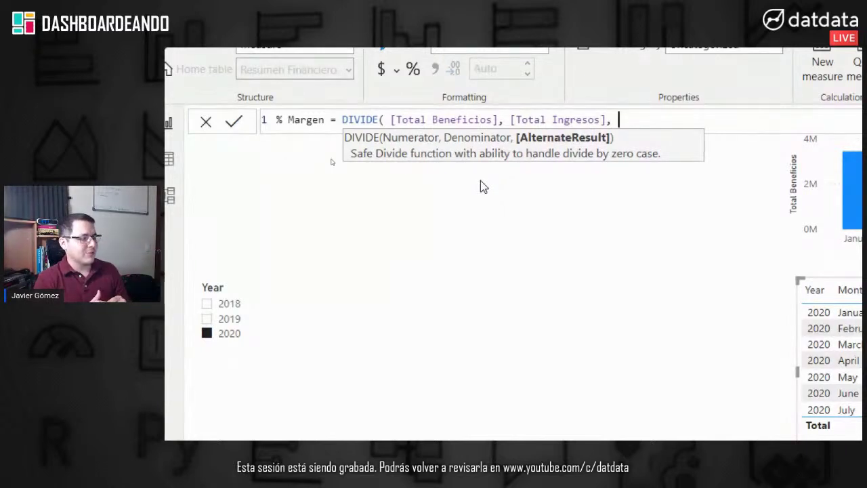
{"action": "type", "text": "0"}
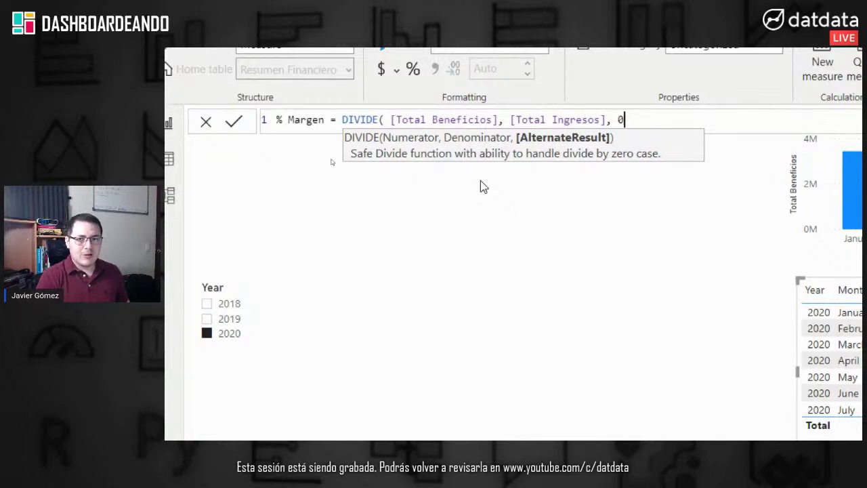
{"action": "type", "text": ")"}
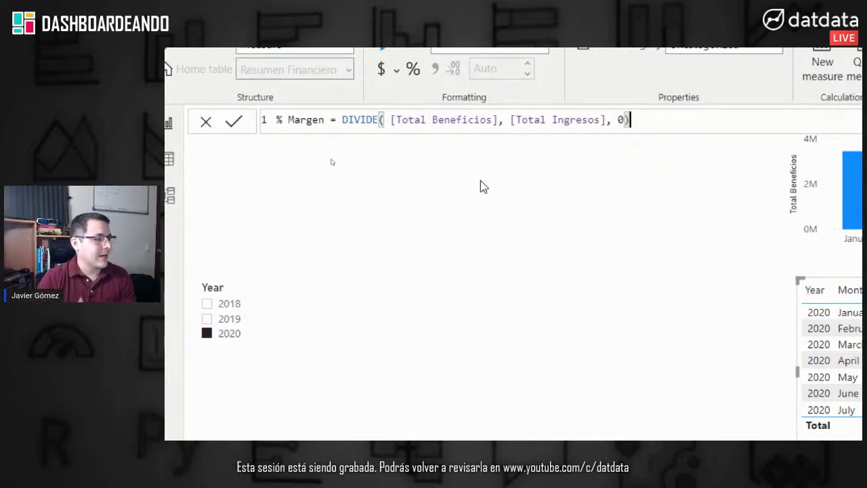
{"action": "key", "text": "Left"}
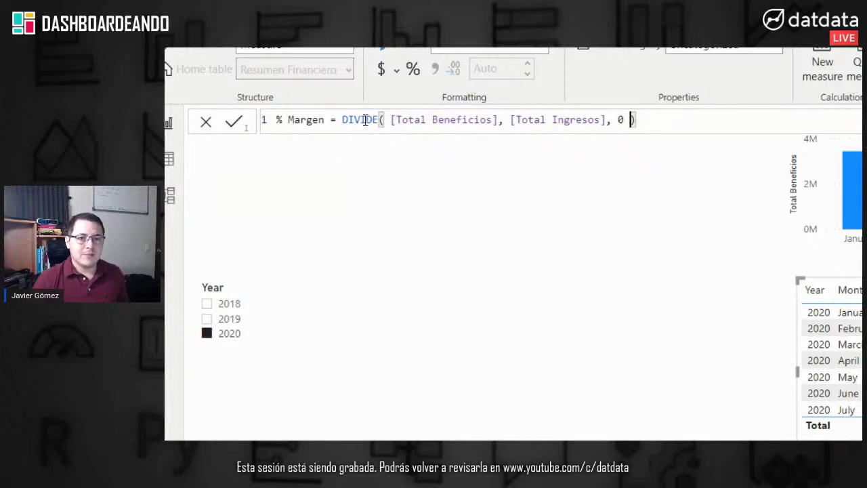
{"action": "left_click", "coordinate": [234, 121]}
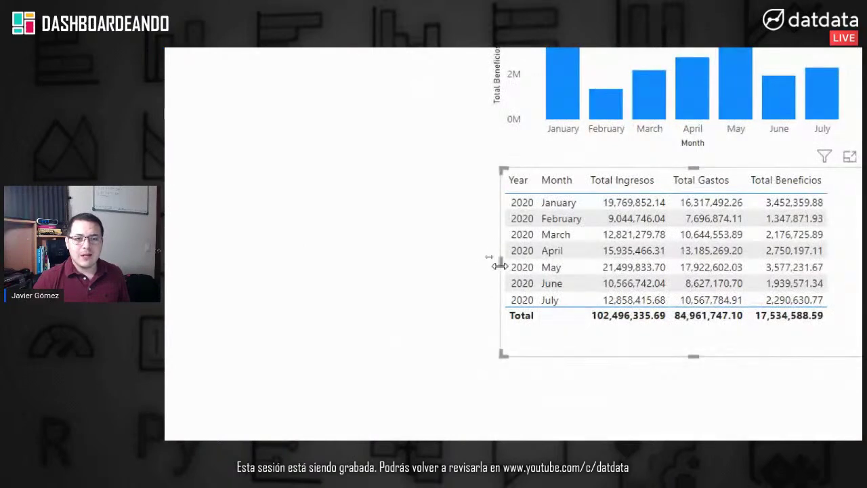
Step: Widen the monthly table leftward and add a % Margen column to it
{"action": "left_click_drag", "start_coordinate": [502, 262], "coordinate": [381, 264]}
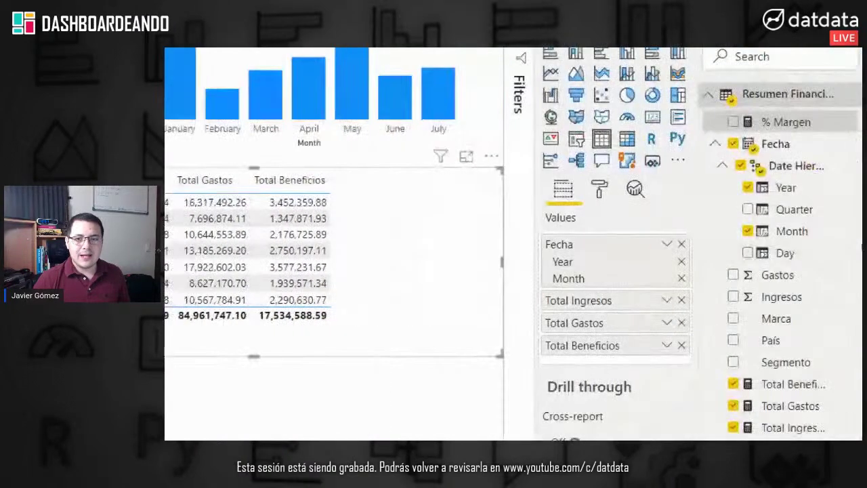
{"action": "left_click_drag", "start_coordinate": [810, 126], "coordinate": [643, 362]}
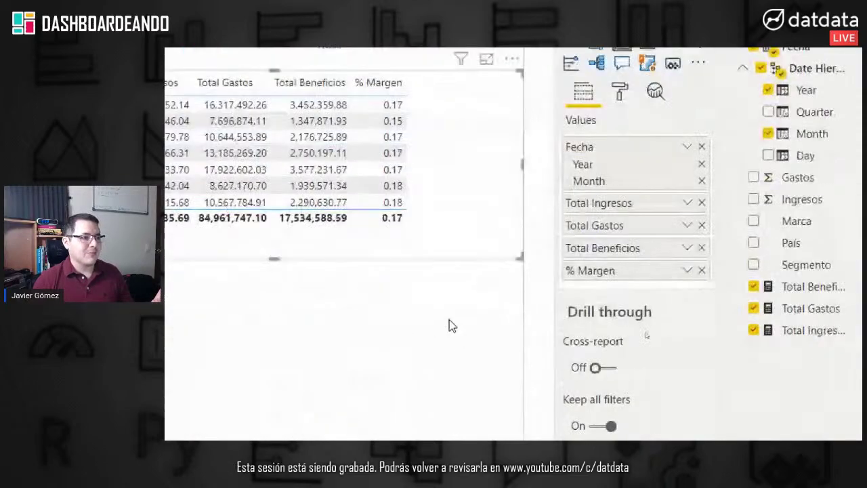
{"action": "left_click", "coordinate": [450, 321]}
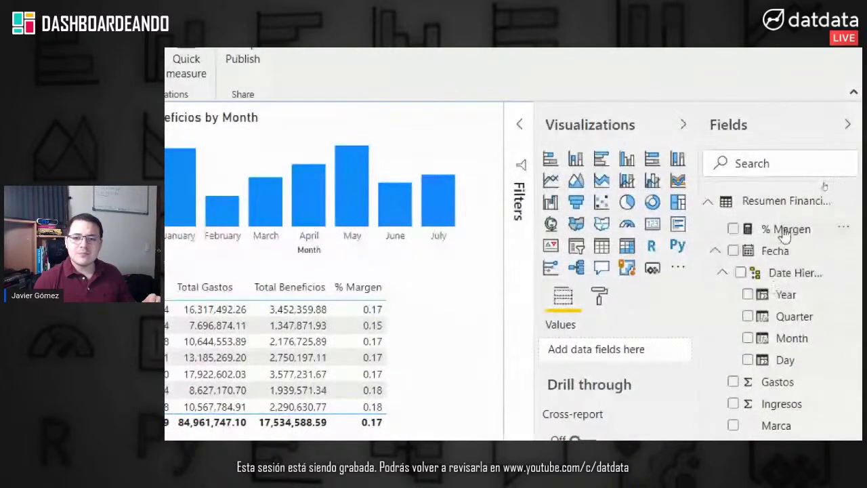
Step: Format the % Margen measure as a percentage so values read like 17.46 %
{"action": "left_click", "coordinate": [786, 228]}
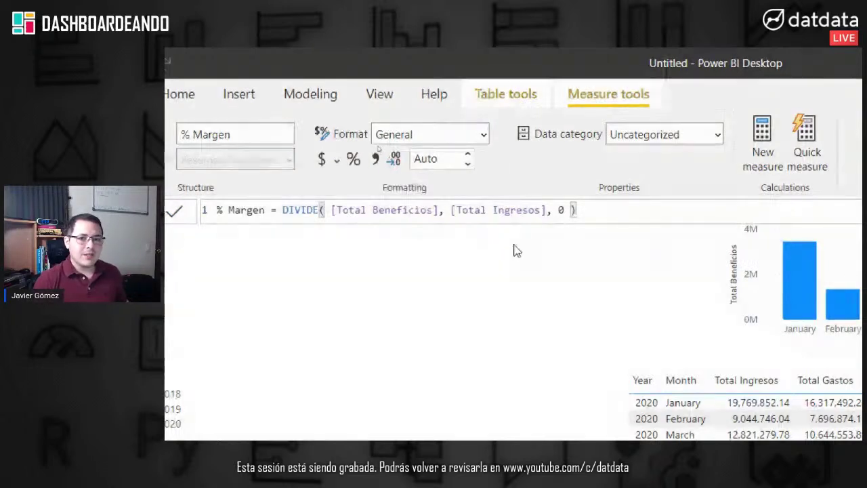
{"action": "left_click", "coordinate": [355, 158]}
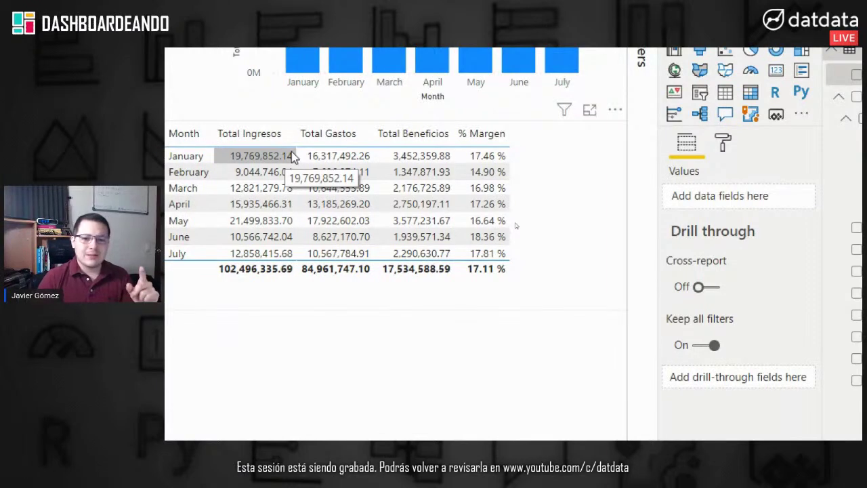
{"action": "left_click_drag", "start_coordinate": [822, 213], "coordinate": [699, 212]}
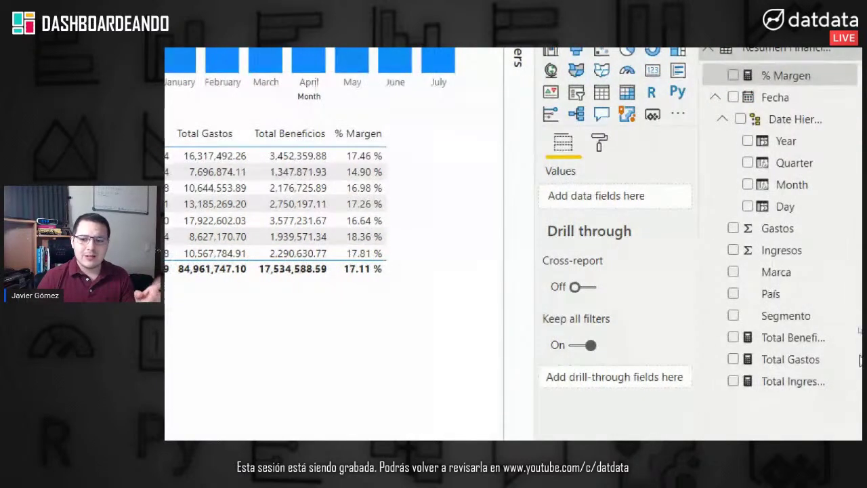
Step: Format Total Ingresos as dollar currency with 0 decimal places, e.g. $19,769,852
{"action": "left_click", "coordinate": [779, 382]}
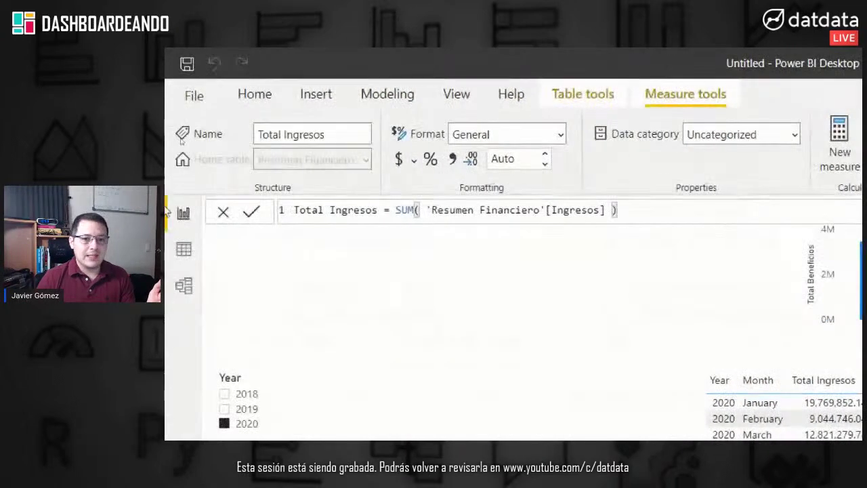
{"action": "left_click", "coordinate": [400, 168]}
{"action": "left_click", "coordinate": [399, 166]}
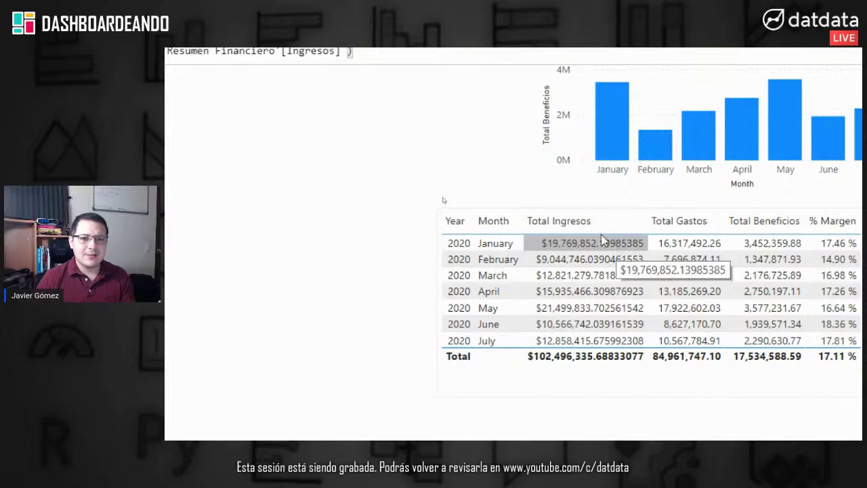
{"action": "left_click", "coordinate": [513, 133]}
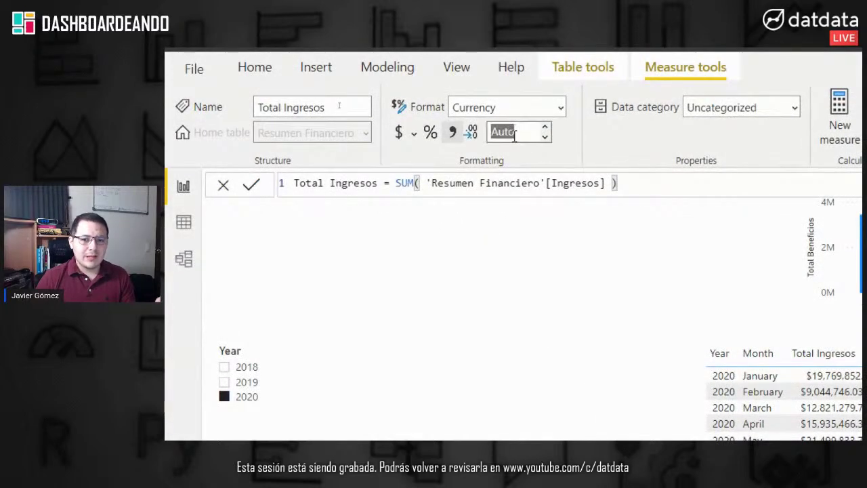
{"action": "type", "text": "2"}
{"action": "key", "text": "Return"}
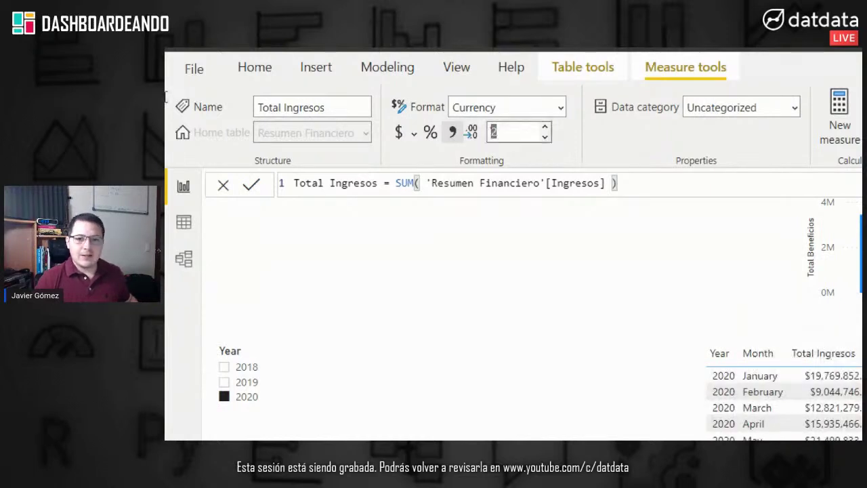
{"action": "left_click_drag", "start_coordinate": [485, 120], "coordinate": [519, 147]}
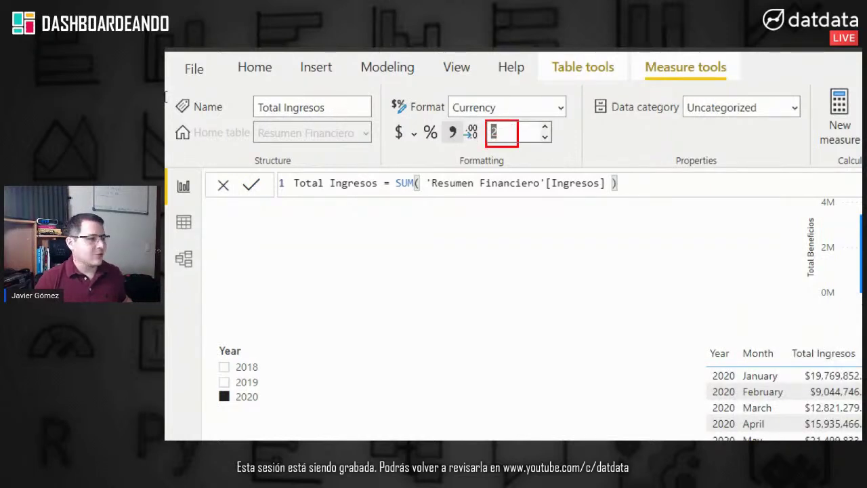
{"action": "key", "text": "Escape"}
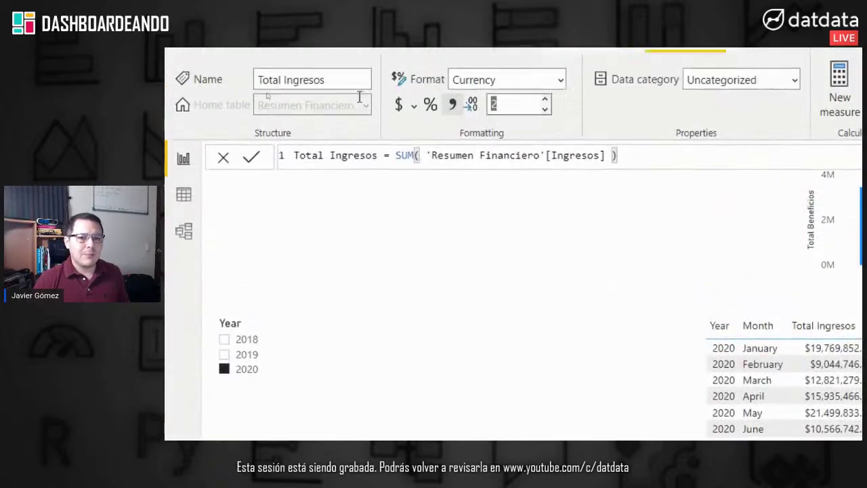
{"action": "left_click", "coordinate": [514, 109]}
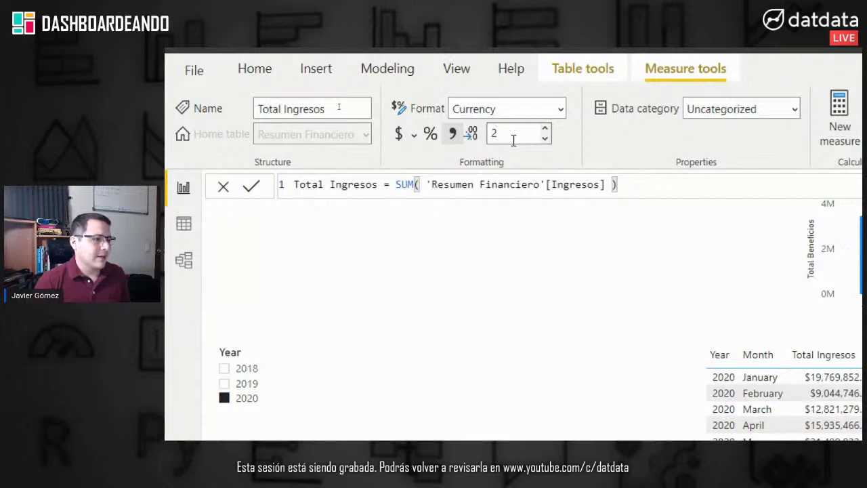
{"action": "left_click_drag", "start_coordinate": [513, 140], "coordinate": [480, 143]}
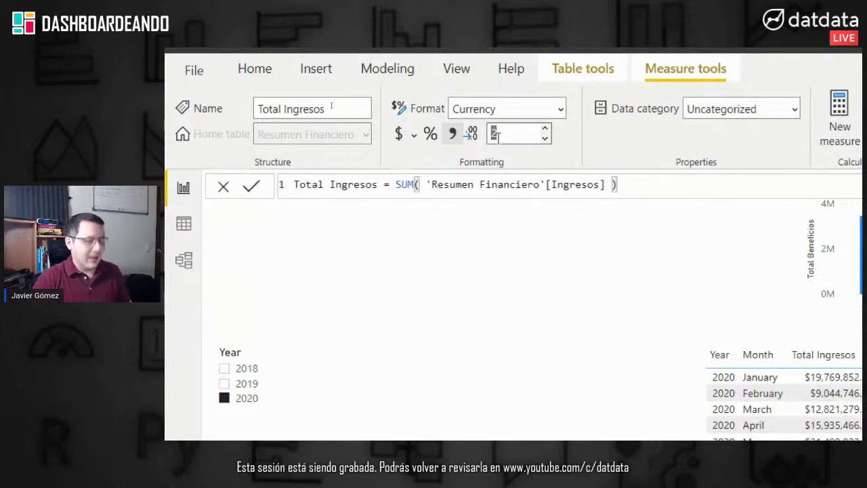
{"action": "type", "text": "0"}
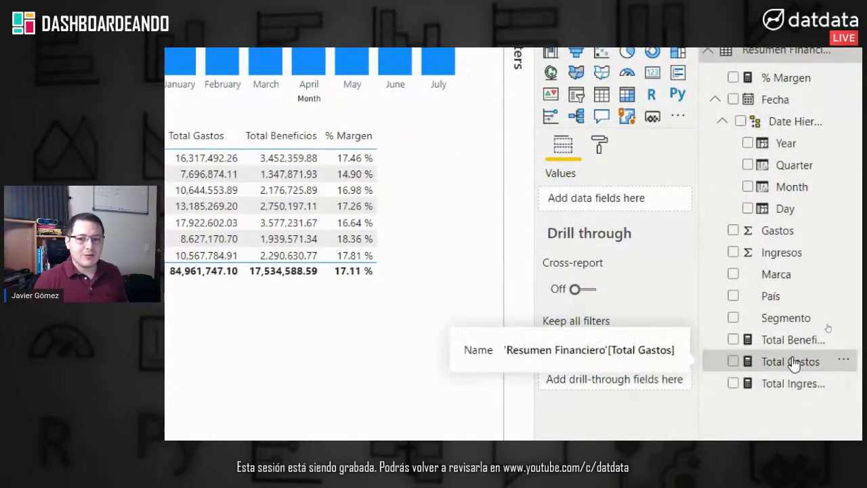
Step: Format Total Gastos as dollar currency with 0 decimal places
{"action": "left_click", "coordinate": [793, 364]}
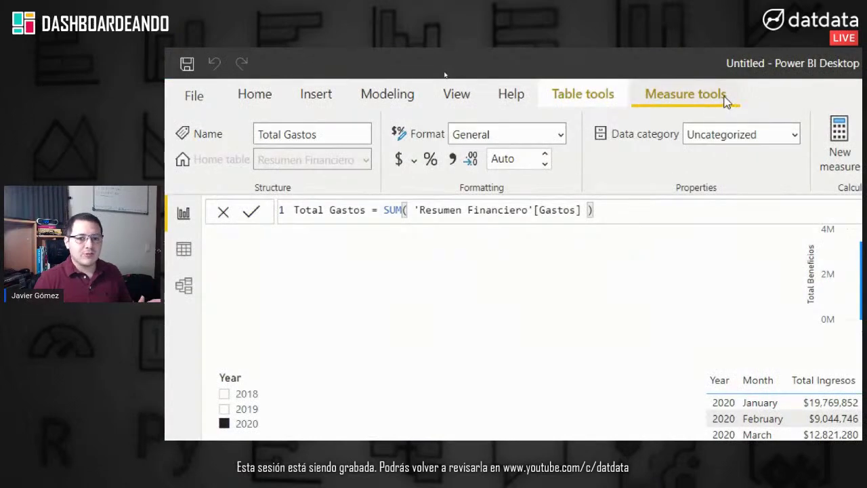
{"action": "left_click", "coordinate": [399, 160]}
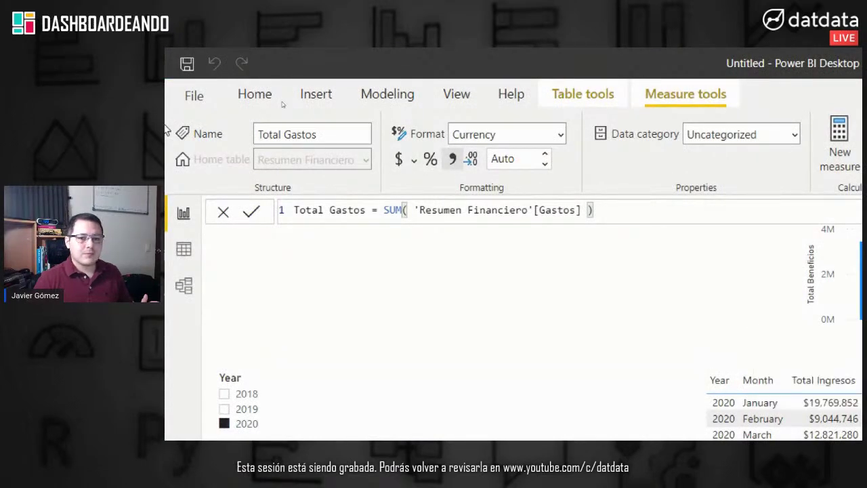
{"action": "left_click", "coordinate": [519, 159]}
{"action": "type", "text": "0"}
{"action": "key", "text": "Return"}
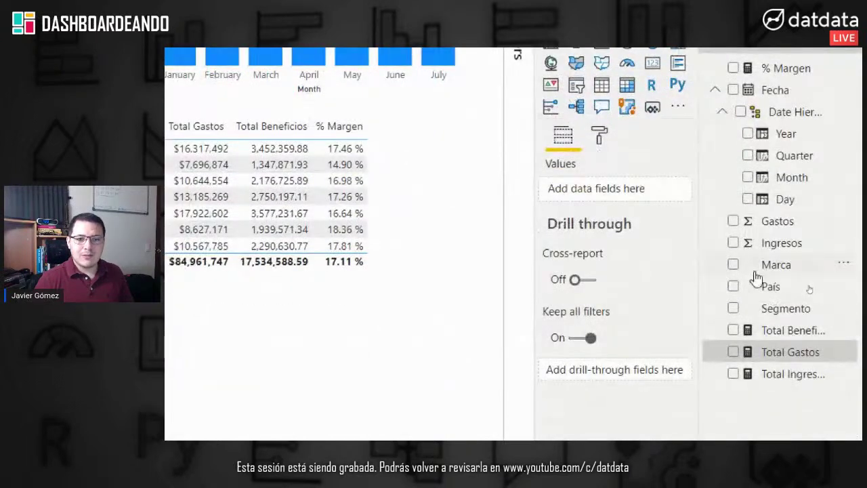
Step: Format Total Beneficios as dollar currency with 0 decimal places
{"action": "left_click", "coordinate": [777, 332]}
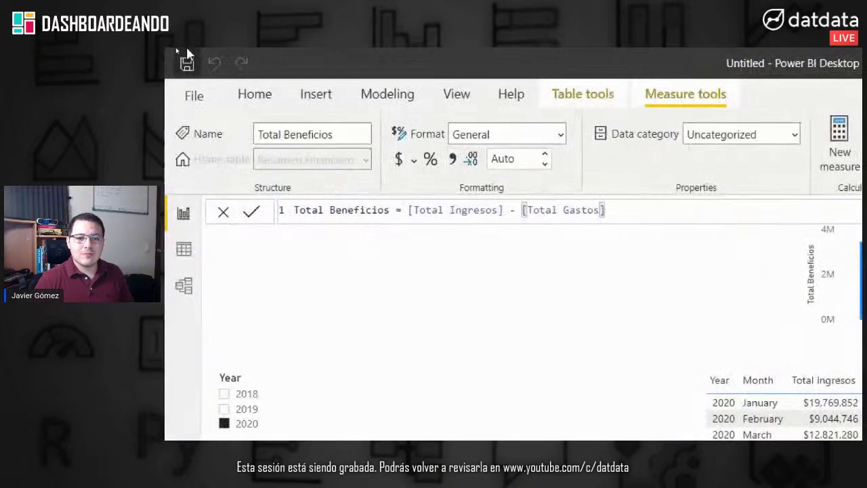
{"action": "left_click", "coordinate": [400, 162]}
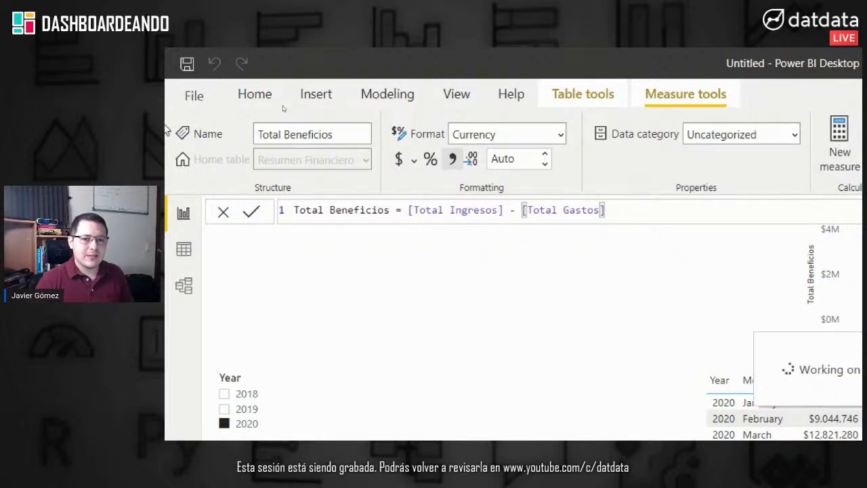
{"action": "key", "text": "Tab"}
{"action": "type", "text": "0"}
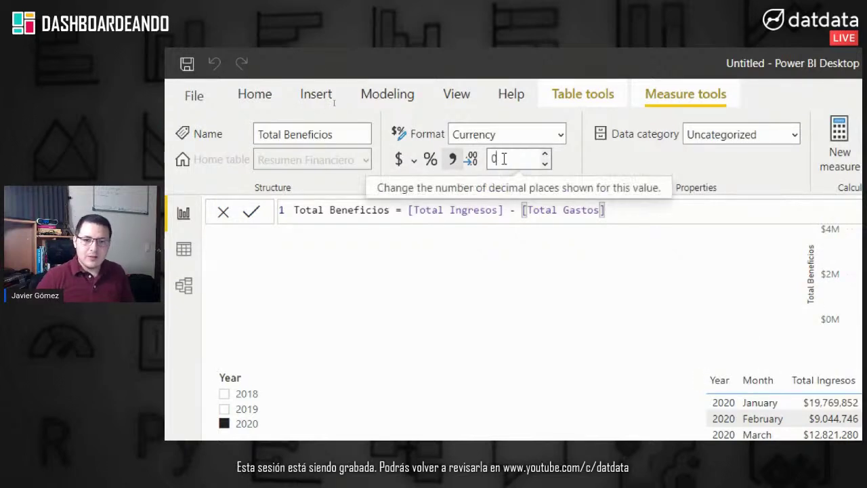
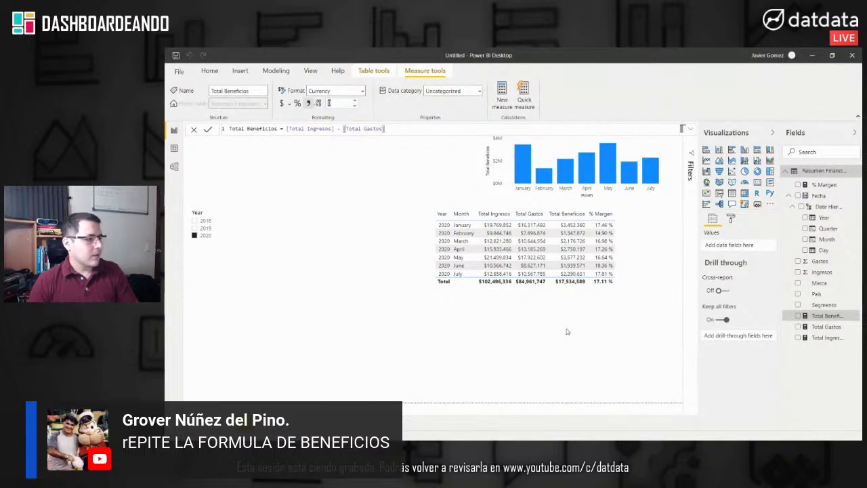
Step: Review the Total Beneficios formula, then the % Margen DIVIDE formula (Total Beneficios / Total Ingresos)
{"action": "left_click", "coordinate": [567, 330]}
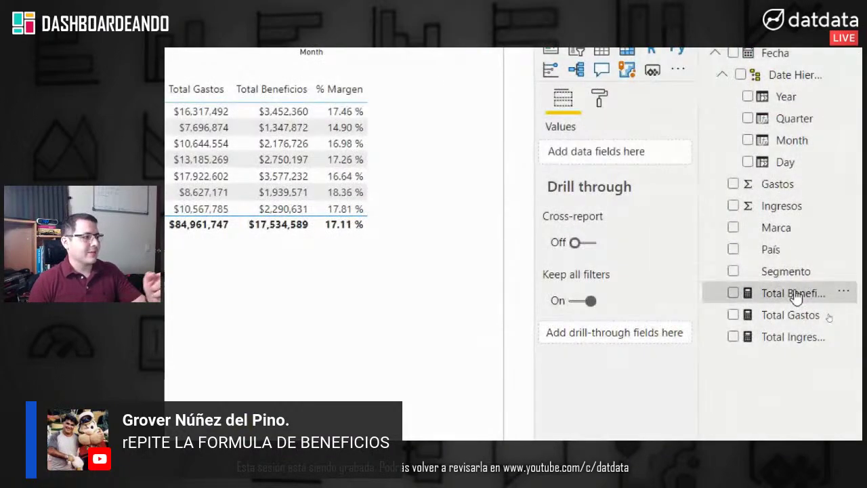
{"action": "left_click", "coordinate": [796, 297]}
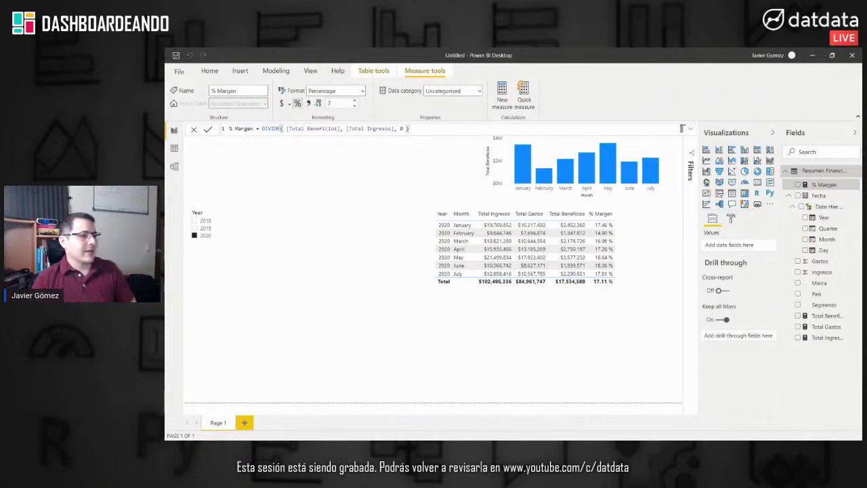
{"action": "left_click", "coordinate": [356, 215]}
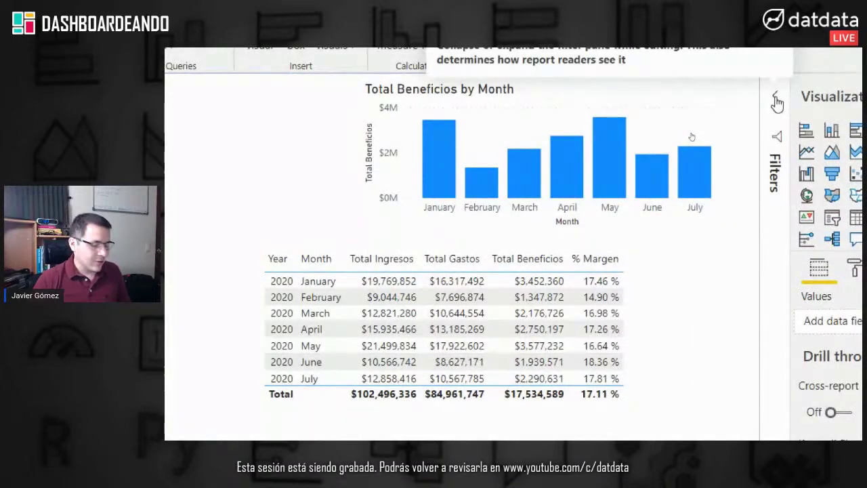
Step: Move the profit-by-month chart to the page top and resize the table beside the Year slicer
{"action": "left_click_drag", "start_coordinate": [820, 135], "coordinate": [233, 267]}
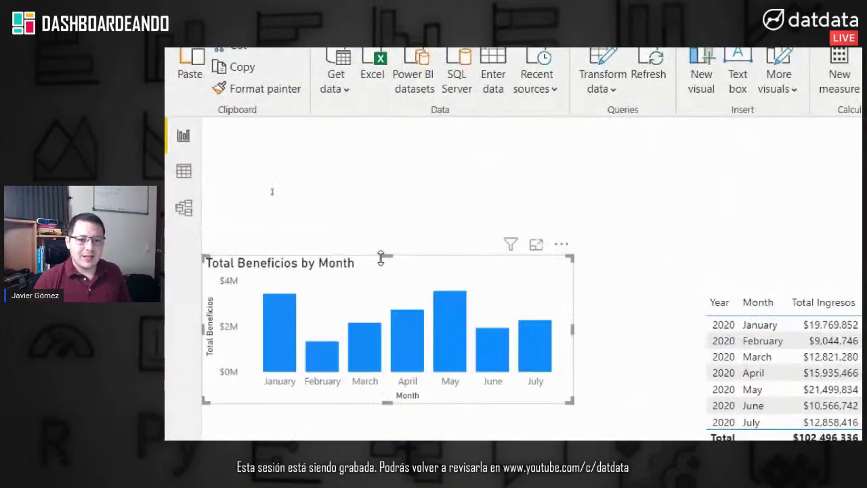
{"action": "left_click_drag", "start_coordinate": [351, 267], "coordinate": [435, 155]}
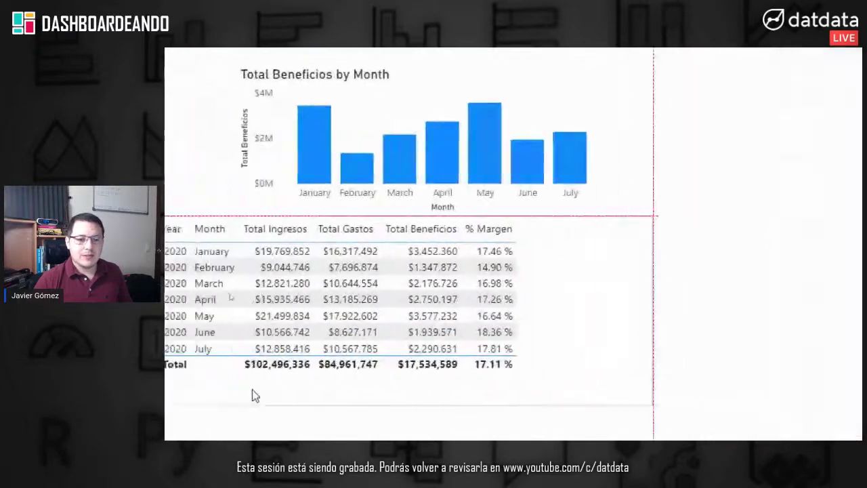
{"action": "left_click_drag", "start_coordinate": [430, 389], "coordinate": [520, 384]}
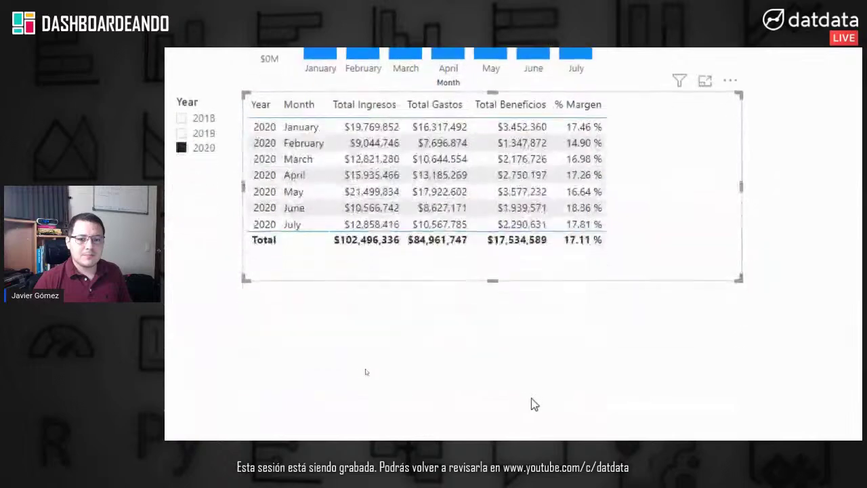
{"action": "scroll", "coordinate": [531, 405], "scroll_direction": "down", "scroll_amount": 1}
{"action": "left_click_drag", "start_coordinate": [493, 248], "coordinate": [591, 364]}
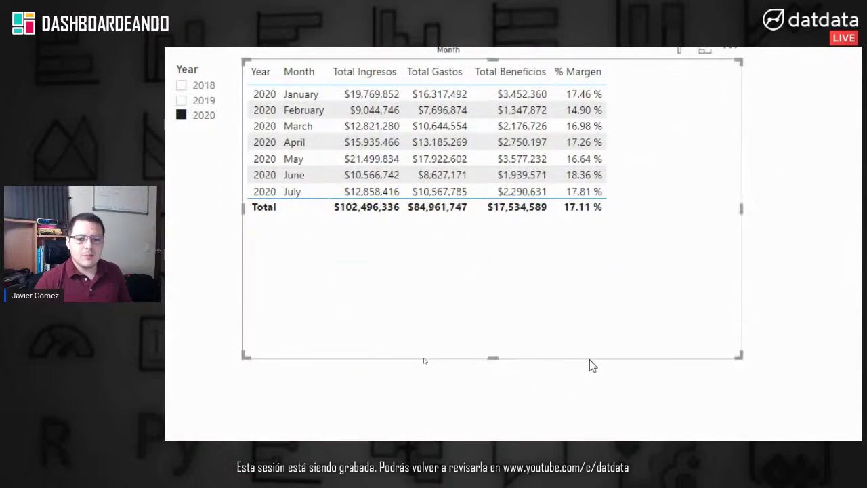
{"action": "scroll", "coordinate": [753, 358], "scroll_direction": "right", "scroll_amount": 1}
{"action": "left_click_drag", "start_coordinate": [710, 356], "coordinate": [592, 348]}
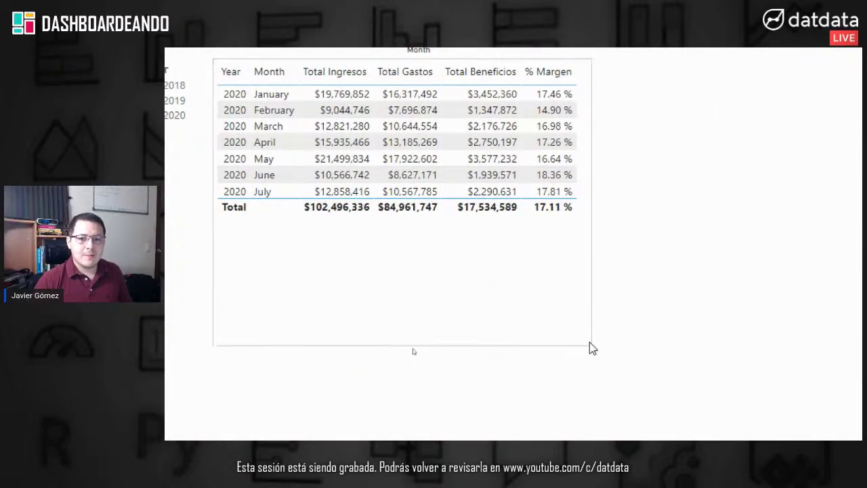
Step: Move the Year slicer up-left, shift the chart and table right, and filter to 2018
{"action": "left_click", "coordinate": [370, 225]}
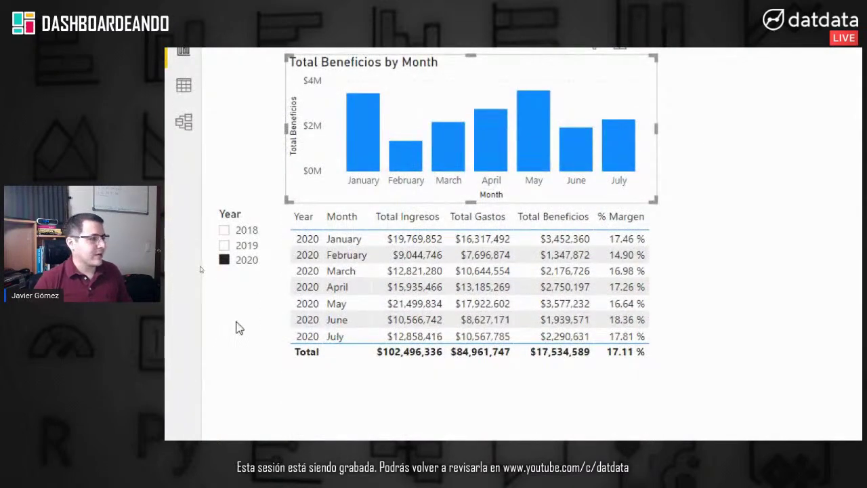
{"action": "left_click_drag", "start_coordinate": [242, 216], "coordinate": [232, 174]}
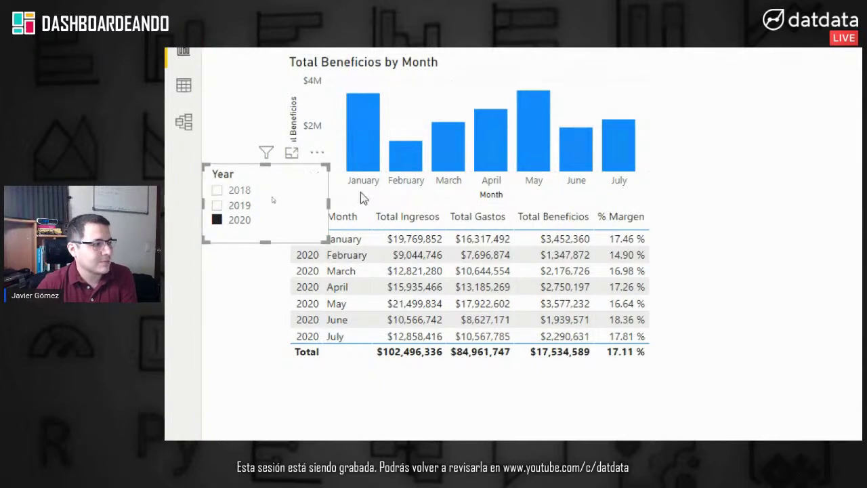
{"action": "left_click_drag", "start_coordinate": [535, 74], "coordinate": [596, 76]}
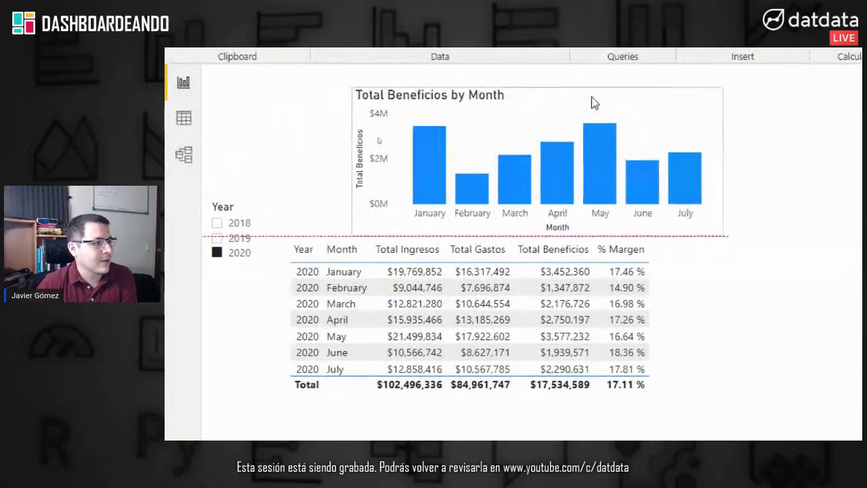
{"action": "left_click_drag", "start_coordinate": [651, 406], "coordinate": [691, 406]}
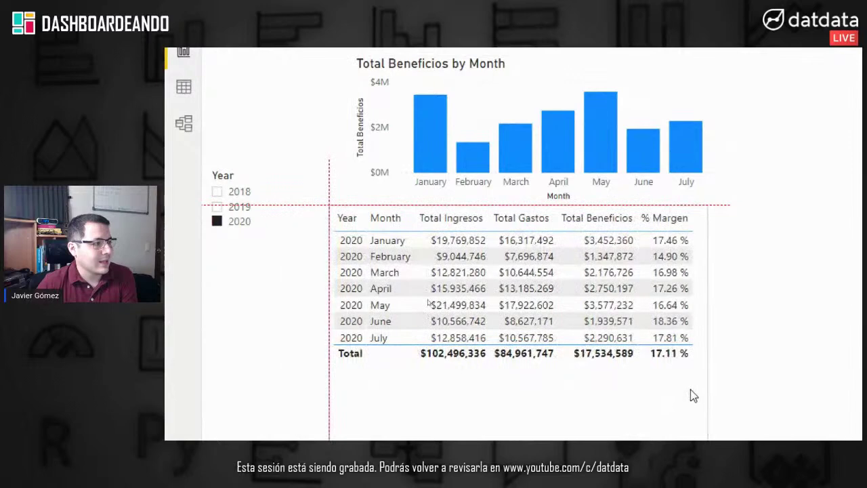
{"action": "left_click", "coordinate": [240, 226]}
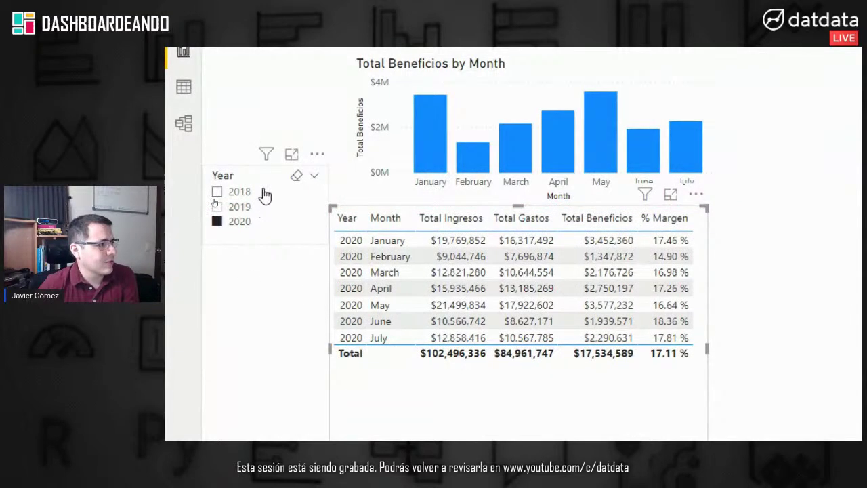
{"action": "left_click", "coordinate": [264, 193]}
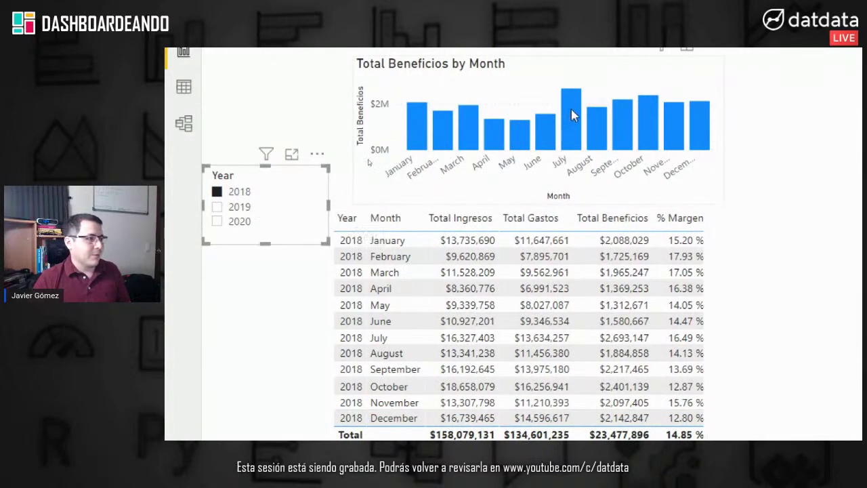
Step: Nudge the profit-by-month chart left and widen it by dragging its right edge
{"action": "mouse_move", "coordinate": [416, 198]}
{"action": "left_click_drag", "start_coordinate": [428, 120], "coordinate": [394, 120]}
{"action": "left_click_drag", "start_coordinate": [691, 183], "coordinate": [769, 183]}
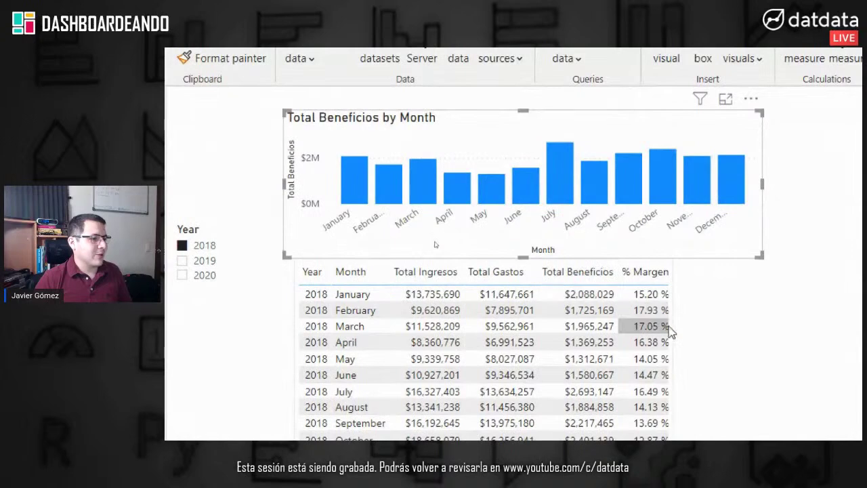
{"action": "left_click", "coordinate": [699, 313]}
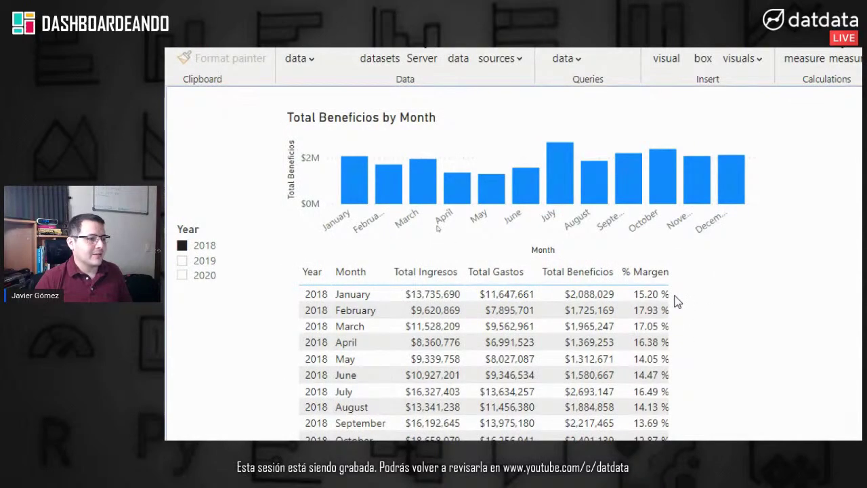
{"action": "left_click", "coordinate": [641, 218]}
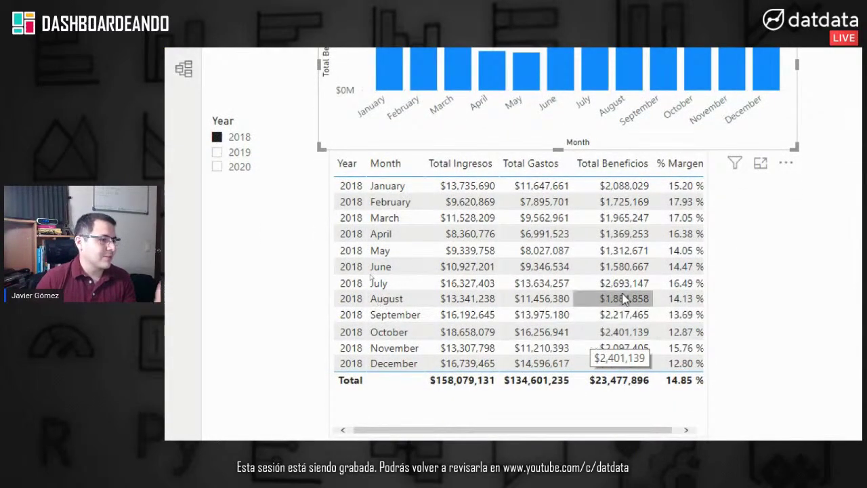
Step: Switch the Year slicer through 2019 and 2020, ending on 2018
{"action": "left_click", "coordinate": [261, 153]}
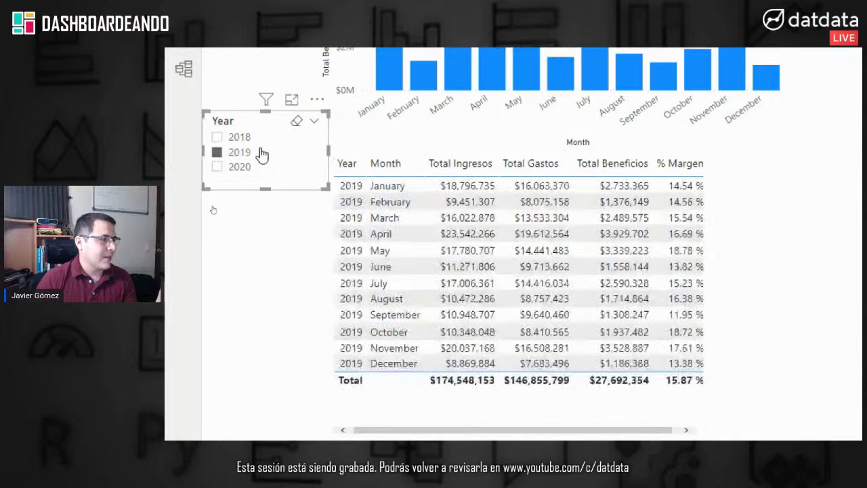
{"action": "left_click", "coordinate": [239, 170]}
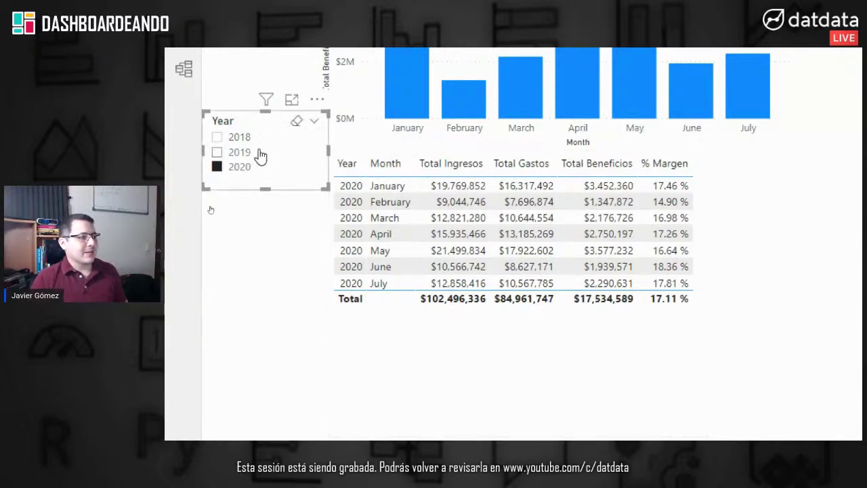
{"action": "left_click", "coordinate": [239, 138]}
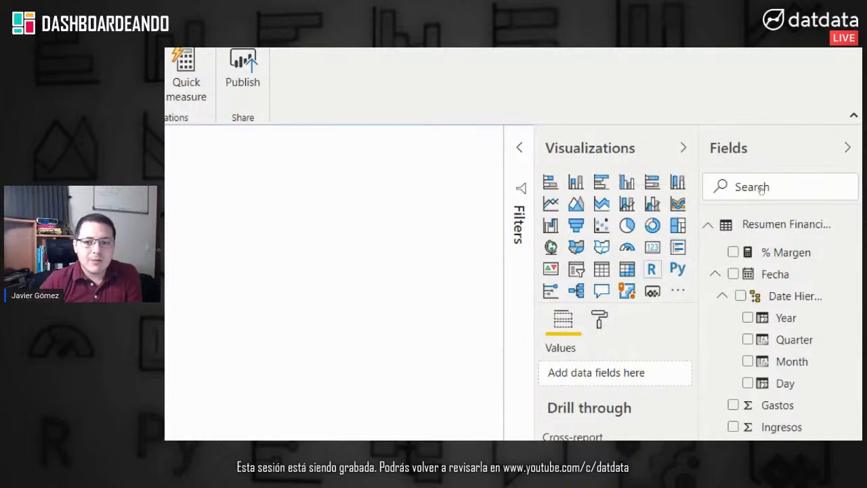
Step: Add a Total Ingresos card, shrink it and place it at the page top
{"action": "left_click_drag", "start_coordinate": [320, 152], "coordinate": [479, 219]}
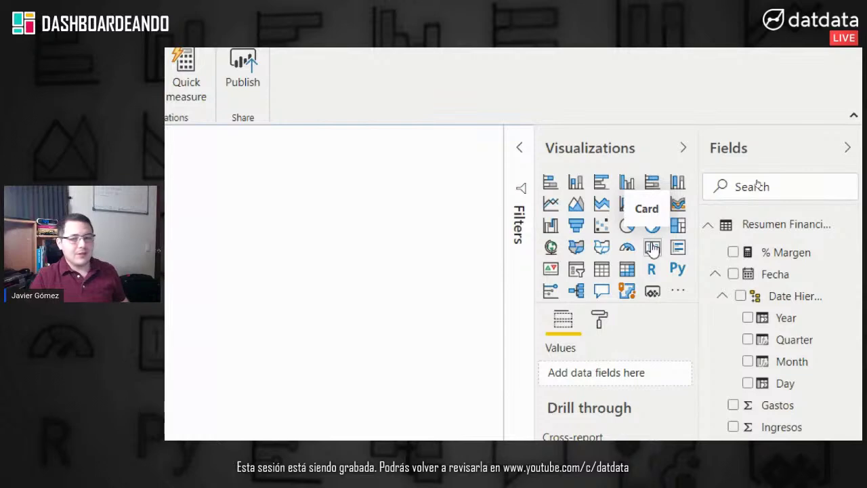
{"action": "left_click", "coordinate": [653, 249]}
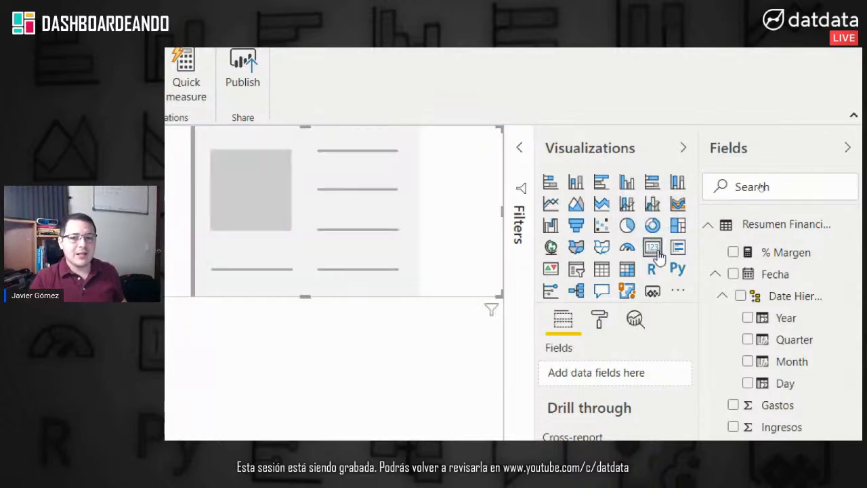
{"action": "scroll", "coordinate": [254, 189], "scroll_direction": "up", "scroll_amount": 2}
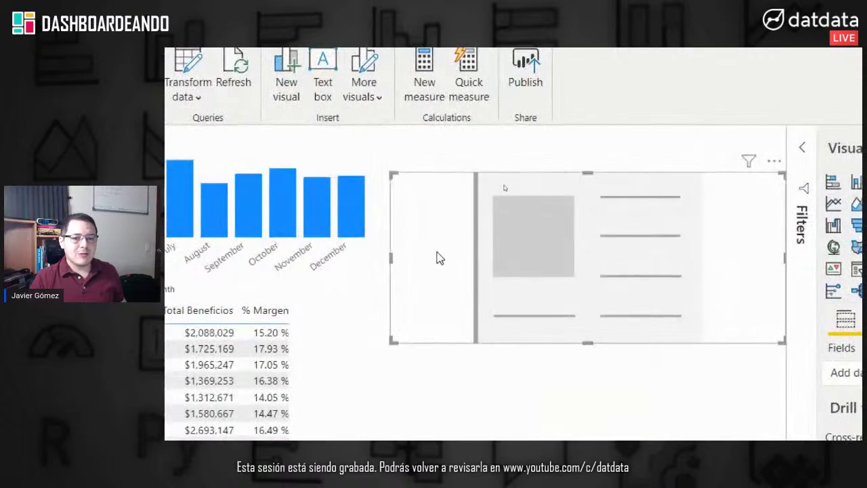
{"action": "left_click_drag", "start_coordinate": [392, 255], "coordinate": [509, 258]}
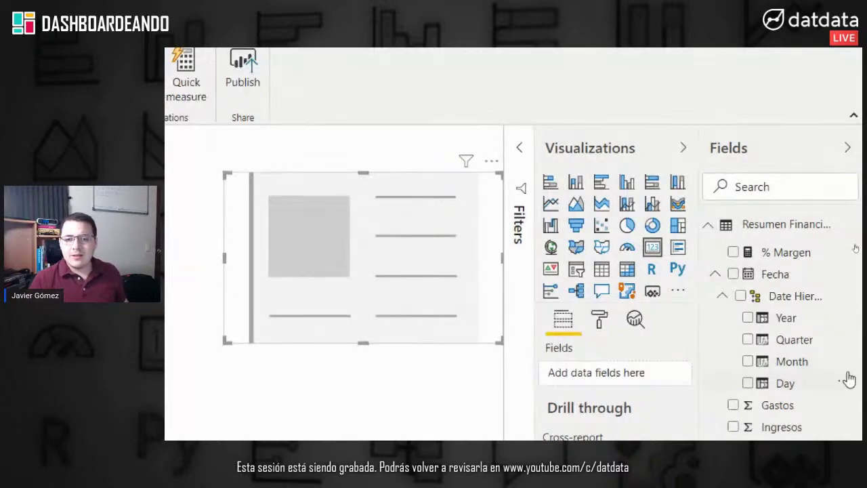
{"action": "left_click_drag", "start_coordinate": [772, 379], "coordinate": [754, 250]}
{"action": "left_click", "coordinate": [733, 390]}
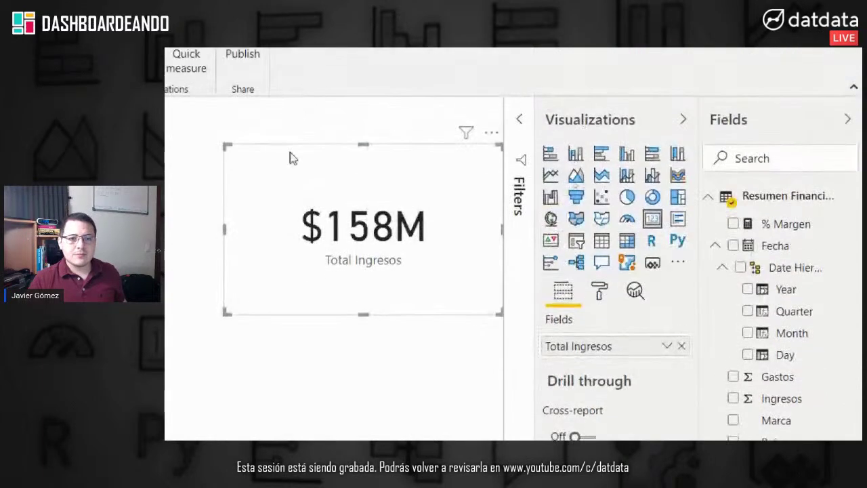
{"action": "left_click_drag", "start_coordinate": [363, 312], "coordinate": [372, 192]}
{"action": "left_click", "coordinate": [407, 280]}
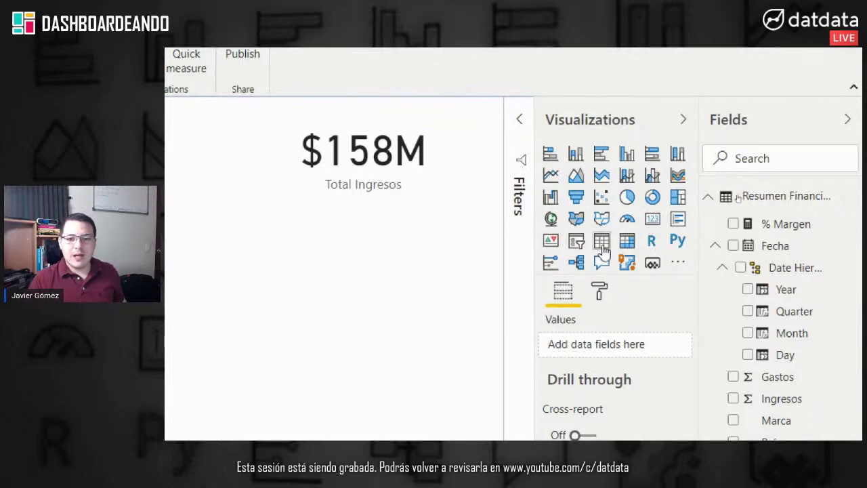
Step: Add a wide, short Total Gastos card beside the Total Ingresos card
{"action": "left_click", "coordinate": [627, 224]}
{"action": "left_click_drag", "start_coordinate": [411, 291], "coordinate": [578, 268]}
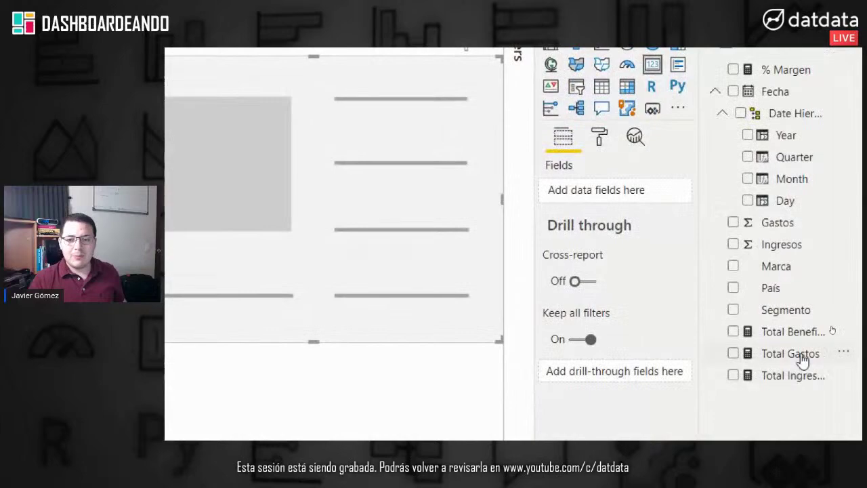
{"action": "left_click", "coordinate": [733, 354]}
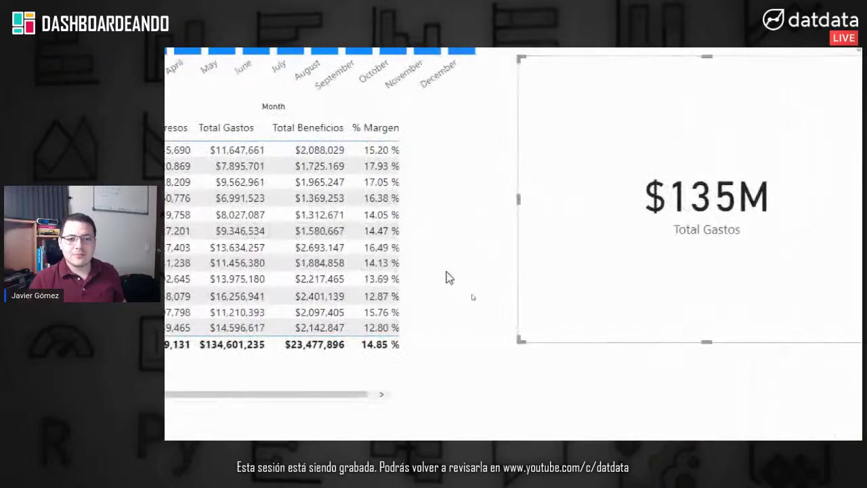
{"action": "left_click_drag", "start_coordinate": [519, 377], "coordinate": [591, 308]}
{"action": "left_click_drag", "start_coordinate": [667, 295], "coordinate": [752, 237]}
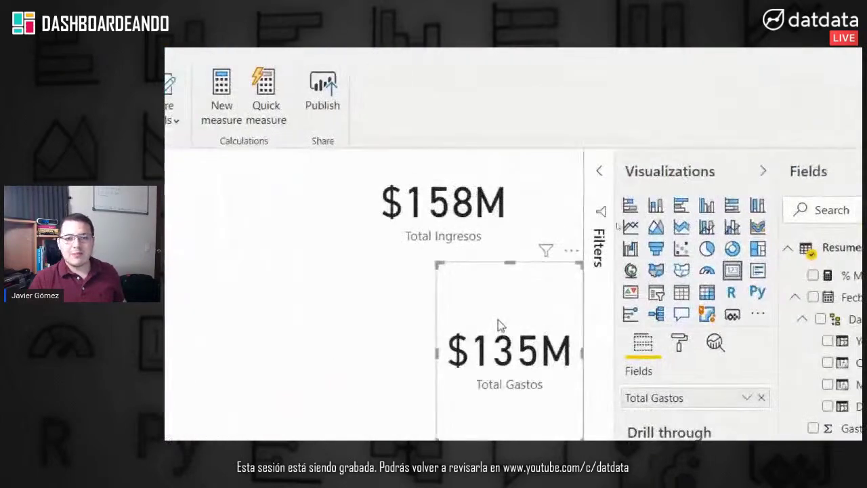
{"action": "left_click_drag", "start_coordinate": [441, 360], "coordinate": [317, 277]}
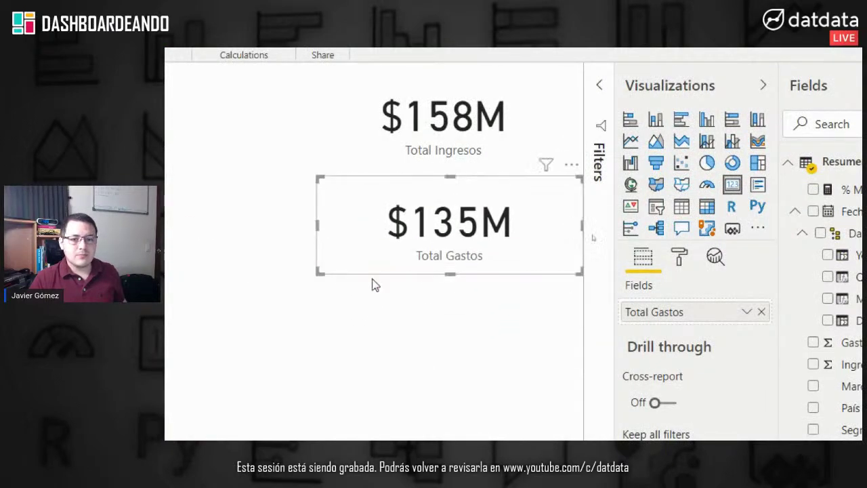
{"action": "left_click", "coordinate": [373, 285]}
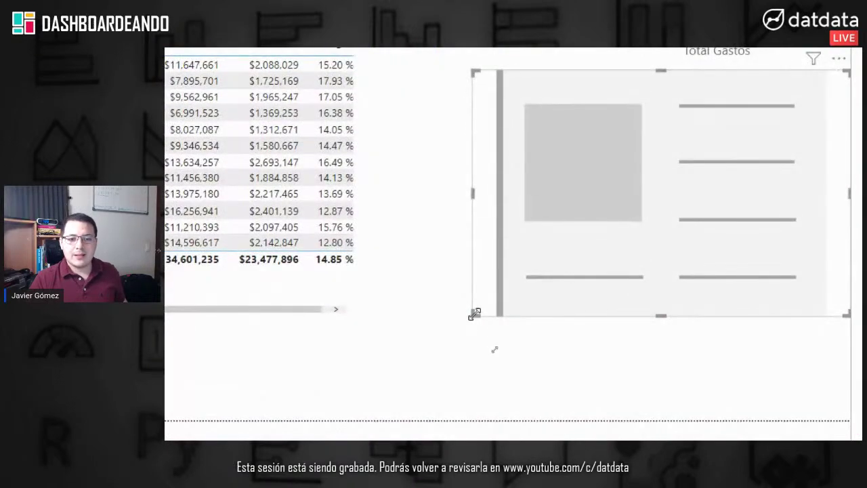
Step: Add a Total Beneficios card showing $23M below the other cards
{"action": "left_click_drag", "start_coordinate": [474, 314], "coordinate": [606, 194]}
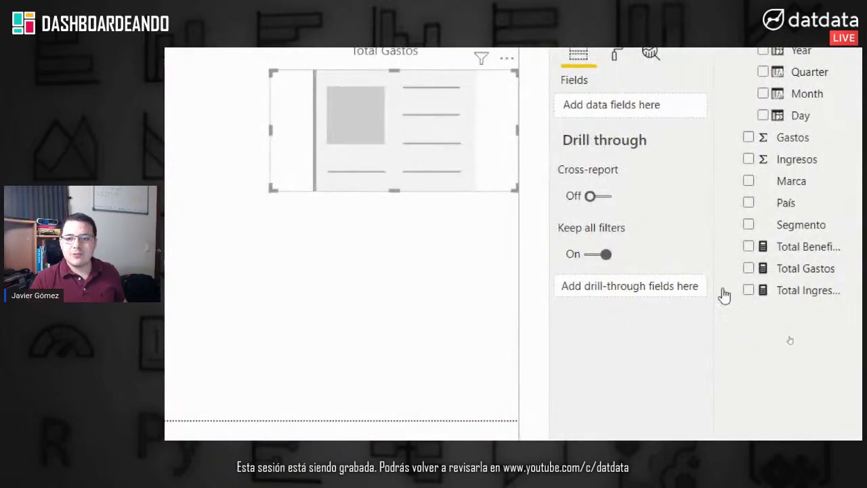
{"action": "left_click", "coordinate": [748, 246]}
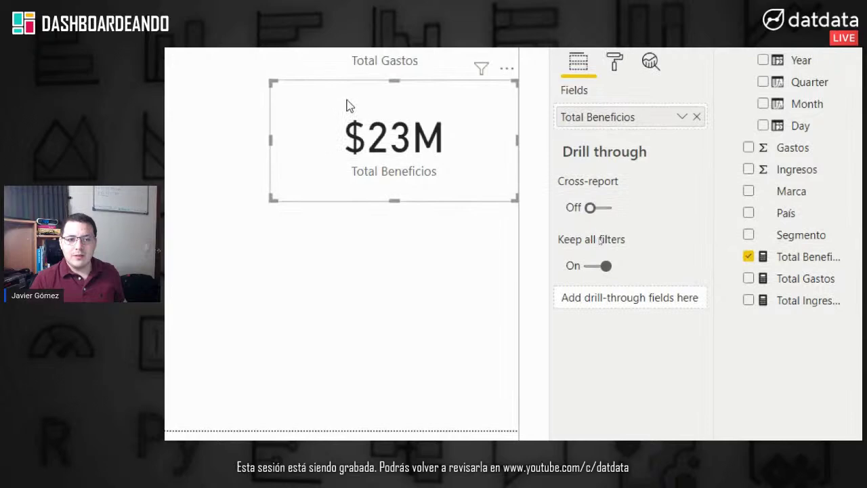
{"action": "left_click", "coordinate": [420, 241]}
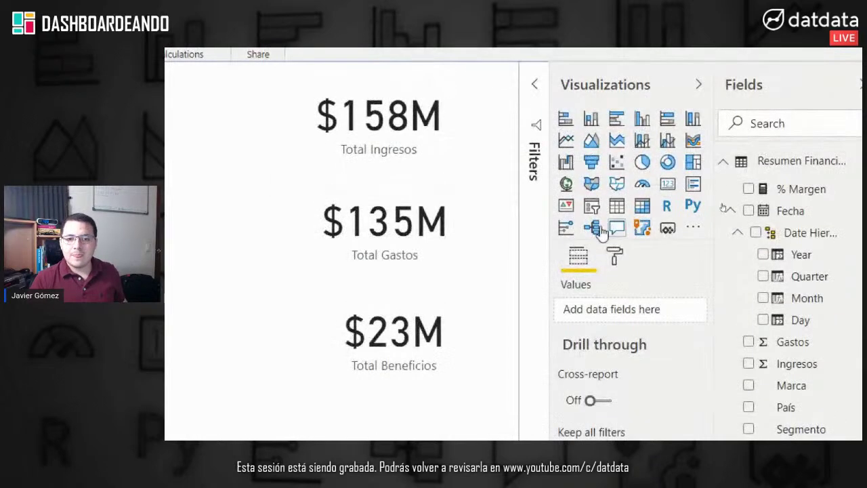
Step: Add a shortened % Margen card showing 14.85% below Total Beneficios
{"action": "left_click", "coordinate": [668, 184]}
{"action": "left_click_drag", "start_coordinate": [593, 317], "coordinate": [518, 308]}
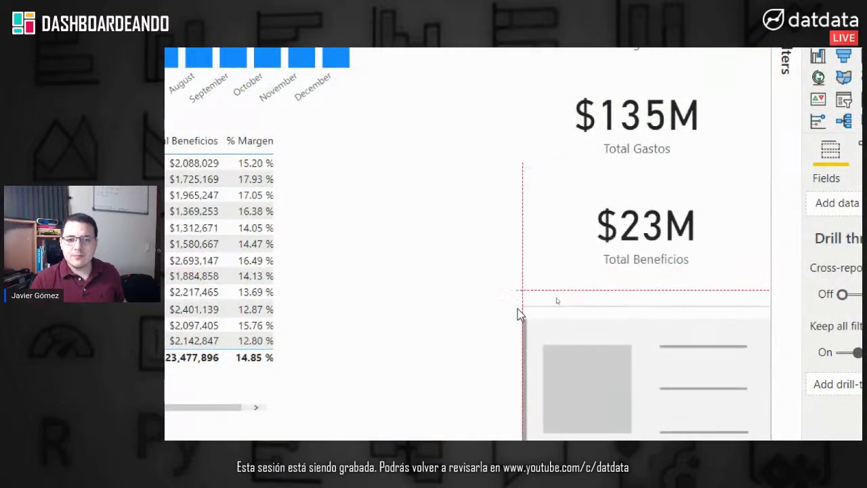
{"action": "left_click", "coordinate": [733, 146]}
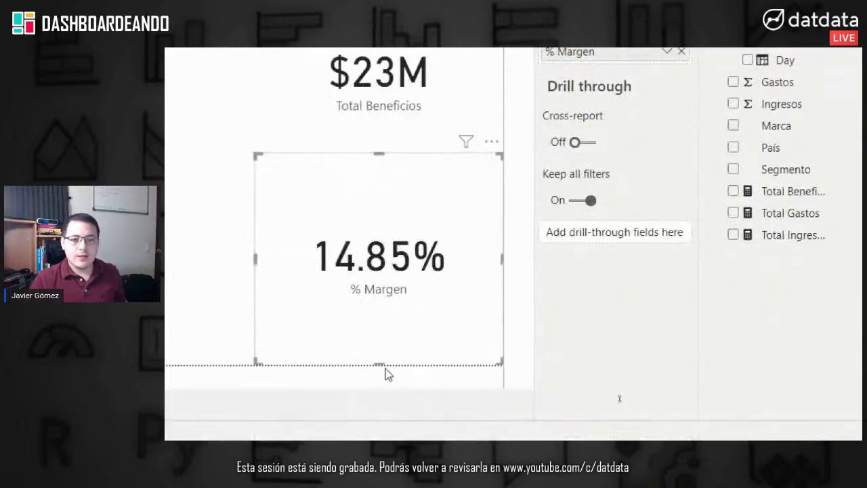
{"action": "left_click_drag", "start_coordinate": [377, 363], "coordinate": [377, 310]}
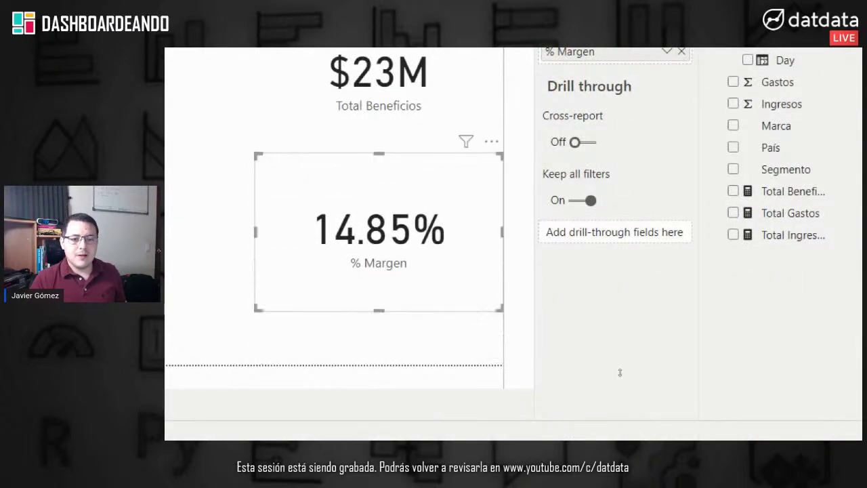
{"action": "left_click", "coordinate": [338, 239]}
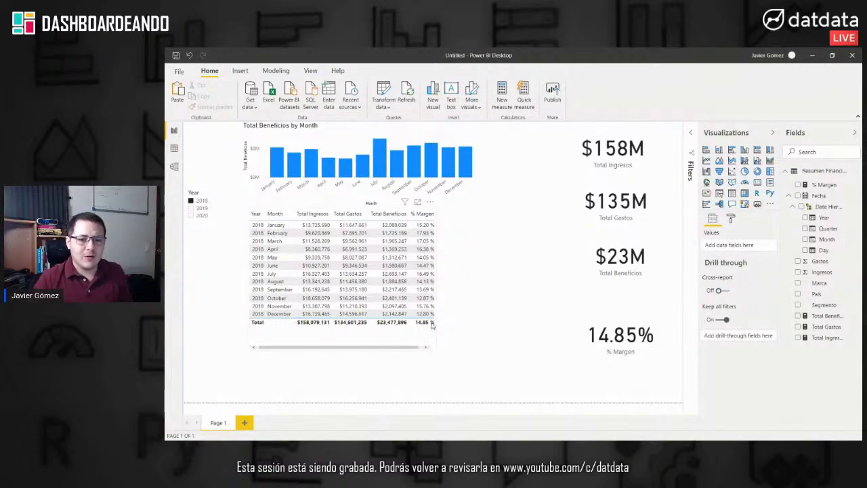
Step: Move the monthly table and profit chart down to free the top of the page
{"action": "left_click", "coordinate": [431, 324]}
{"action": "left_click_drag", "start_coordinate": [404, 333], "coordinate": [409, 391]}
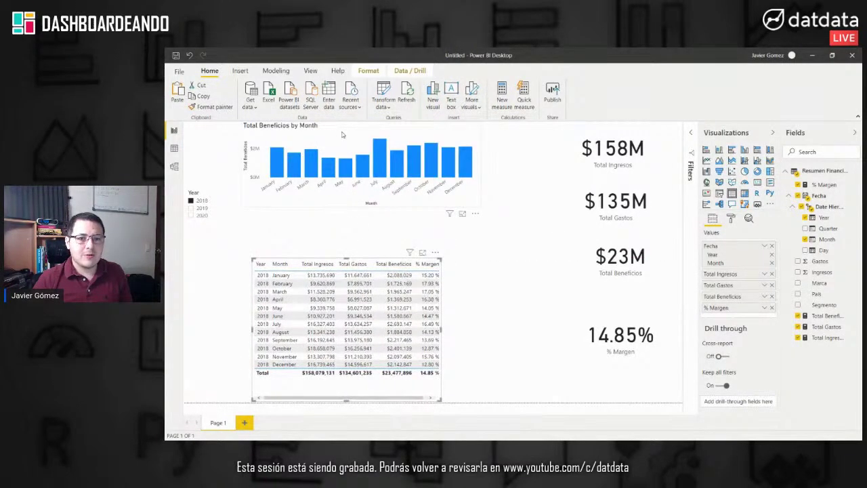
{"action": "left_click_drag", "start_coordinate": [342, 135], "coordinate": [350, 185]}
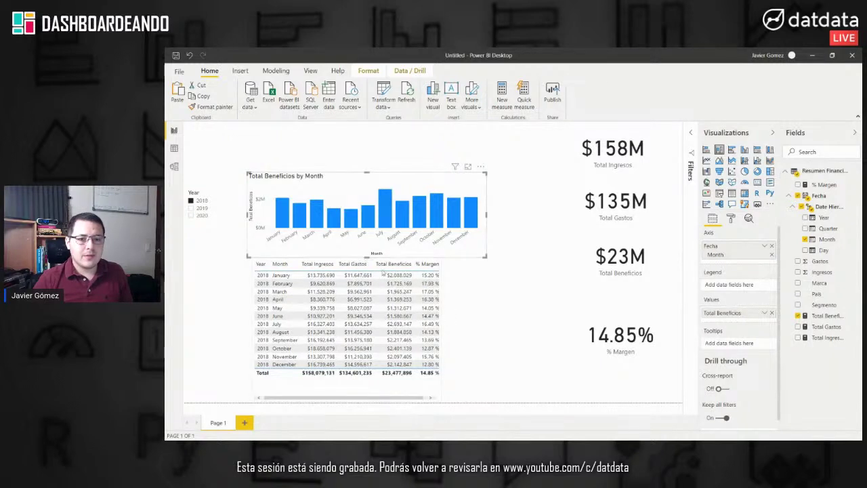
{"action": "left_click", "coordinate": [388, 390]}
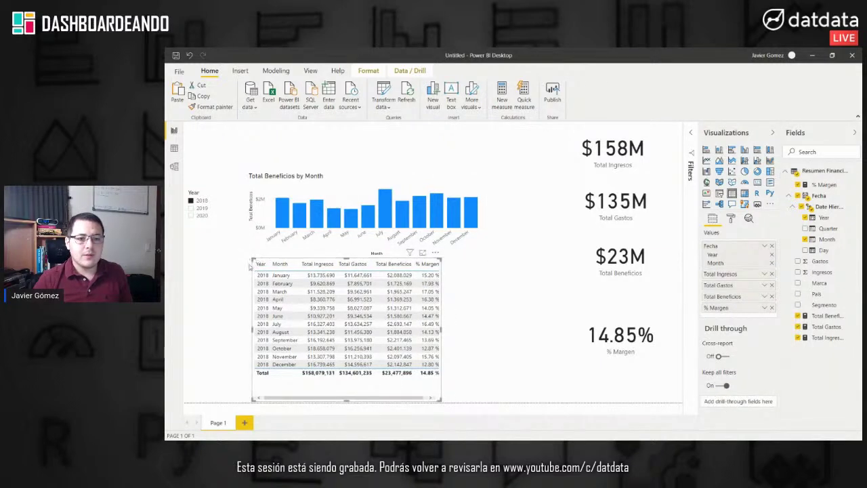
{"action": "left_click_drag", "start_coordinate": [249, 266], "coordinate": [247, 268]}
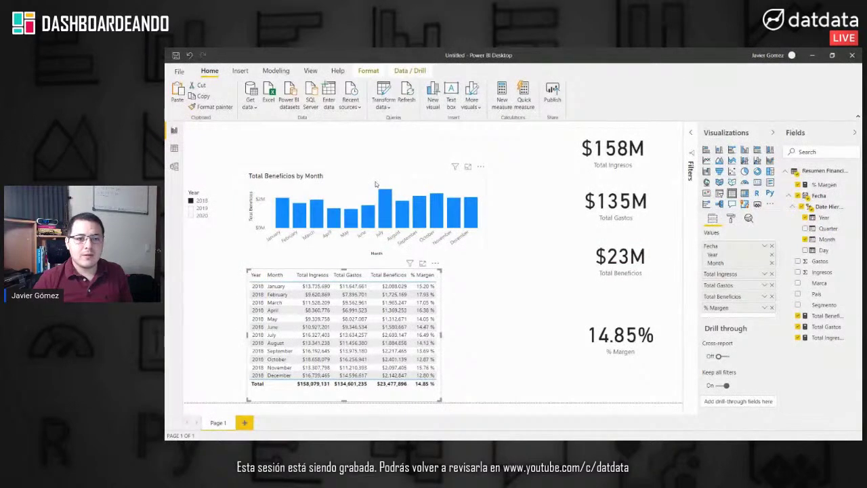
Step: Align the Total Ingresos, Total Gastos, Total Beneficios and % Margen cards in the top row
{"action": "left_click_drag", "start_coordinate": [376, 183], "coordinate": [376, 193]}
{"action": "left_click_drag", "start_coordinate": [561, 153], "coordinate": [277, 148]}
{"action": "left_click_drag", "start_coordinate": [622, 220], "coordinate": [449, 171]}
{"action": "left_click_drag", "start_coordinate": [631, 261], "coordinate": [561, 181]}
{"action": "left_click", "coordinate": [441, 160]}
{"action": "left_click_drag", "start_coordinate": [506, 155], "coordinate": [425, 151]}
{"action": "left_click_drag", "start_coordinate": [536, 139], "coordinate": [505, 136]}
{"action": "left_click_drag", "start_coordinate": [571, 179], "coordinate": [534, 175]}
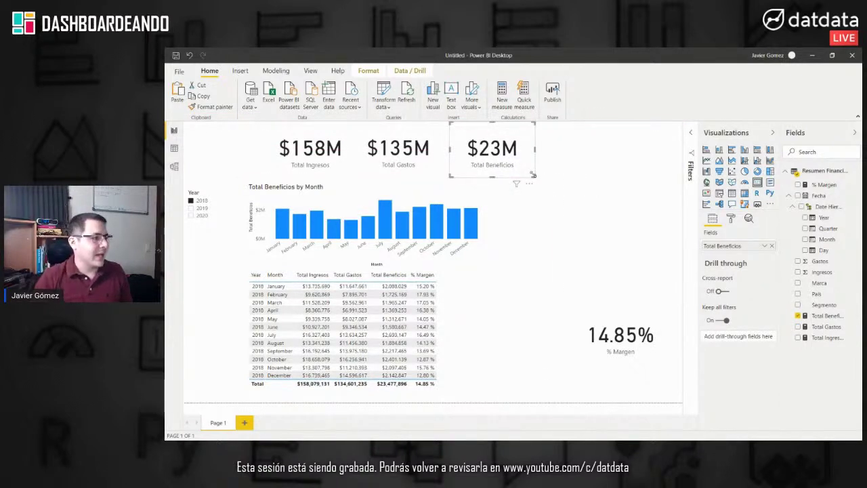
{"action": "left_click_drag", "start_coordinate": [645, 317], "coordinate": [616, 146]}
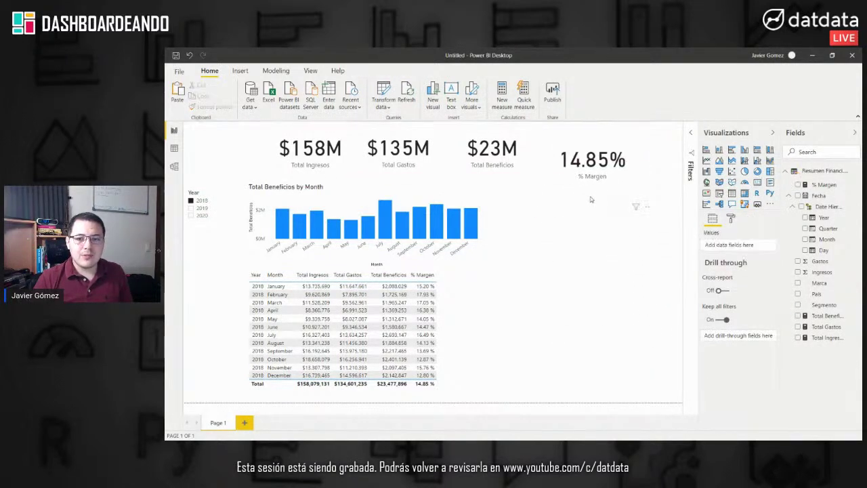
Step: Shorten the % Margen card and filter the report to 2019
{"action": "left_click_drag", "start_coordinate": [594, 201], "coordinate": [593, 180]}
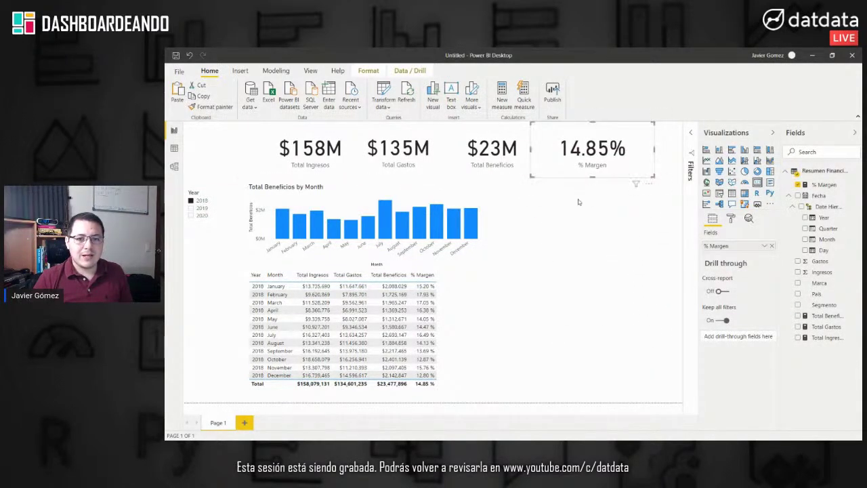
{"action": "left_click", "coordinate": [578, 202]}
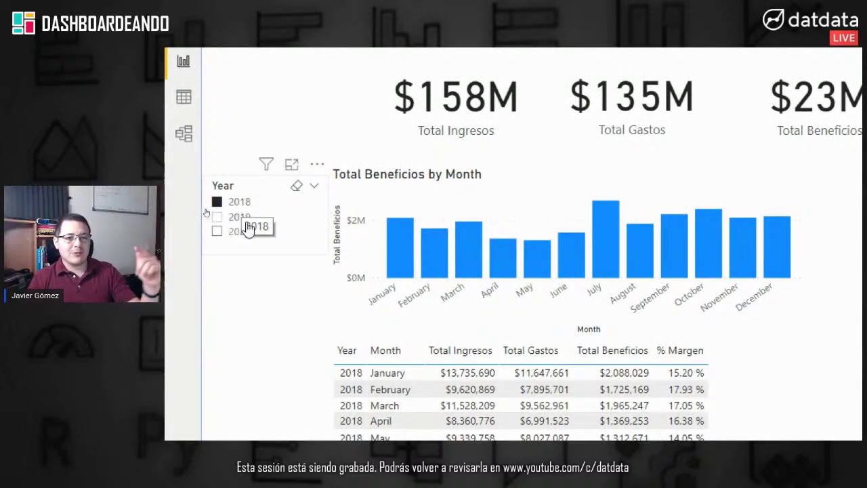
{"action": "left_click", "coordinate": [234, 218]}
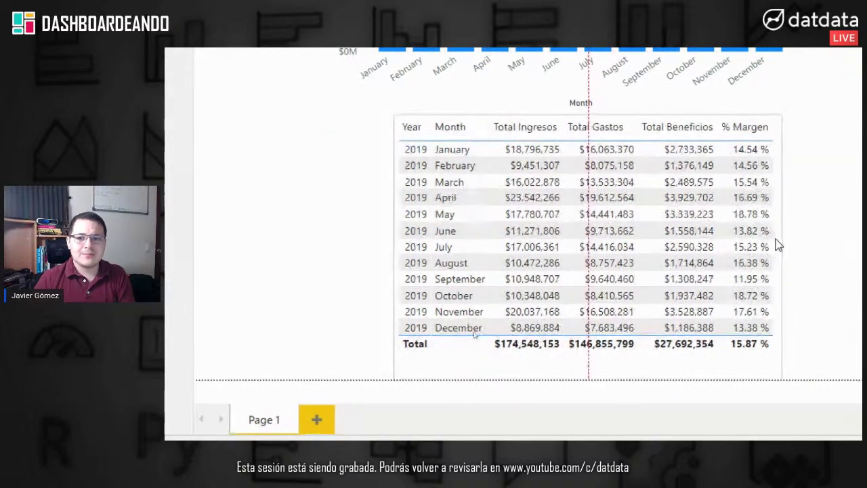
Step: Reposition the % Margen card within the top row of KPI cards
{"action": "left_click", "coordinate": [240, 376]}
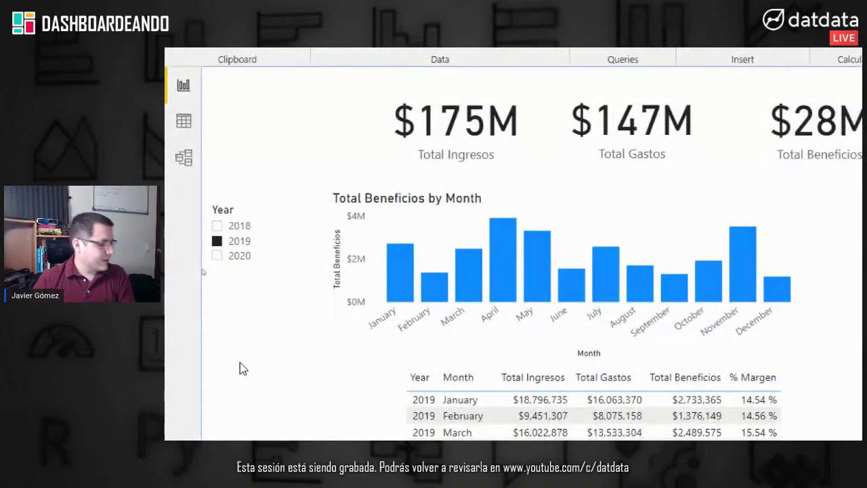
{"action": "left_click", "coordinate": [247, 214]}
{"action": "left_click", "coordinate": [543, 199]}
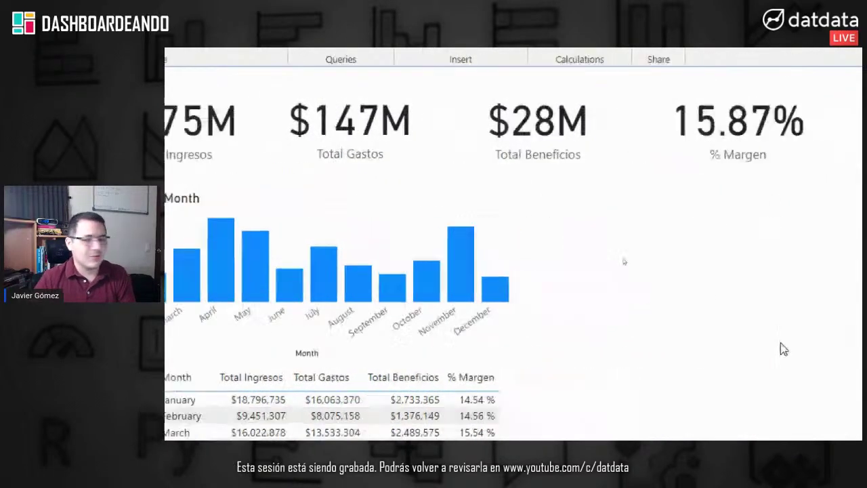
{"action": "left_click_drag", "start_coordinate": [600, 178], "coordinate": [460, 142]}
{"action": "left_click", "coordinate": [500, 276]}
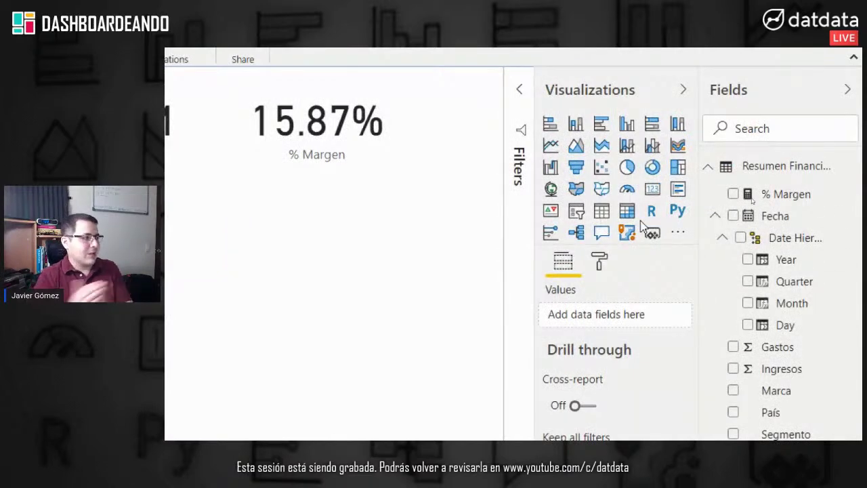
Step: Add a shortened slicer for Segmento
{"action": "left_click", "coordinate": [576, 215]}
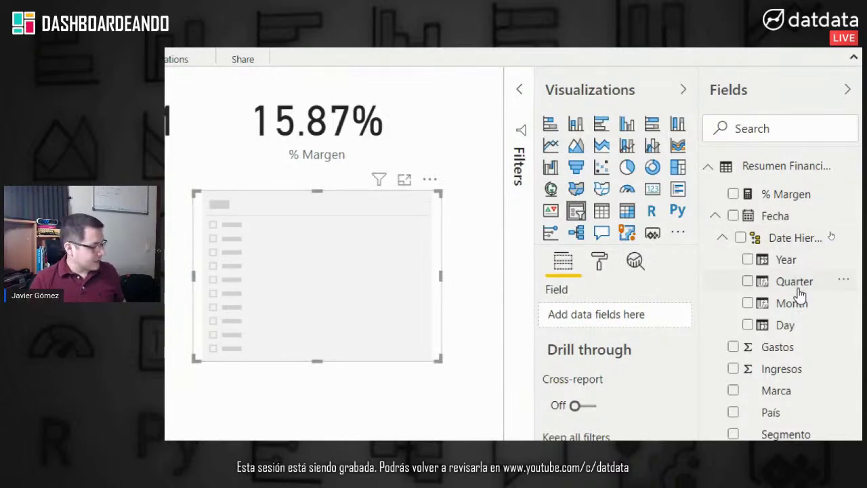
{"action": "left_click", "coordinate": [733, 434]}
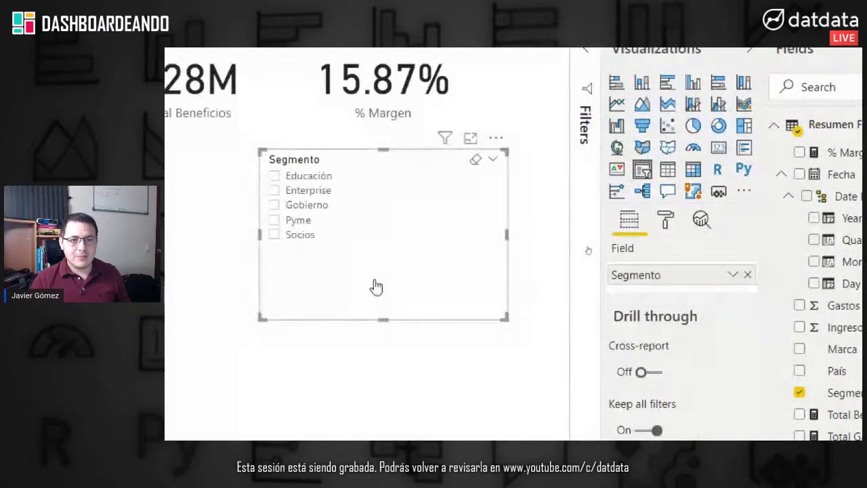
{"action": "left_click_drag", "start_coordinate": [384, 320], "coordinate": [389, 248]}
{"action": "left_click", "coordinate": [529, 316]}
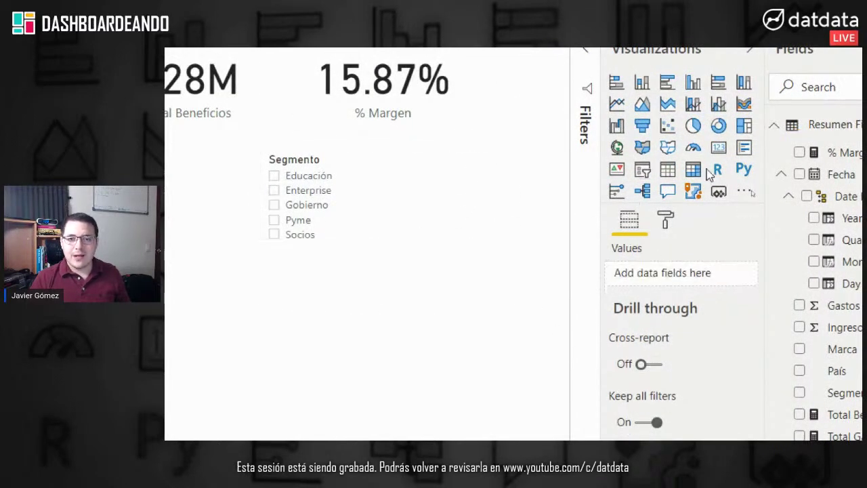
Step: Add a País slicer and place it under the Year slicer
{"action": "left_click", "coordinate": [643, 172]}
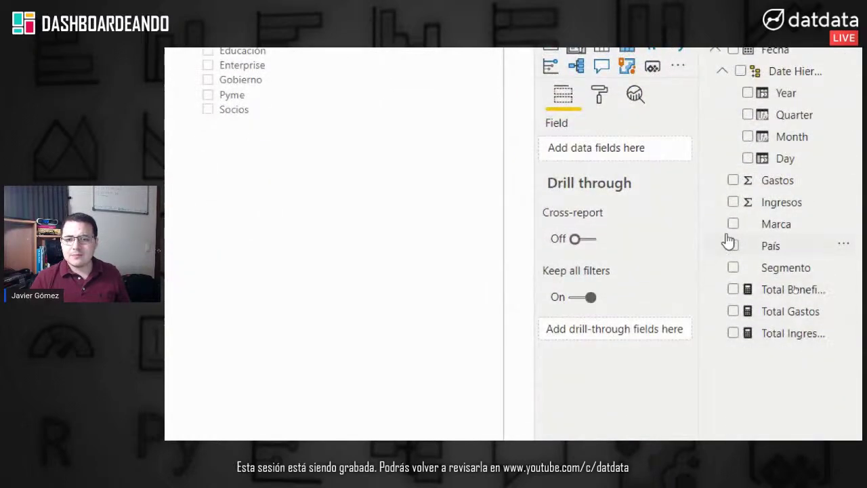
{"action": "left_click", "coordinate": [734, 280]}
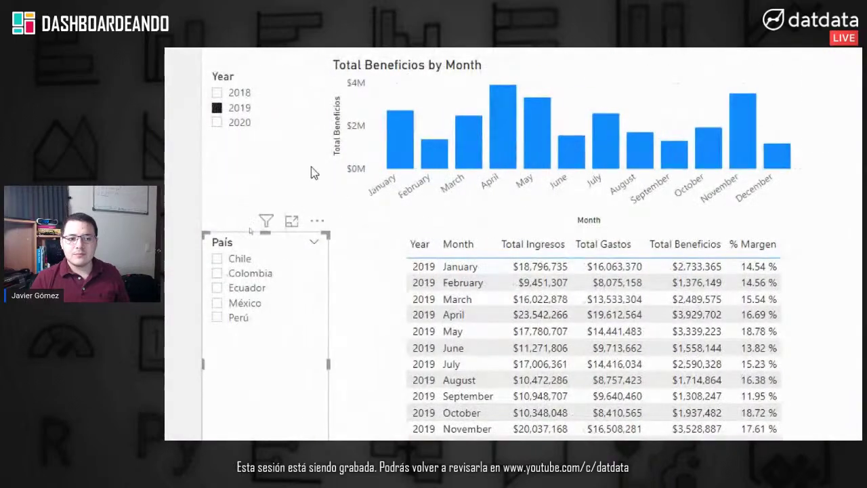
{"action": "left_click_drag", "start_coordinate": [326, 375], "coordinate": [305, 217]}
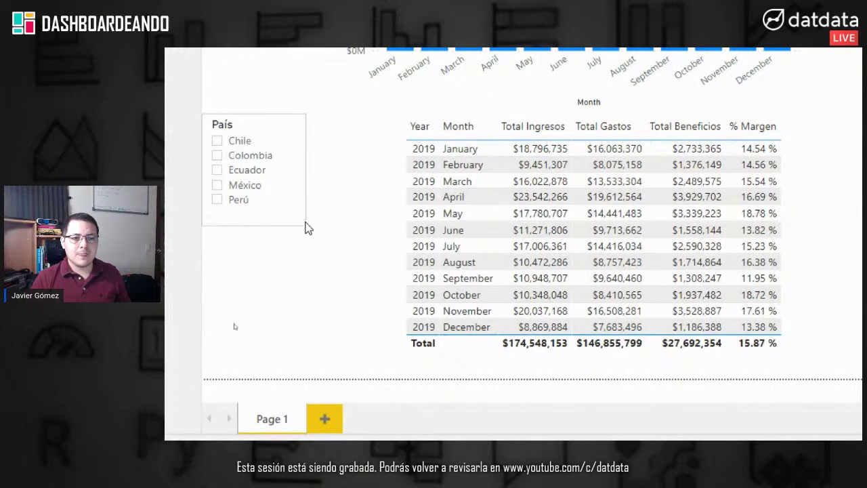
{"action": "left_click_drag", "start_coordinate": [234, 123], "coordinate": [226, 38]}
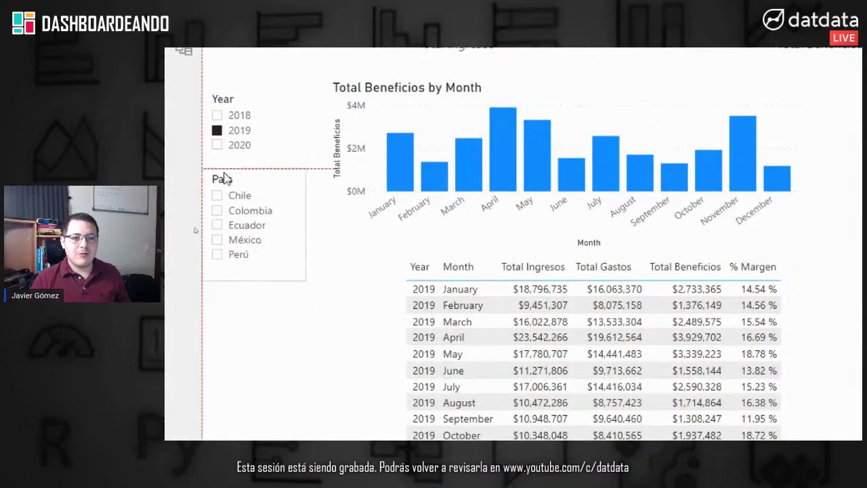
{"action": "left_click_drag", "start_coordinate": [226, 178], "coordinate": [224, 173]}
Step: Place Segmento under País, move the table beside the slicers, and toggle Educación off
{"action": "left_click_drag", "start_coordinate": [406, 120], "coordinate": [0, 434]}
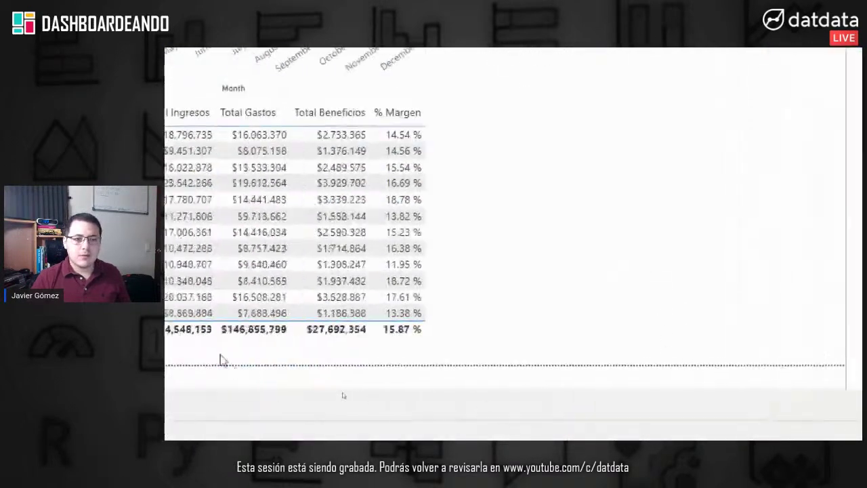
{"action": "left_click_drag", "start_coordinate": [256, 310], "coordinate": [258, 177]}
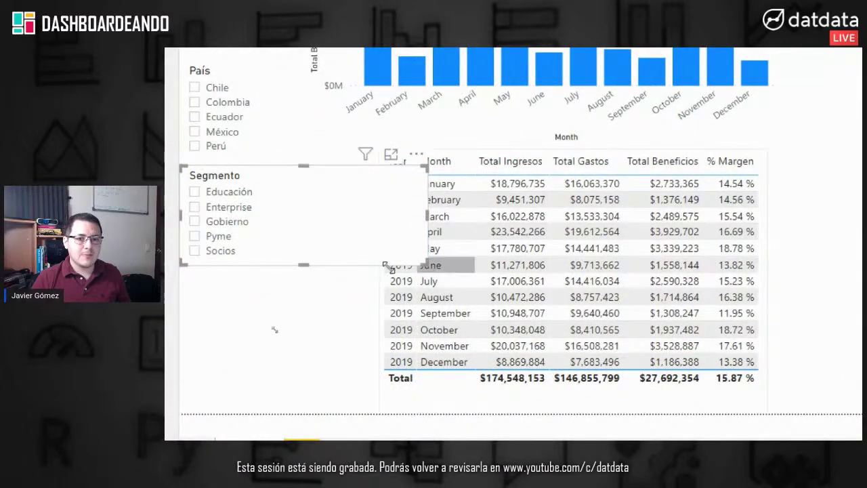
{"action": "left_click_drag", "start_coordinate": [389, 267], "coordinate": [332, 267]}
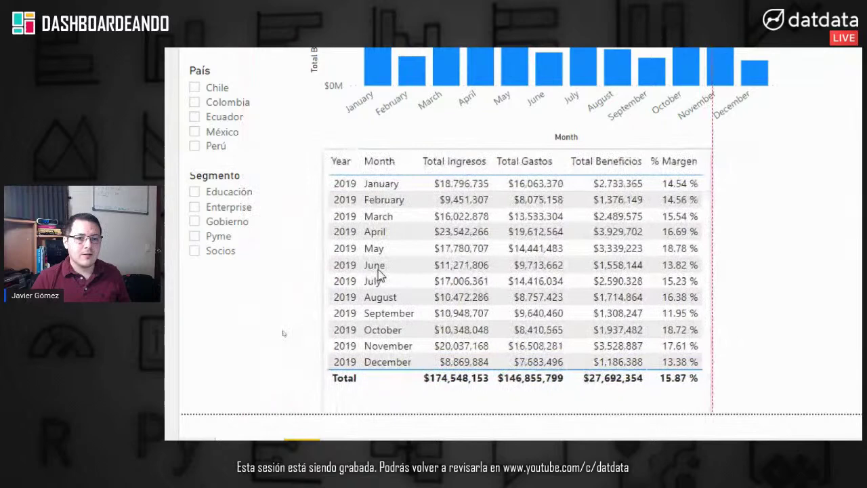
{"action": "left_click", "coordinate": [293, 205]}
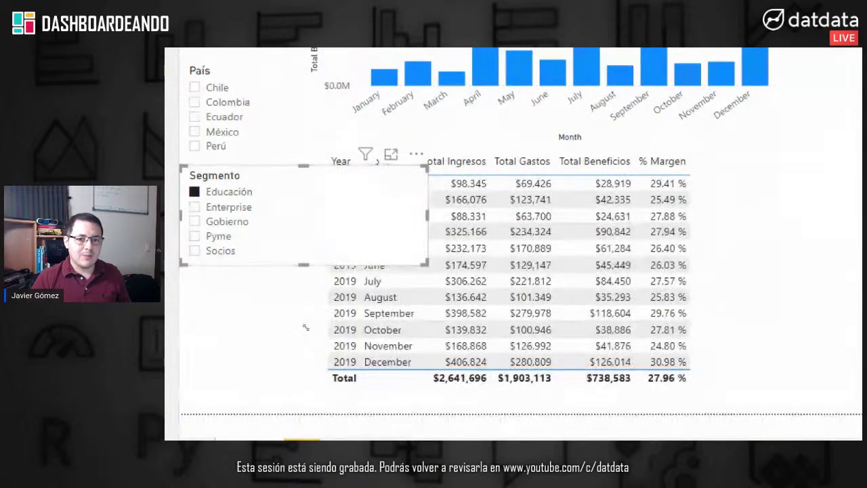
{"action": "left_click_drag", "start_coordinate": [426, 262], "coordinate": [298, 261]}
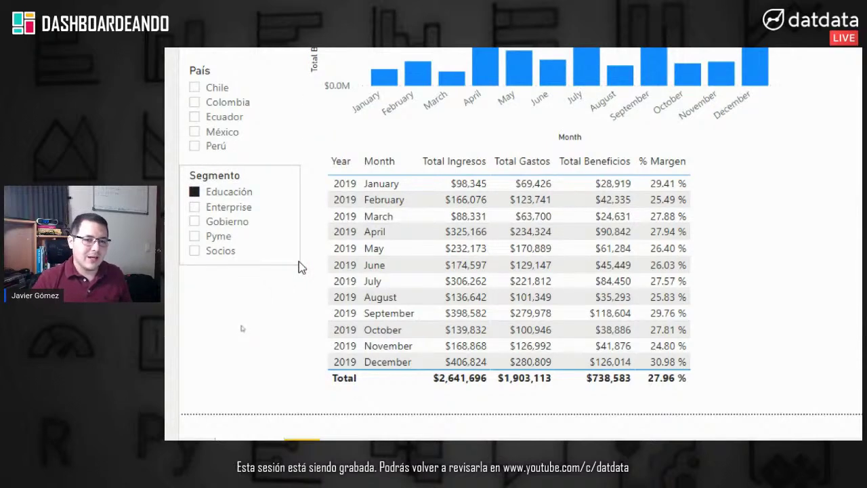
{"action": "left_click", "coordinate": [244, 191]}
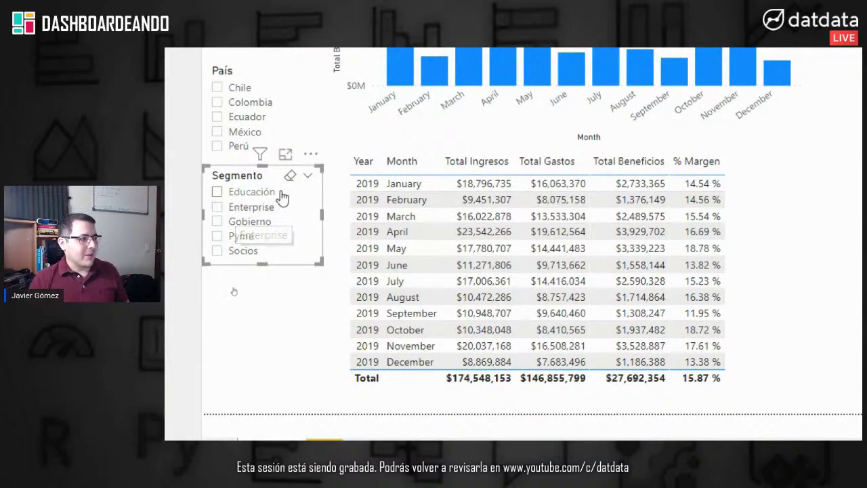
{"action": "scroll", "coordinate": [392, 103], "scroll_direction": "up", "scroll_amount": 3}
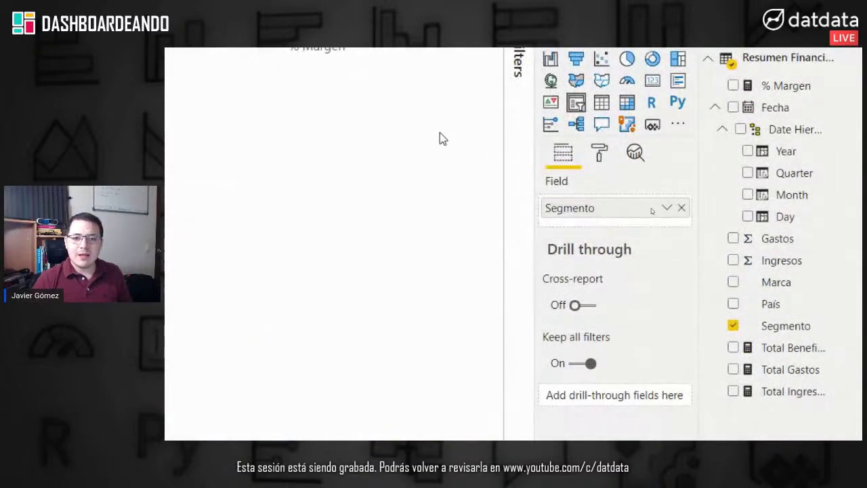
Step: Add a Marca slicer sized to fit beneath the Segmento slicer
{"action": "left_click", "coordinate": [577, 103]}
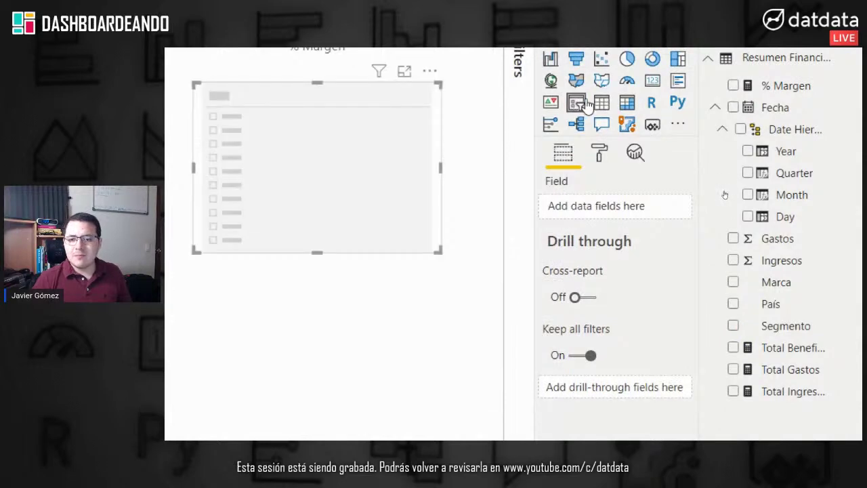
{"action": "left_click", "coordinate": [733, 282]}
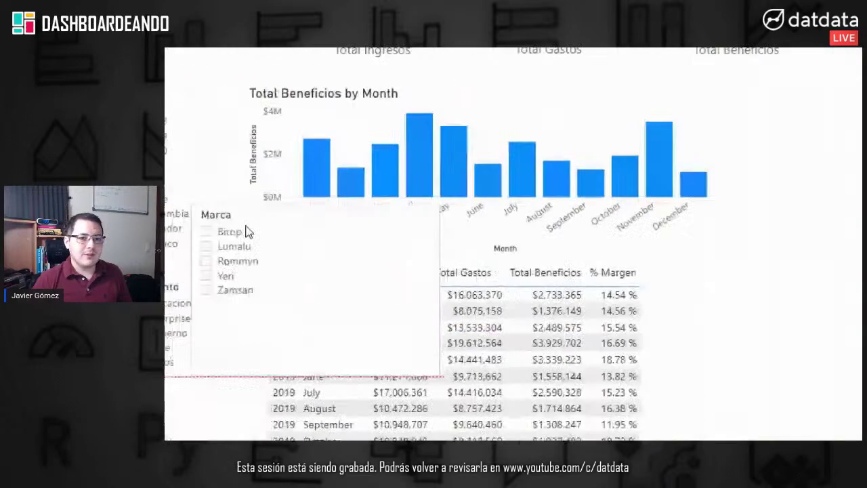
{"action": "left_click_drag", "start_coordinate": [247, 232], "coordinate": [188, 393]}
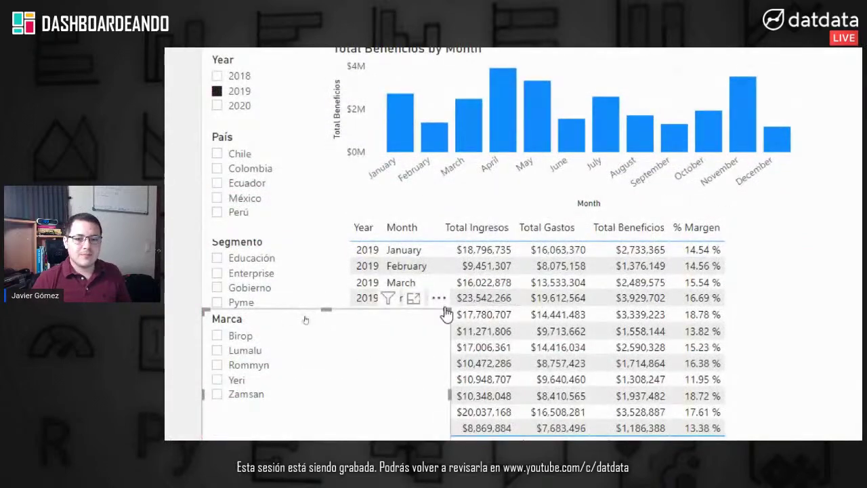
{"action": "left_click_drag", "start_coordinate": [448, 311], "coordinate": [305, 338]}
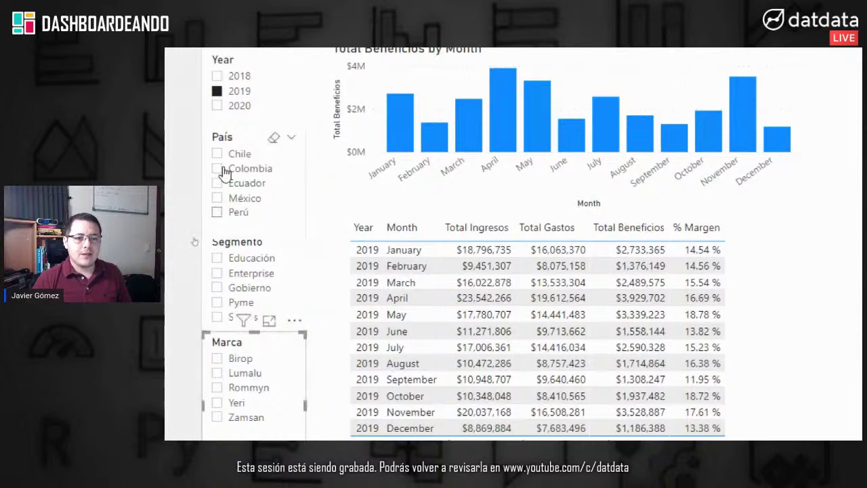
Step: Resize the País slicer, then filter to México and clear it again
{"action": "left_click", "coordinate": [243, 136]}
{"action": "left_click_drag", "start_coordinate": [252, 234], "coordinate": [252, 232]}
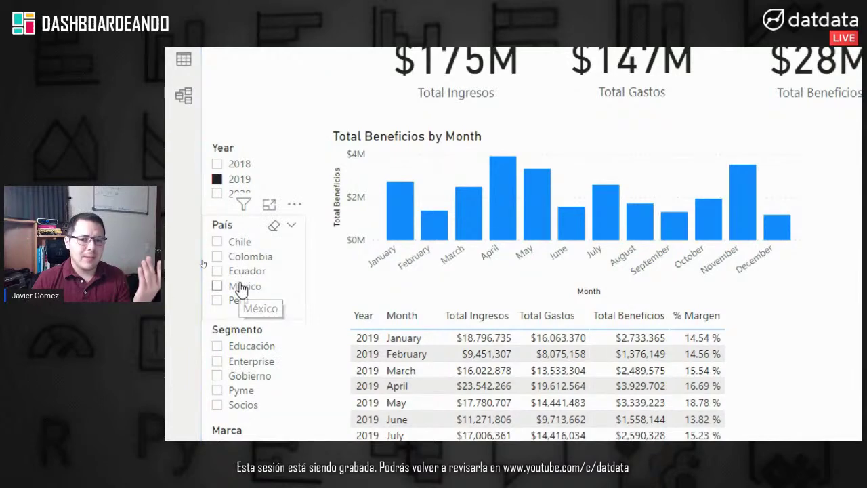
{"action": "left_click", "coordinate": [242, 289]}
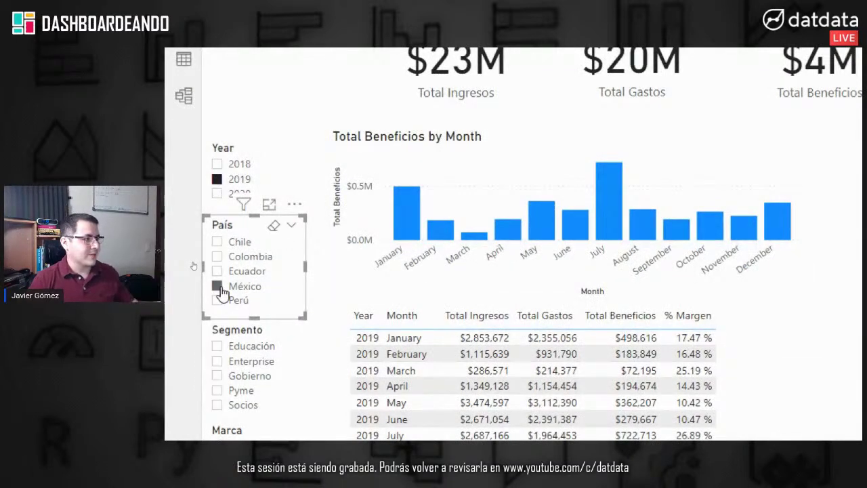
{"action": "left_click", "coordinate": [218, 286]}
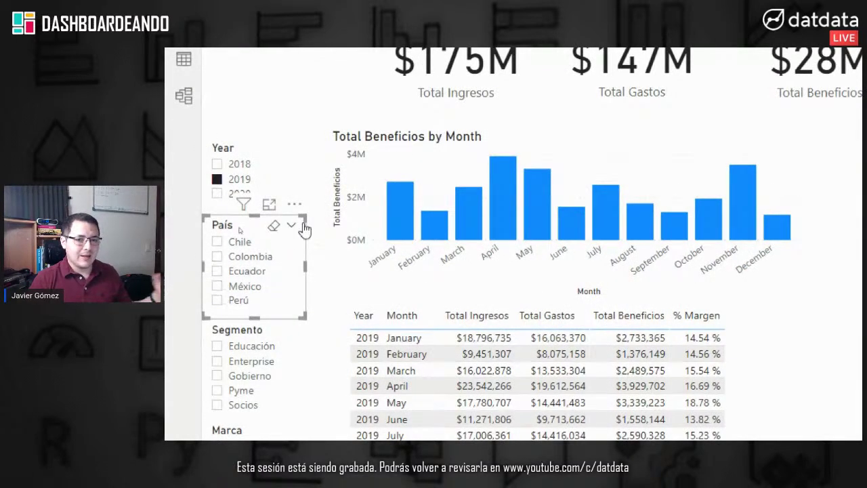
Step: Try the Pyme and Socios segment filters and the Lumalu brand filter, clearing each afterwards
{"action": "scroll", "coordinate": [299, 397], "scroll_direction": "down", "scroll_amount": 2}
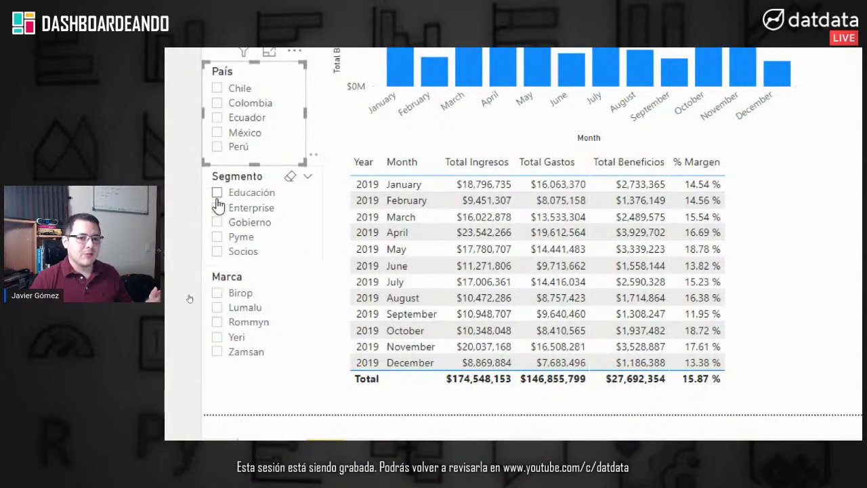
{"action": "left_click", "coordinate": [232, 241]}
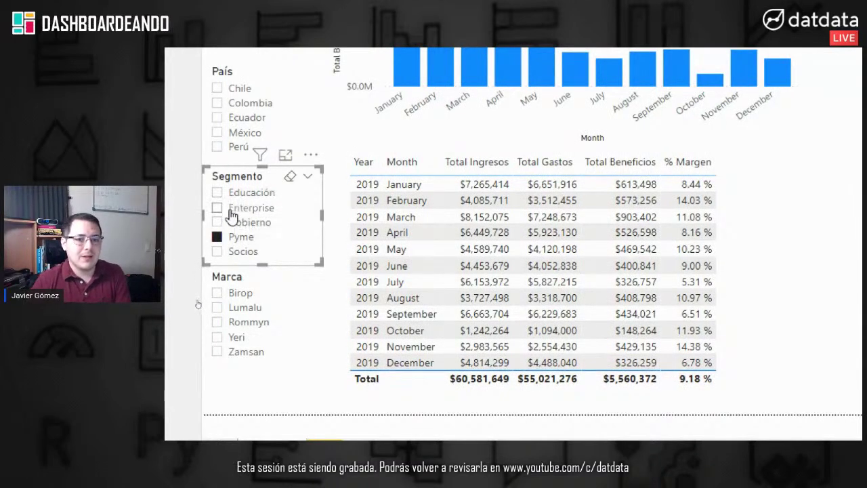
{"action": "left_click", "coordinate": [241, 251]}
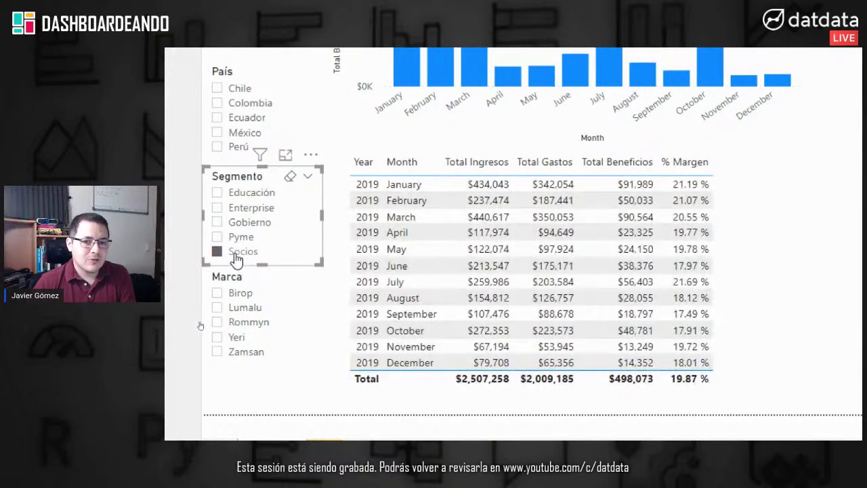
{"action": "left_click", "coordinate": [242, 261]}
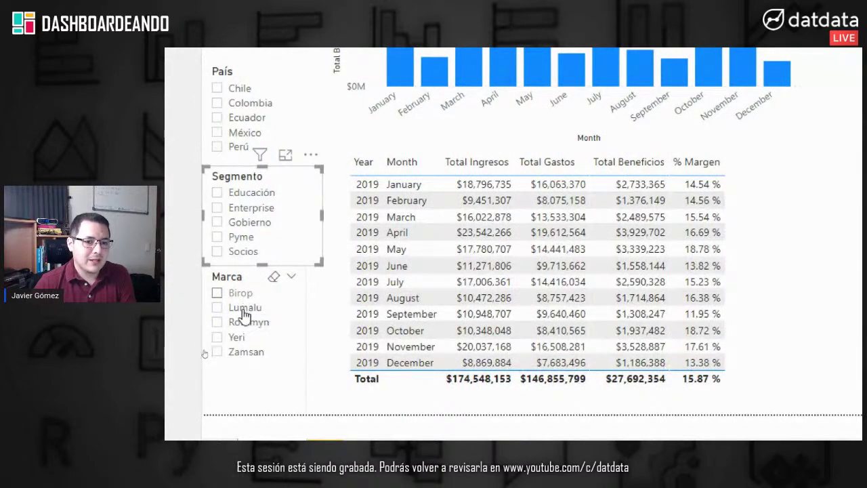
{"action": "left_click", "coordinate": [244, 308]}
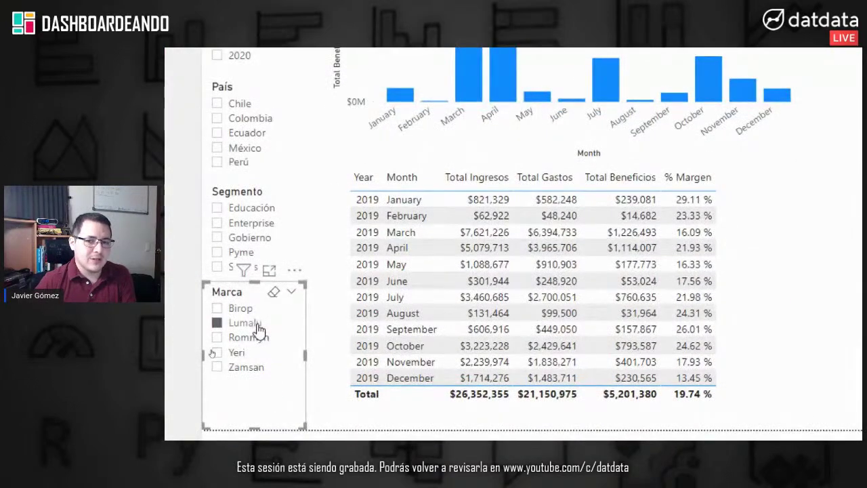
{"action": "left_click", "coordinate": [252, 323]}
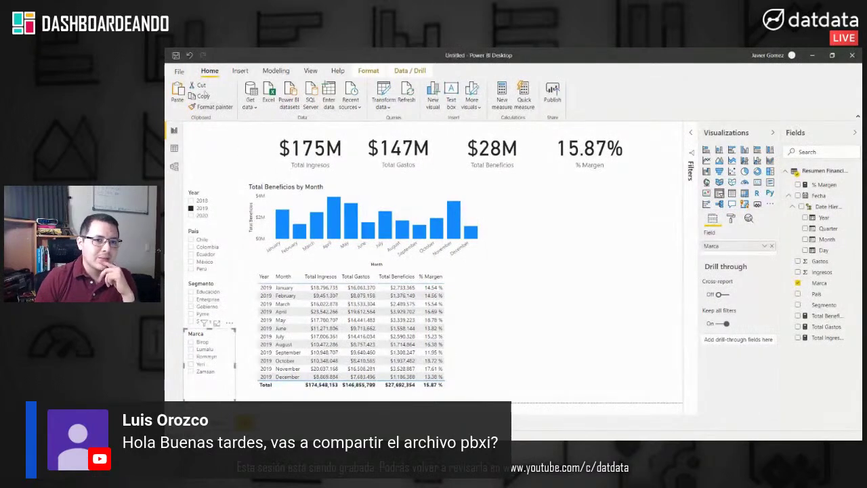
Step: Save the report under the name 'Dizteku Finanzas' in the Guardar como dialog
{"action": "left_click", "coordinate": [175, 57]}
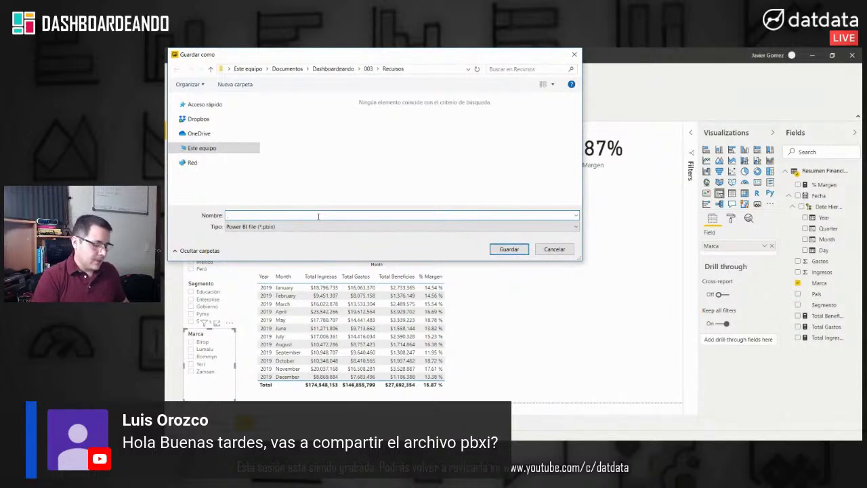
{"action": "type", "text": "D"}
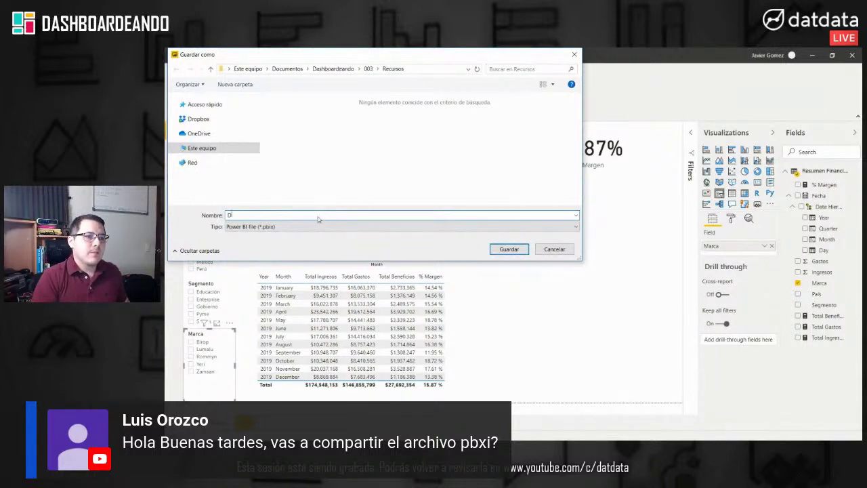
{"action": "type", "text": "izteku F"}
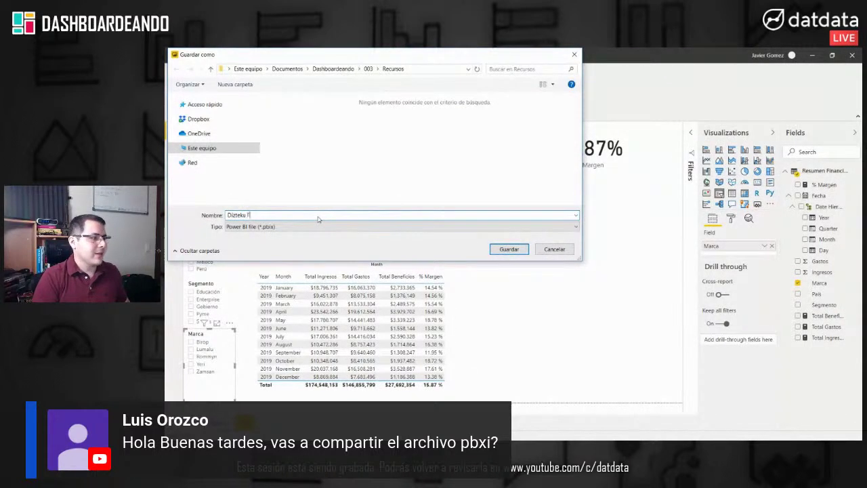
{"action": "type", "text": "inanzas"}
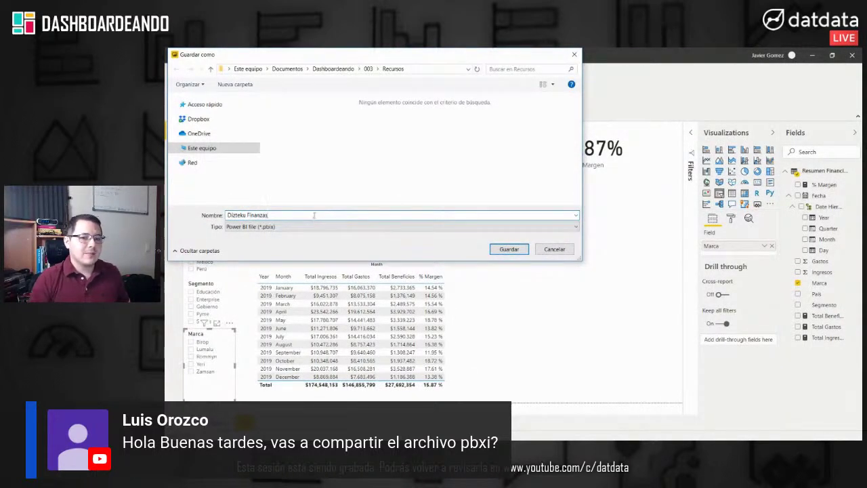
{"action": "left_click", "coordinate": [508, 247]}
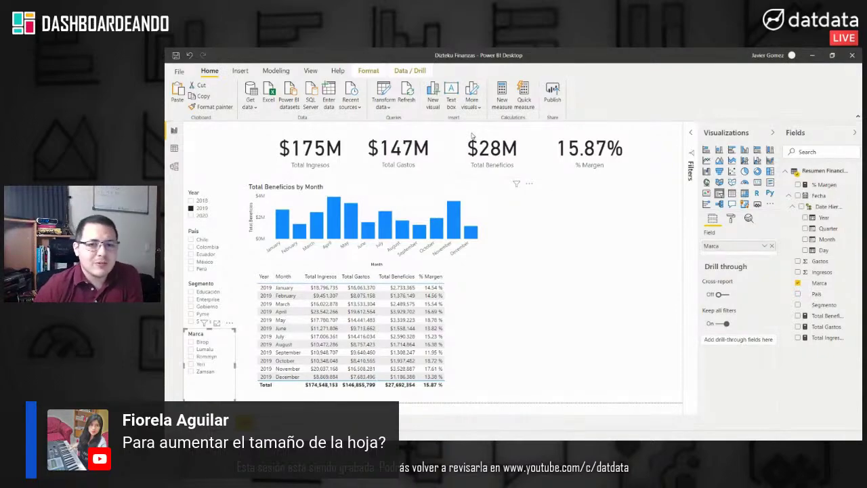
{"action": "left_click", "coordinate": [550, 173]}
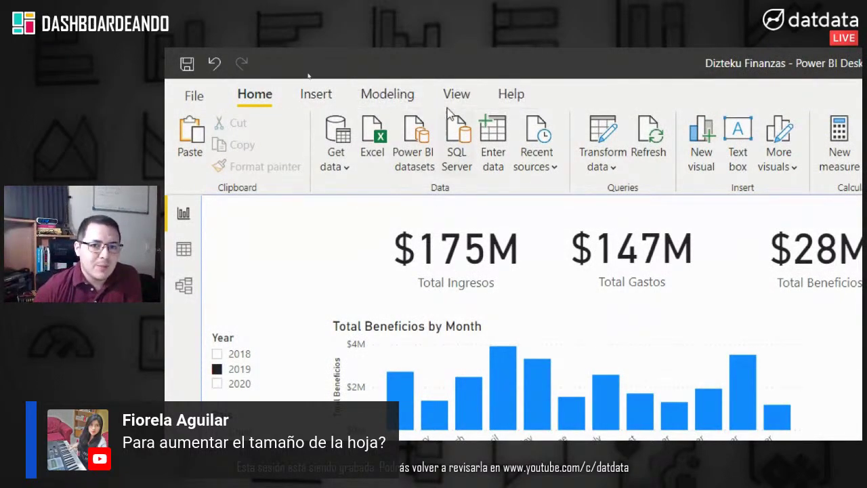
{"action": "left_click", "coordinate": [454, 93]}
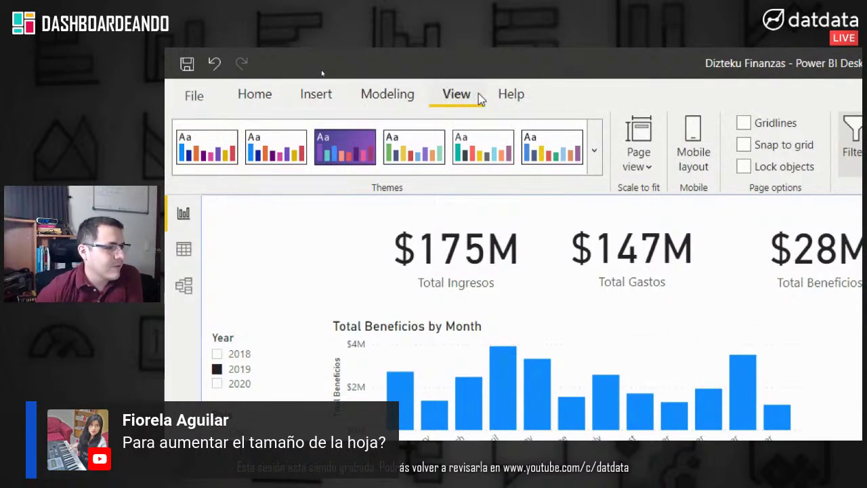
{"action": "left_click", "coordinate": [640, 164]}
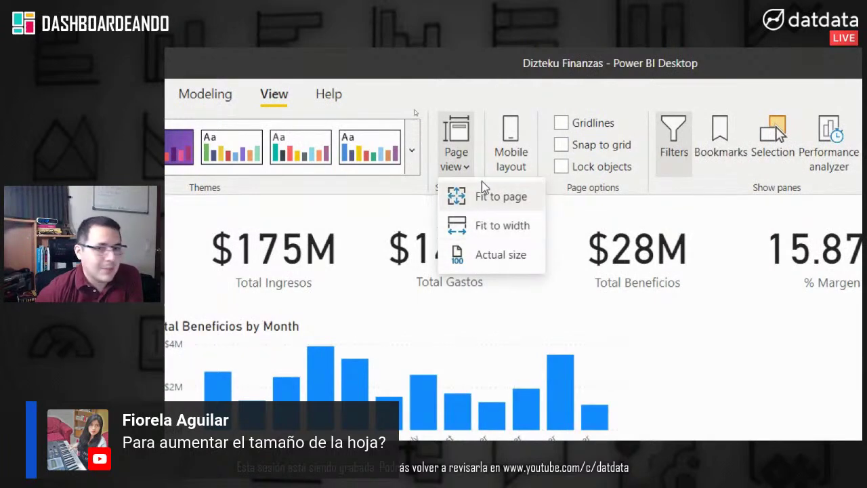
{"action": "left_click", "coordinate": [474, 156]}
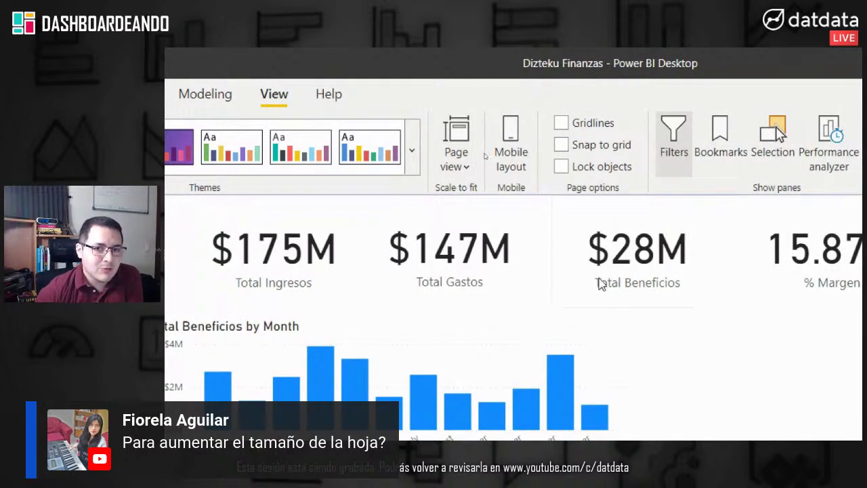
{"action": "left_click", "coordinate": [682, 219]}
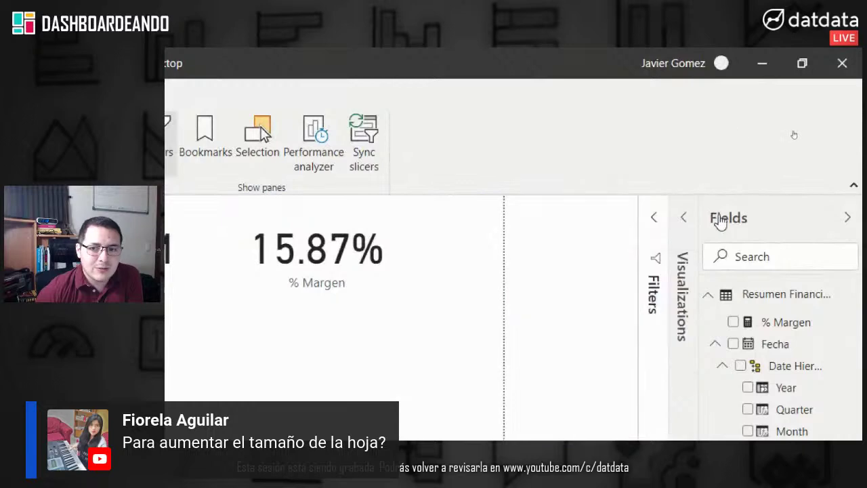
{"action": "left_click", "coordinate": [720, 222]}
{"action": "left_click", "coordinate": [825, 220]}
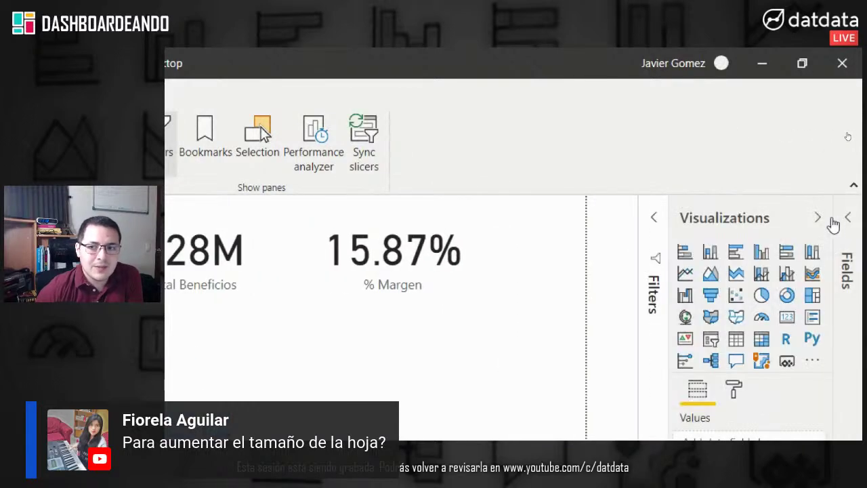
{"action": "left_click", "coordinate": [847, 218]}
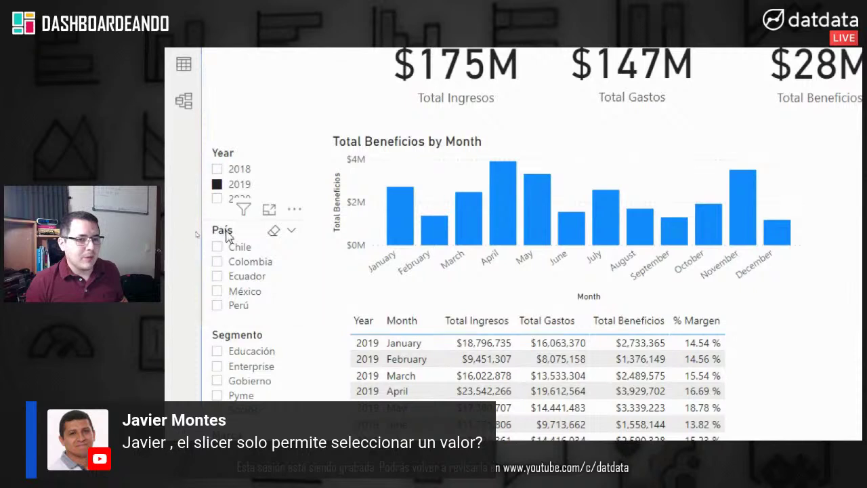
{"action": "left_click", "coordinate": [228, 234]}
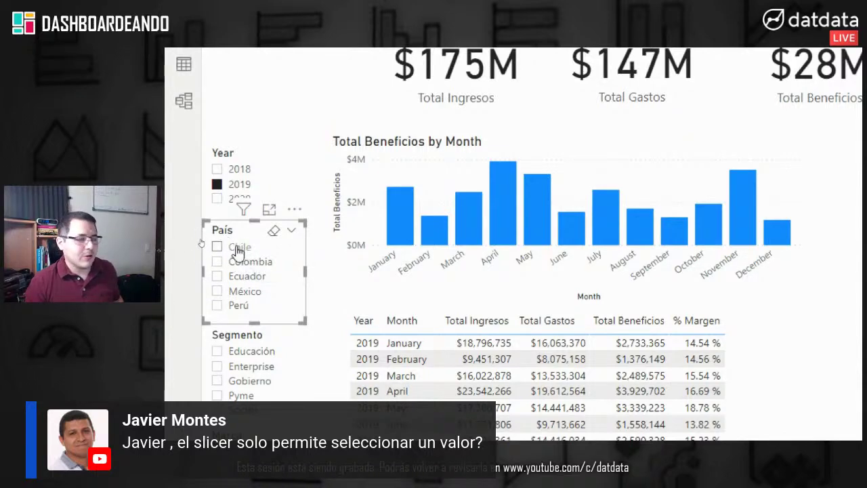
Step: Try the País slicer with Chile, Ecuador and México, then clear the country filter
{"action": "left_click", "coordinate": [237, 251]}
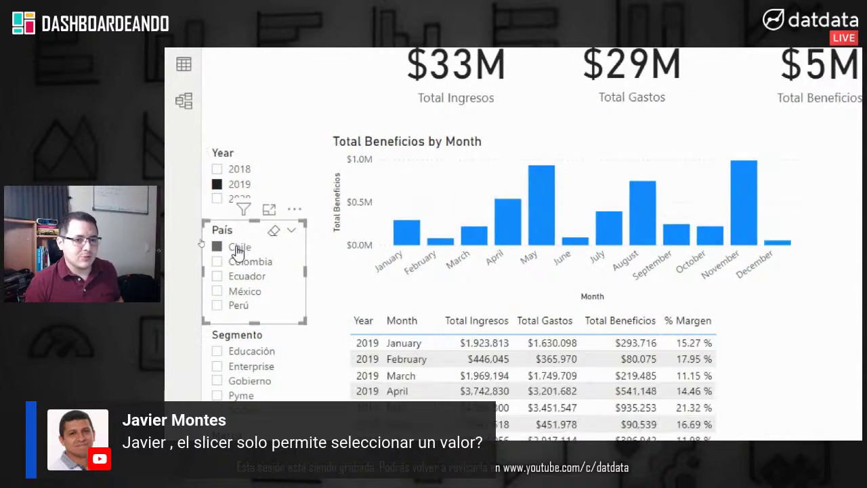
{"action": "left_click", "coordinate": [249, 281], "text": "ctrl"}
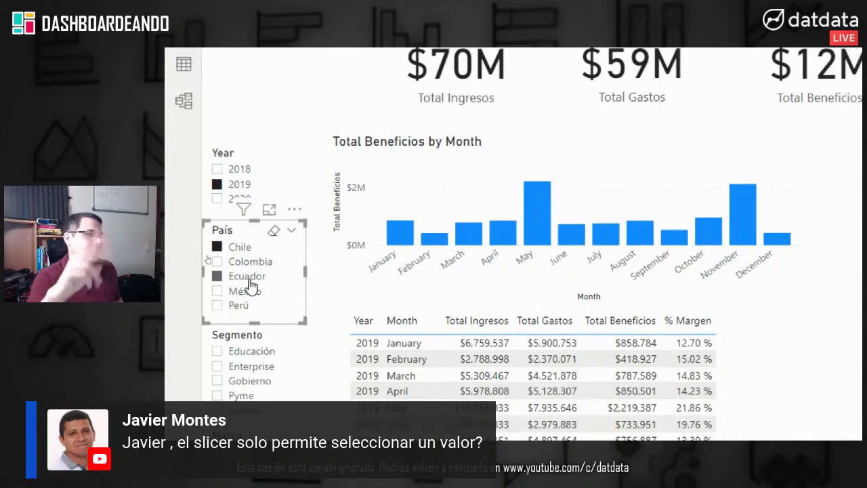
{"action": "left_click", "coordinate": [246, 293], "text": "ctrl"}
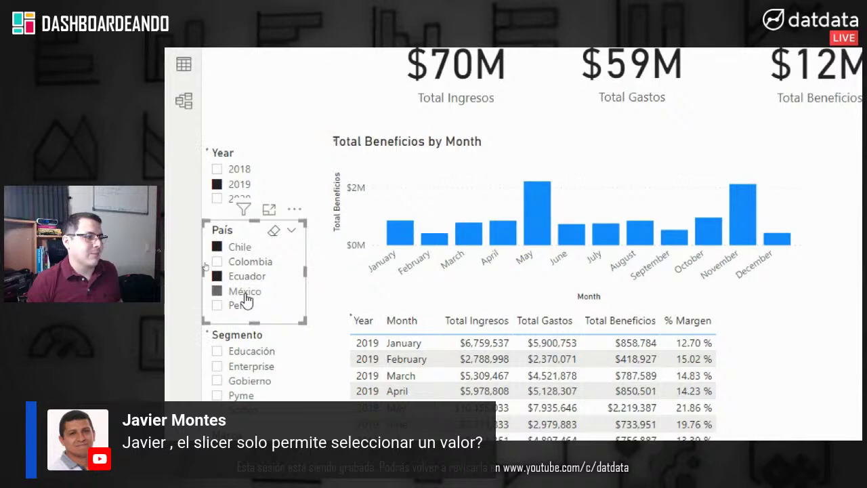
{"action": "left_click", "coordinate": [246, 293]}
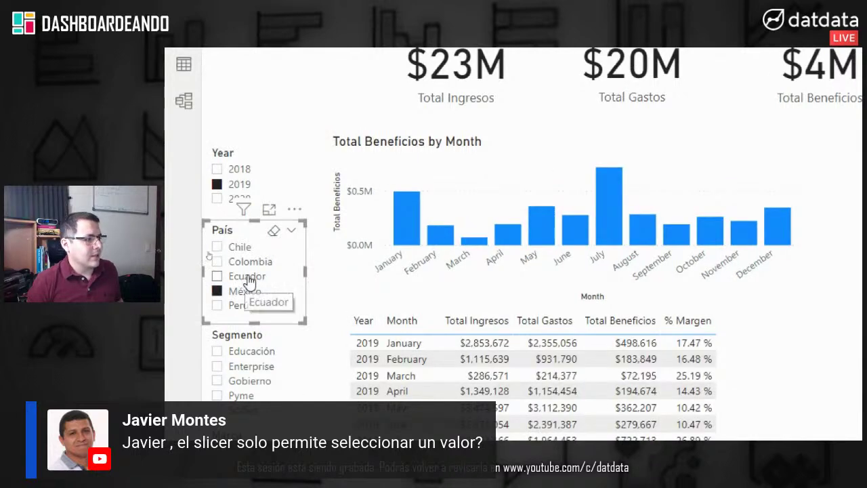
{"action": "left_click", "coordinate": [274, 231]}
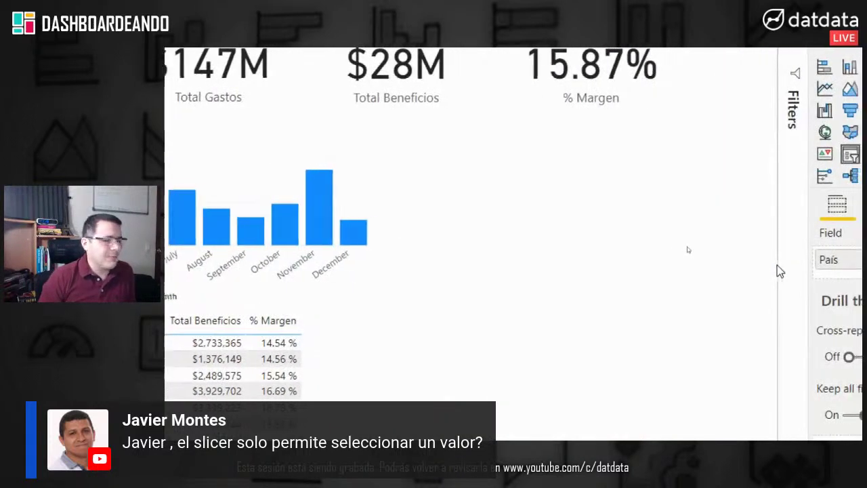
{"action": "left_click", "coordinate": [600, 204]}
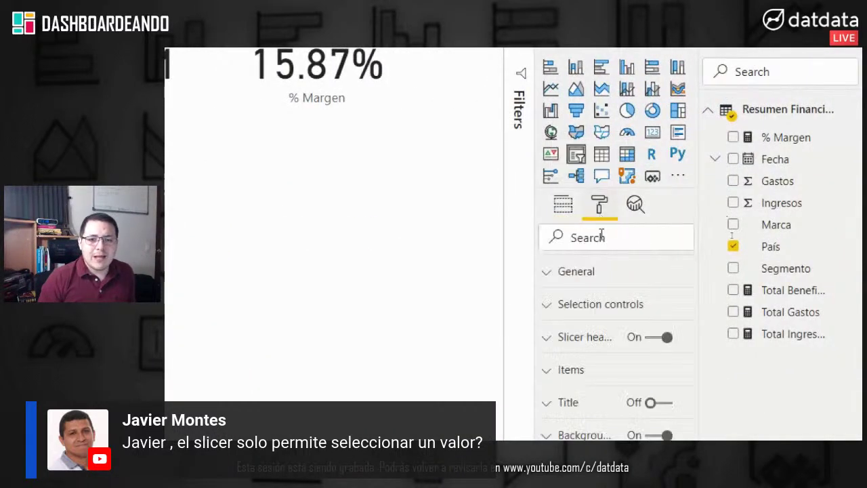
{"action": "left_click", "coordinate": [605, 311]}
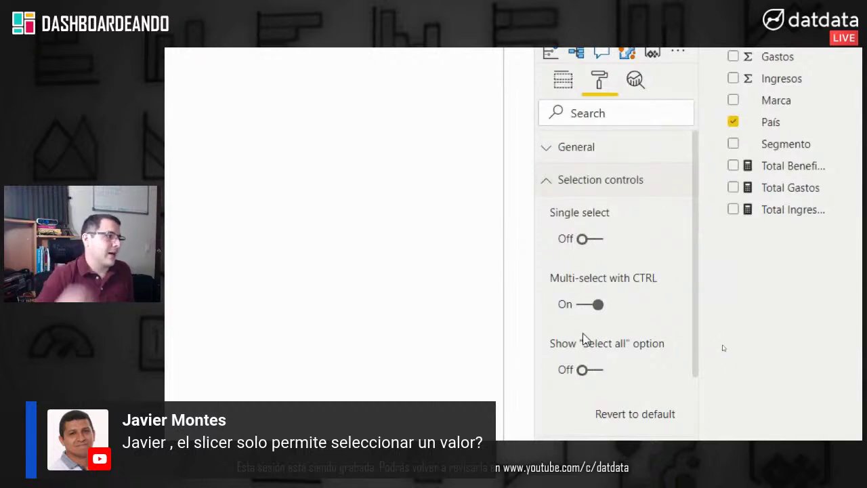
{"action": "left_click", "coordinate": [600, 185]}
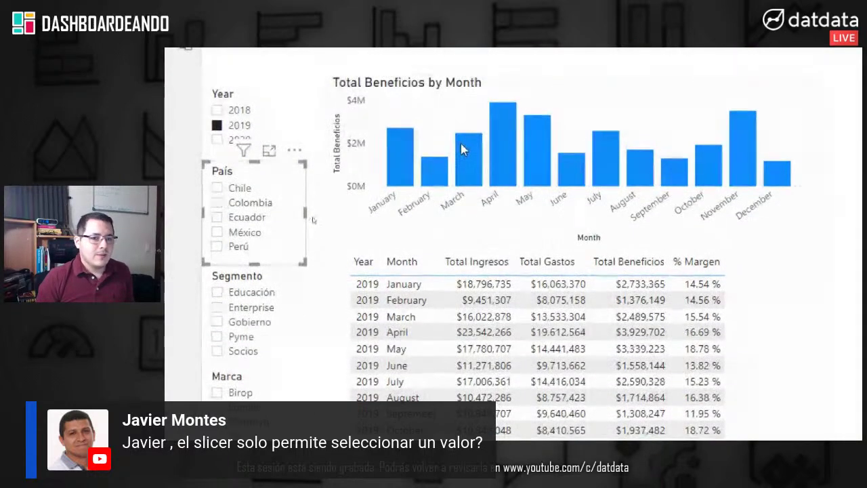
{"action": "mouse_move", "coordinate": [466, 138]}
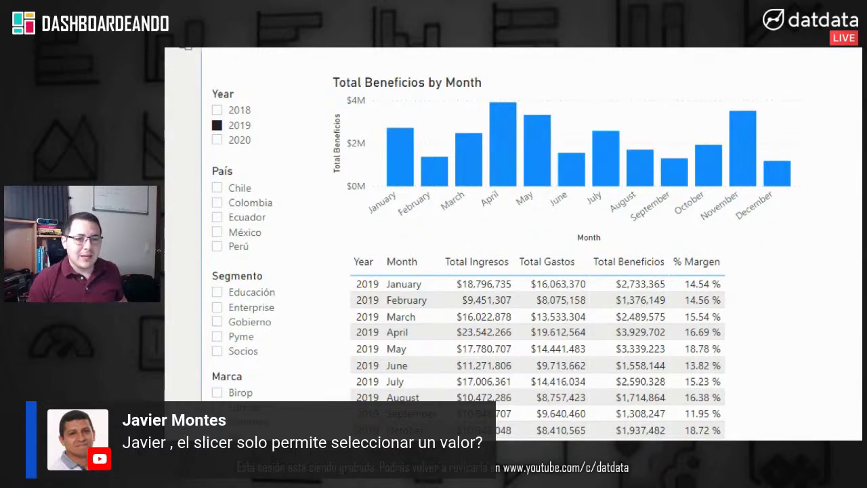
{"action": "left_click", "coordinate": [239, 188]}
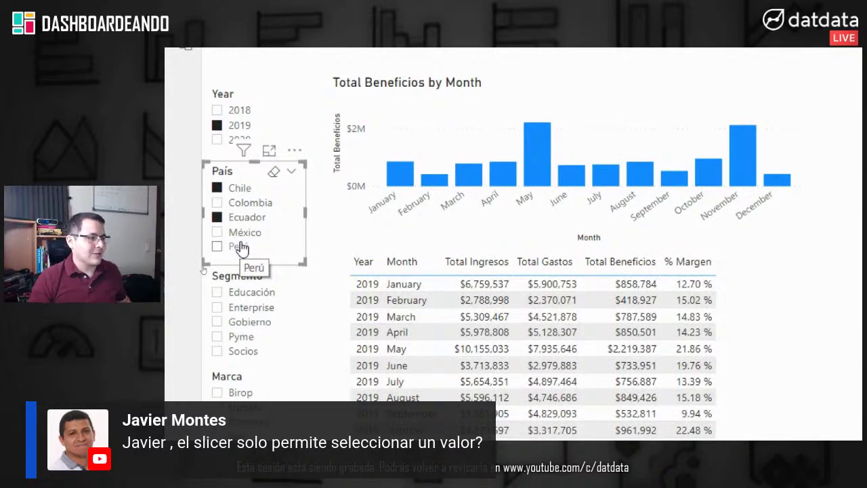
{"action": "left_click", "coordinate": [275, 174]}
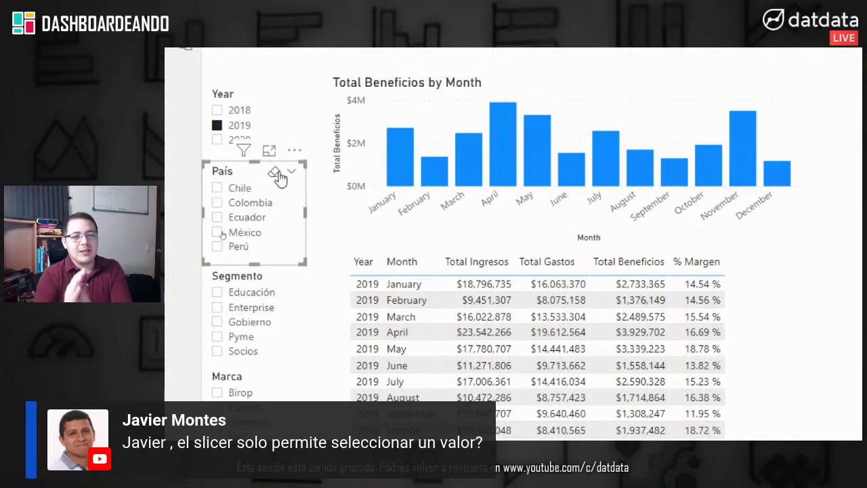
{"action": "scroll", "coordinate": [268, 143], "scroll_direction": "up", "scroll_amount": 1}
{"action": "left_click", "coordinate": [224, 114]}
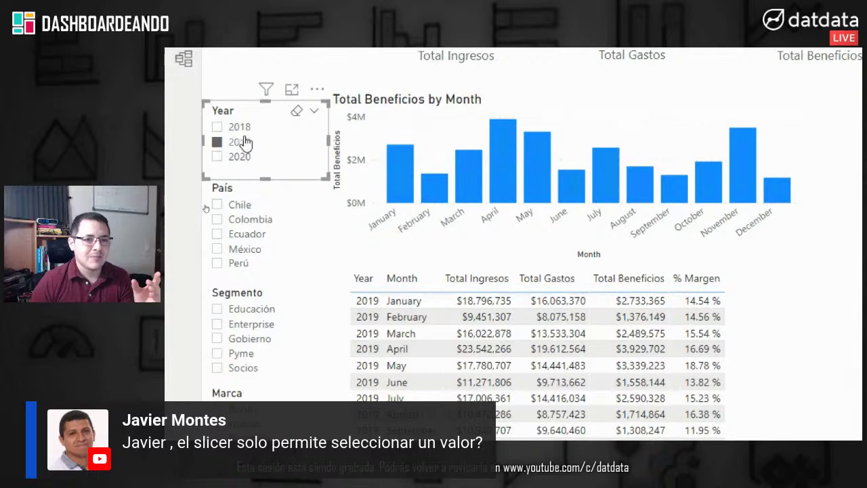
Step: Filter the Year slicer to 2020, then clear it to show all years
{"action": "left_click", "coordinate": [233, 159]}
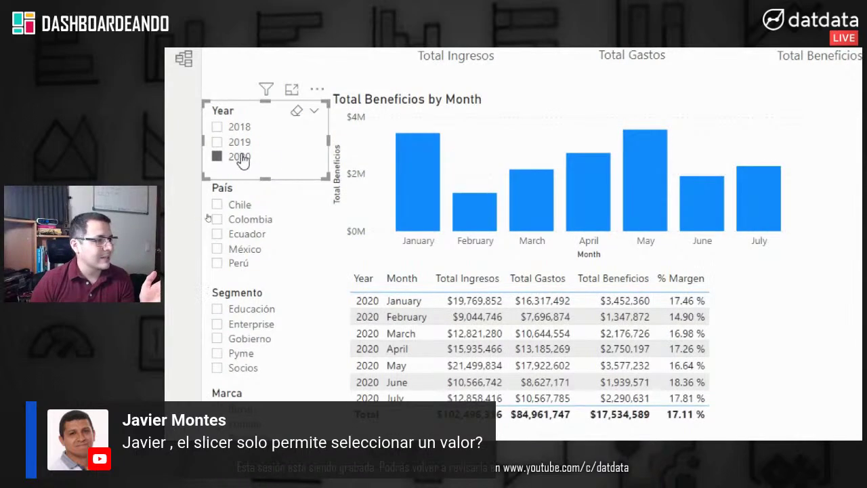
{"action": "scroll", "coordinate": [635, 400], "scroll_direction": "down", "scroll_amount": 2}
{"action": "scroll", "coordinate": [635, 399], "scroll_direction": "down", "scroll_amount": 1}
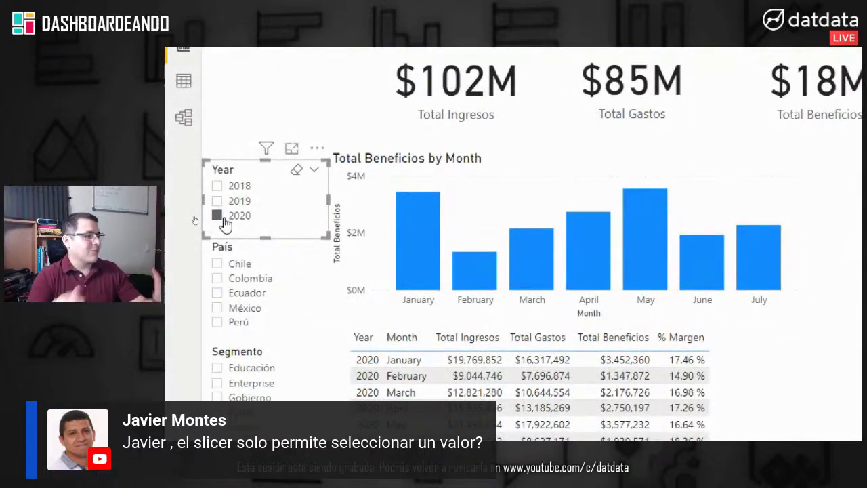
{"action": "left_click", "coordinate": [221, 219]}
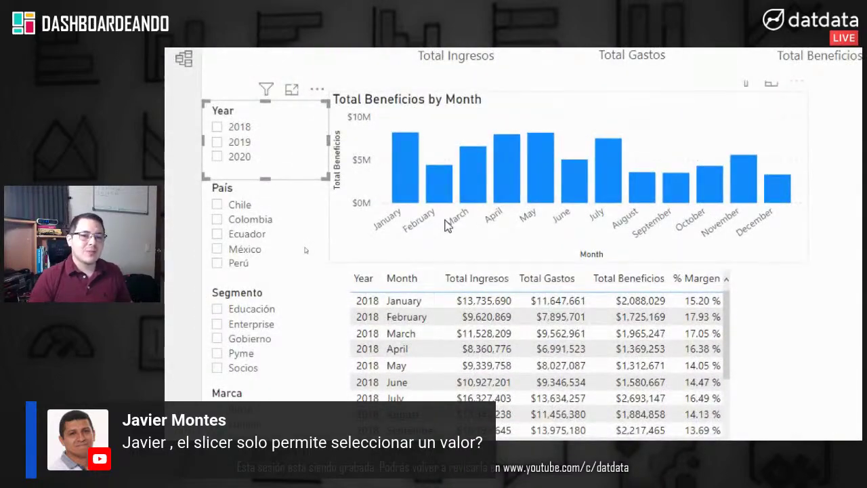
Step: Select 2018 and 2019 in the Year slicer, then deselect both to remove the year filter
{"action": "mouse_move", "coordinate": [429, 184]}
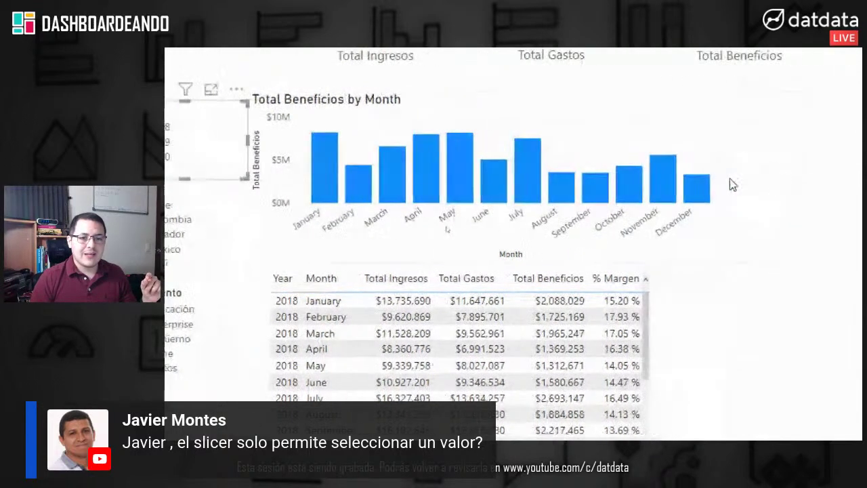
{"action": "mouse_move", "coordinate": [547, 181]}
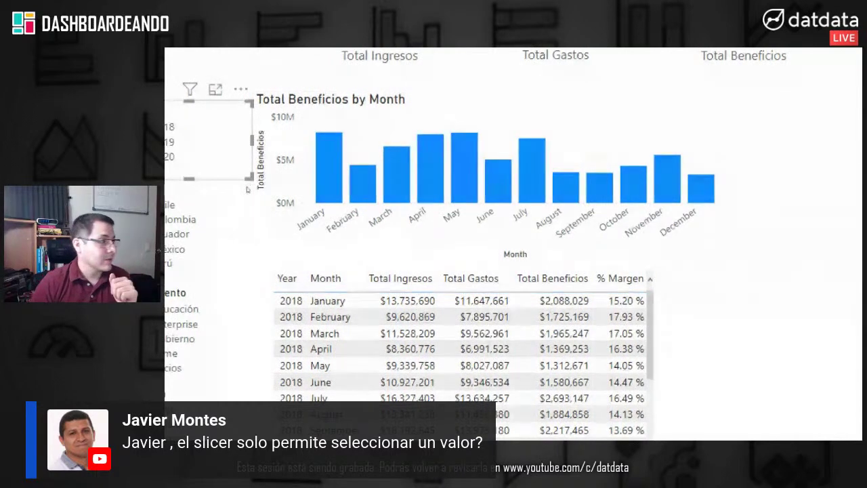
{"action": "scroll", "coordinate": [254, 105], "scroll_direction": "left", "scroll_amount": 3}
{"action": "scroll", "coordinate": [254, 108], "scroll_direction": "left", "scroll_amount": 2}
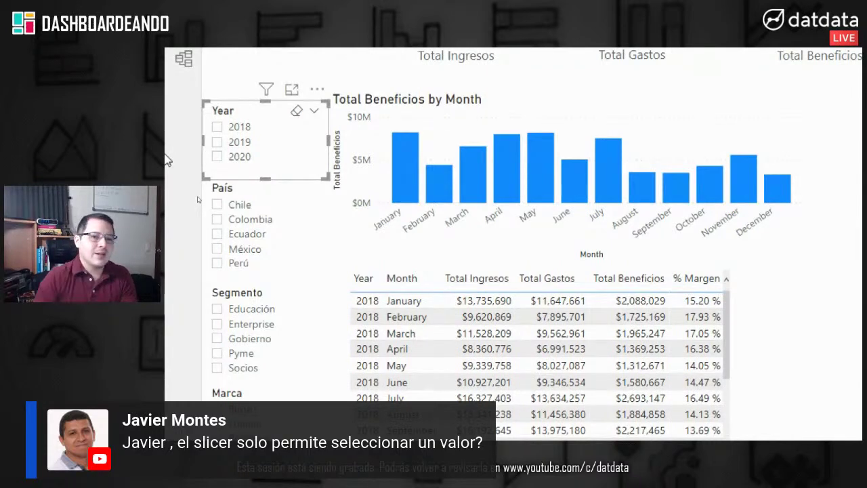
{"action": "left_click", "coordinate": [235, 129]}
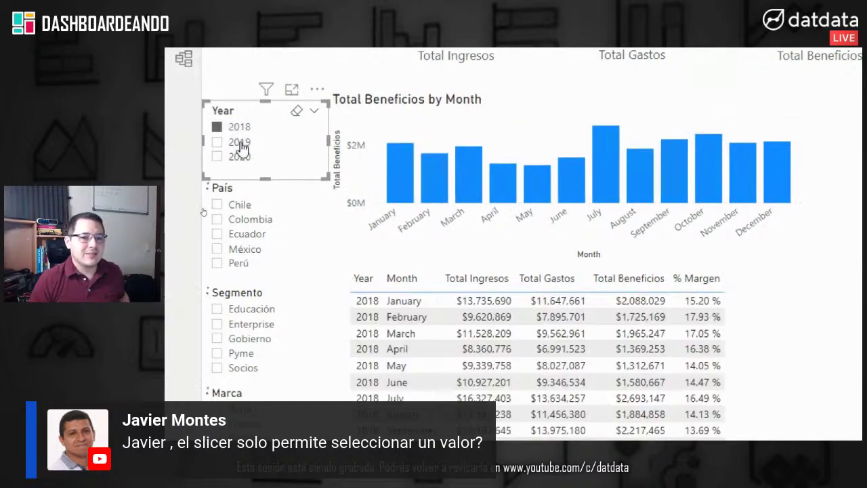
{"action": "left_click", "coordinate": [239, 143], "text": "ctrl"}
{"action": "left_click", "coordinate": [241, 144]}
{"action": "left_click", "coordinate": [242, 142]}
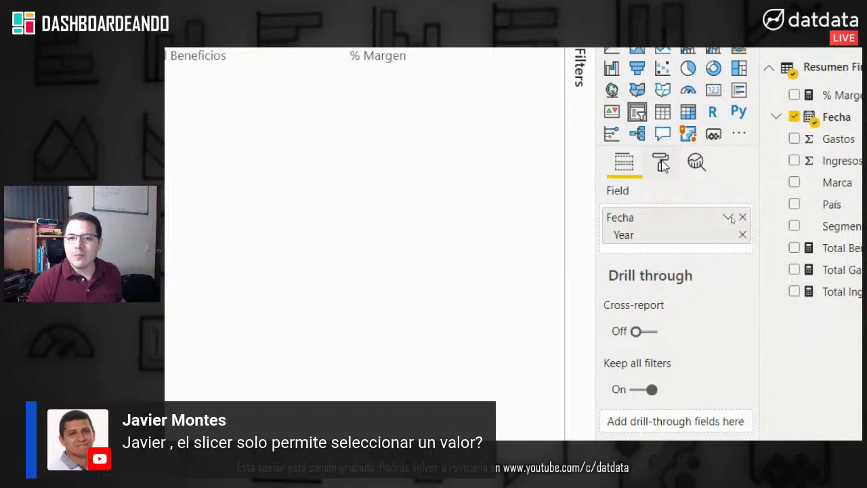
Step: Expand the Year slicer's Selection controls formatting, where Single select is off and Multi-select with CTRL on
{"action": "left_click", "coordinate": [662, 166]}
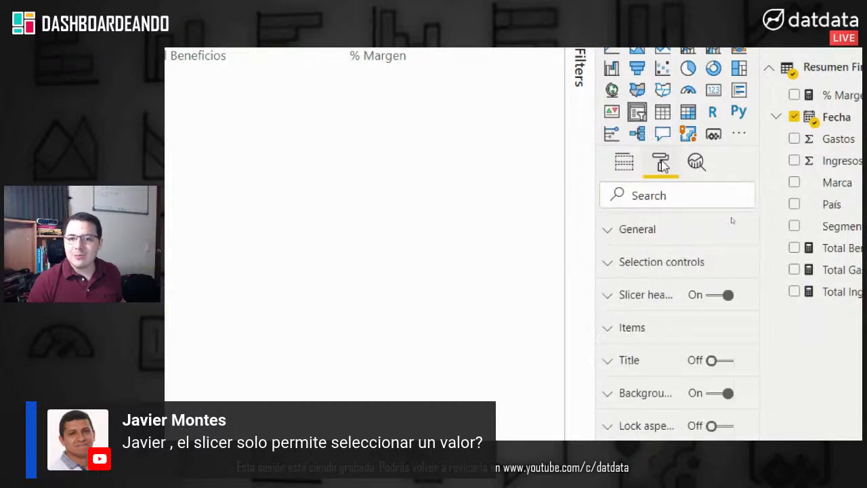
{"action": "left_click", "coordinate": [663, 265]}
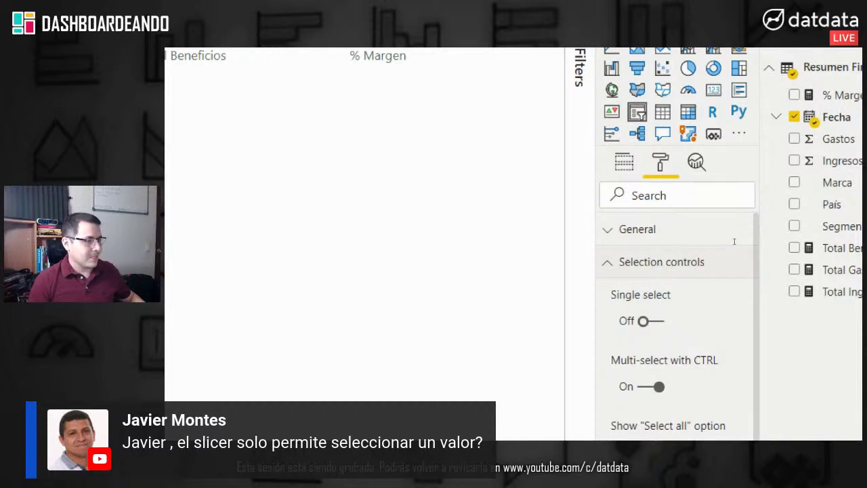
{"action": "left_click_drag", "start_coordinate": [640, 149], "coordinate": [683, 177]}
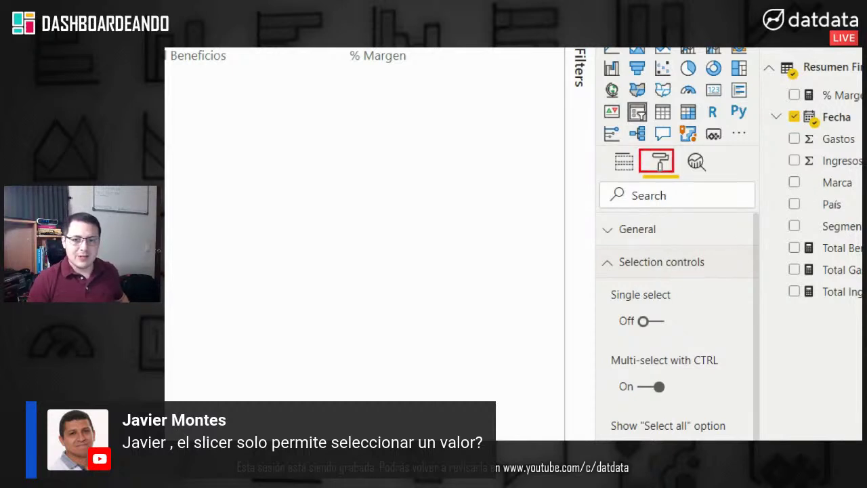
{"action": "left_click_drag", "start_coordinate": [596, 246], "coordinate": [728, 276]}
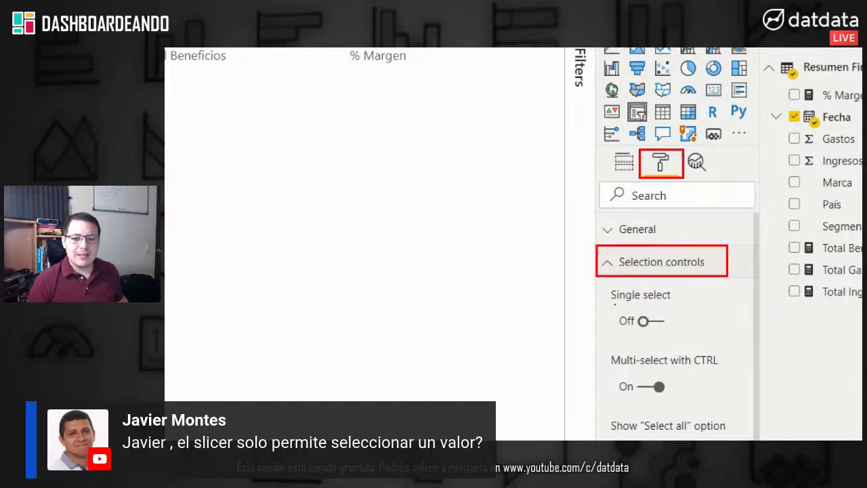
{"action": "mouse_move", "coordinate": [601, 289]}
{"action": "left_mouse_down"}
{"action": "mouse_move", "coordinate": [670, 325]}
{"action": "mouse_move", "coordinate": [707, 328]}
{"action": "left_mouse_up"}
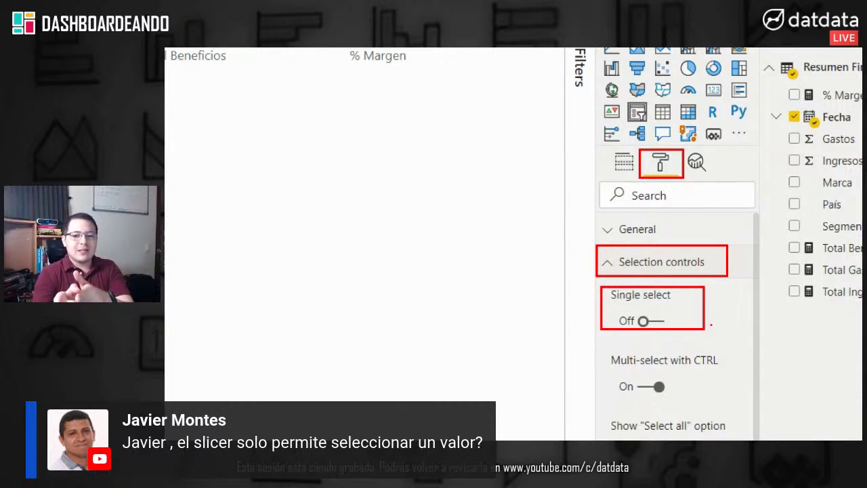
{"action": "key", "text": "Escape"}
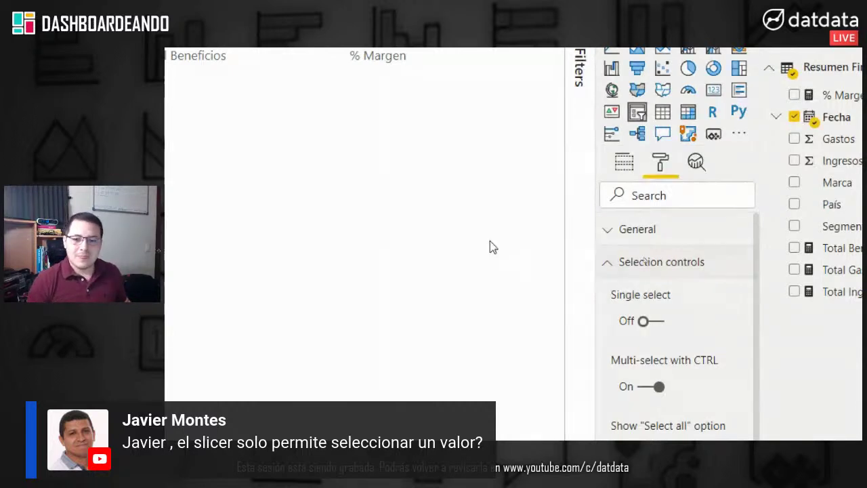
Step: Turn Single select on for the Year slicer and test it with 2019, 2020 and 2018
{"action": "left_click", "coordinate": [654, 323]}
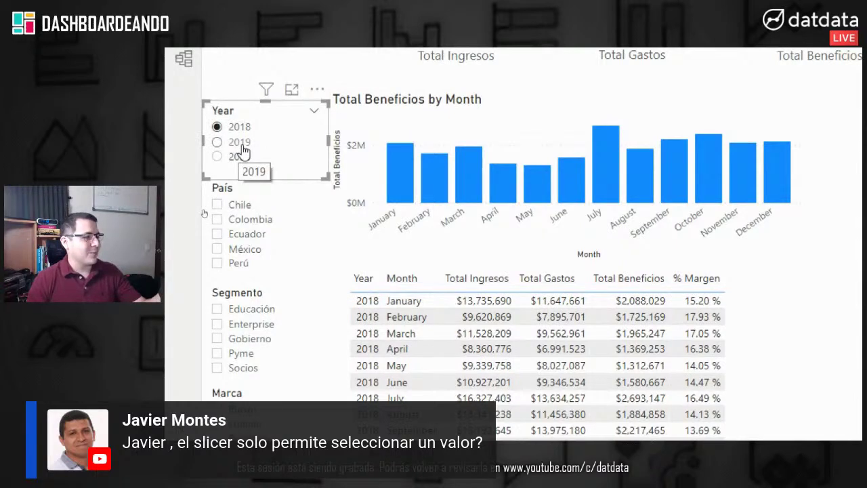
{"action": "left_click", "coordinate": [243, 148]}
{"action": "left_click", "coordinate": [243, 160]}
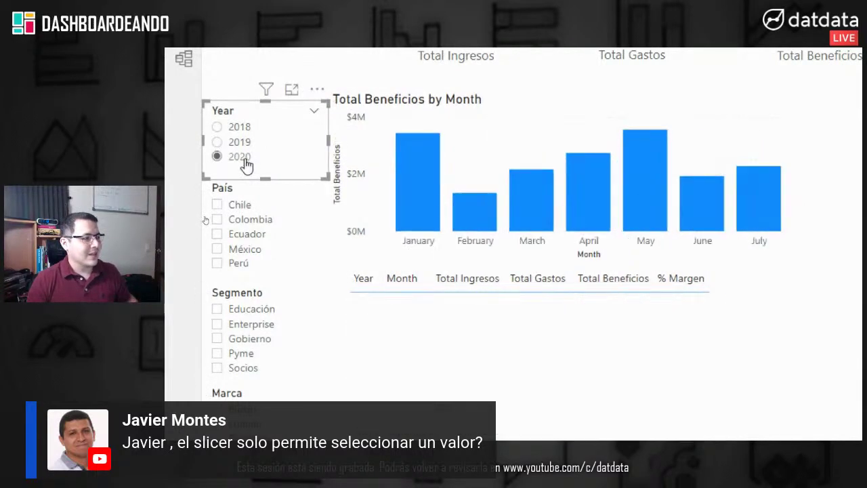
{"action": "left_click", "coordinate": [243, 141]}
{"action": "left_click", "coordinate": [243, 128]}
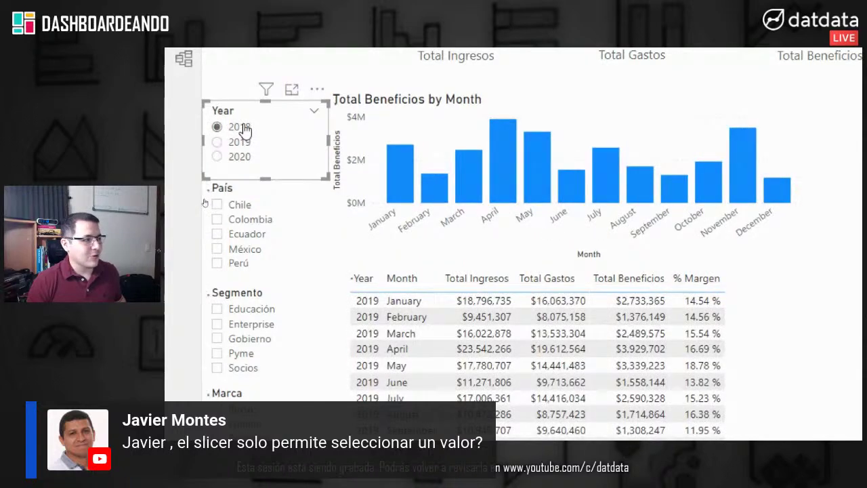
{"action": "left_click", "coordinate": [242, 163]}
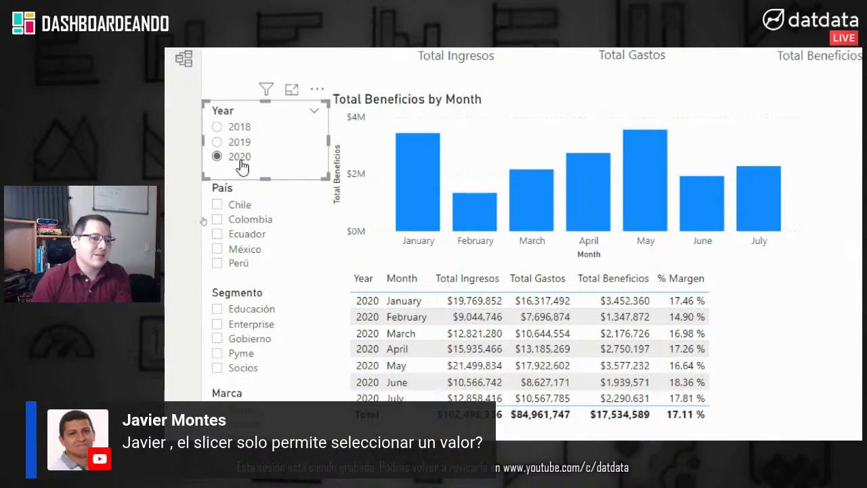
Step: Cycle the Year slicer through 2019 and 2018, leave 2020 selected, then deselect the slicer
{"action": "left_click", "coordinate": [242, 143]}
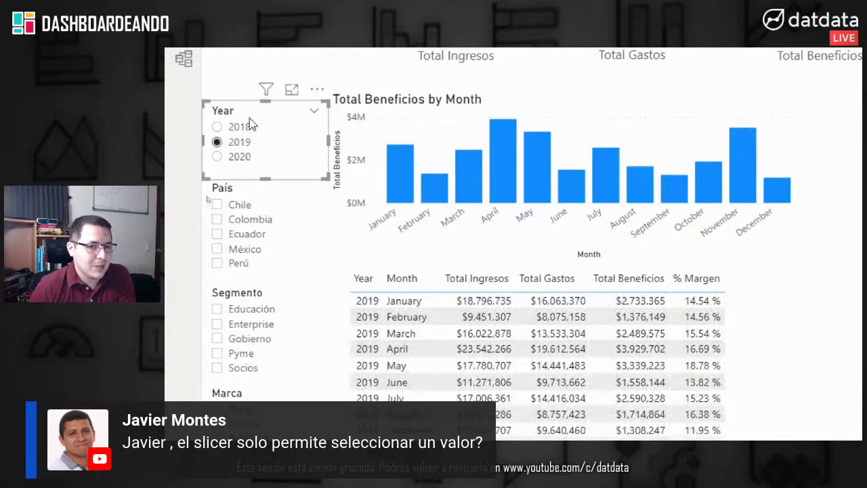
{"action": "left_click", "coordinate": [245, 130]}
{"action": "left_click", "coordinate": [243, 158]}
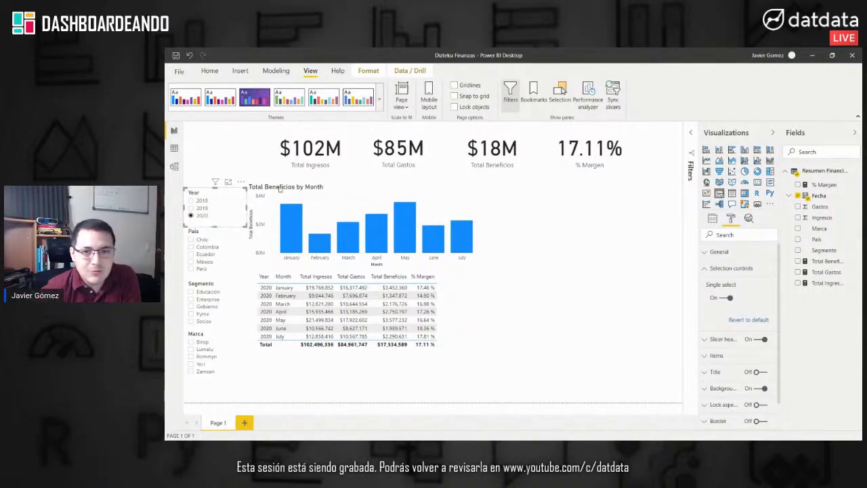
{"action": "left_click", "coordinate": [506, 233]}
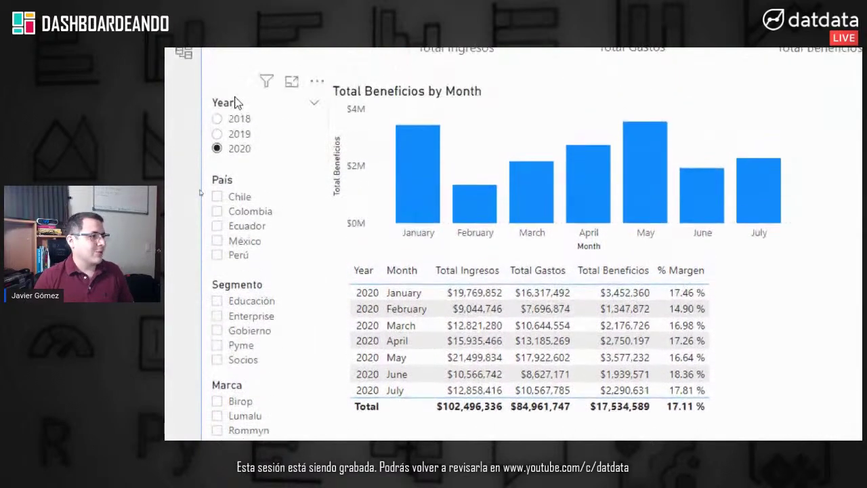
Step: Switch the Year slicer to 2019 and review the table's Year, Month, Ingresos, Gastos, Beneficios, % Margen fields
{"action": "left_click", "coordinate": [246, 138]}
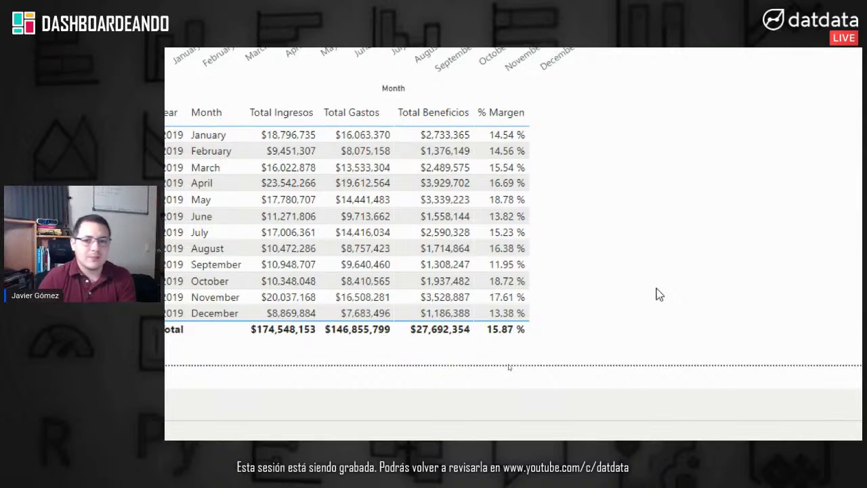
{"action": "scroll", "coordinate": [455, 349], "scroll_direction": "up", "scroll_amount": 1}
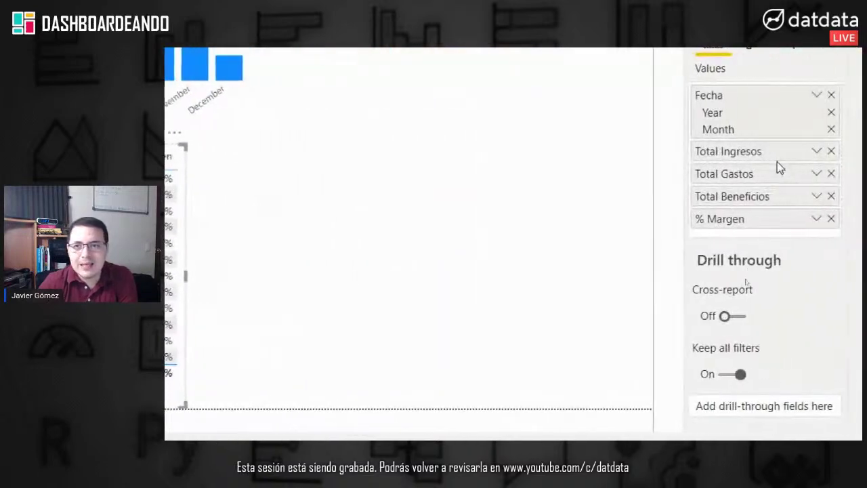
Step: Turn on background colour conditional formatting for Total Beneficios in the table's Format pane
{"action": "left_click", "coordinate": [744, 120]}
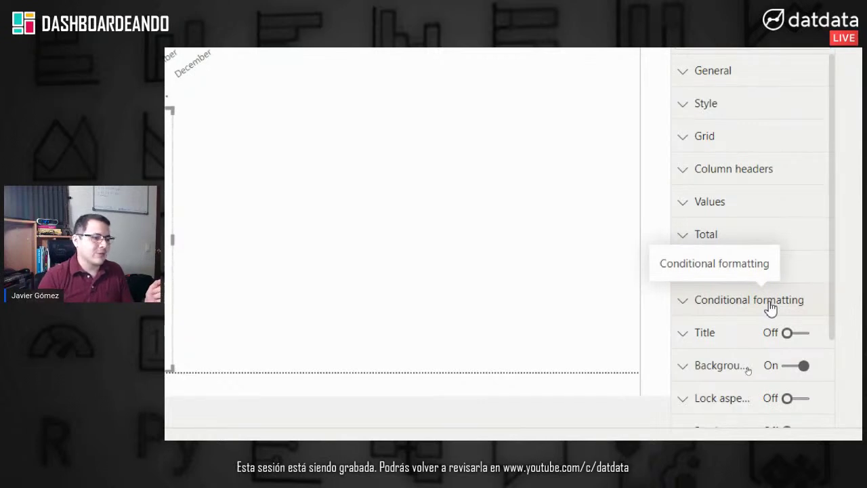
{"action": "left_click", "coordinate": [771, 307]}
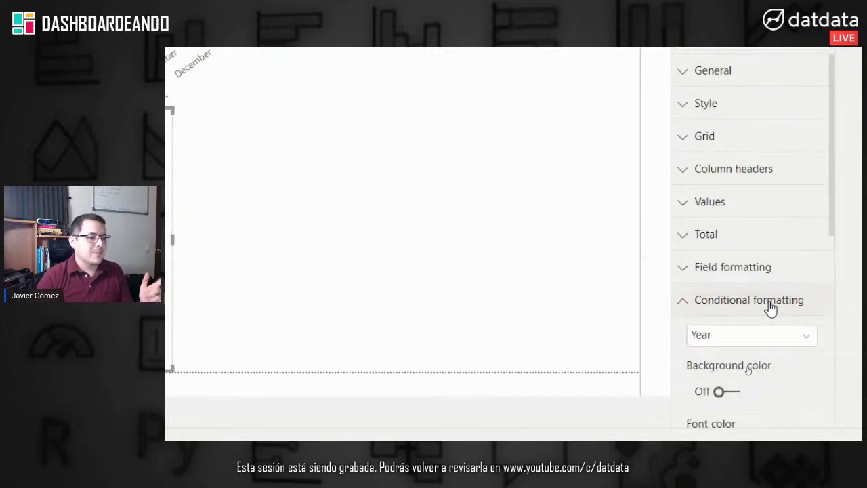
{"action": "left_click", "coordinate": [776, 350]}
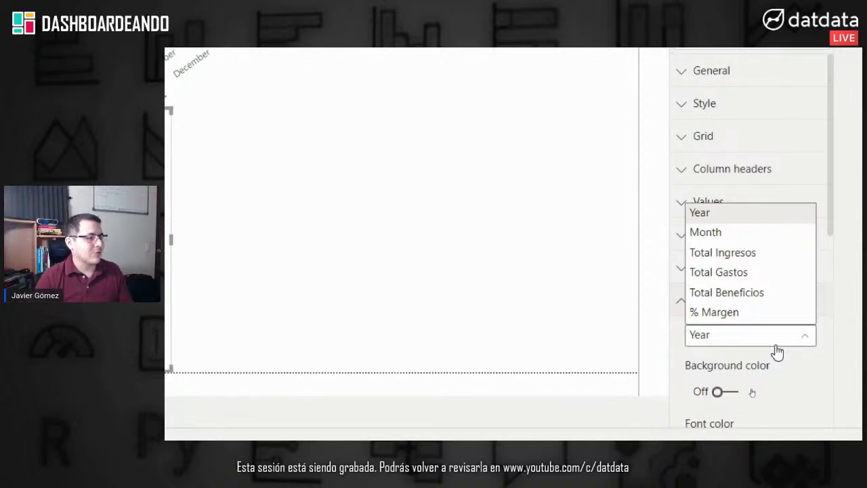
{"action": "left_click", "coordinate": [762, 295]}
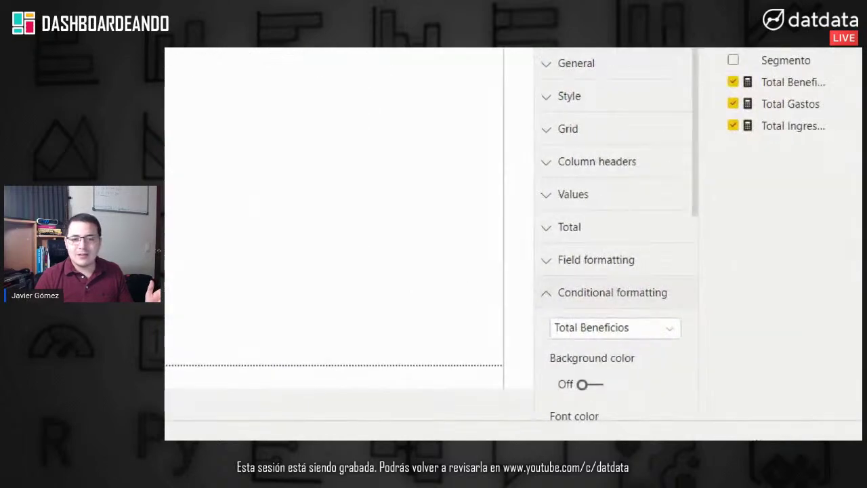
{"action": "scroll", "coordinate": [607, 343], "scroll_direction": "down", "scroll_amount": 5}
{"action": "scroll", "coordinate": [602, 333], "scroll_direction": "up", "scroll_amount": 3}
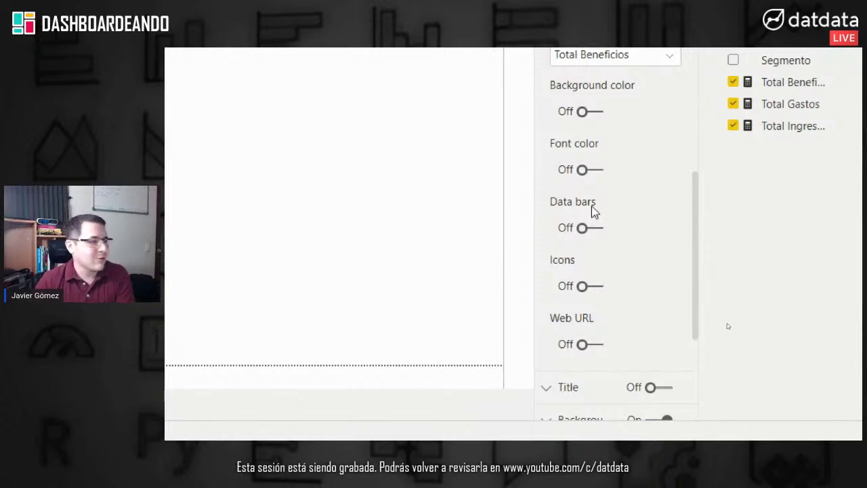
{"action": "mouse_move", "coordinate": [593, 211]}
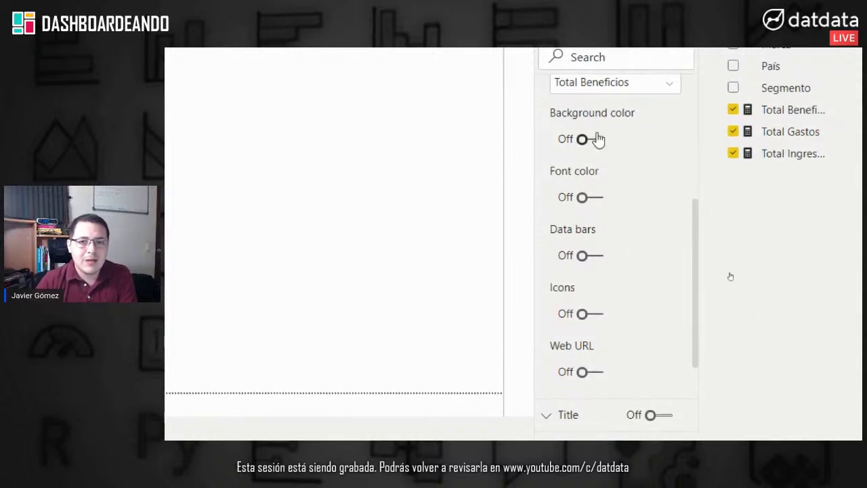
{"action": "left_click", "coordinate": [597, 139]}
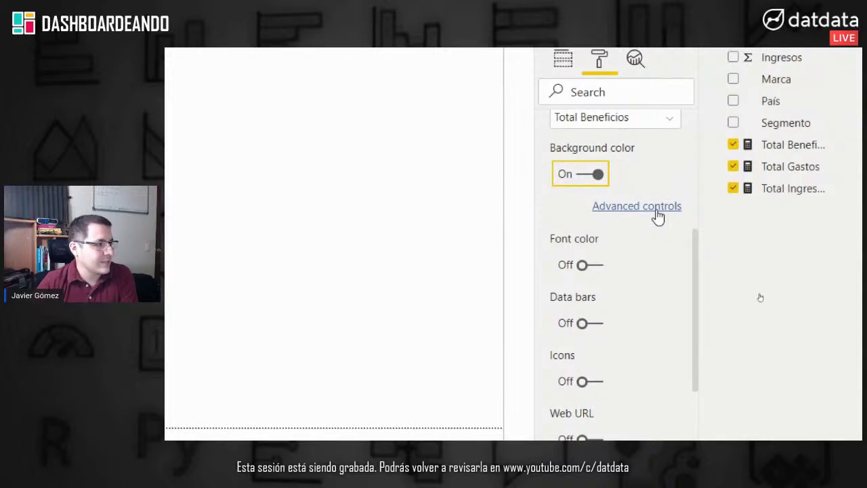
Step: Set the colour scale's highest value to green and lowest value to red, and apply it
{"action": "left_click", "coordinate": [658, 211]}
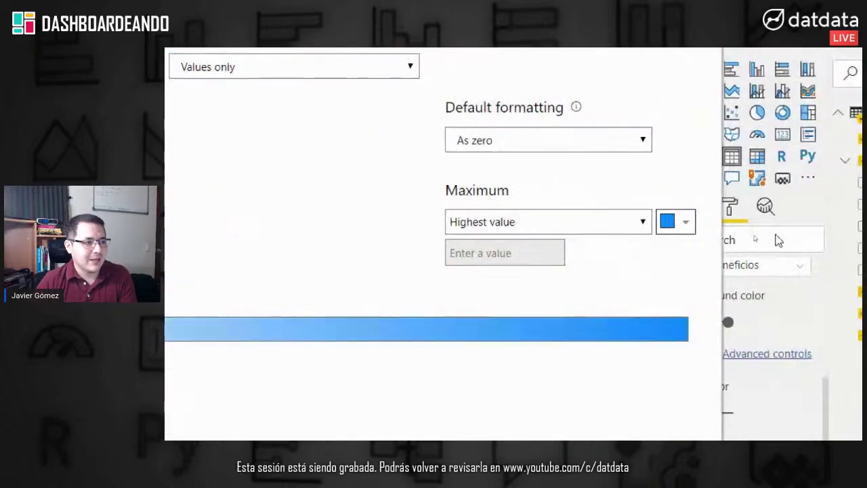
{"action": "left_click", "coordinate": [688, 225]}
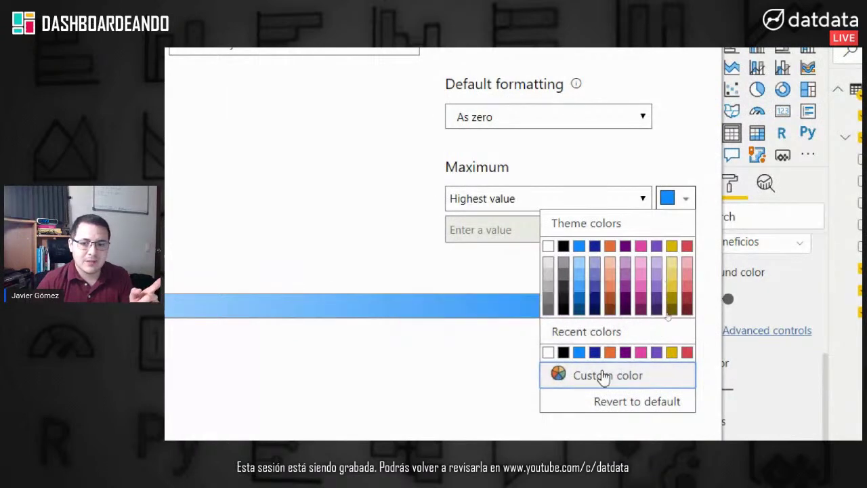
{"action": "left_click", "coordinate": [582, 374]}
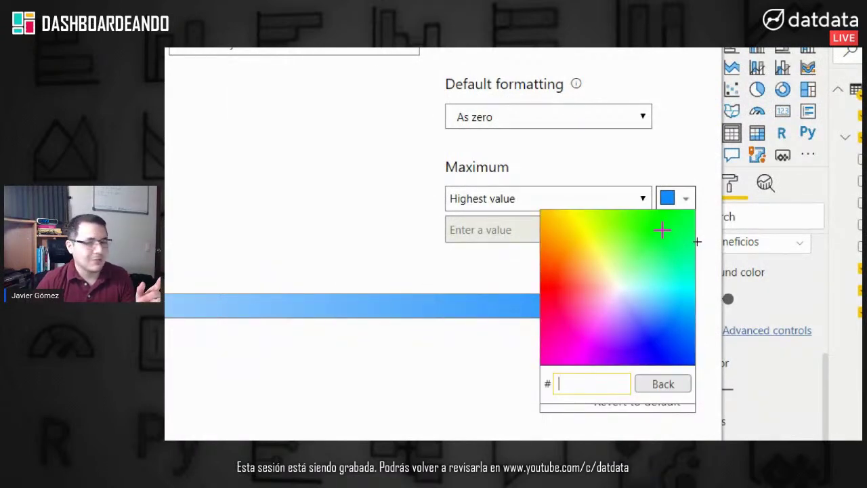
{"action": "left_click", "coordinate": [663, 231]}
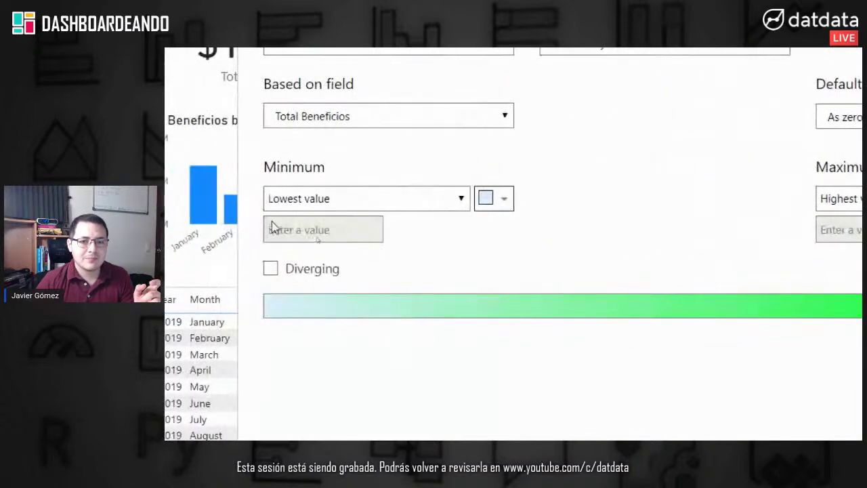
{"action": "left_click", "coordinate": [506, 201]}
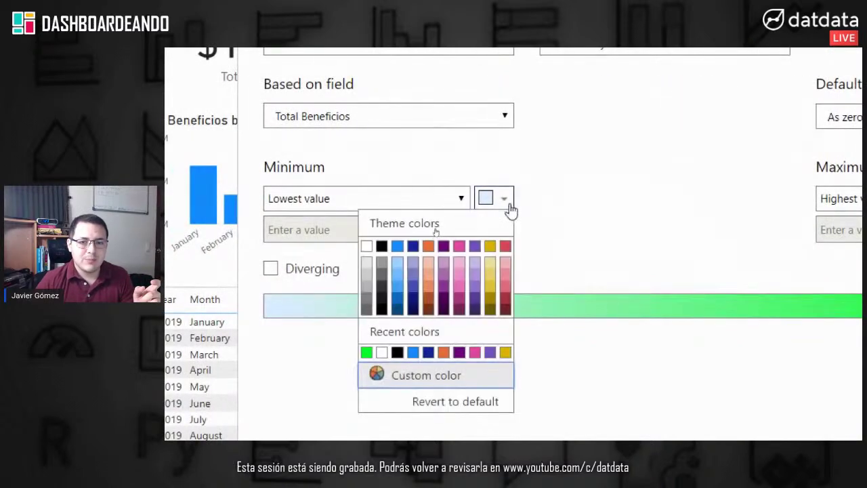
{"action": "left_click", "coordinate": [505, 246]}
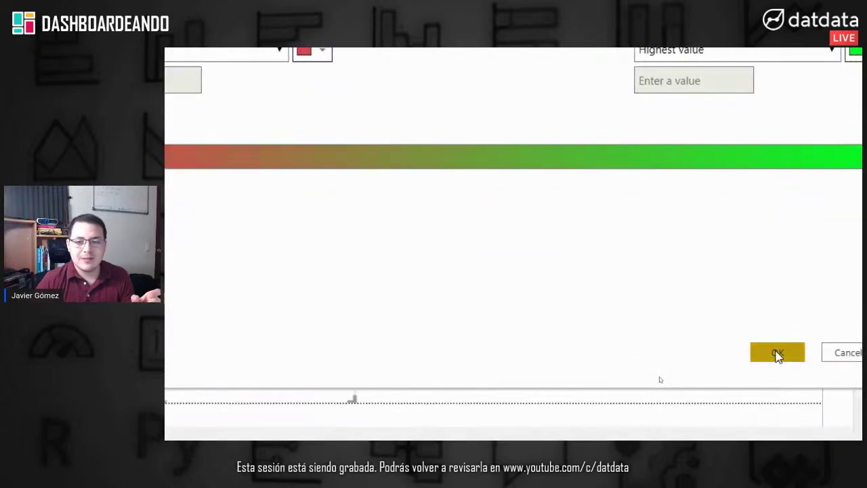
{"action": "left_click", "coordinate": [789, 417]}
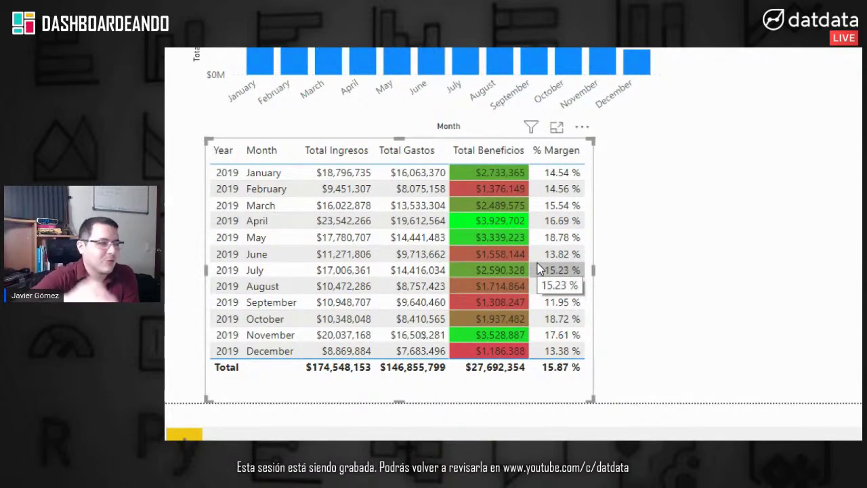
Step: Deselect the table to review the red-to-green shaded Total Beneficios cells
{"action": "left_click", "coordinate": [678, 246]}
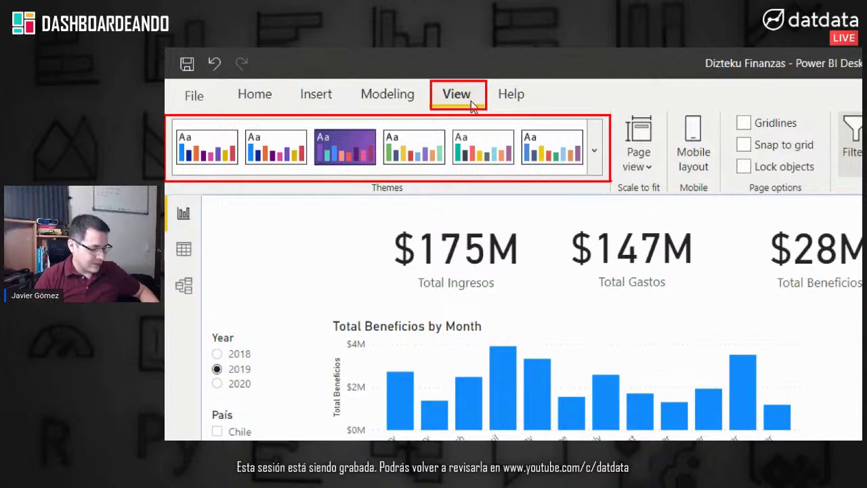
Step: Apply the Divergent theme from the full Themes gallery, turning the monthly profit bars red
{"action": "left_click", "coordinate": [598, 134]}
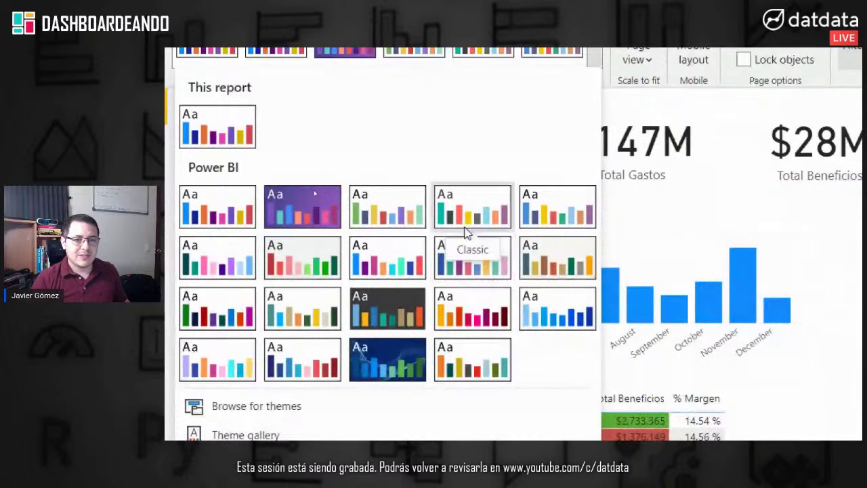
{"action": "left_click", "coordinate": [303, 264]}
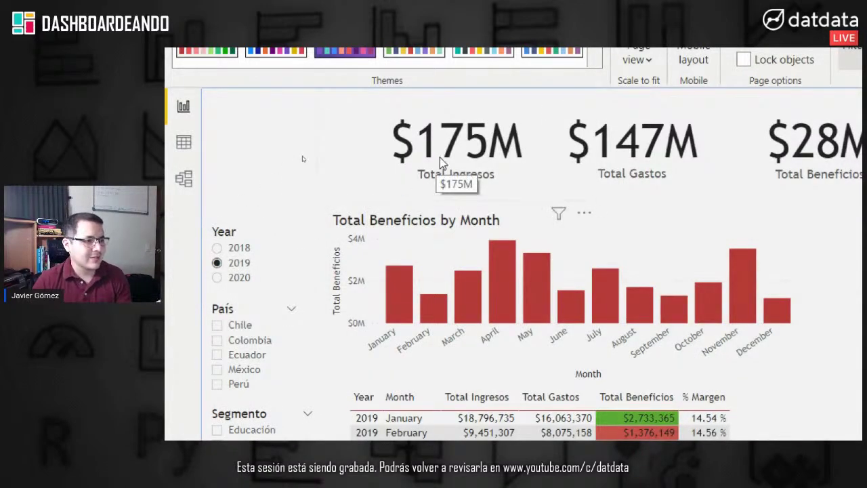
{"action": "scroll", "coordinate": [563, 241], "scroll_direction": "down", "scroll_amount": 4}
{"action": "scroll", "coordinate": [615, 331], "scroll_direction": "down", "scroll_amount": 3}
{"action": "scroll", "coordinate": [494, 248], "scroll_direction": "right", "scroll_amount": 5}
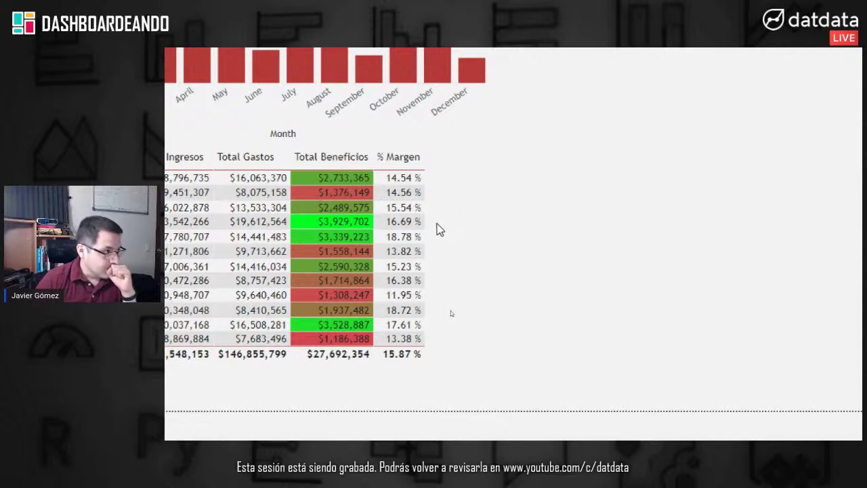
{"action": "scroll", "coordinate": [434, 385], "scroll_direction": "down", "scroll_amount": 1}
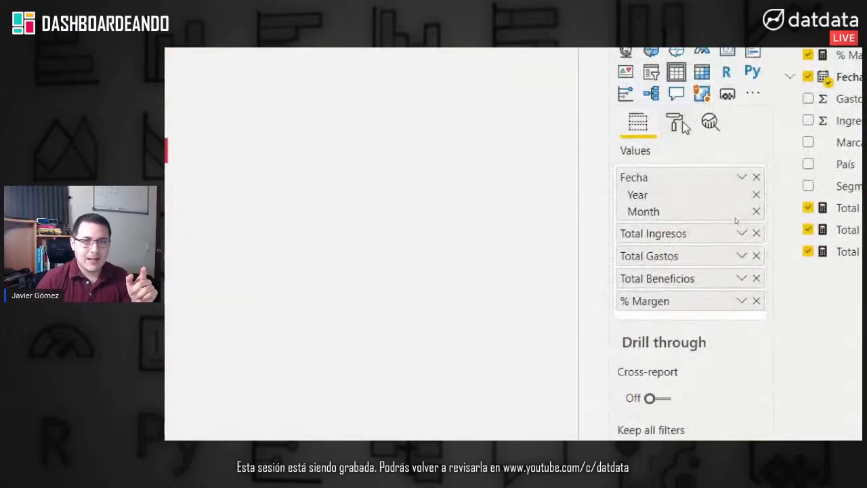
Step: Bring up the Total Beneficios background colour scale settings under conditional formatting again
{"action": "left_click", "coordinate": [680, 124]}
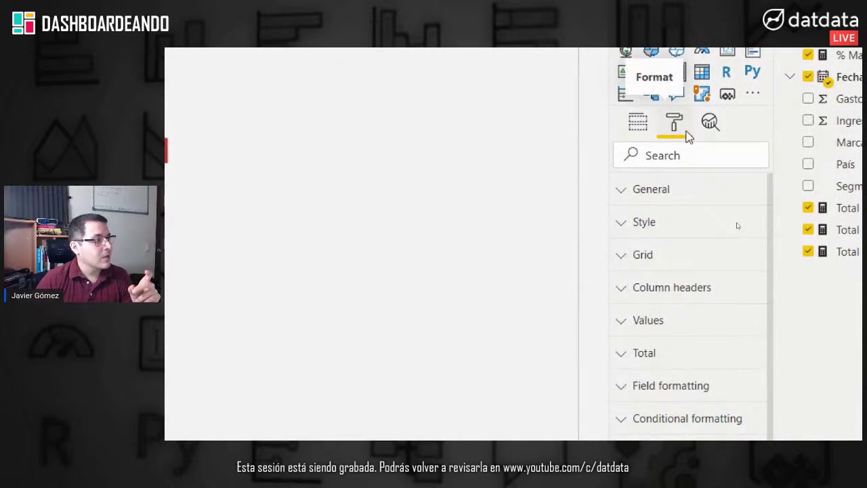
{"action": "left_click", "coordinate": [683, 419]}
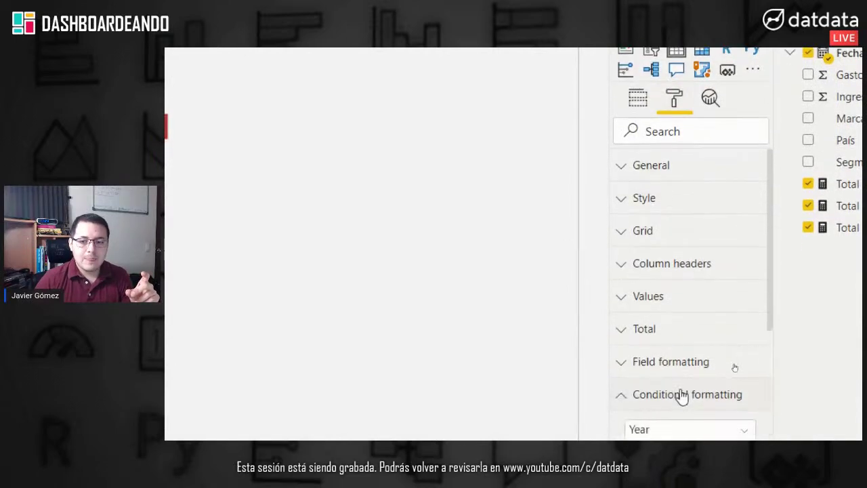
{"action": "scroll", "coordinate": [685, 407], "scroll_direction": "down", "scroll_amount": 3}
{"action": "left_click", "coordinate": [673, 328]}
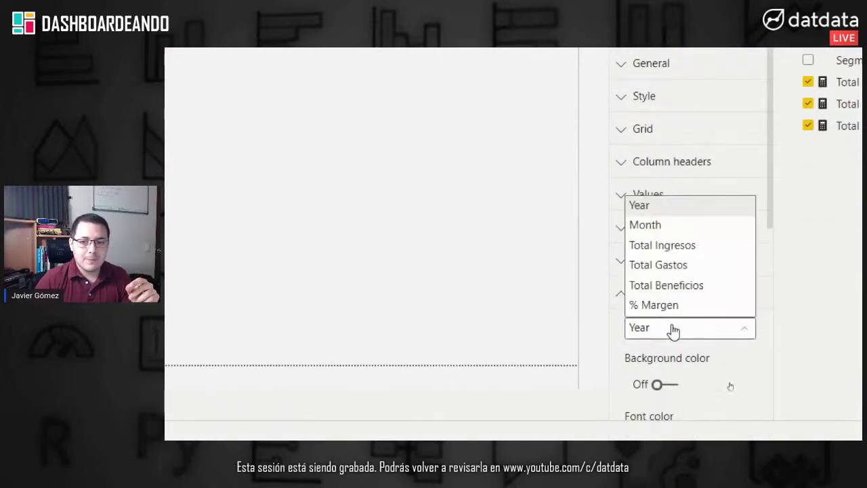
{"action": "left_click", "coordinate": [673, 285]}
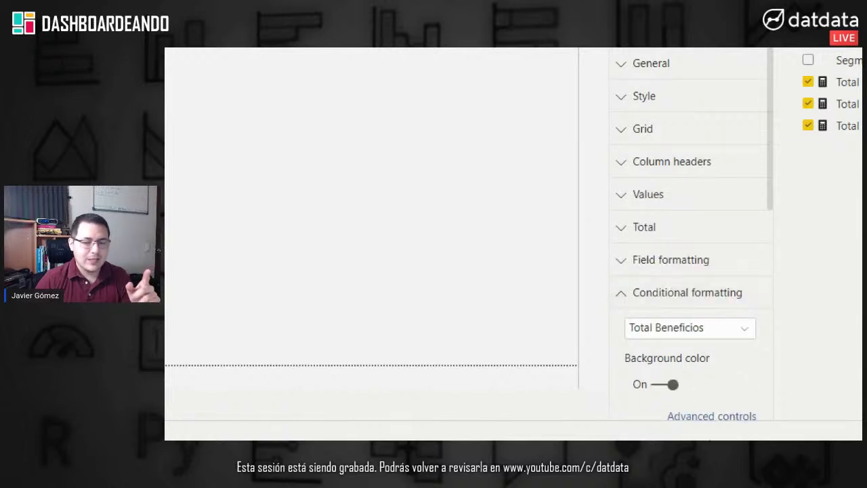
{"action": "scroll", "coordinate": [715, 379], "scroll_direction": "down", "scroll_amount": 3}
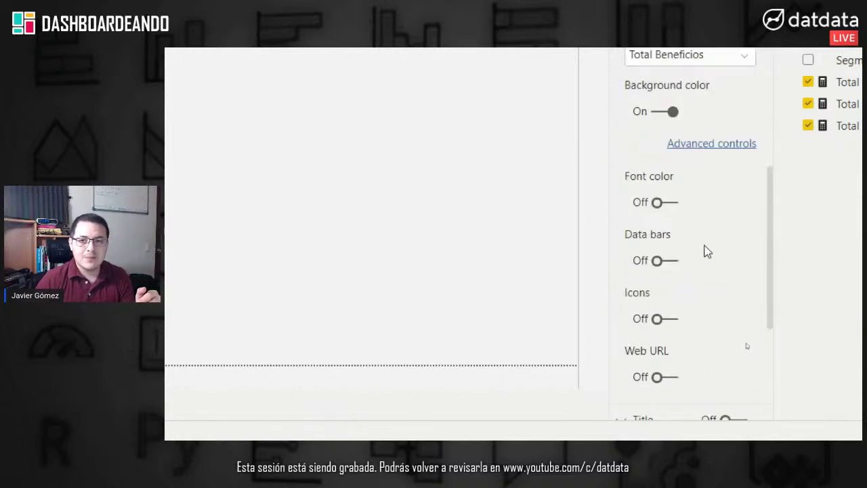
{"action": "scroll", "coordinate": [704, 241], "scroll_direction": "up", "scroll_amount": 1}
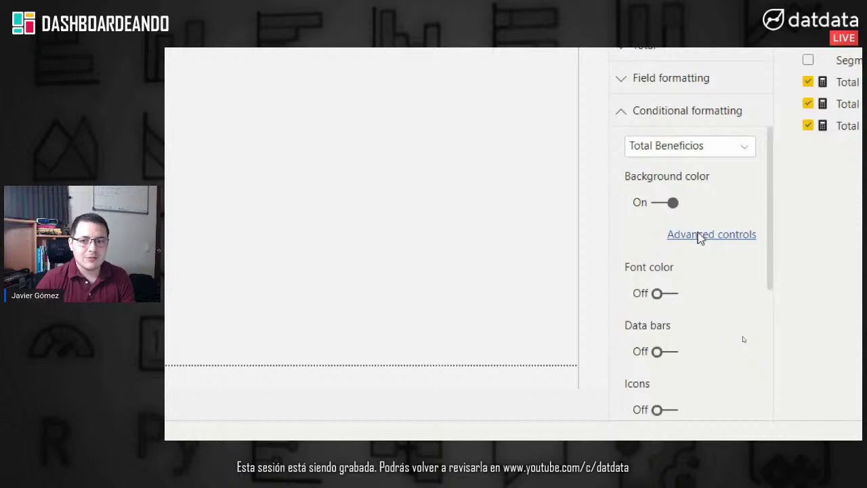
{"action": "left_click", "coordinate": [700, 236]}
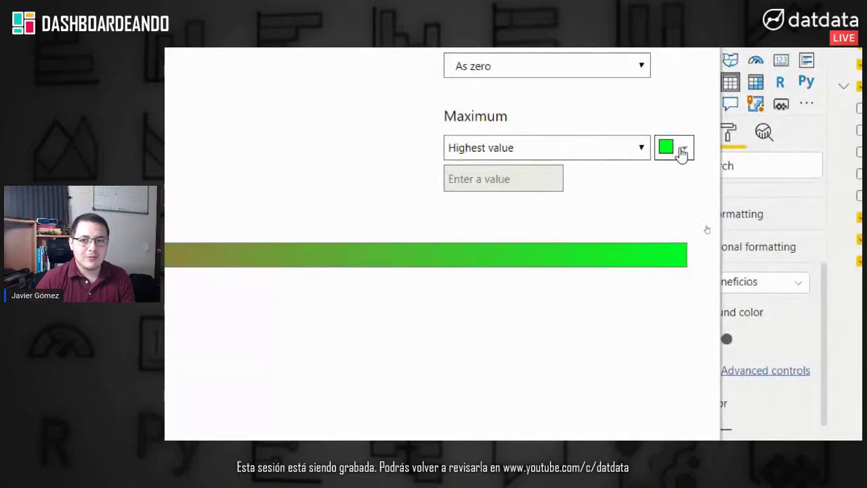
Step: Set the highest value to the theme's green and the lowest to its bright red, and confirm
{"action": "left_click", "coordinate": [685, 151]}
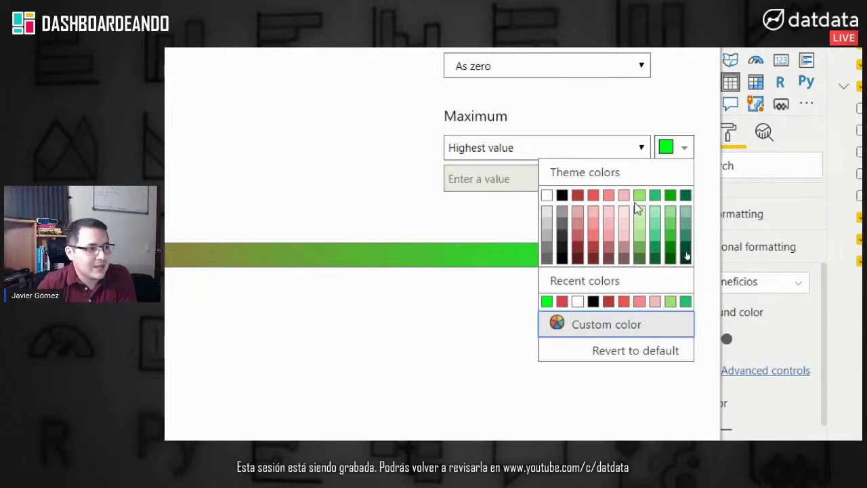
{"action": "left_click", "coordinate": [671, 200]}
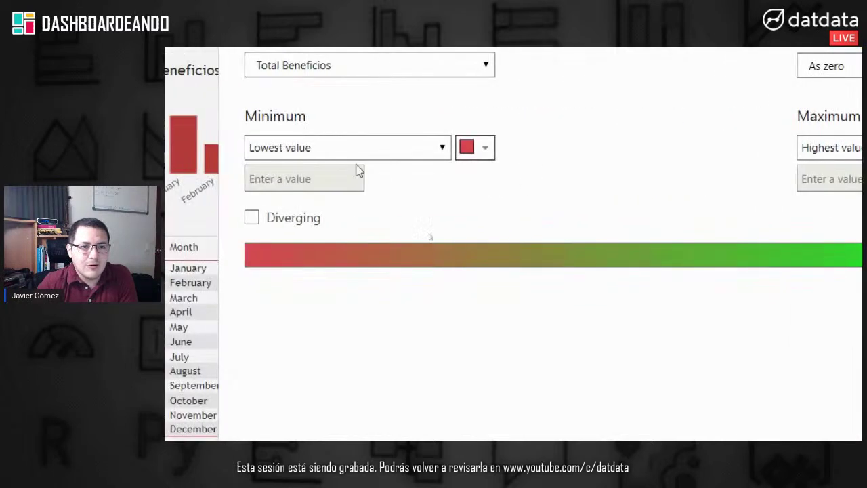
{"action": "left_click", "coordinate": [168, 147]}
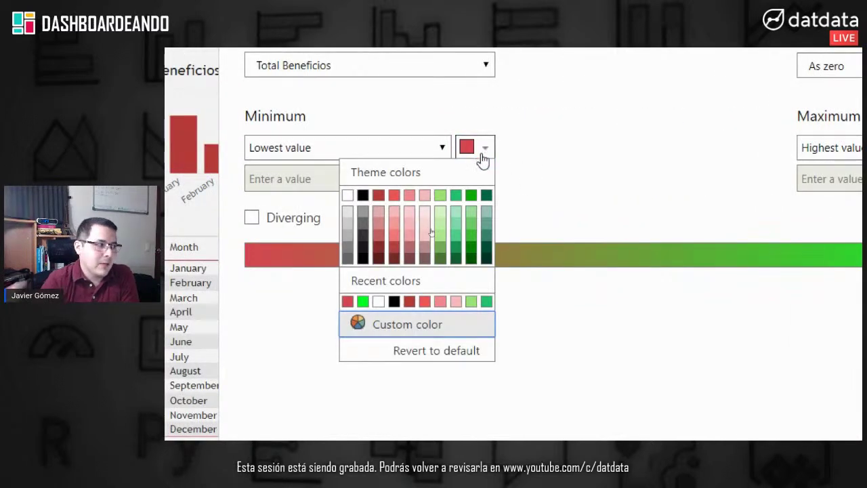
{"action": "left_click", "coordinate": [395, 197]}
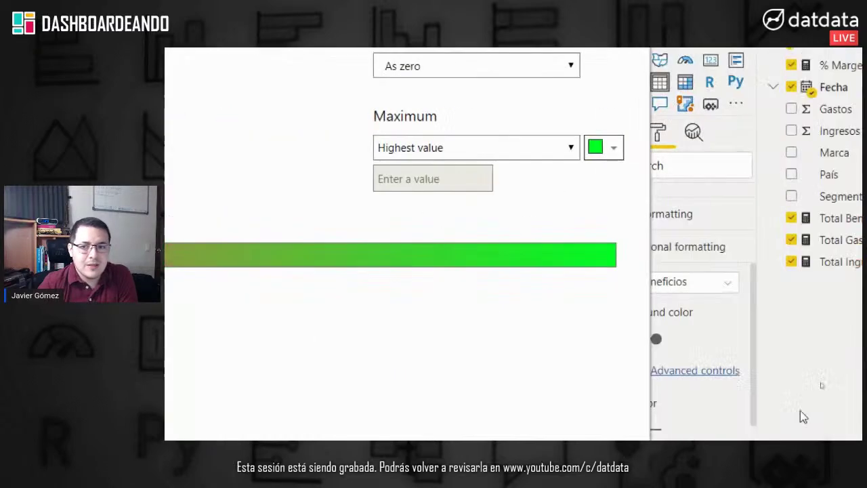
{"action": "left_click", "coordinate": [460, 315]}
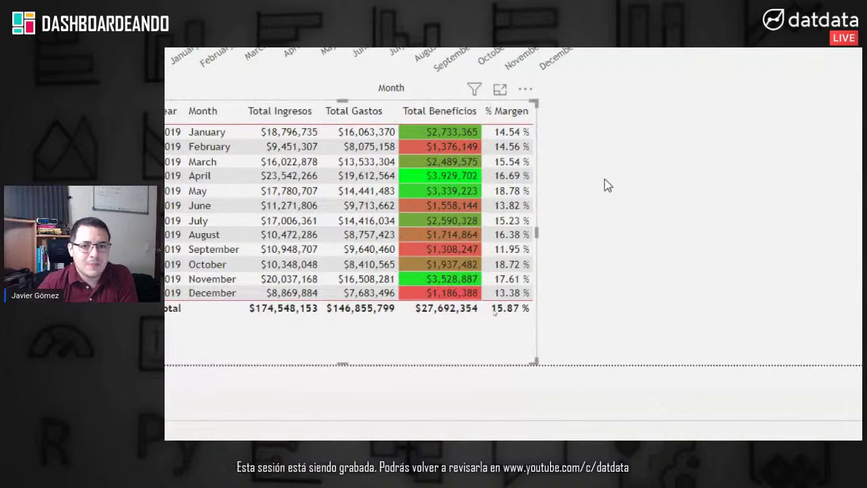
Step: Replace the Total Beneficios background colour with data bars, after briefly trying font colour
{"action": "left_click", "coordinate": [707, 234]}
{"action": "left_click", "coordinate": [648, 204]}
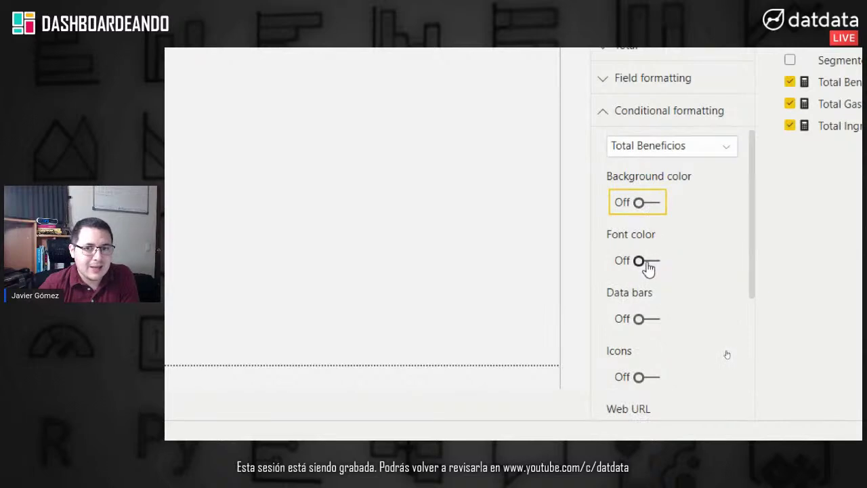
{"action": "left_click", "coordinate": [647, 263]}
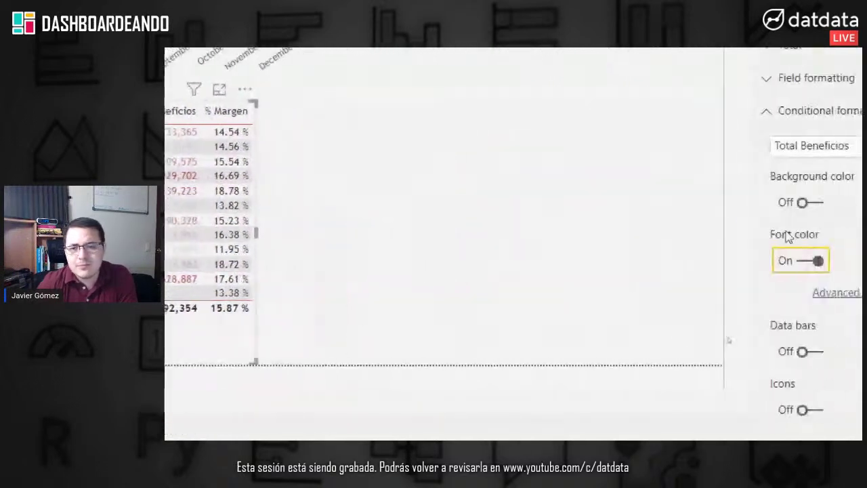
{"action": "left_click", "coordinate": [616, 267]}
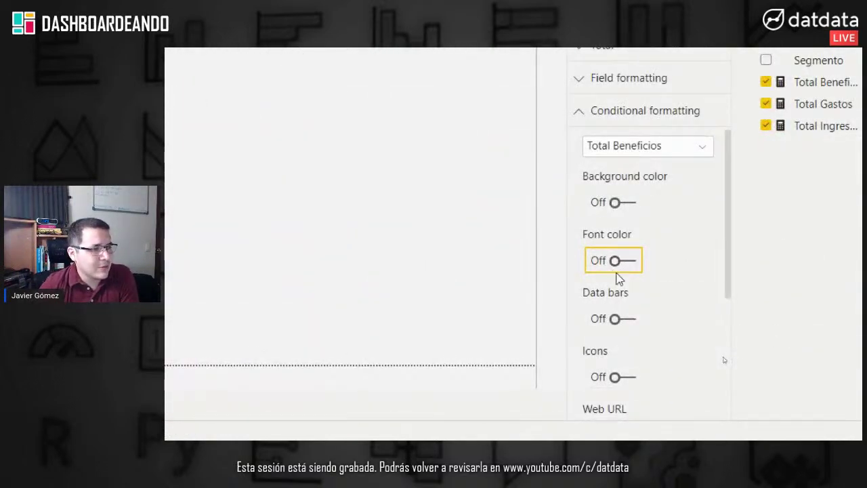
{"action": "left_click", "coordinate": [626, 319]}
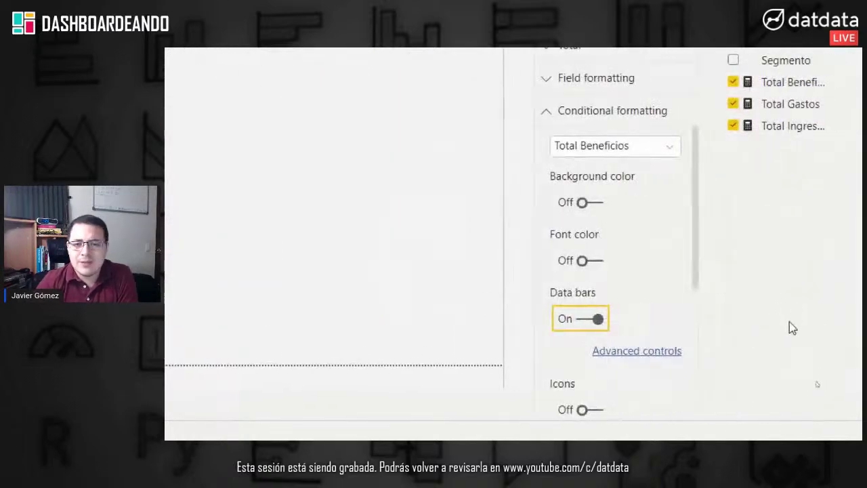
Step: Colour the Total Beneficios data bars #a7e7c5 for positive and #f7bbbb for negative values
{"action": "left_click", "coordinate": [651, 358]}
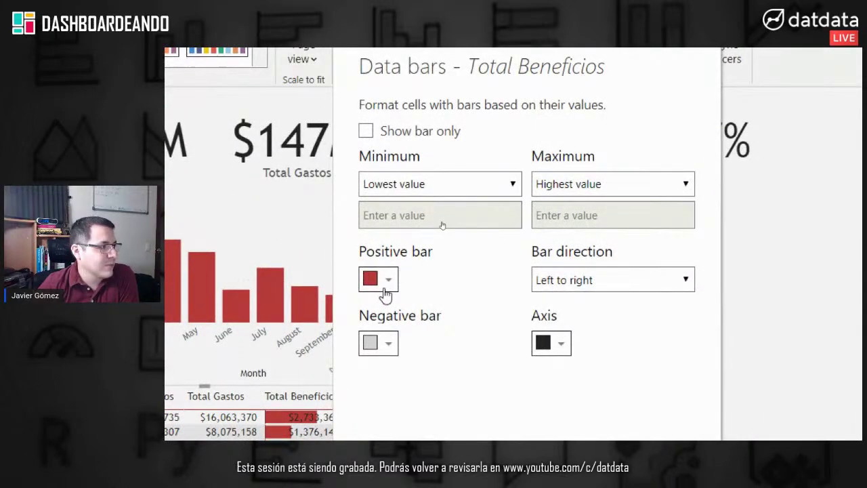
{"action": "left_click", "coordinate": [384, 294]}
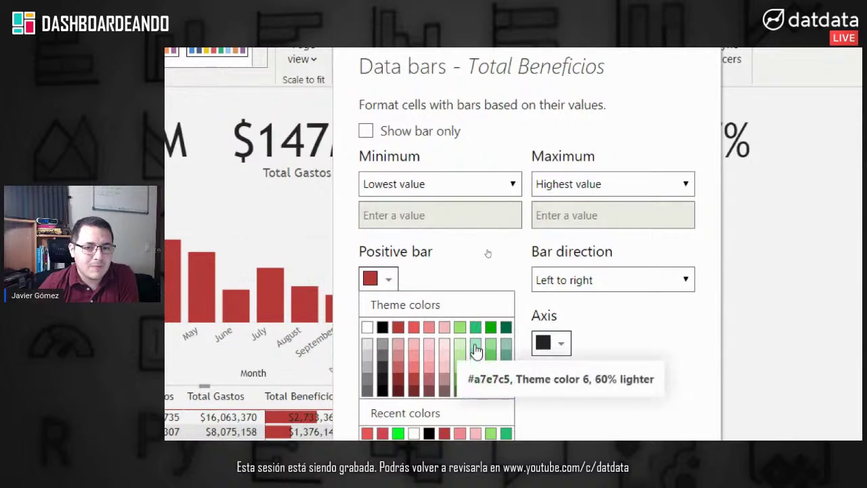
{"action": "left_click", "coordinate": [477, 350]}
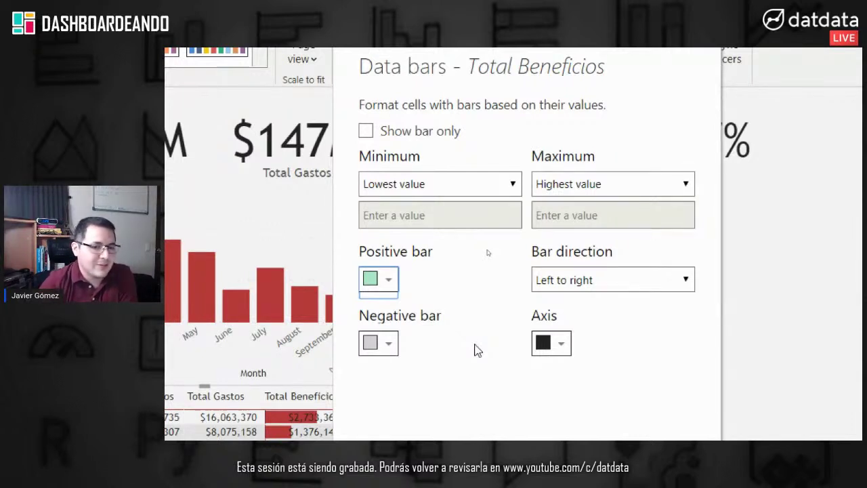
{"action": "left_click", "coordinate": [396, 282]}
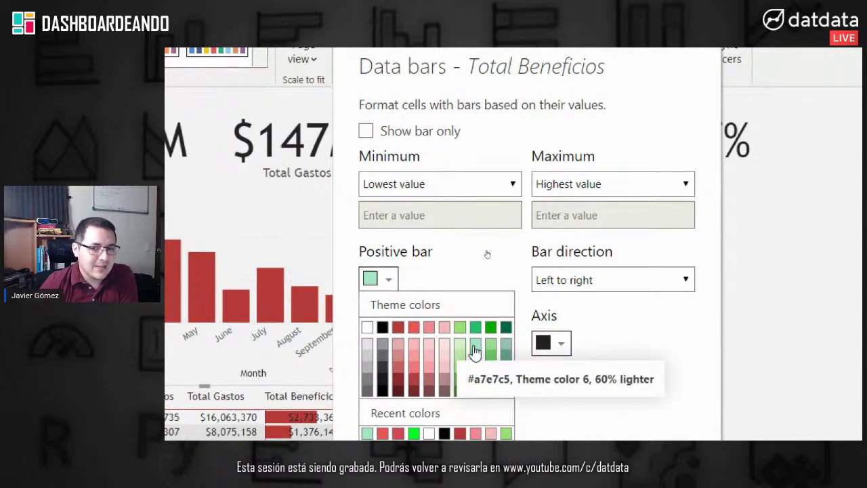
{"action": "left_click", "coordinate": [481, 262]}
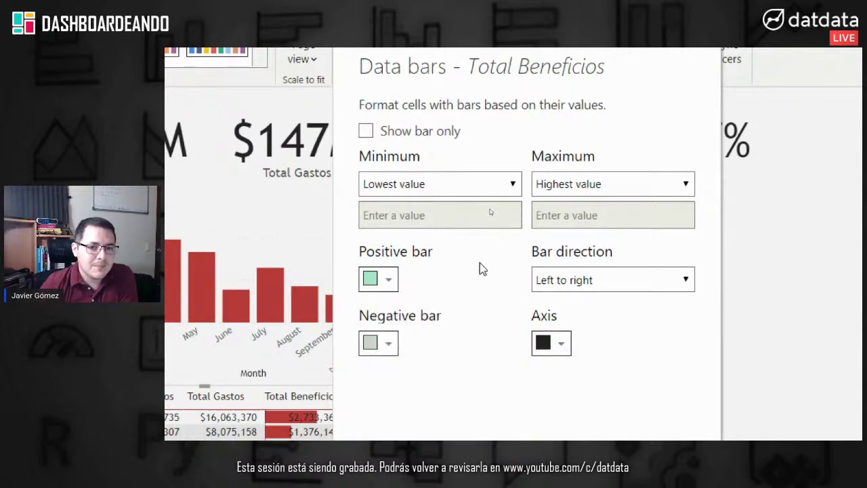
{"action": "left_click", "coordinate": [391, 348]}
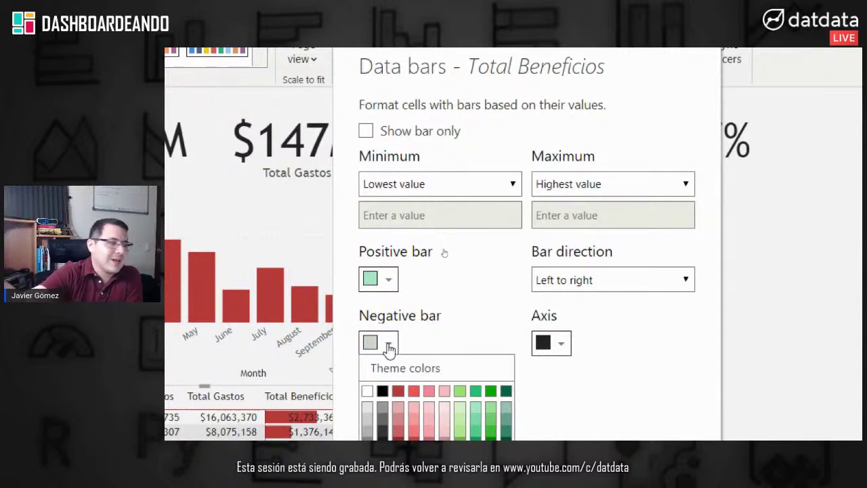
{"action": "scroll", "coordinate": [406, 380], "scroll_direction": "down", "scroll_amount": 2}
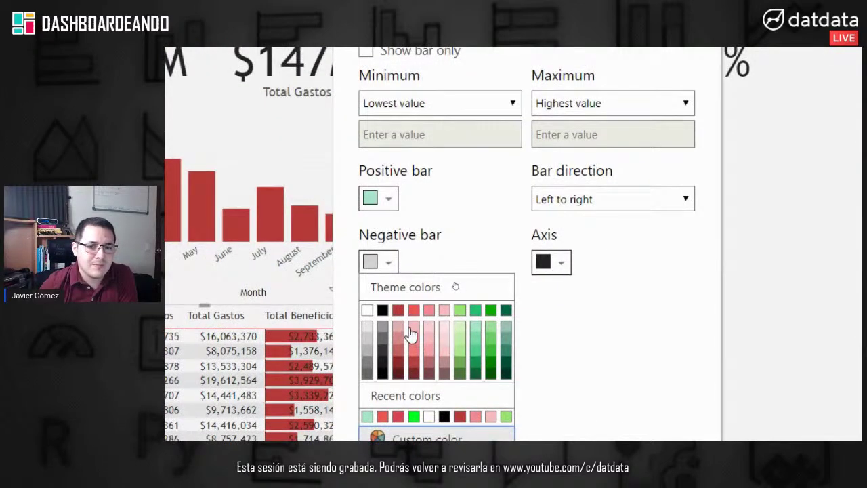
{"action": "left_click", "coordinate": [413, 332]}
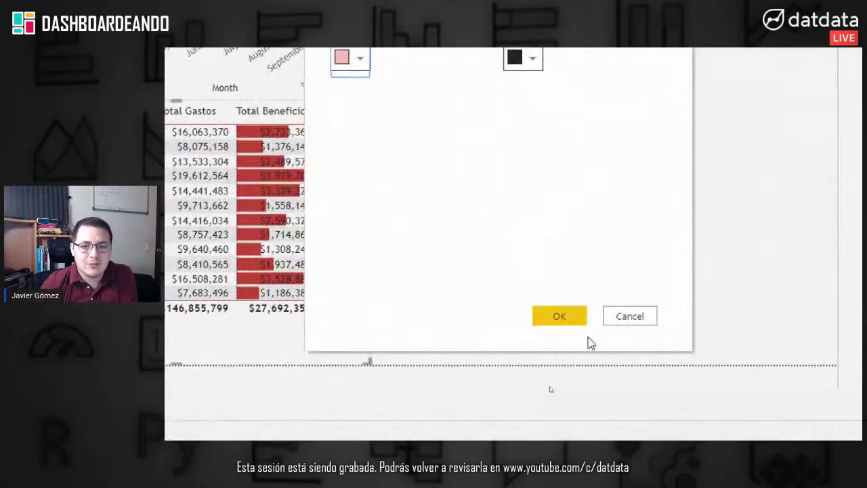
{"action": "left_click", "coordinate": [569, 316]}
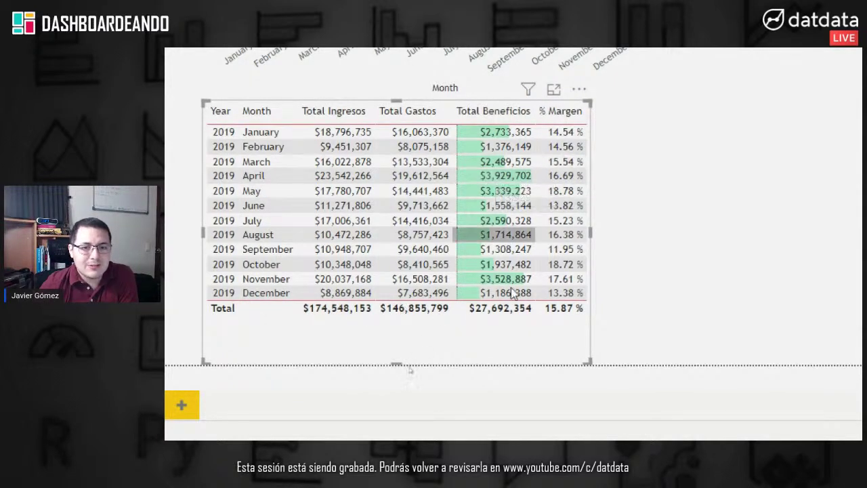
Step: Collapse conditional formatting and apply the Minimal table style from the Style settings
{"action": "scroll", "coordinate": [796, 247], "scroll_direction": "right", "scroll_amount": 3}
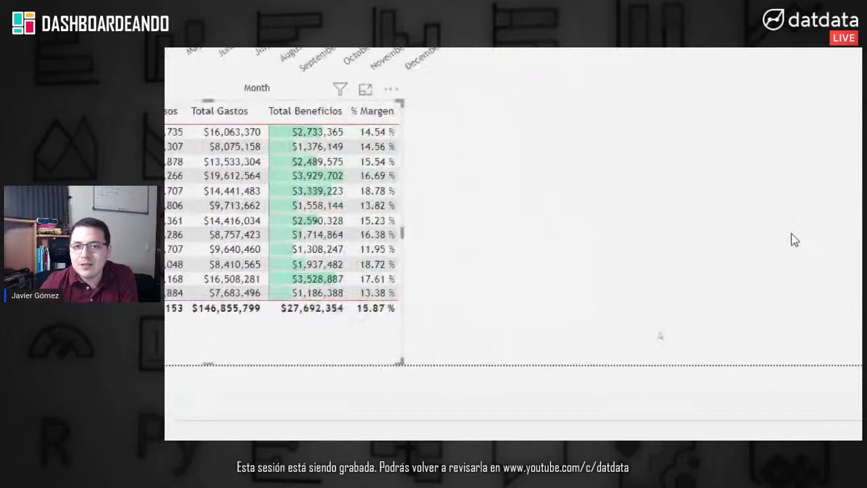
{"action": "left_click", "coordinate": [680, 223]}
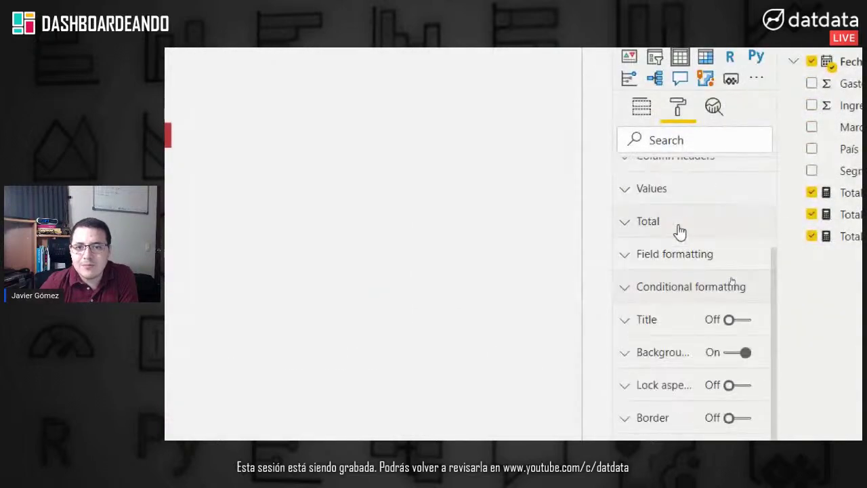
{"action": "scroll", "coordinate": [678, 231], "scroll_direction": "up", "scroll_amount": 3}
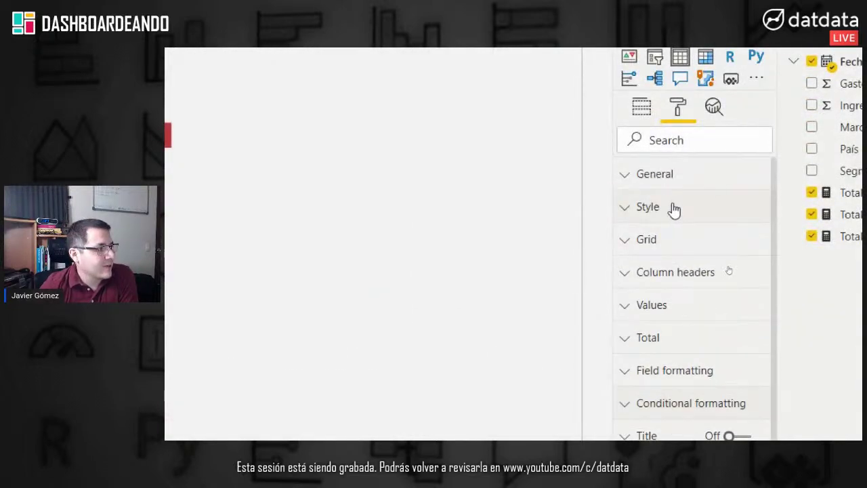
{"action": "left_click", "coordinate": [673, 209]}
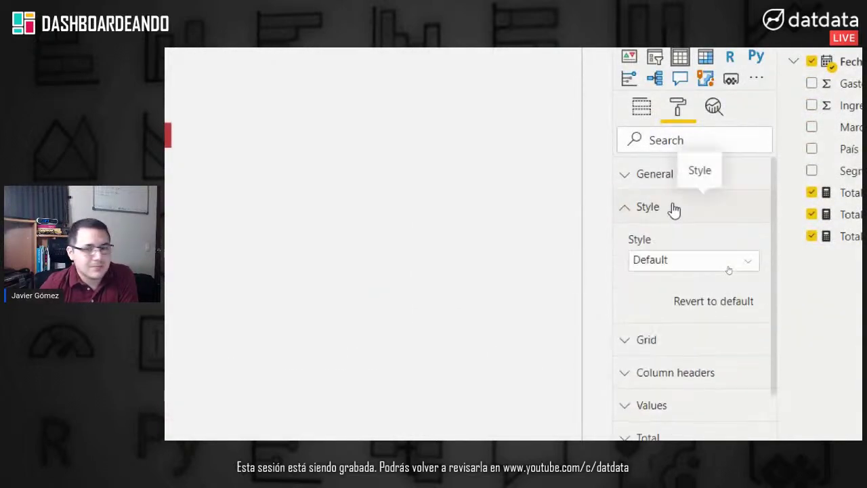
{"action": "left_click", "coordinate": [685, 264]}
{"action": "scroll", "coordinate": [678, 380], "scroll_direction": "down", "scroll_amount": 1}
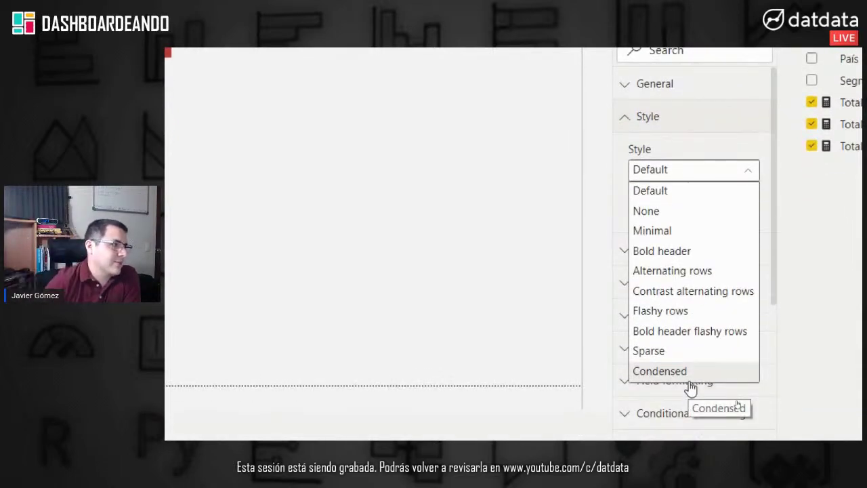
{"action": "left_click", "coordinate": [682, 232]}
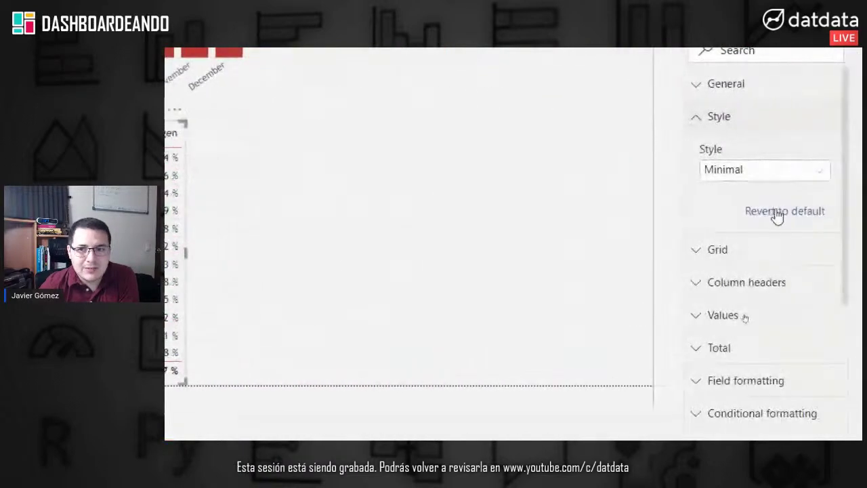
{"action": "left_click", "coordinate": [748, 120]}
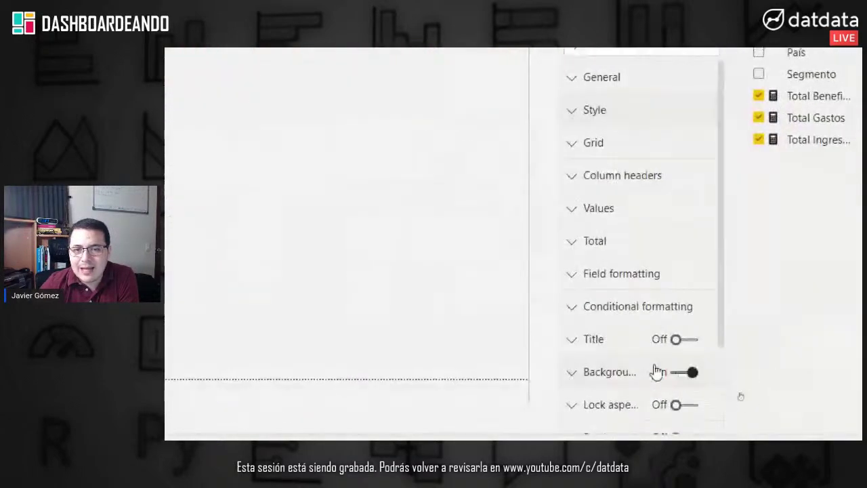
Step: Turn on Icons for % Margen and accept the default red/yellow/green icon rules
{"action": "left_click", "coordinate": [614, 316]}
{"action": "left_click", "coordinate": [643, 345]}
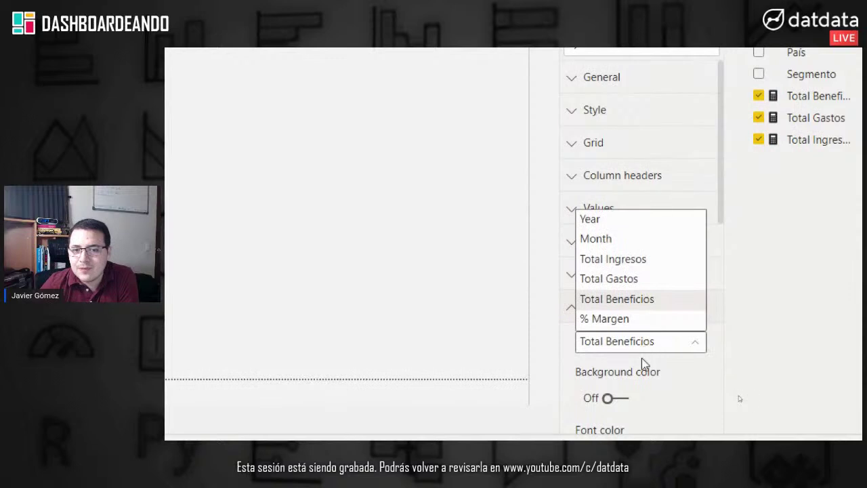
{"action": "left_click", "coordinate": [607, 320]}
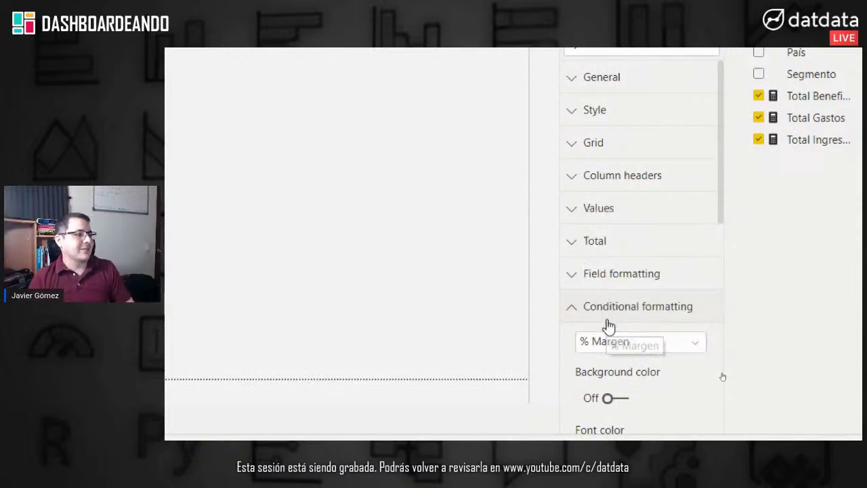
{"action": "scroll", "coordinate": [597, 310], "scroll_direction": "down", "scroll_amount": 5}
{"action": "scroll", "coordinate": [641, 300], "scroll_direction": "up", "scroll_amount": 2}
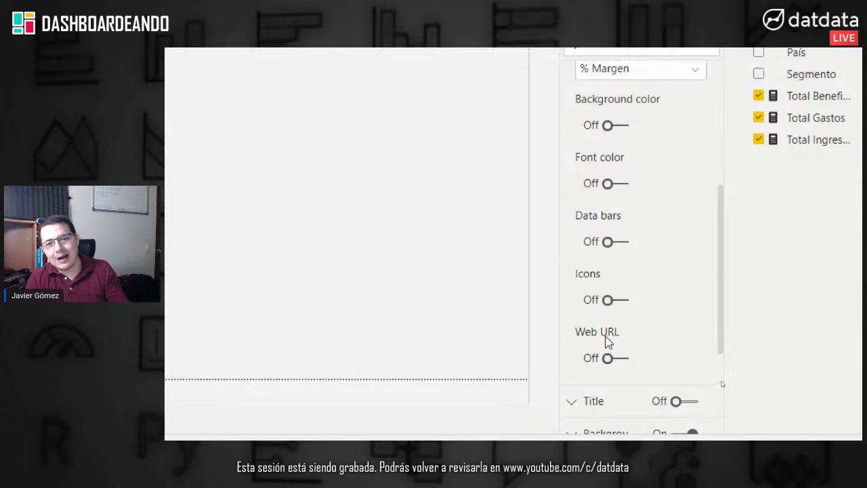
{"action": "left_click", "coordinate": [623, 302]}
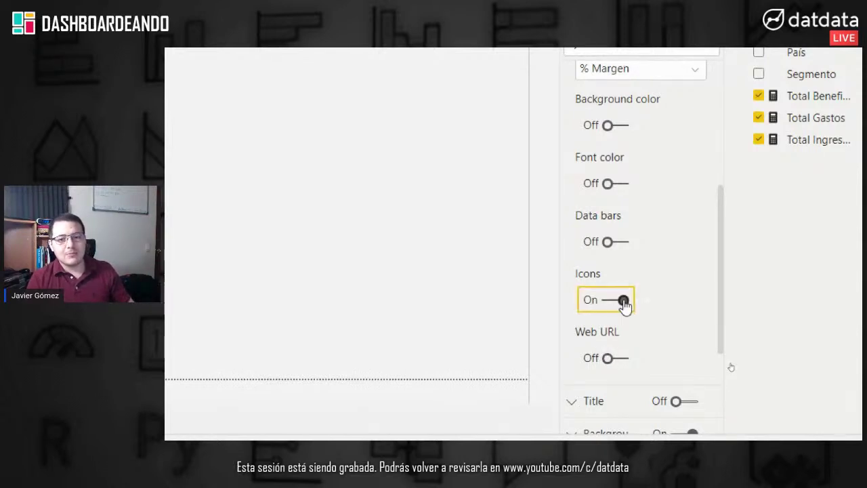
{"action": "left_click", "coordinate": [653, 334]}
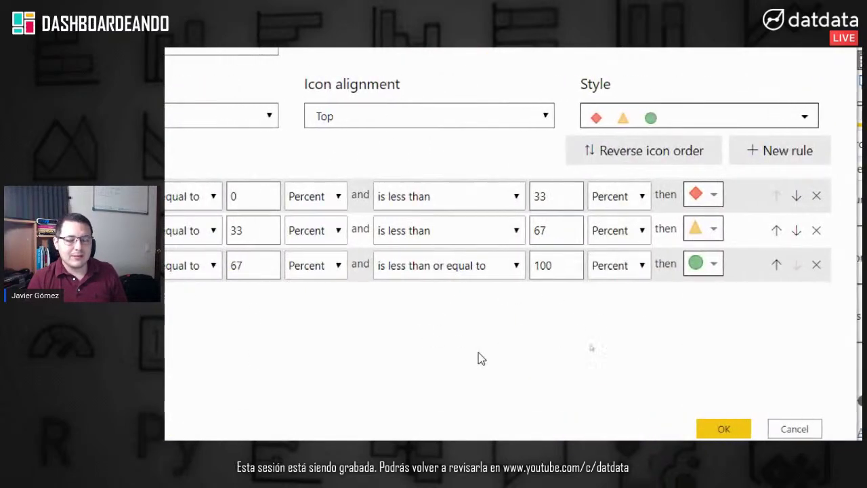
{"action": "left_click", "coordinate": [715, 393]}
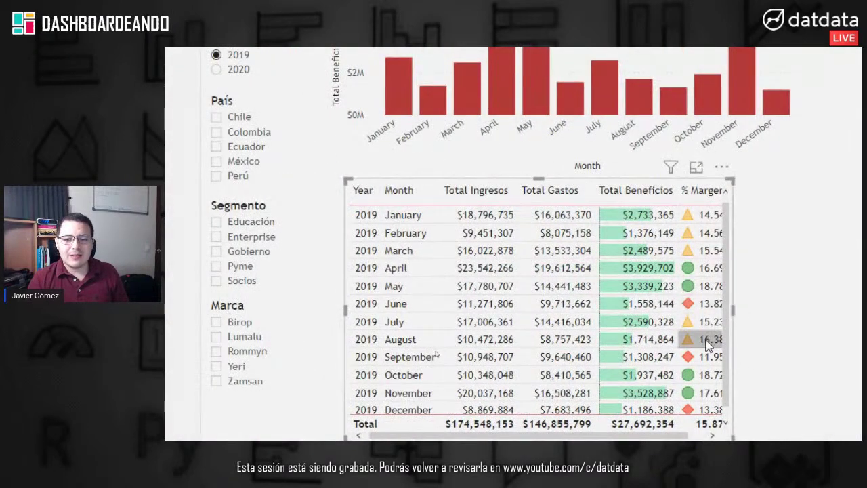
Step: Drag the table's right edge wider so % Margen and its icons show fully
{"action": "scroll", "coordinate": [717, 389], "scroll_direction": "down", "scroll_amount": 1}
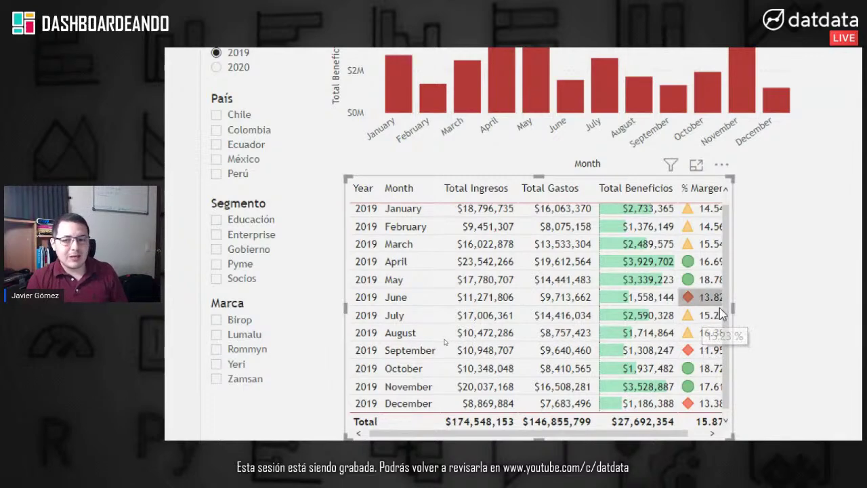
{"action": "left_click_drag", "start_coordinate": [733, 310], "coordinate": [769, 313]}
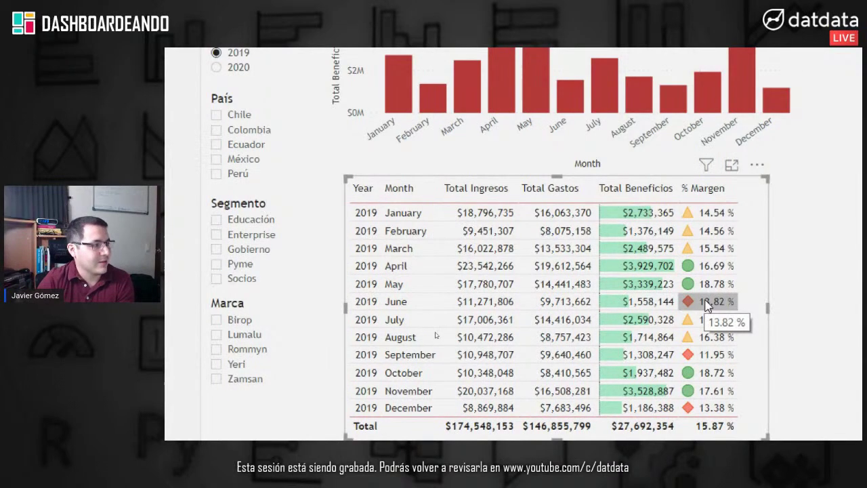
{"action": "scroll", "coordinate": [773, 295], "scroll_direction": "right", "scroll_amount": 3}
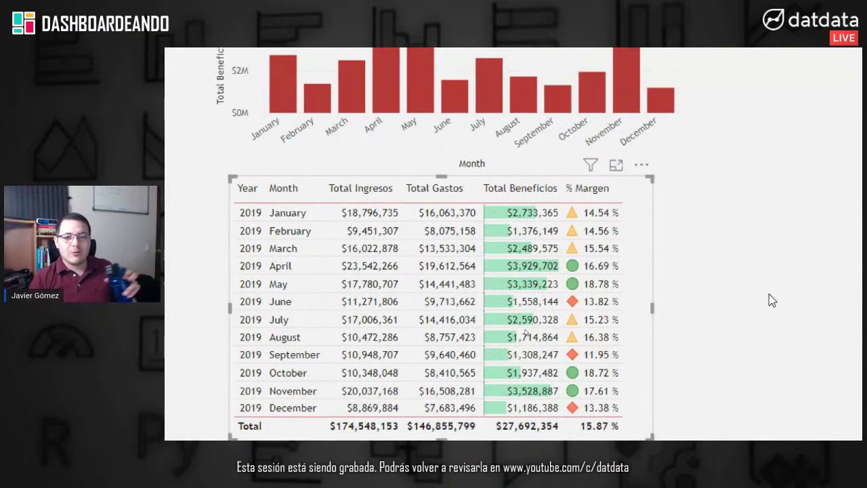
{"action": "scroll", "coordinate": [770, 294], "scroll_direction": "right", "scroll_amount": 5}
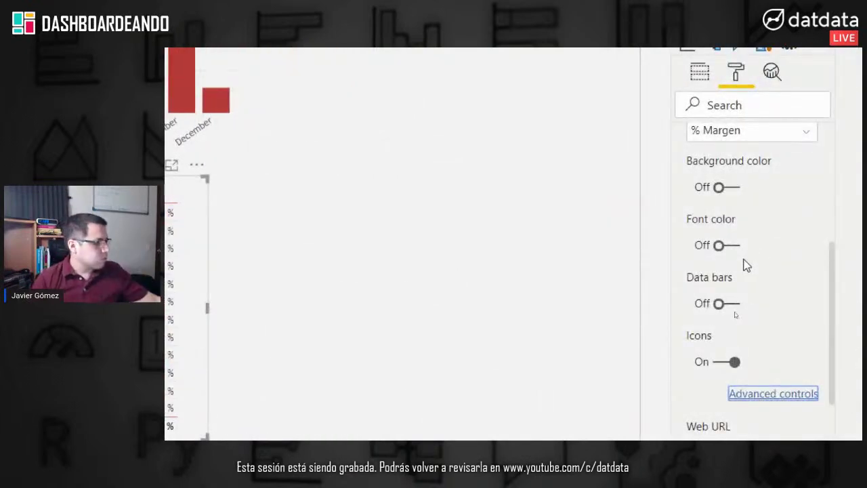
Step: Reopen the % Margen icon rules and keep the icon layout as Left of data
{"action": "scroll", "coordinate": [773, 366], "scroll_direction": "right", "scroll_amount": 1}
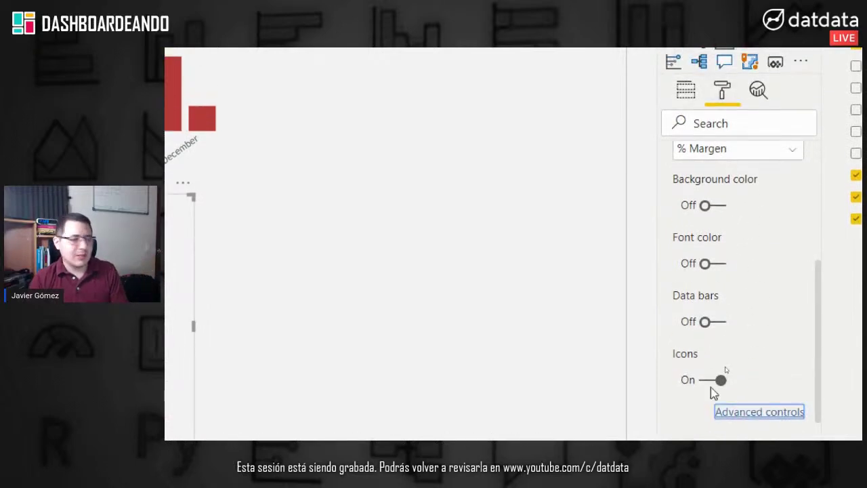
{"action": "left_click", "coordinate": [744, 397]}
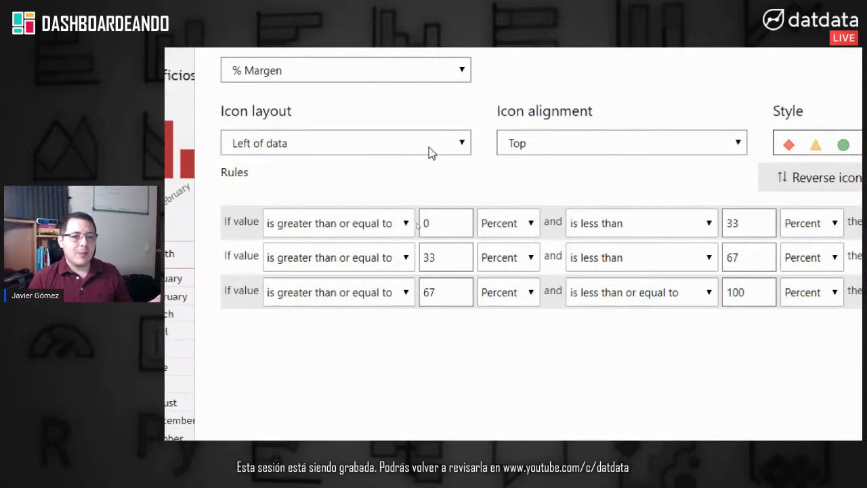
{"action": "left_click", "coordinate": [429, 147]}
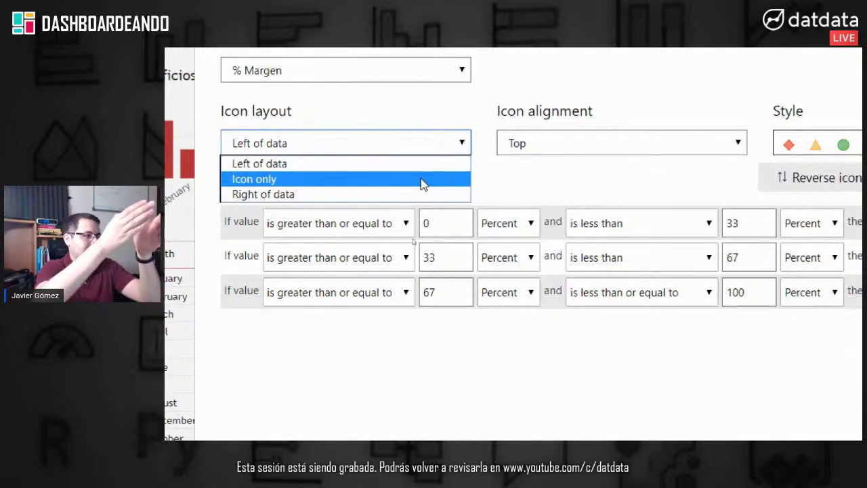
{"action": "left_click", "coordinate": [325, 173]}
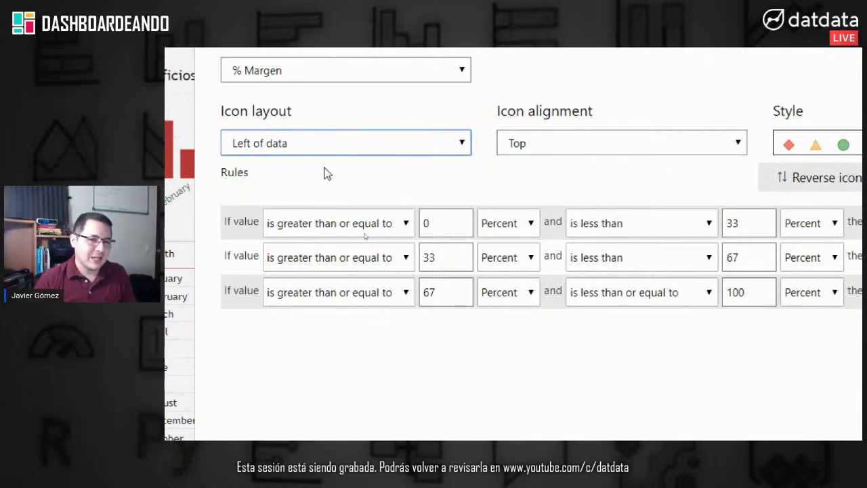
{"action": "scroll", "coordinate": [779, 136], "scroll_direction": "right", "scroll_amount": 2}
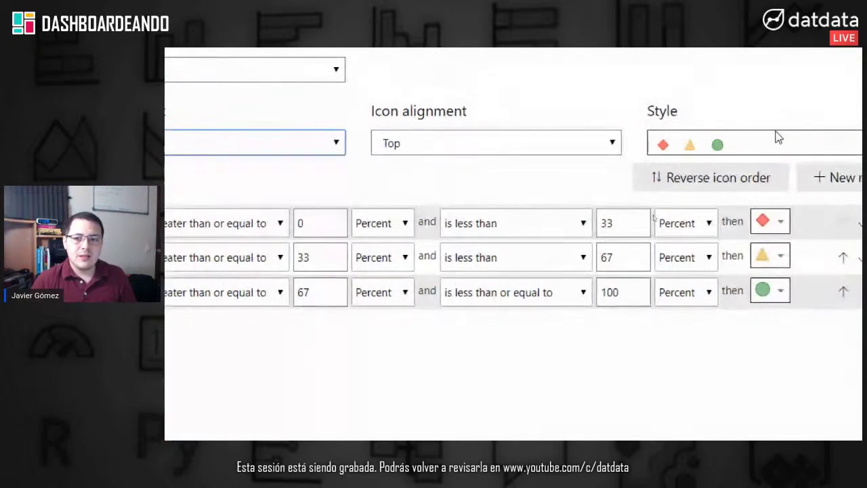
{"action": "scroll", "coordinate": [778, 137], "scroll_direction": "right", "scroll_amount": 1}
Step: Choose the black, red, yellow and green four-circle icon style
{"action": "left_click", "coordinate": [769, 146]}
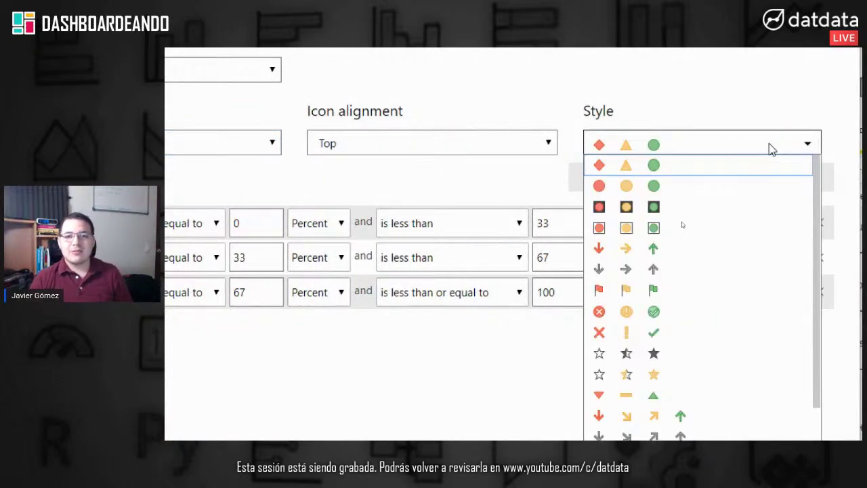
{"action": "scroll", "coordinate": [703, 216], "scroll_direction": "down", "scroll_amount": 3}
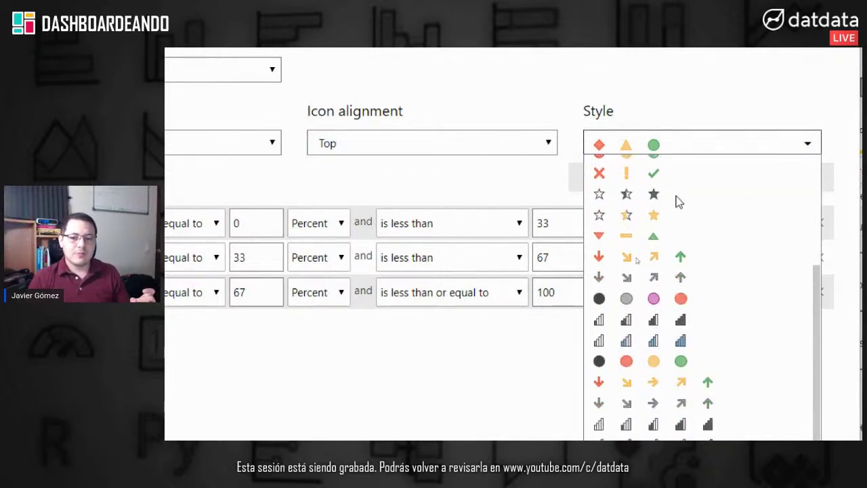
{"action": "scroll", "coordinate": [678, 203], "scroll_direction": "up", "scroll_amount": 3}
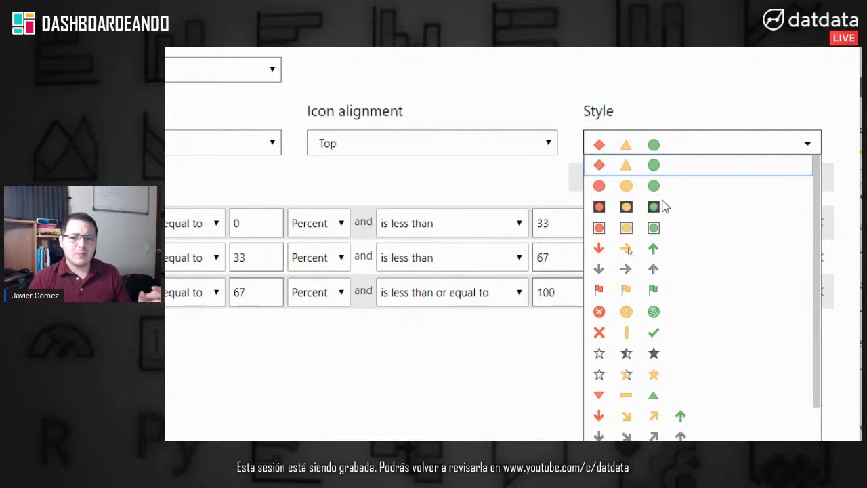
{"action": "left_click", "coordinate": [701, 162]}
{"action": "left_click", "coordinate": [631, 159]}
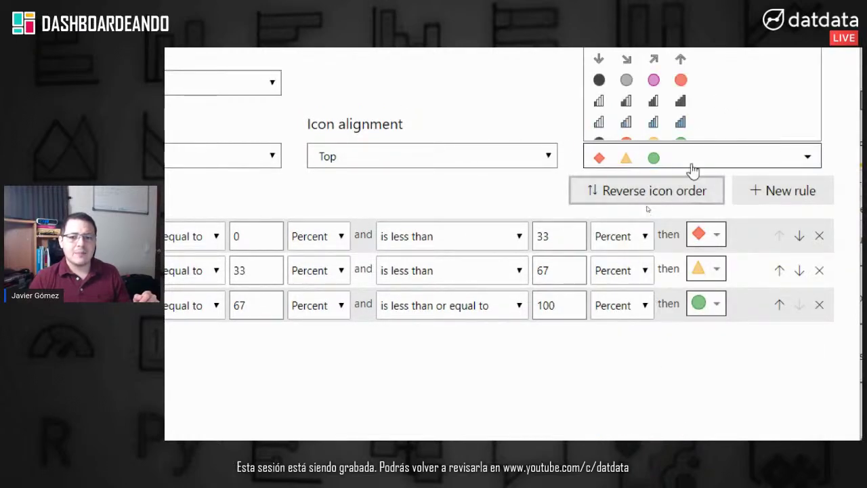
{"action": "scroll", "coordinate": [687, 191], "scroll_direction": "up", "scroll_amount": 2}
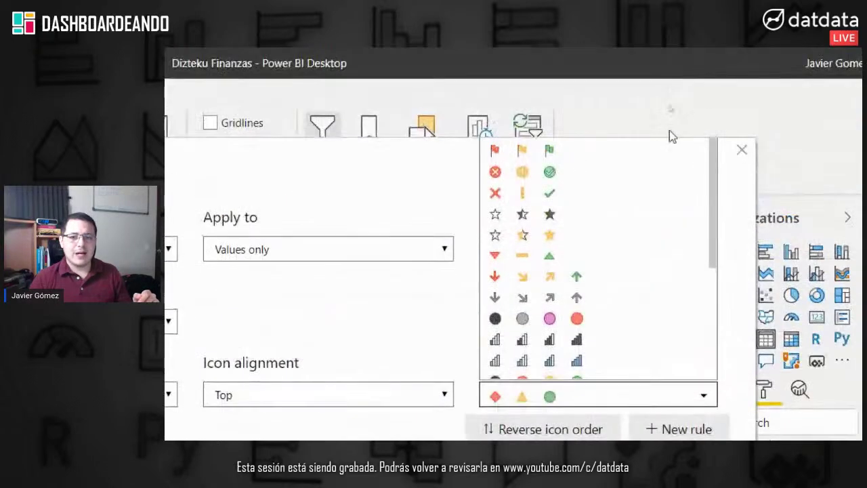
{"action": "scroll", "coordinate": [530, 195], "scroll_direction": "down", "scroll_amount": 3}
{"action": "scroll", "coordinate": [531, 197], "scroll_direction": "up", "scroll_amount": 3}
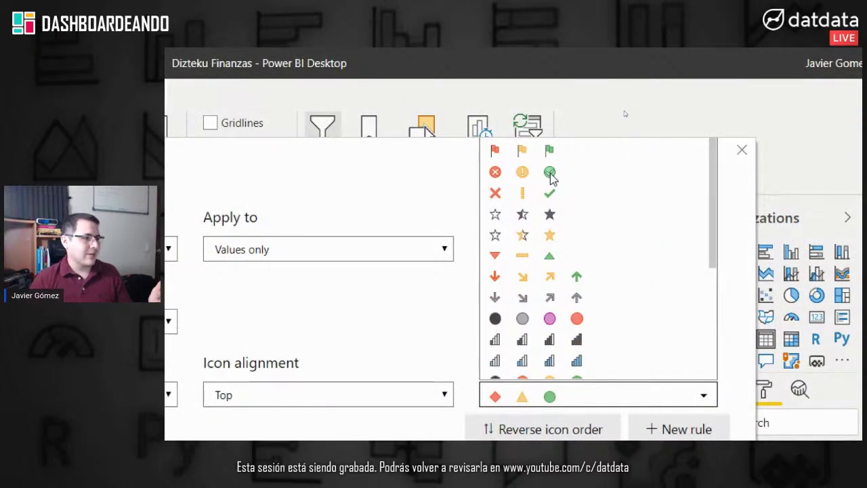
{"action": "scroll", "coordinate": [527, 222], "scroll_direction": "down", "scroll_amount": 1}
{"action": "scroll", "coordinate": [526, 221], "scroll_direction": "down", "scroll_amount": 2}
{"action": "scroll", "coordinate": [526, 203], "scroll_direction": "up", "scroll_amount": 2}
{"action": "scroll", "coordinate": [527, 203], "scroll_direction": "down", "scroll_amount": 2}
{"action": "left_click", "coordinate": [534, 223]}
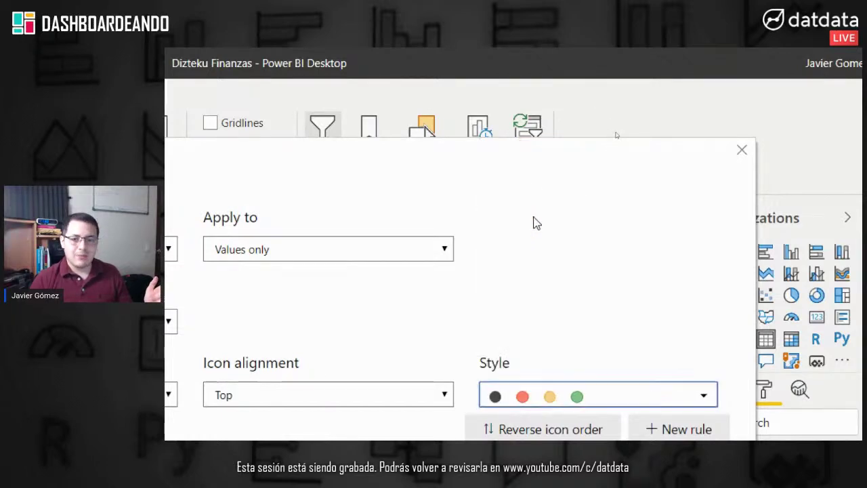
{"action": "scroll", "coordinate": [647, 400], "scroll_direction": "down", "scroll_amount": 3}
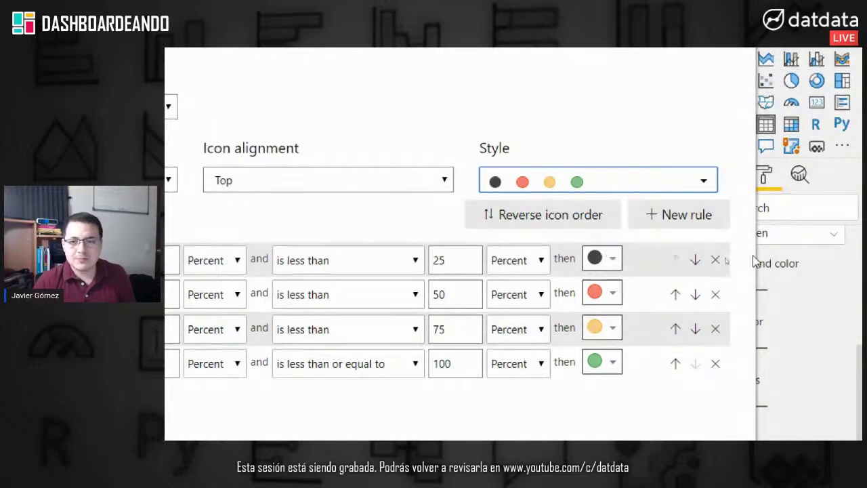
Step: Delete the black and yellow rules and switch the remaining rule bounds from Percent to Number
{"action": "left_click", "coordinate": [716, 259]}
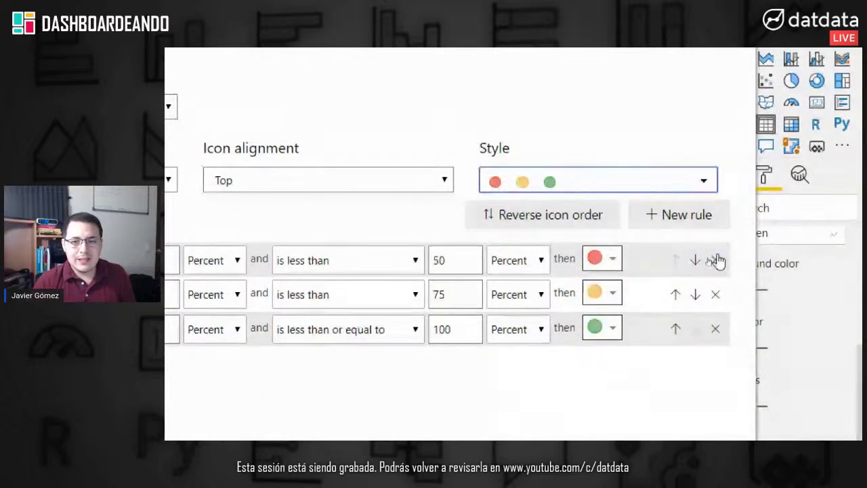
{"action": "left_click", "coordinate": [717, 295]}
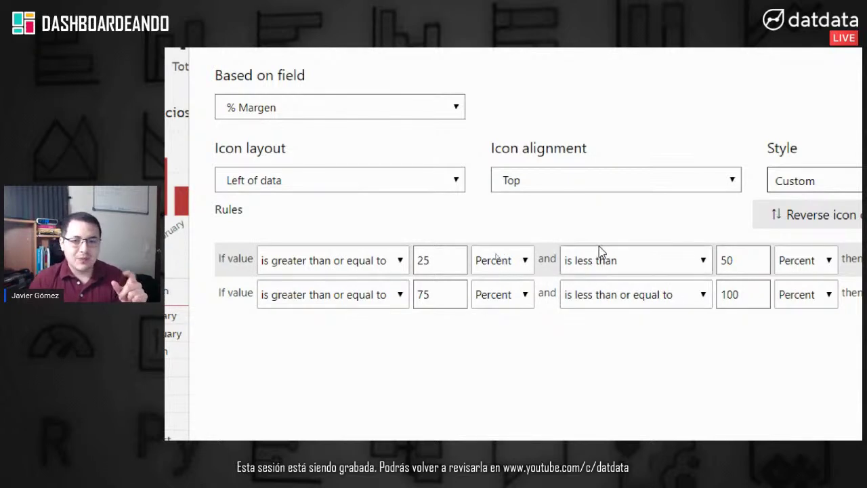
{"action": "left_click", "coordinate": [532, 259]}
{"action": "left_click", "coordinate": [495, 282]}
{"action": "left_click", "coordinate": [502, 294]}
{"action": "left_click", "coordinate": [495, 316]}
{"action": "scroll", "coordinate": [681, 271], "scroll_direction": "right", "scroll_amount": 1}
{"action": "left_click", "coordinate": [777, 268]}
{"action": "left_click", "coordinate": [766, 284]}
{"action": "left_click", "coordinate": [770, 301]}
{"action": "left_click", "coordinate": [769, 314]}
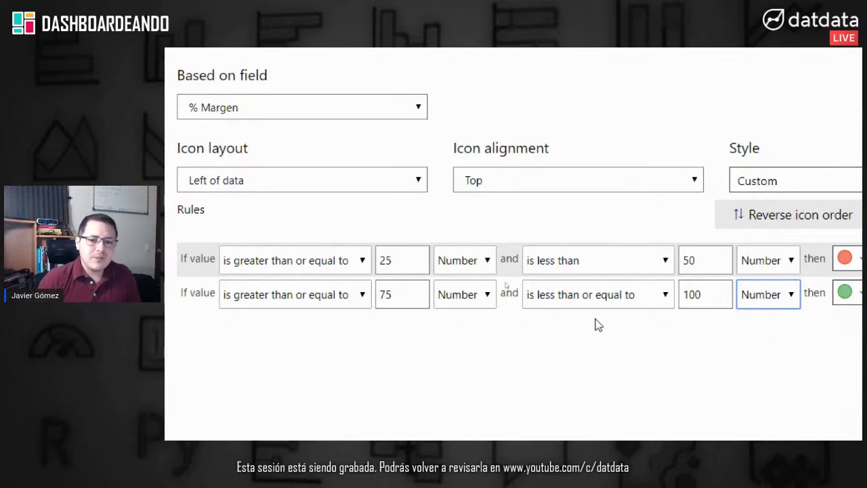
Step: Set the red icon rule to range from 0 to less than 0.15
{"action": "left_click", "coordinate": [398, 260]}
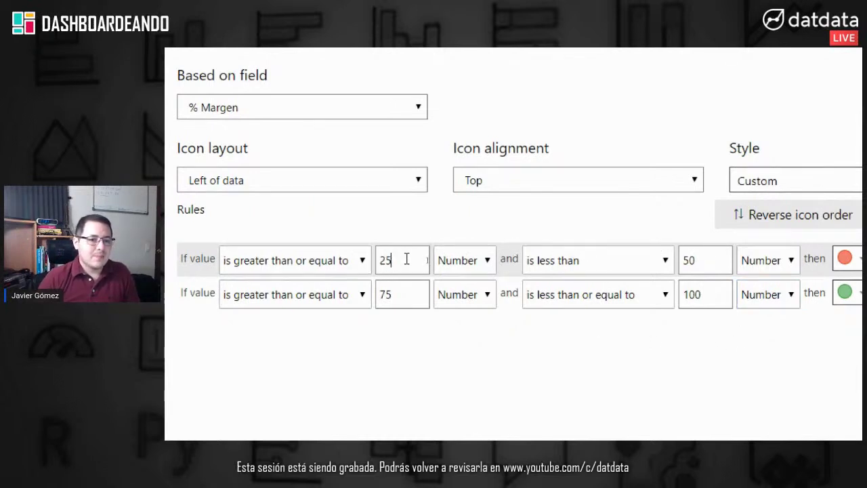
{"action": "left_click", "coordinate": [451, 264]}
{"action": "left_click", "coordinate": [473, 284]}
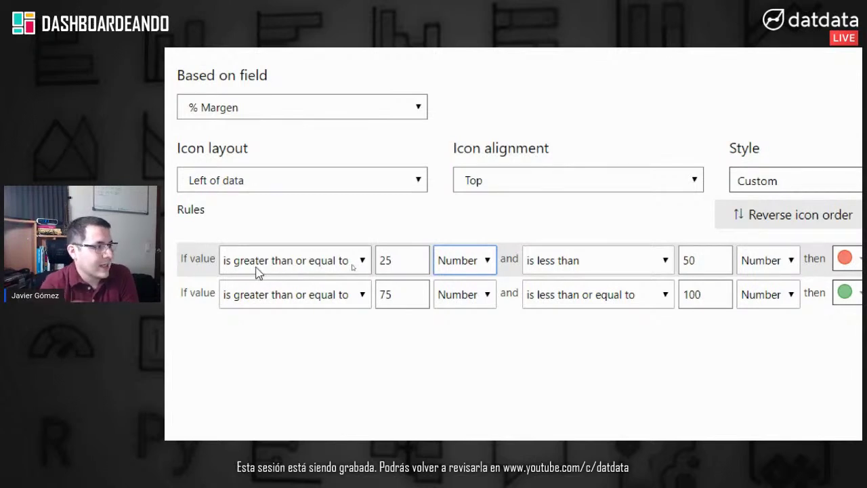
{"action": "left_click", "coordinate": [405, 260]}
{"action": "double_click", "coordinate": [402, 263]}
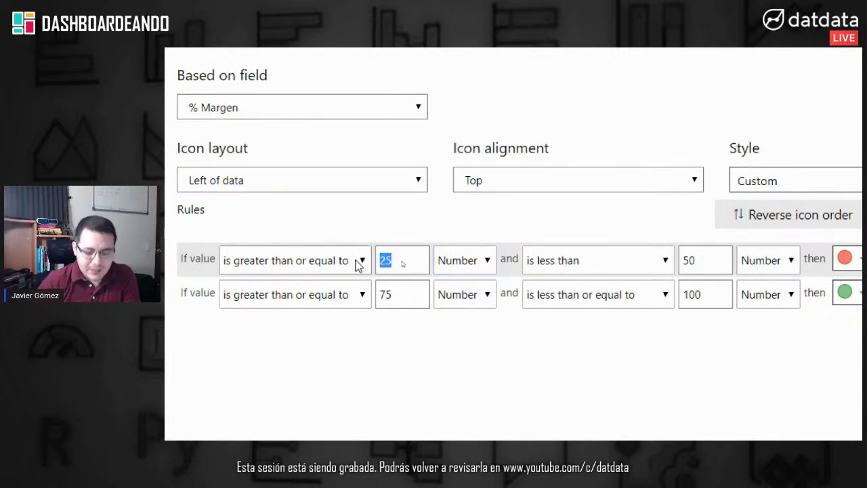
{"action": "type", "text": "0"}
{"action": "left_click", "coordinate": [706, 268]}
{"action": "left_click_drag", "start_coordinate": [703, 266], "coordinate": [680, 264]}
{"action": "type", "text": "0.15"}
Step: Set the green icon rule to 0.15 through 1 and apply the rules
{"action": "scroll", "coordinate": [790, 266], "scroll_direction": "right", "scroll_amount": 2}
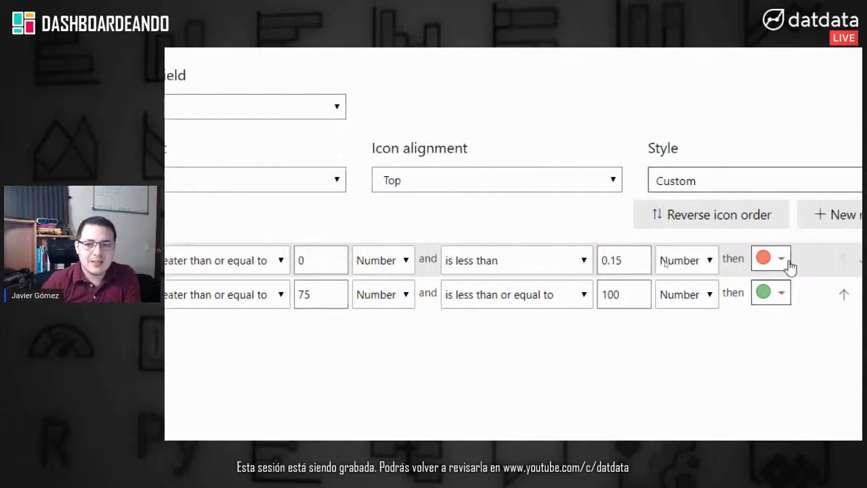
{"action": "scroll", "coordinate": [790, 266], "scroll_direction": "right", "scroll_amount": 1}
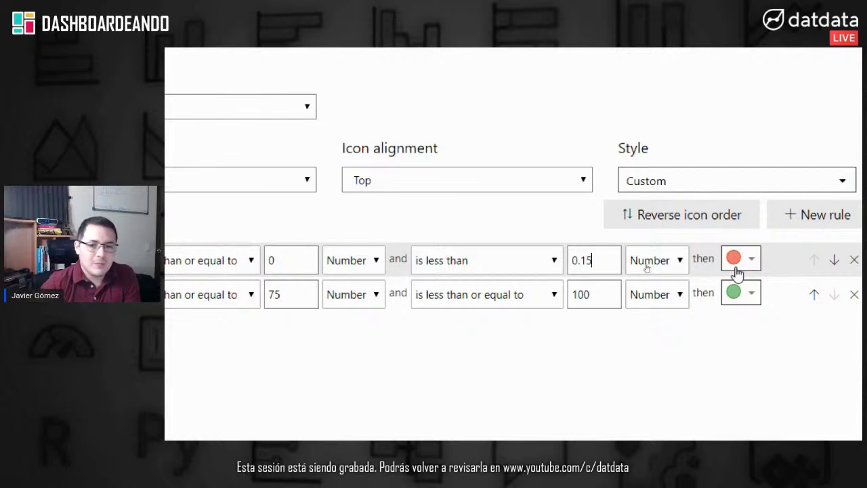
{"action": "double_click", "coordinate": [278, 294]}
{"action": "scroll", "coordinate": [254, 298], "scroll_direction": "left", "scroll_amount": 5}
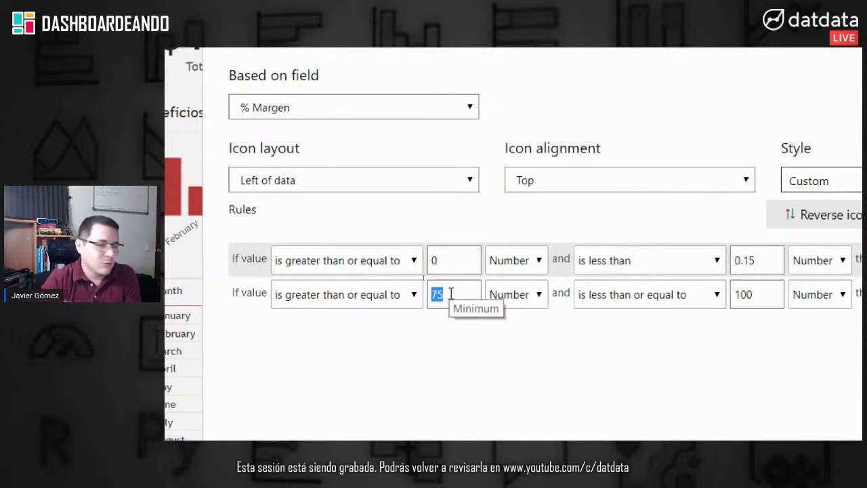
{"action": "type", "text": "0.15"}
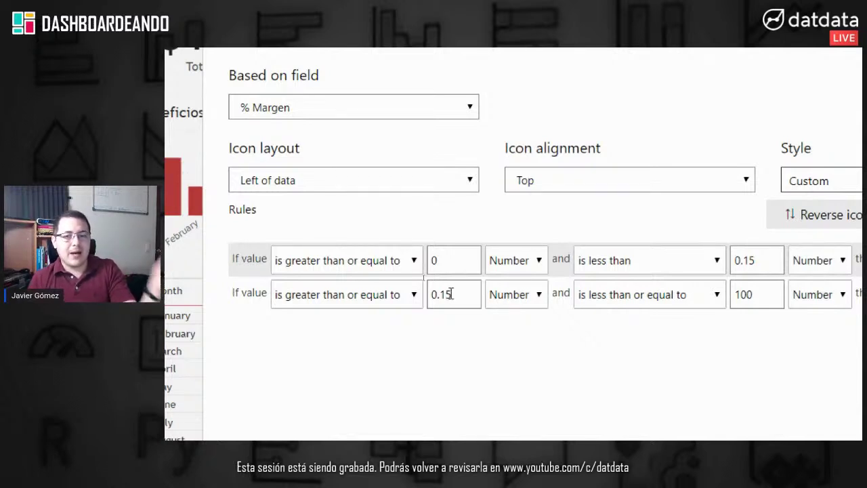
{"action": "left_click_drag", "start_coordinate": [752, 298], "coordinate": [709, 295]}
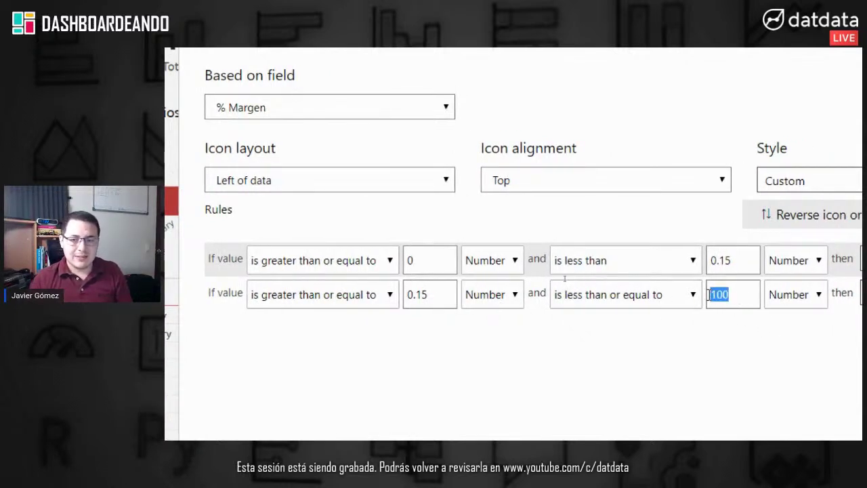
{"action": "type", "text": "1"}
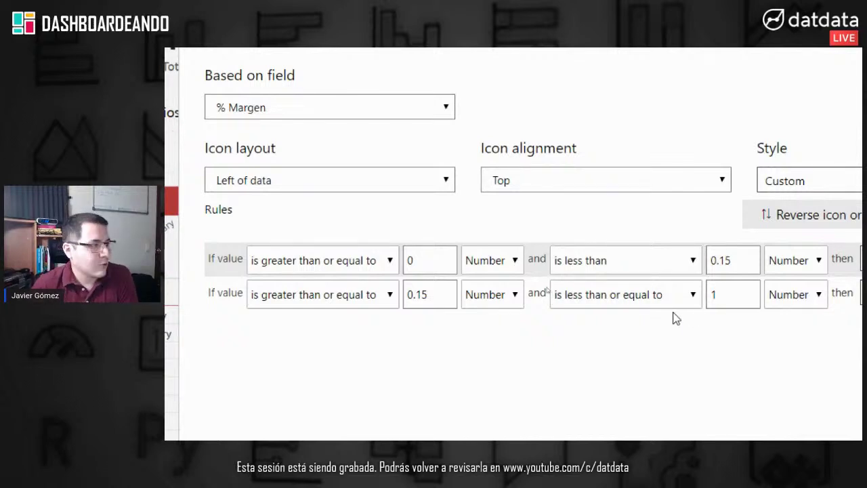
{"action": "scroll", "coordinate": [778, 391], "scroll_direction": "right", "scroll_amount": 5}
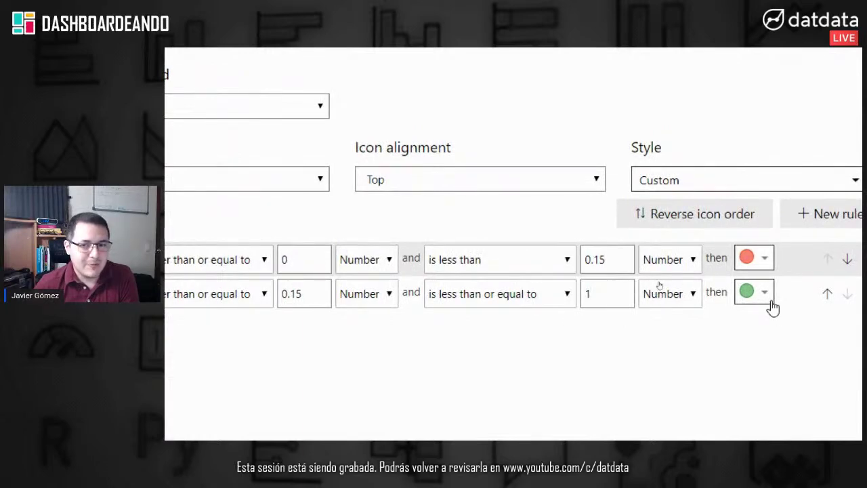
{"action": "scroll", "coordinate": [744, 379], "scroll_direction": "down", "scroll_amount": 1}
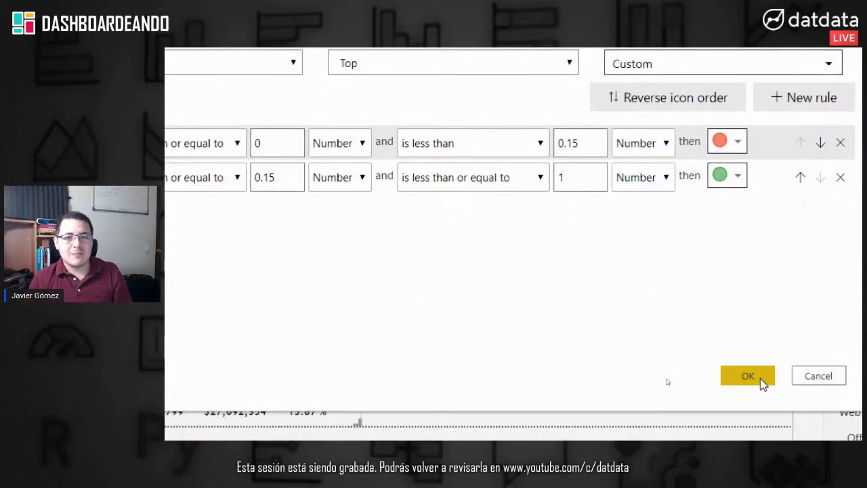
{"action": "left_click", "coordinate": [748, 376]}
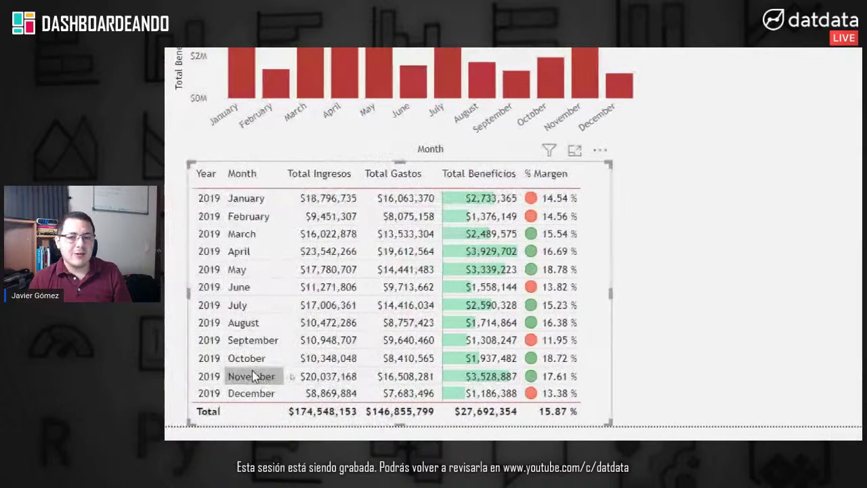
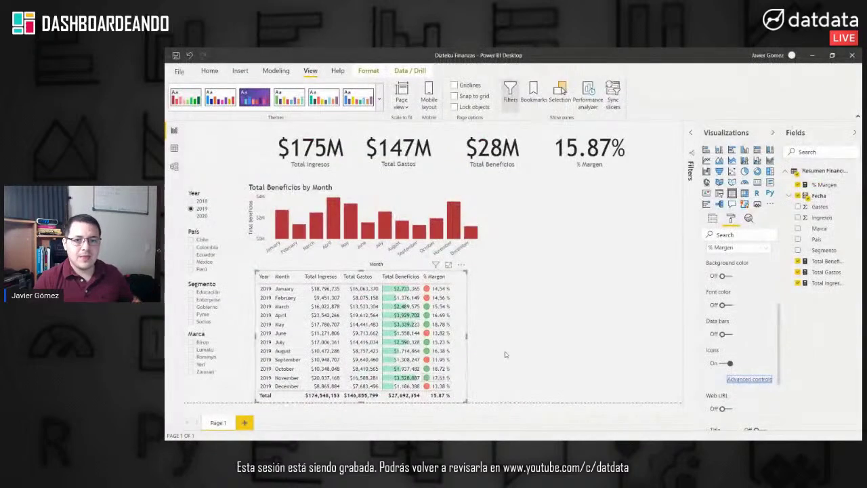
Step: Deselect the monthly margin table to show the 2019 report: $175M income, 15.87% margin
{"action": "left_click", "coordinate": [523, 347]}
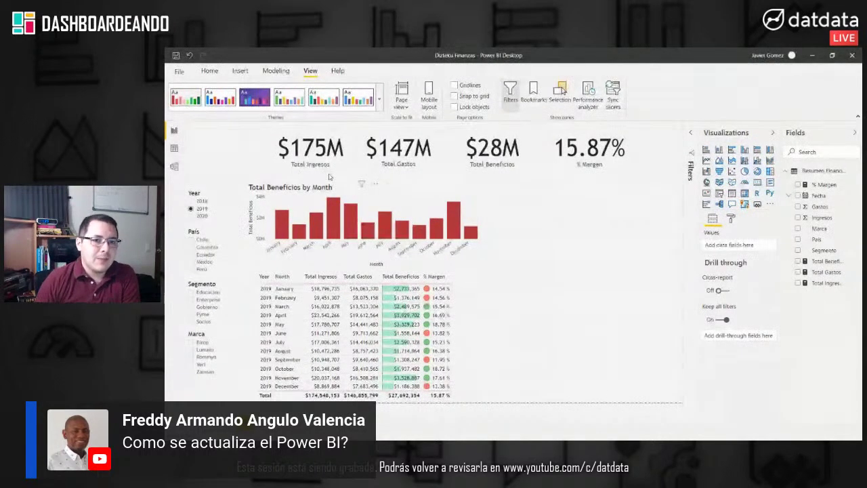
Step: Switch to the Home ribbon and select the monthly margin table
{"action": "left_click", "coordinate": [210, 70]}
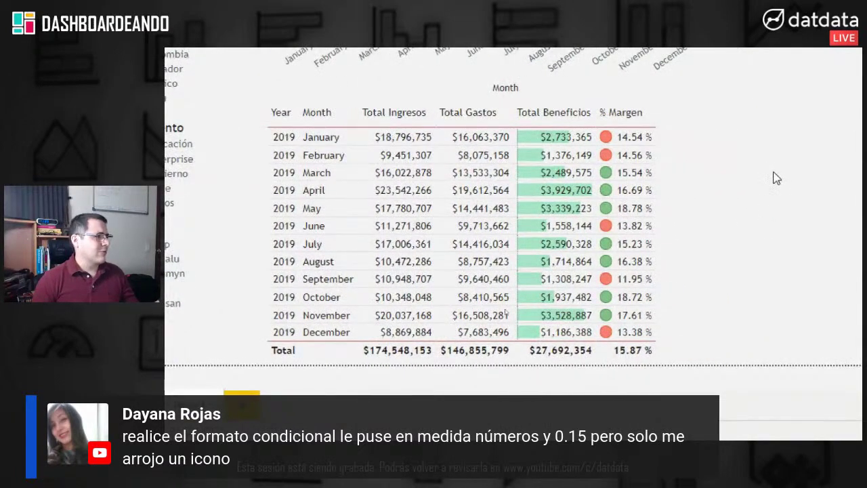
{"action": "left_click", "coordinate": [654, 209]}
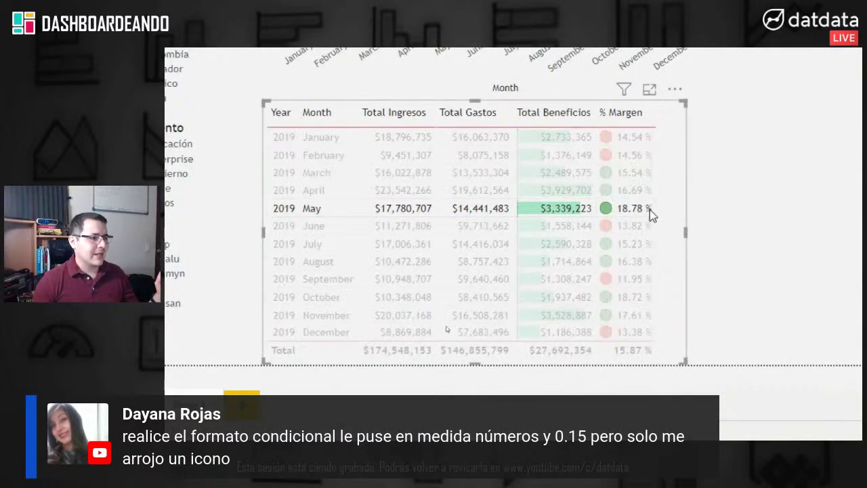
Step: Clear the May cross-filter and expand the table's Conditional formatting settings
{"action": "left_click", "coordinate": [644, 214]}
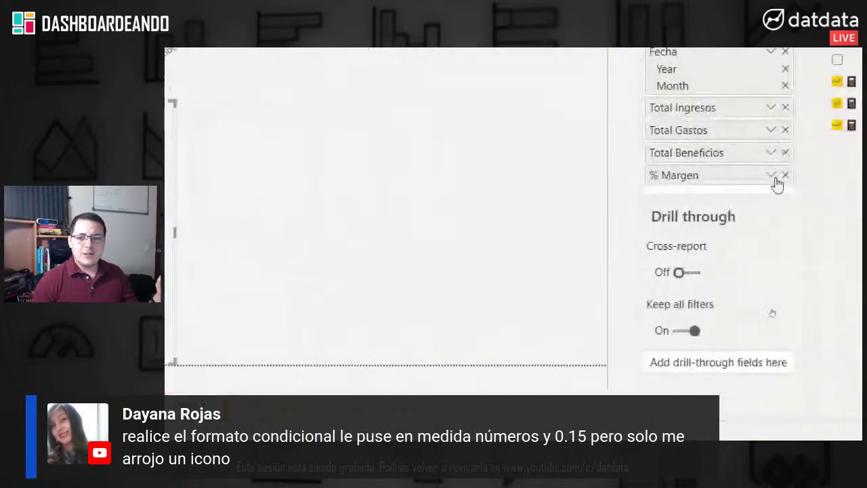
{"action": "scroll", "coordinate": [745, 99], "scroll_direction": "up", "scroll_amount": 3}
{"action": "left_click", "coordinate": [690, 110]}
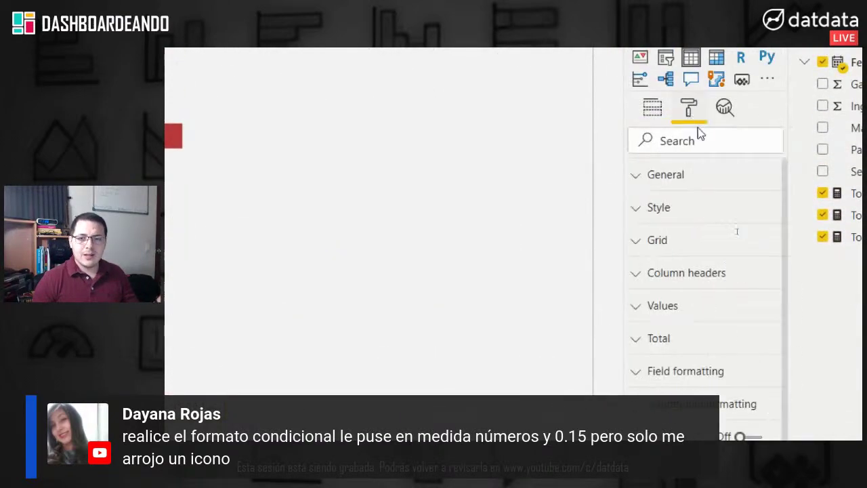
{"action": "scroll", "coordinate": [714, 316], "scroll_direction": "down", "scroll_amount": 3}
{"action": "left_click", "coordinate": [687, 298]}
Step: Choose % Margen as the formatted field and open its icon rules
{"action": "scroll", "coordinate": [701, 309], "scroll_direction": "down", "scroll_amount": 5}
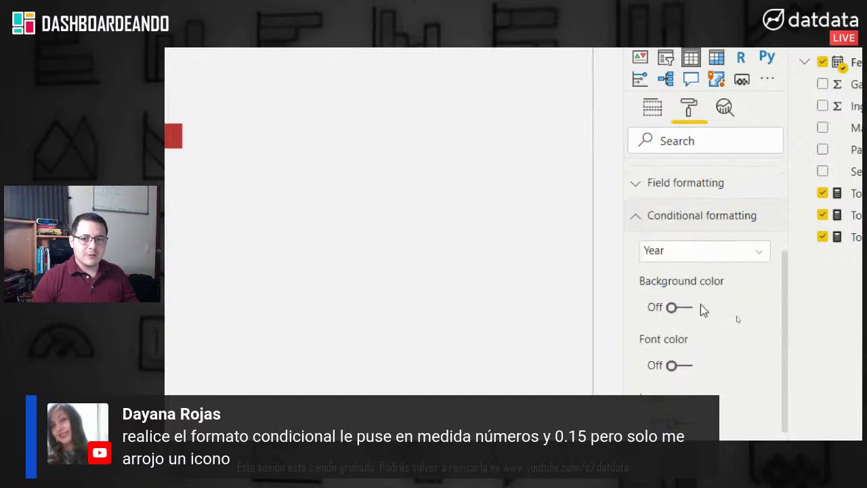
{"action": "scroll", "coordinate": [718, 255], "scroll_direction": "up", "scroll_amount": 4}
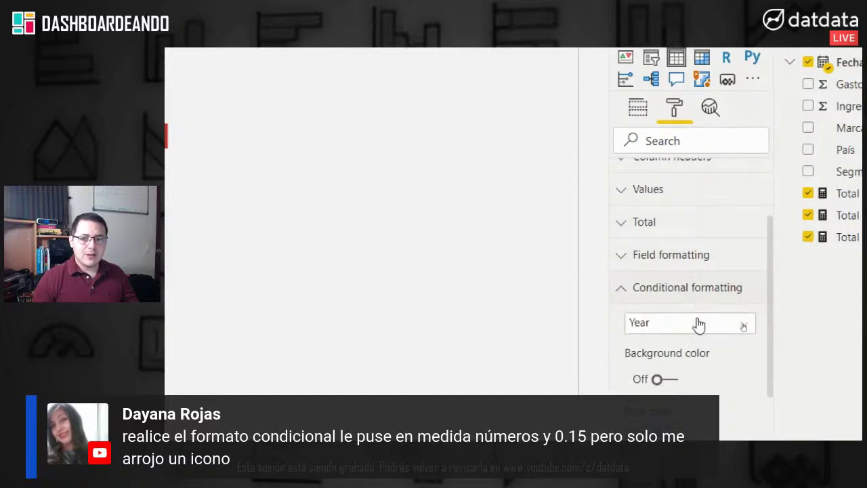
{"action": "left_click", "coordinate": [698, 324]}
{"action": "scroll", "coordinate": [700, 325], "scroll_direction": "down", "scroll_amount": 2}
{"action": "left_click", "coordinate": [655, 337]}
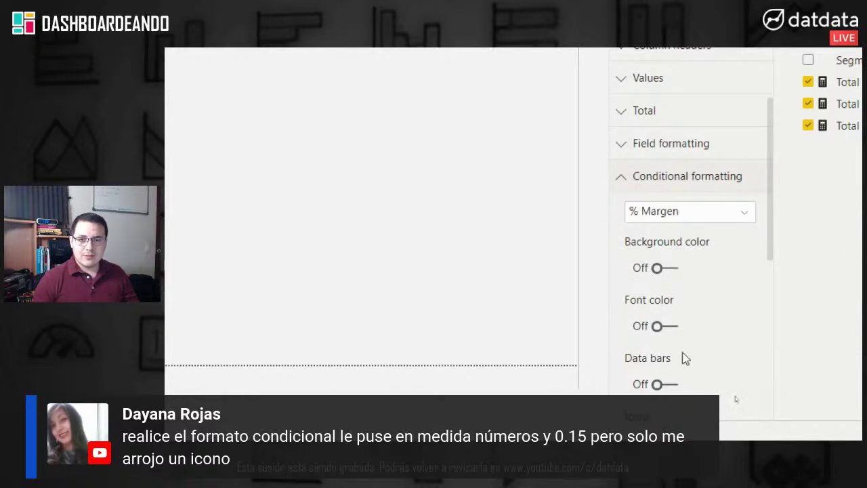
{"action": "scroll", "coordinate": [682, 358], "scroll_direction": "down", "scroll_amount": 2}
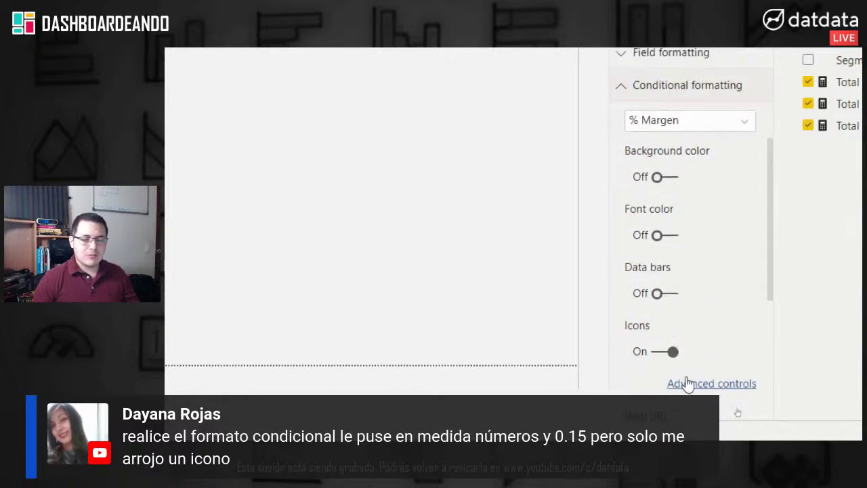
{"action": "left_click", "coordinate": [687, 383]}
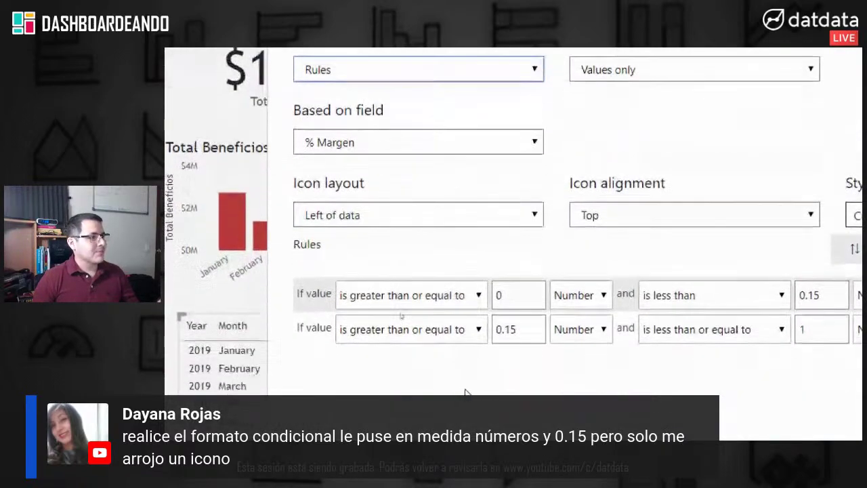
Step: Apply % Margen icon rules: red for 0 to 0.15, green for 0.15 to 1
{"action": "scroll", "coordinate": [775, 285], "scroll_direction": "right", "scroll_amount": 3}
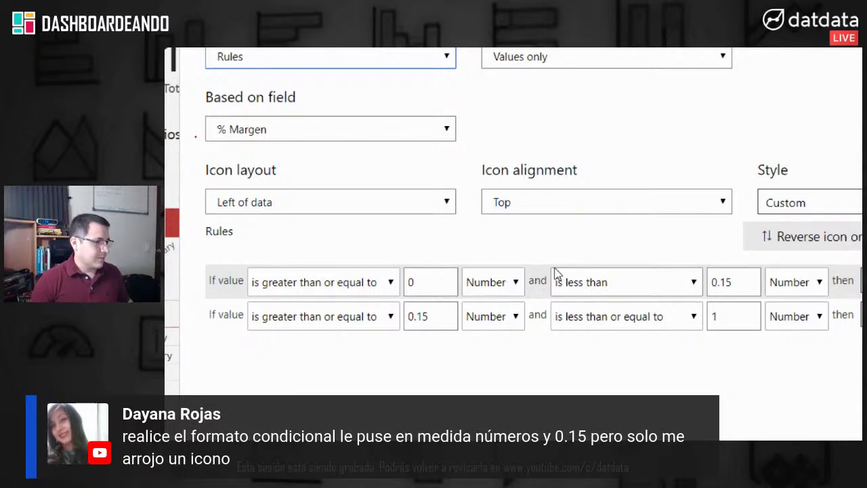
{"action": "scroll", "coordinate": [554, 273], "scroll_direction": "right", "scroll_amount": 3}
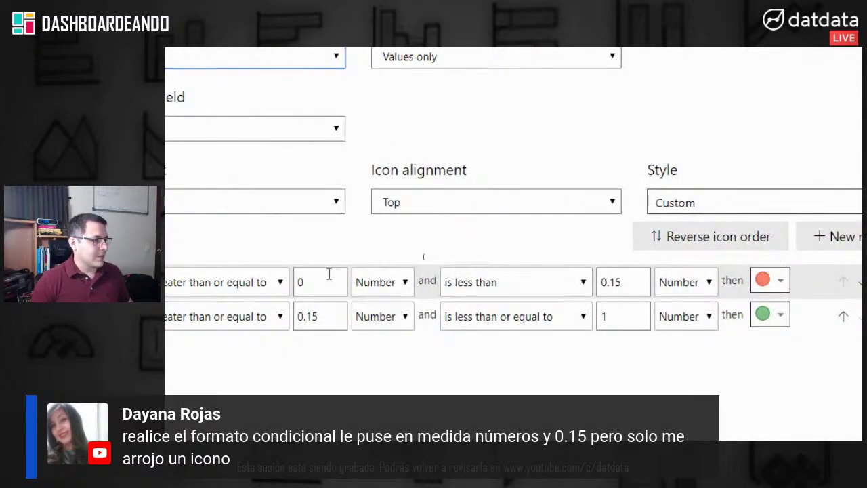
{"action": "scroll", "coordinate": [256, 284], "scroll_direction": "left", "scroll_amount": 3}
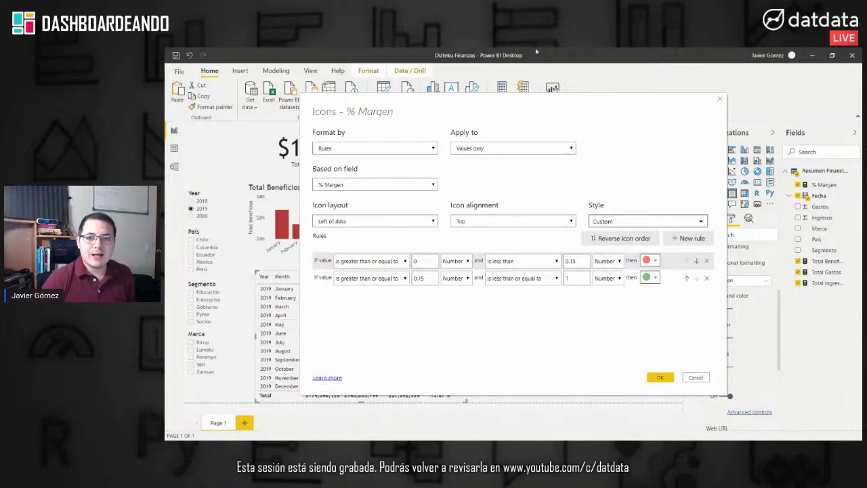
{"action": "left_click", "coordinate": [720, 102]}
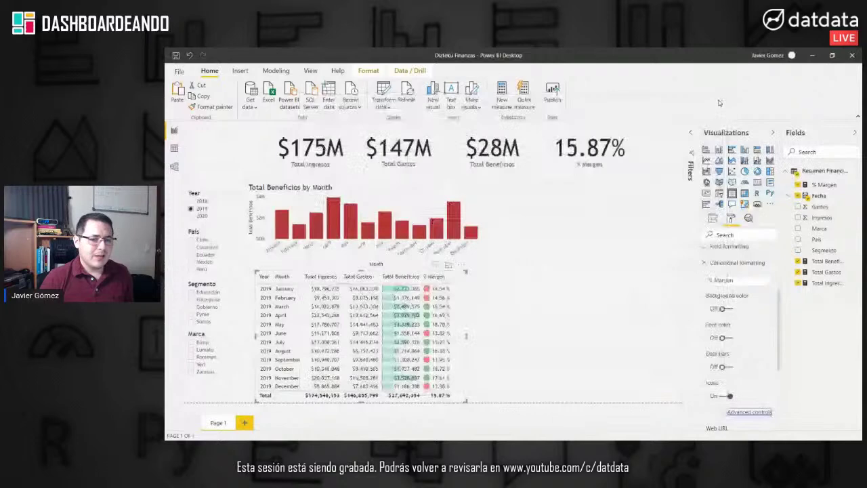
Step: Set the monthly profit chart's default data colour to green
{"action": "left_click", "coordinate": [562, 178]}
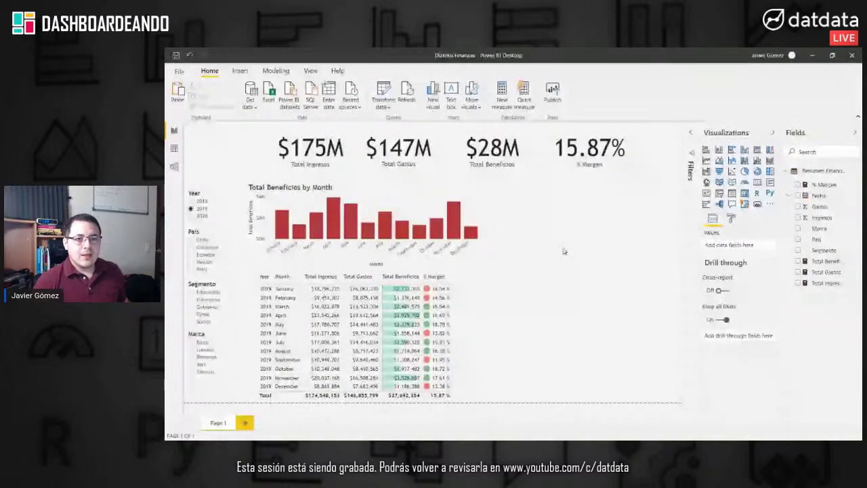
{"action": "left_click", "coordinate": [315, 188]}
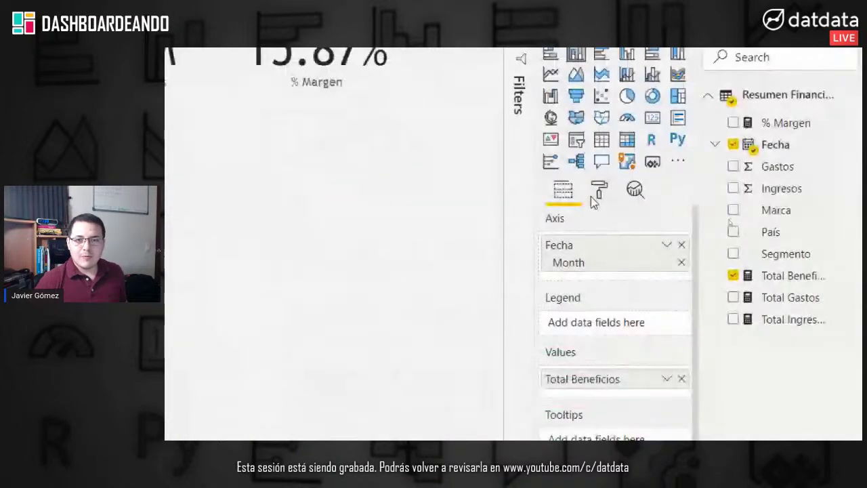
{"action": "left_click", "coordinate": [600, 191]}
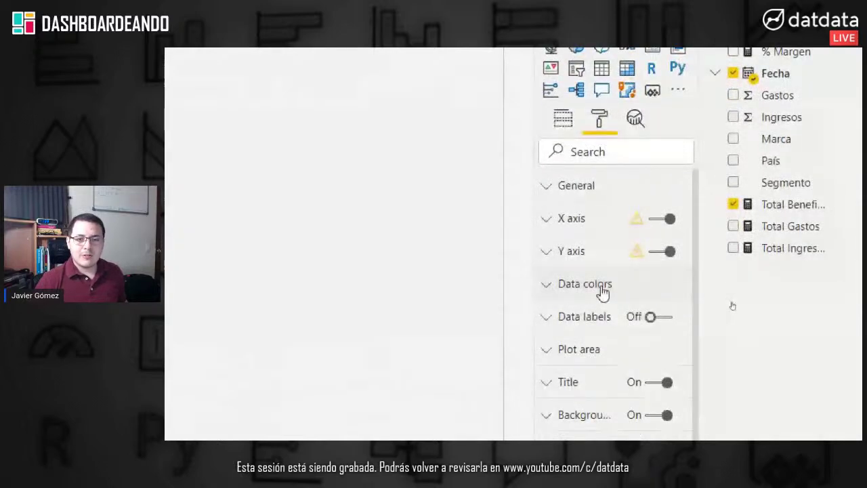
{"action": "left_click", "coordinate": [603, 290]}
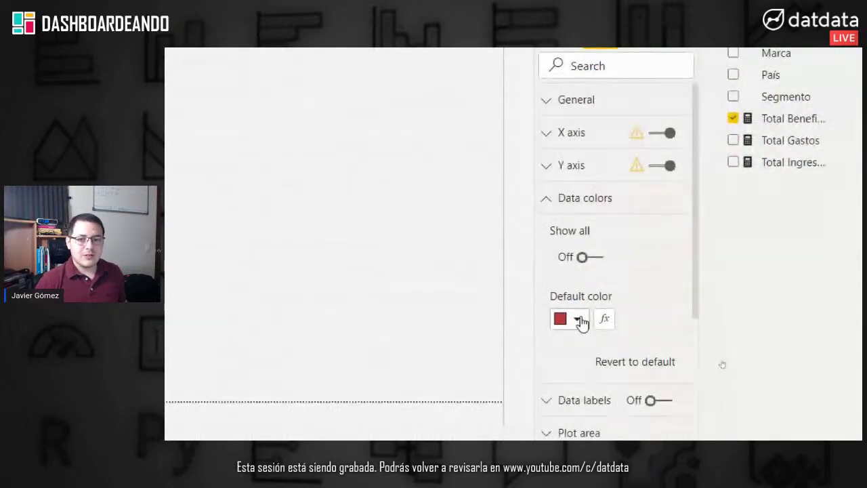
{"action": "left_click", "coordinate": [578, 322]}
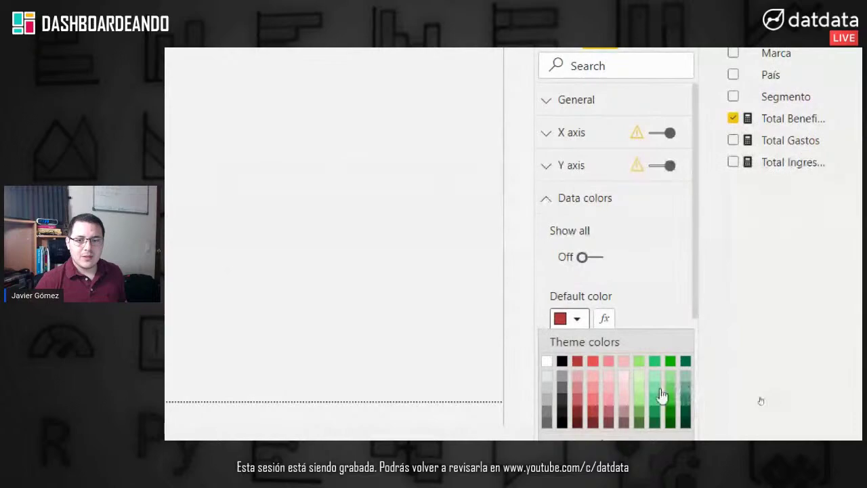
{"action": "left_click", "coordinate": [655, 400]}
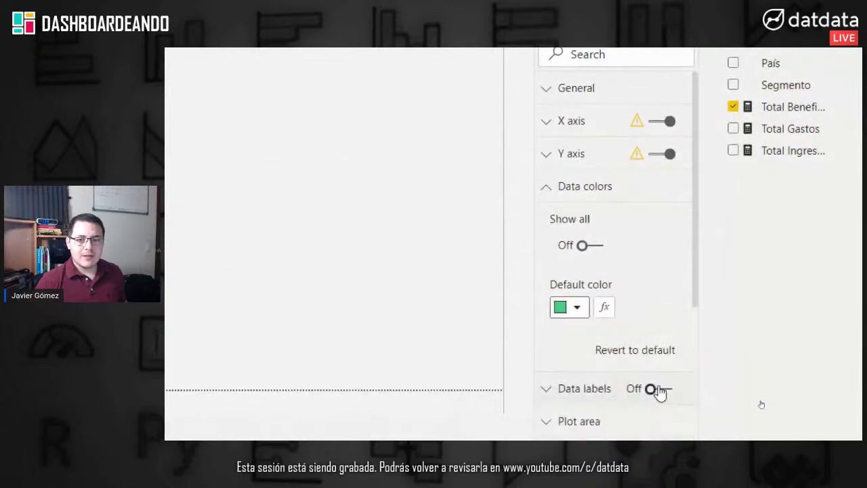
{"action": "left_click", "coordinate": [576, 305]}
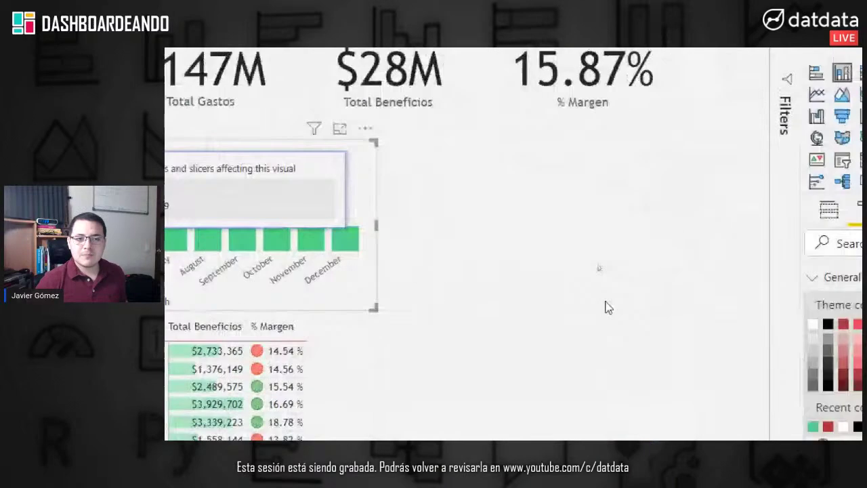
{"action": "left_click", "coordinate": [605, 305]}
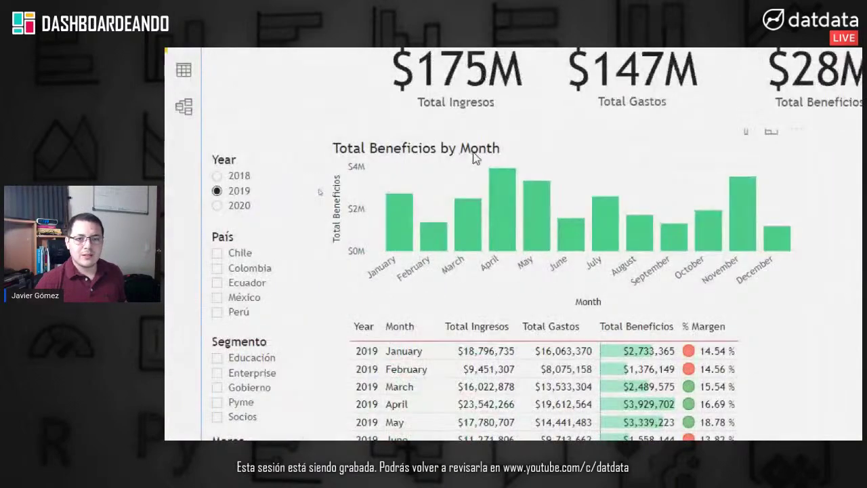
Step: Narrow the Total Beneficios by Month chart by pulling its right edge inward
{"action": "left_click", "coordinate": [474, 159]}
{"action": "left_click_drag", "start_coordinate": [668, 225], "coordinate": [595, 239]}
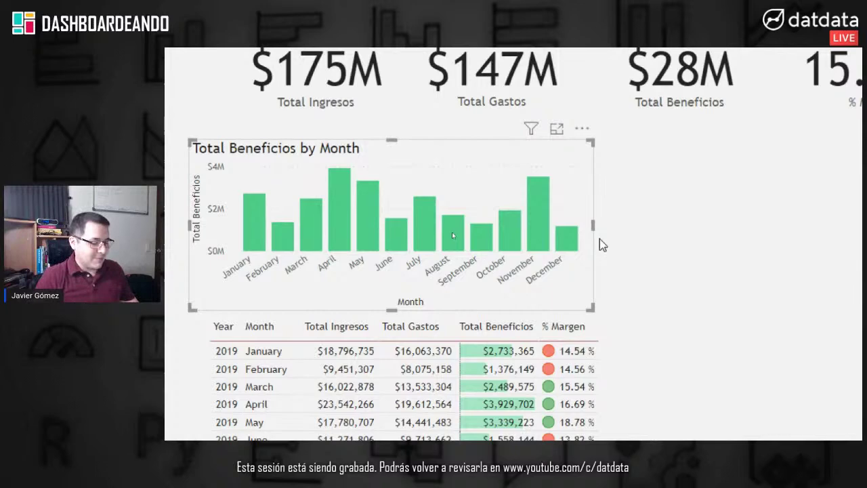
{"action": "scroll", "coordinate": [613, 389], "scroll_direction": "down", "scroll_amount": 4}
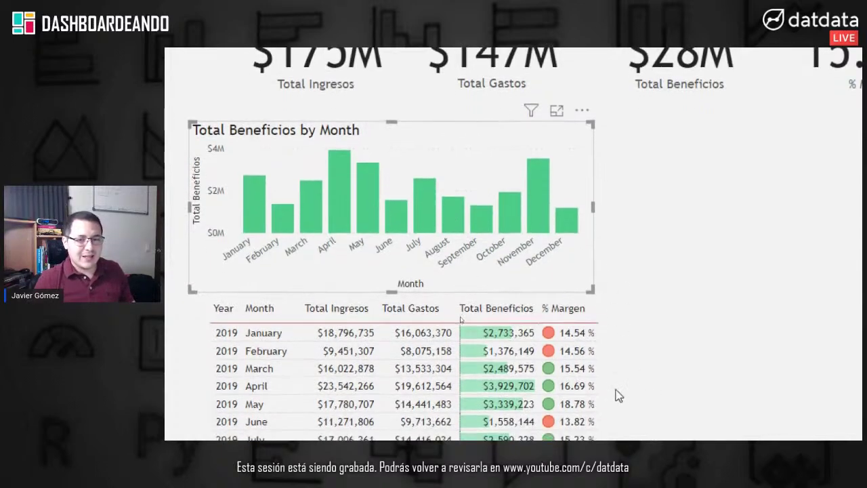
Step: Change the monthly margin table's grid outline colour to green
{"action": "scroll", "coordinate": [569, 389], "scroll_direction": "down", "scroll_amount": 1}
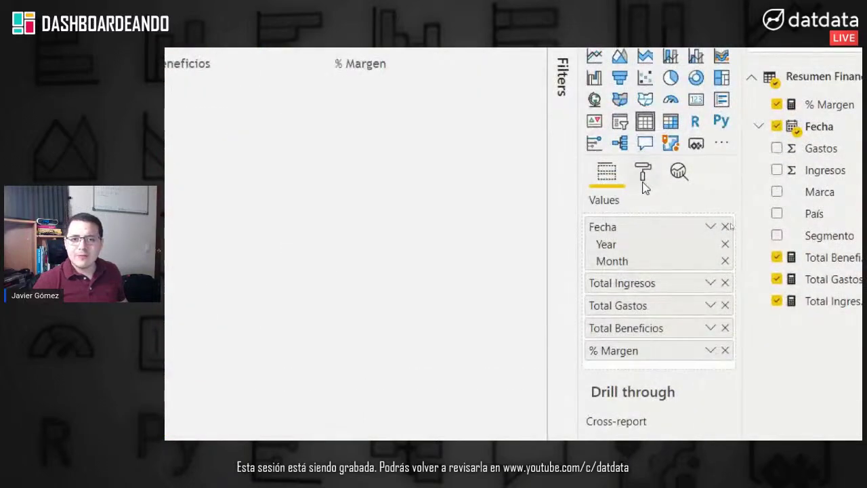
{"action": "left_click", "coordinate": [643, 173]}
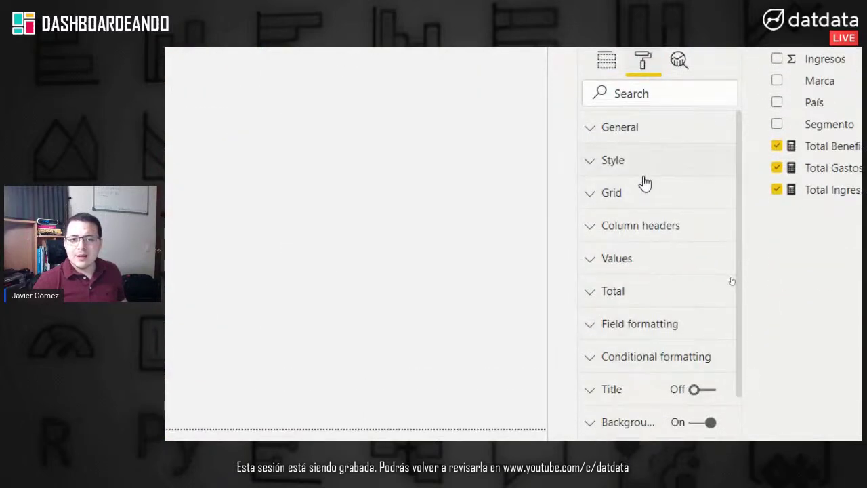
{"action": "left_click", "coordinate": [649, 192]}
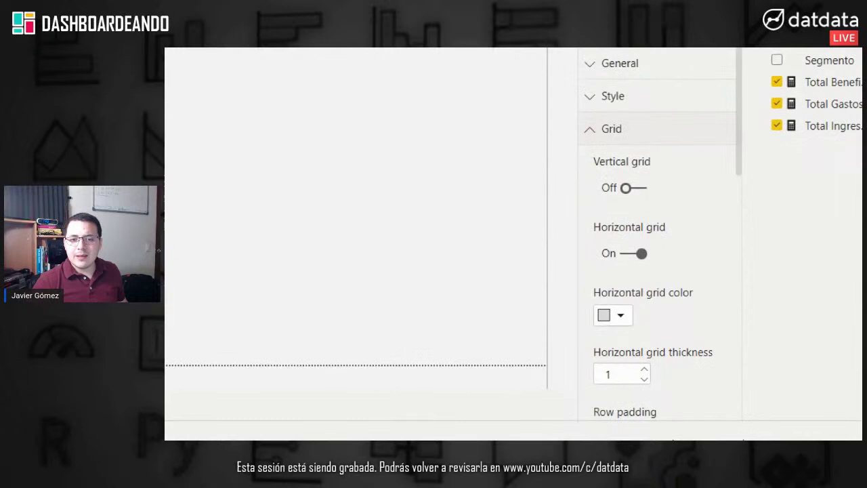
{"action": "scroll", "coordinate": [668, 391], "scroll_direction": "down", "scroll_amount": 4}
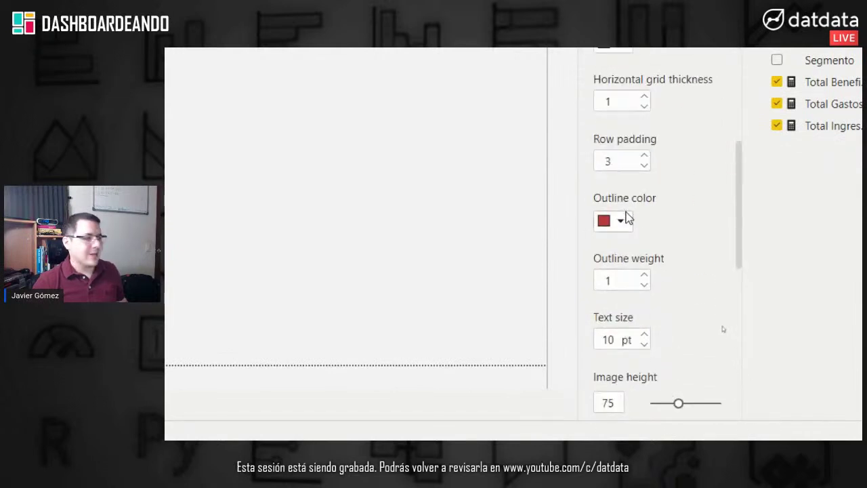
{"action": "left_click", "coordinate": [622, 226]}
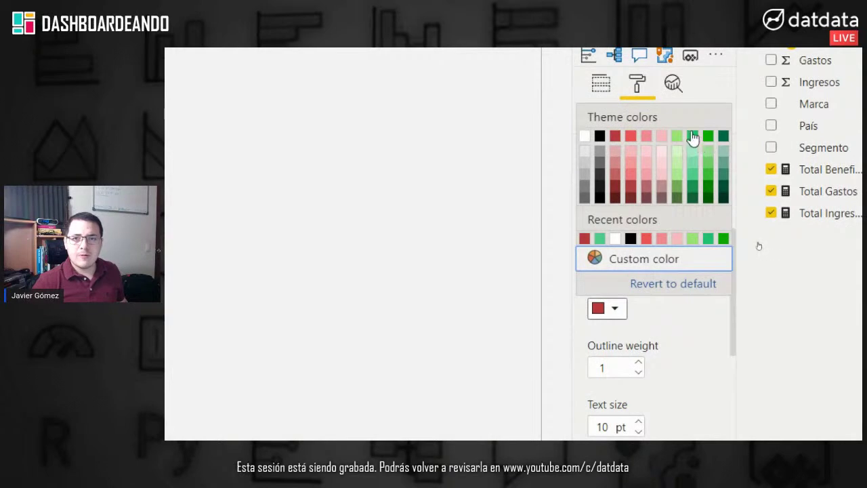
{"action": "left_click", "coordinate": [694, 137]}
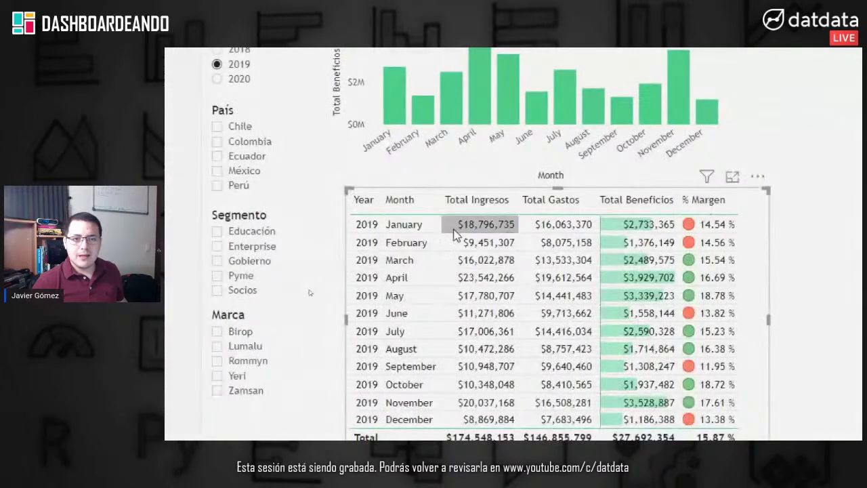
{"action": "mouse_move", "coordinate": [760, 132]}
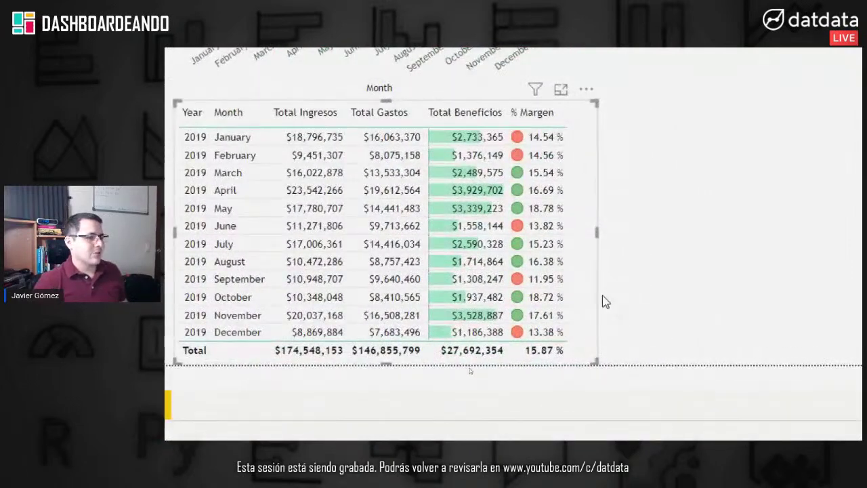
Step: Narrow the monthly table, paste a copy up-right, and remove Fecha from the copy
{"action": "left_click_drag", "start_coordinate": [598, 234], "coordinate": [581, 234]}
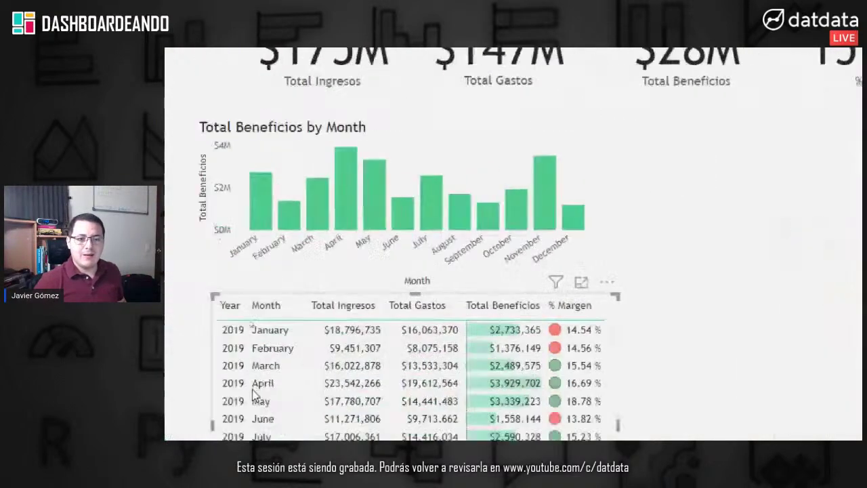
{"action": "key", "text": "ctrl+v"}
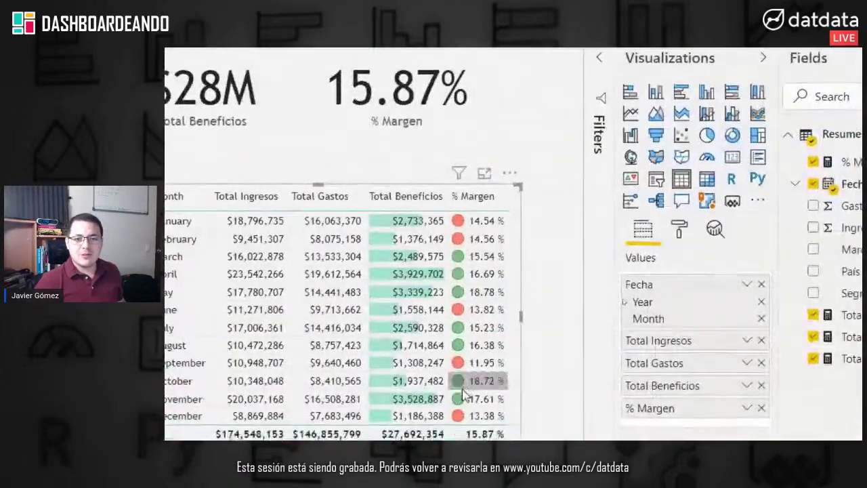
{"action": "left_click_drag", "start_coordinate": [515, 392], "coordinate": [599, 337]}
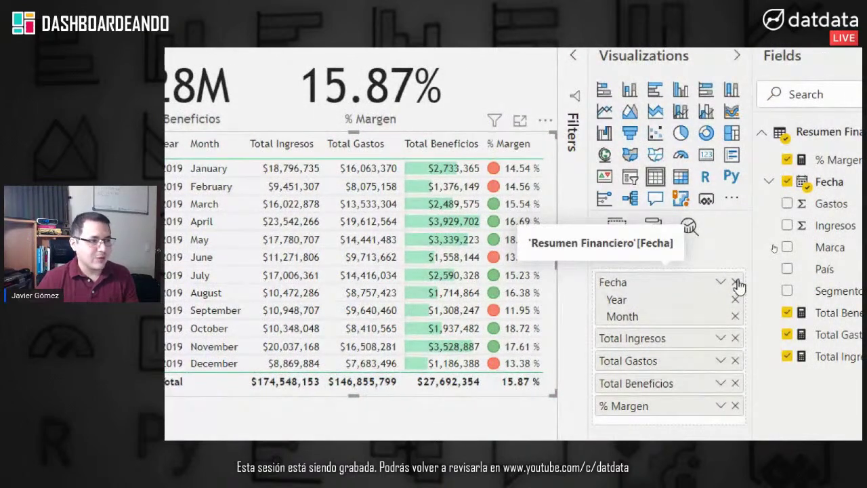
{"action": "left_click", "coordinate": [736, 282]}
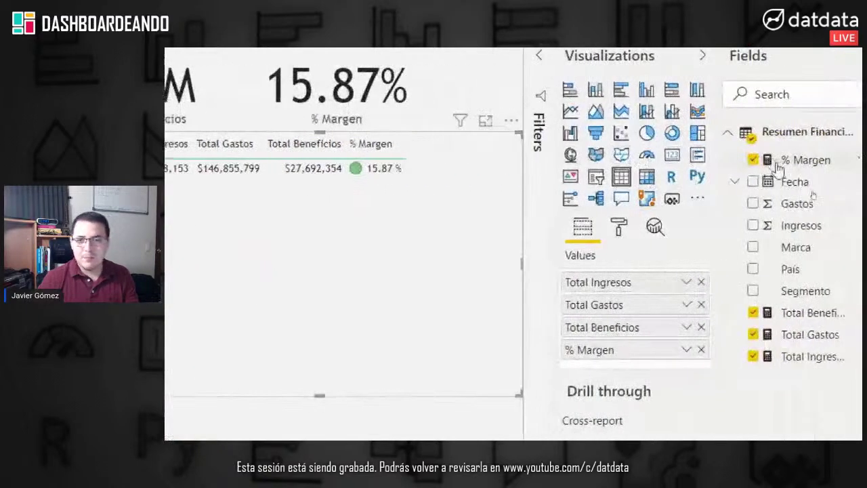
Step: Add País, drop Total Ingresos and Total Gastos, resize, and sort by Total Beneficios descending
{"action": "left_click_drag", "start_coordinate": [789, 272], "coordinate": [639, 281]}
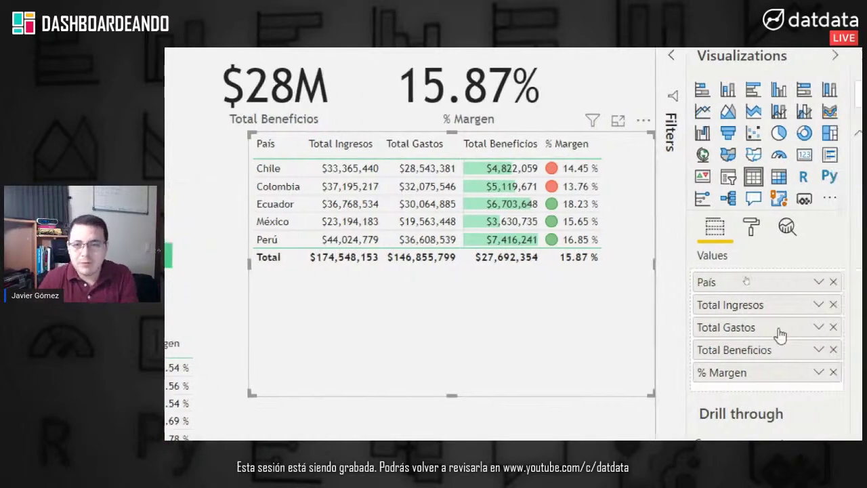
{"action": "left_click", "coordinate": [777, 305]}
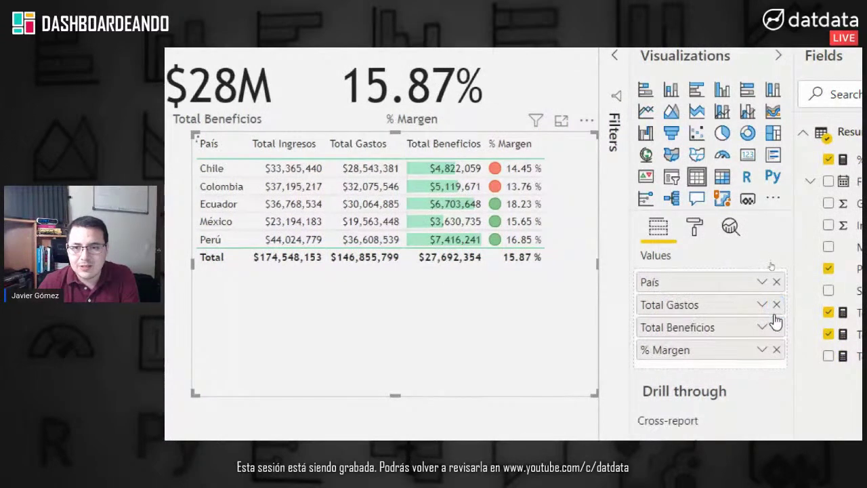
{"action": "left_click", "coordinate": [776, 305]}
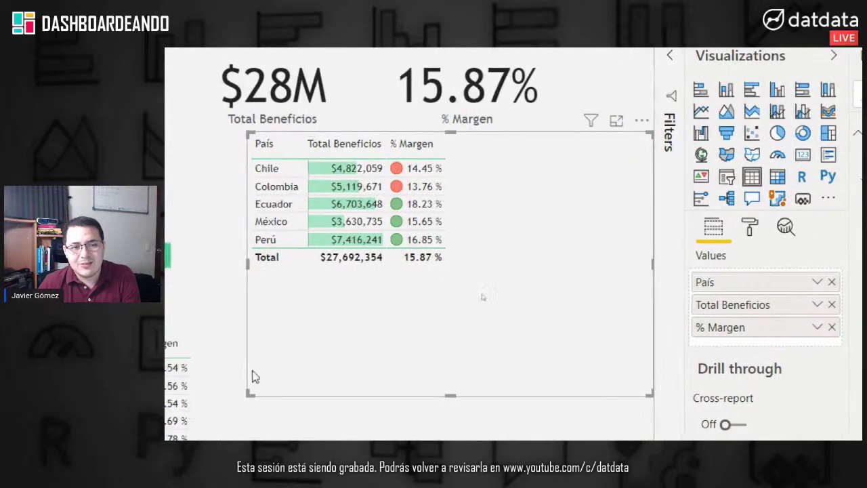
{"action": "left_click_drag", "start_coordinate": [243, 392], "coordinate": [404, 269]}
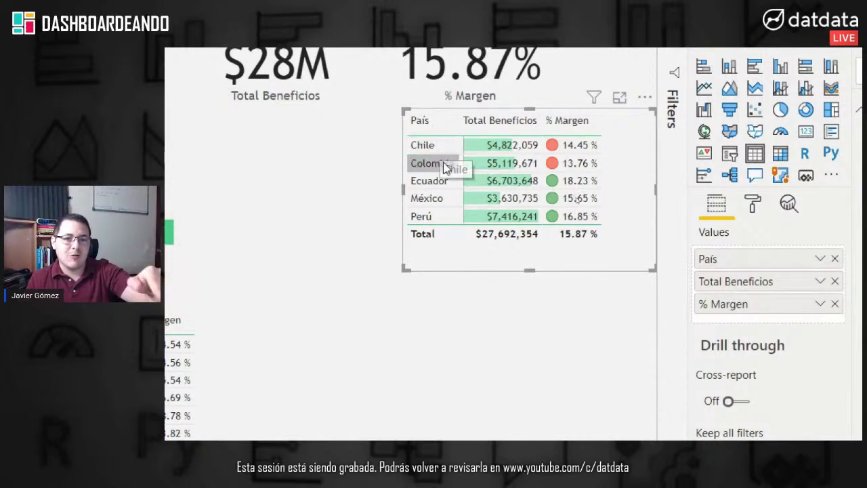
{"action": "left_click", "coordinate": [510, 122]}
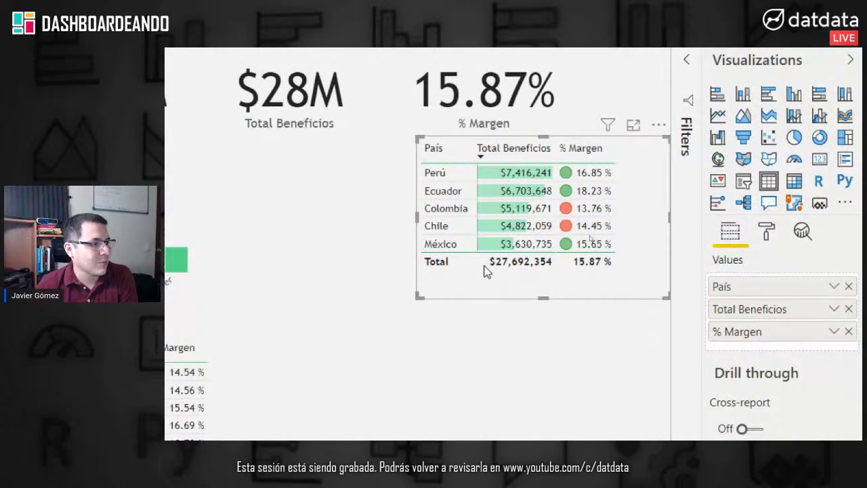
Step: Turn off the country table's Total row
{"action": "left_click", "coordinate": [761, 231]}
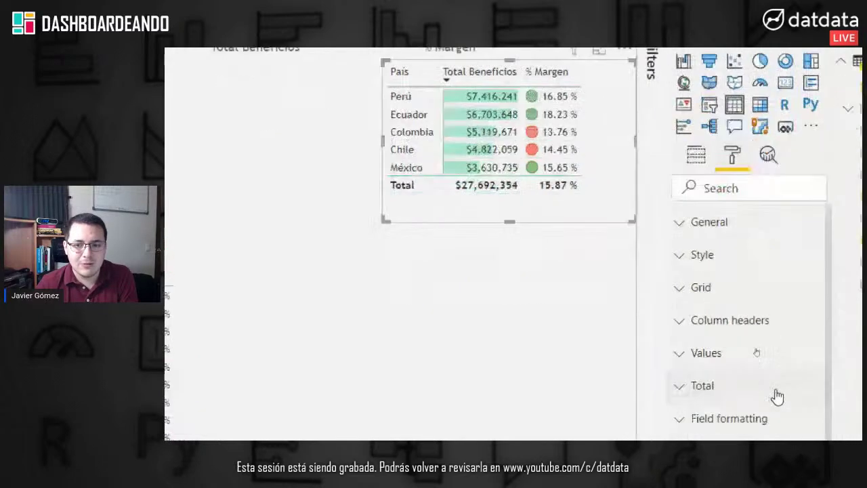
{"action": "left_click", "coordinate": [726, 277]}
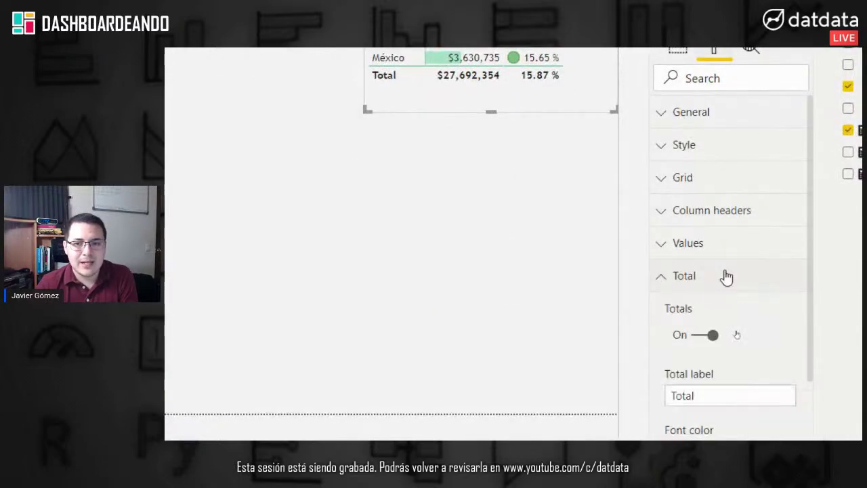
{"action": "left_click", "coordinate": [709, 339]}
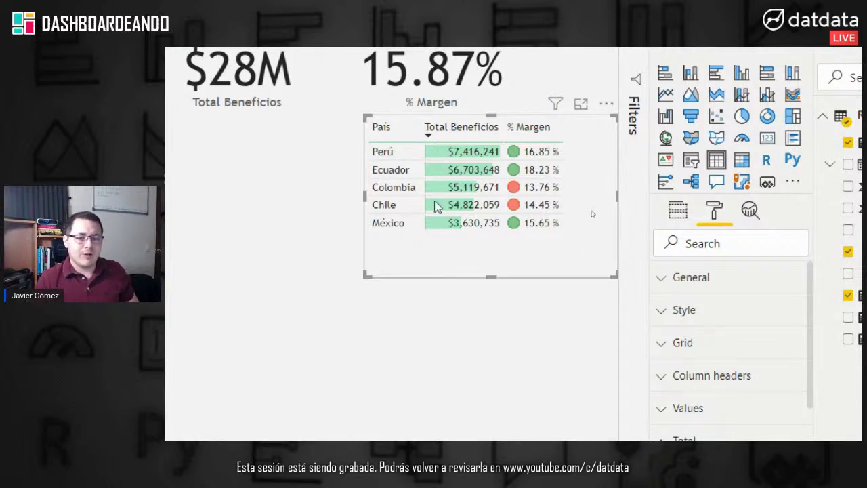
Step: Shorten and narrow the country table, then shift it slightly down and left
{"action": "left_click_drag", "start_coordinate": [487, 275], "coordinate": [492, 240]}
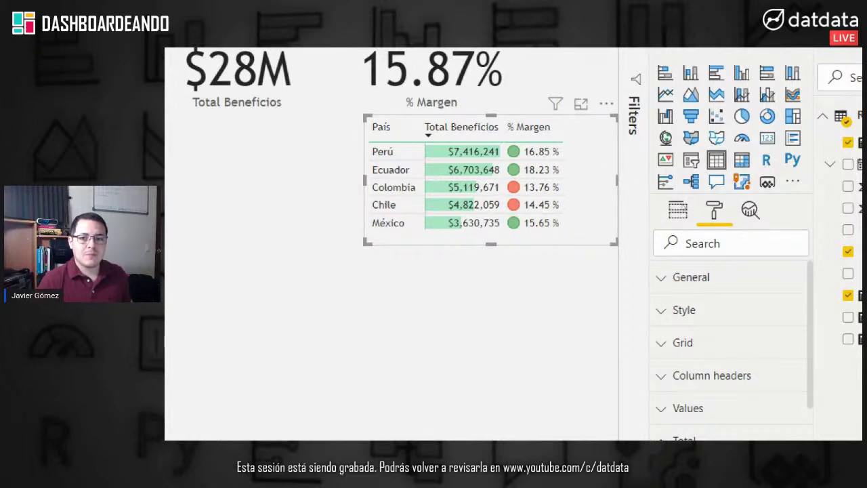
{"action": "left_click_drag", "start_coordinate": [618, 183], "coordinate": [579, 184]}
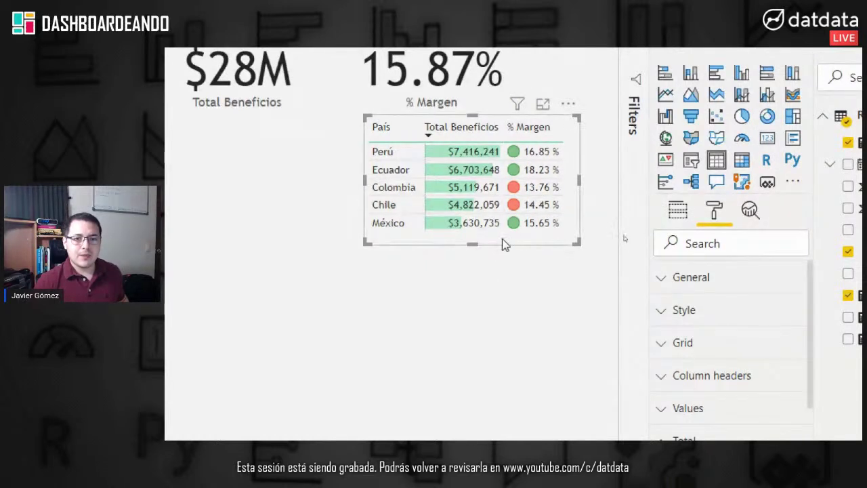
{"action": "left_click_drag", "start_coordinate": [502, 234], "coordinate": [493, 263]}
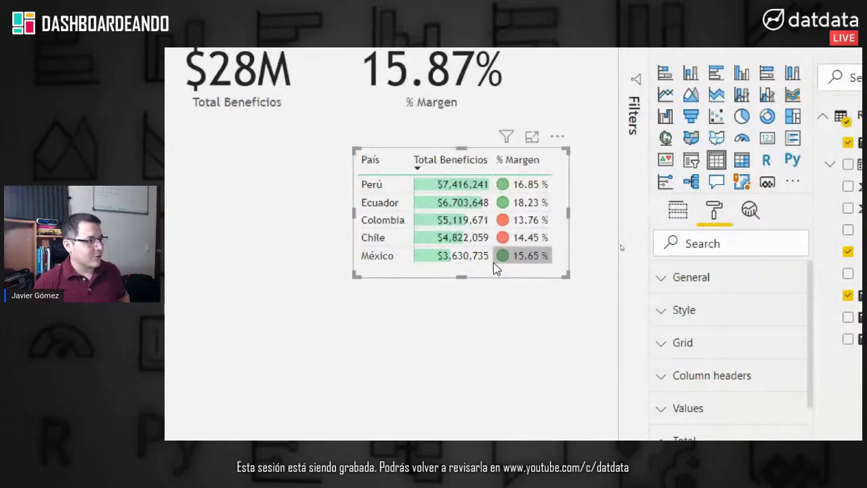
Step: Paste another copy of the country table and place it below the original
{"action": "left_click", "coordinate": [526, 327]}
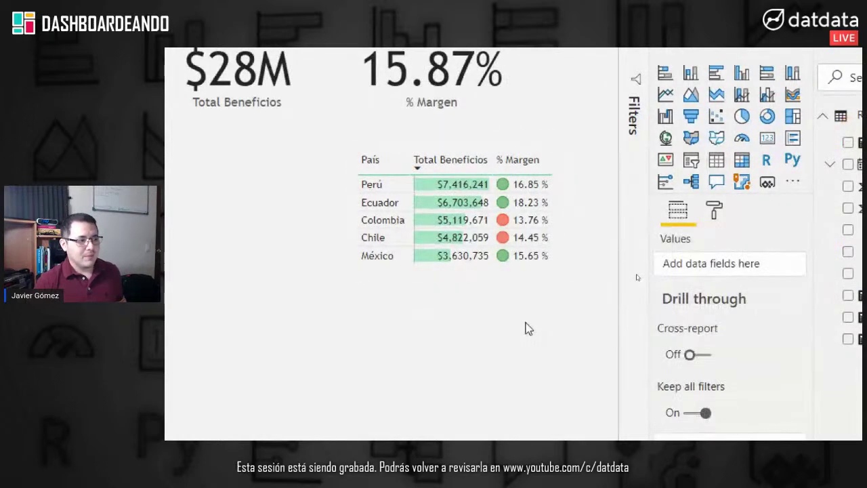
{"action": "key", "text": "ctrl+v"}
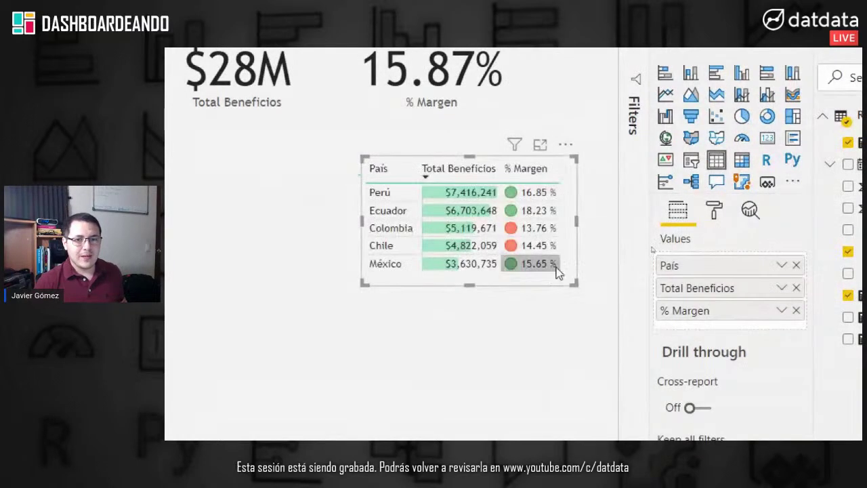
{"action": "left_click_drag", "start_coordinate": [557, 282], "coordinate": [548, 395]}
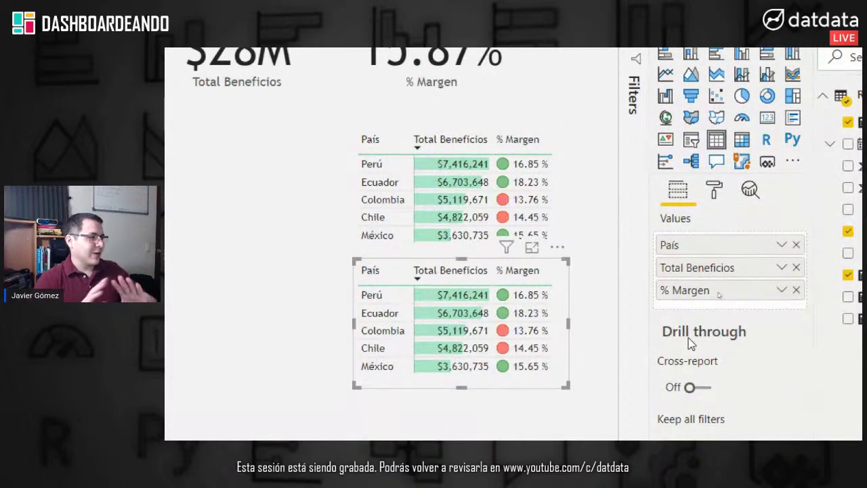
Step: Replace País with Segmento as the new table's row field
{"action": "mouse_move", "coordinate": [689, 338]}
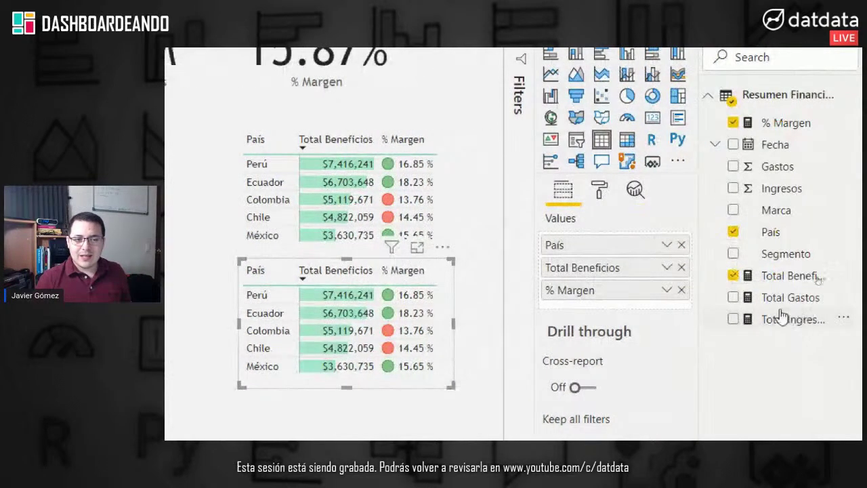
{"action": "left_click", "coordinate": [681, 244]}
{"action": "left_click_drag", "start_coordinate": [786, 253], "coordinate": [640, 242]}
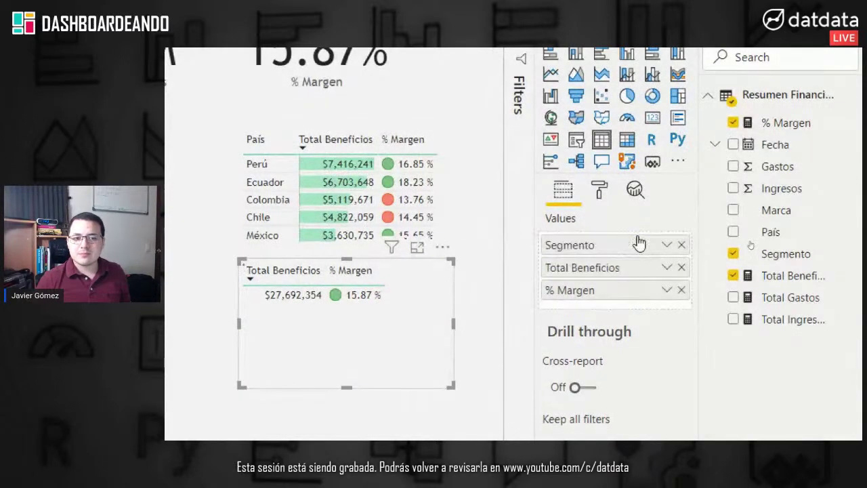
Step: Paste a copy of the Segmento table below the original and swap its Segmento field for Marca
{"action": "left_click", "coordinate": [337, 367]}
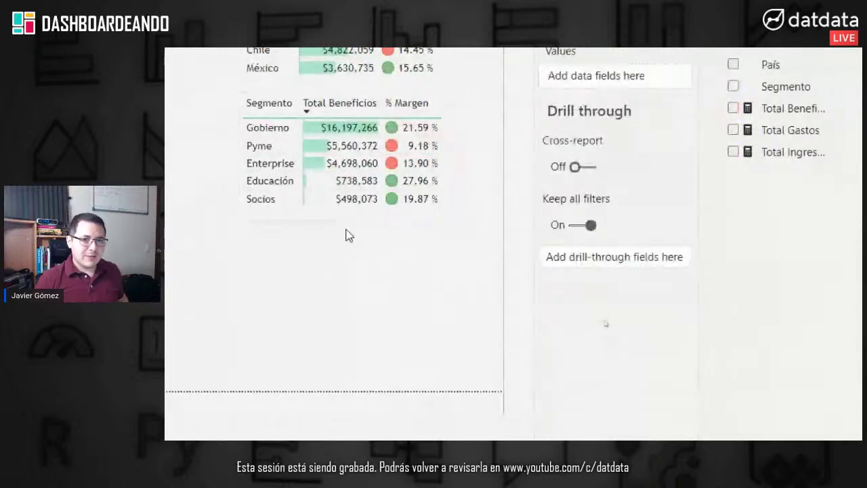
{"action": "left_click", "coordinate": [359, 215]}
{"action": "left_click", "coordinate": [347, 303]}
{"action": "key", "text": "ctrl+v"}
{"action": "left_click_drag", "start_coordinate": [387, 227], "coordinate": [397, 349]}
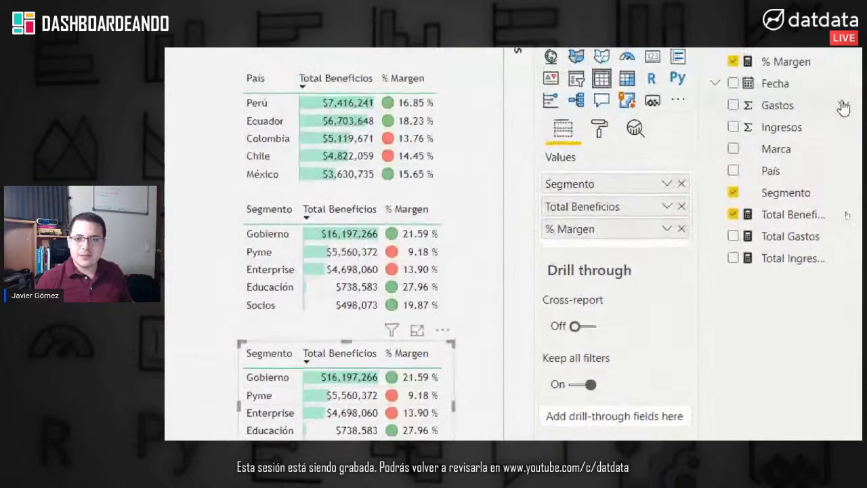
{"action": "left_click", "coordinate": [681, 120]}
{"action": "left_click_drag", "start_coordinate": [772, 148], "coordinate": [619, 182]}
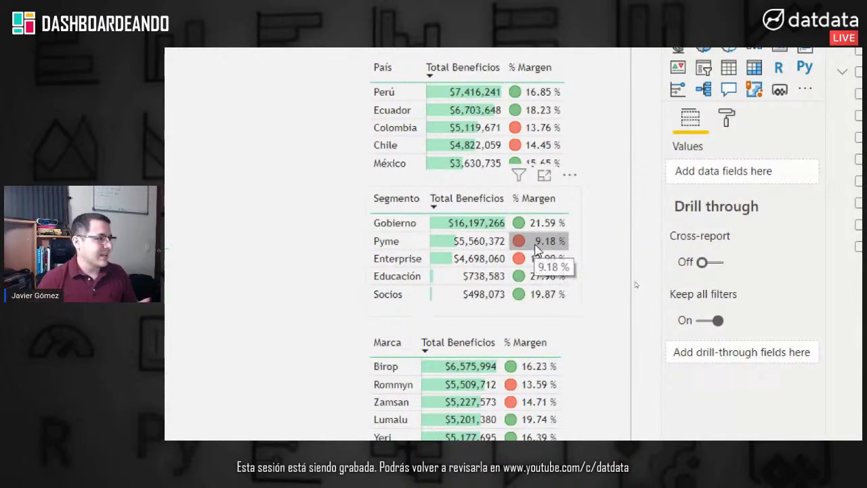
Step: Cross-filter to Pyme, pick 2020 then 2018 in the Year slicer, then clear Pyme
{"action": "left_click", "coordinate": [530, 245]}
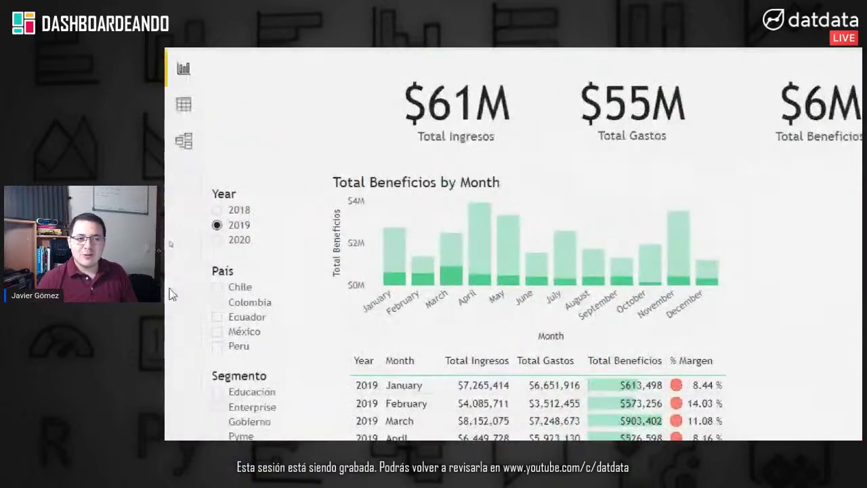
{"action": "left_click", "coordinate": [245, 242]}
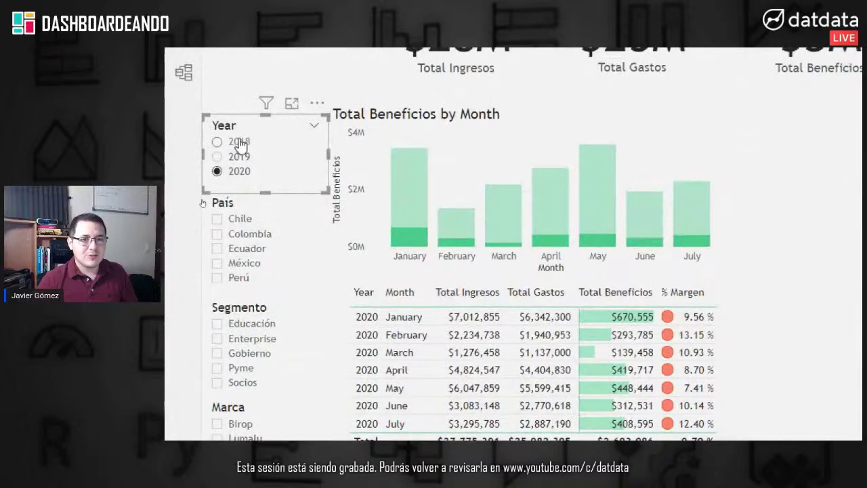
{"action": "left_click", "coordinate": [239, 142]}
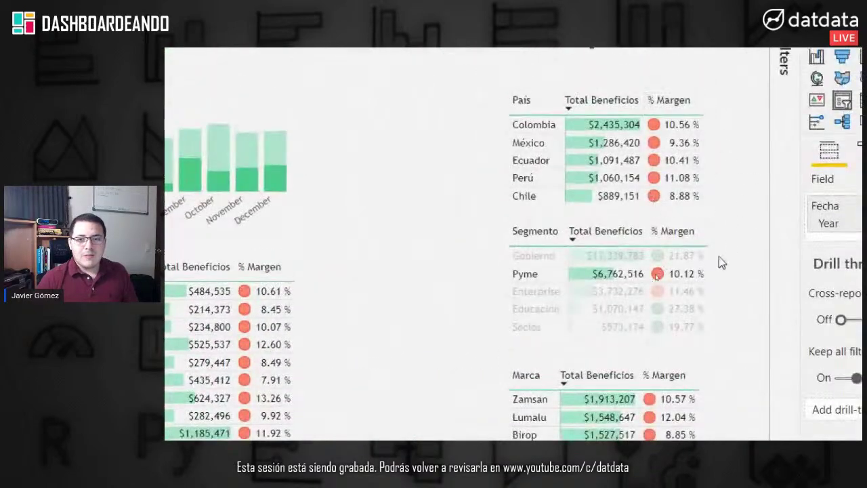
{"action": "left_click", "coordinate": [683, 279]}
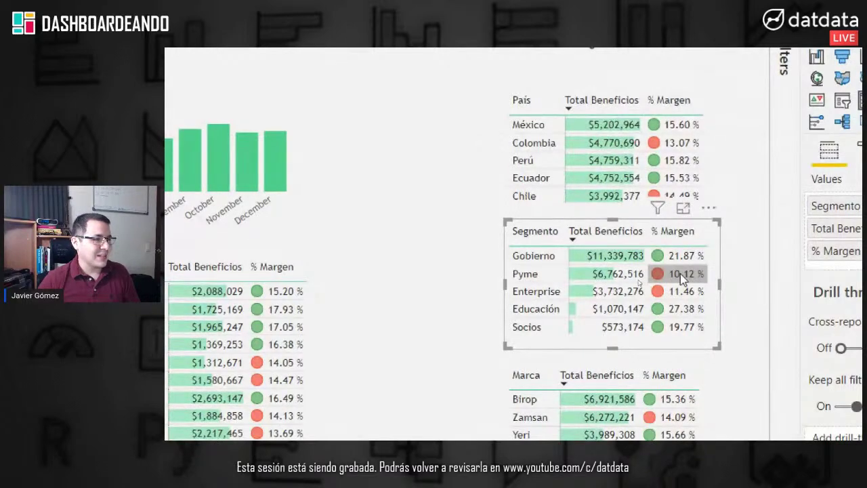
Step: Reapply and clear the Pyme cross-filter, then cross-filter to Gobierno and clear it
{"action": "left_click", "coordinate": [680, 273]}
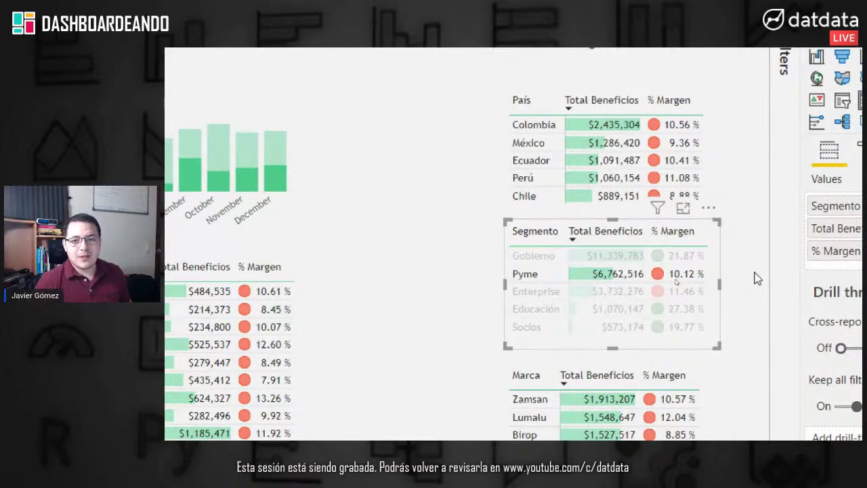
{"action": "left_click", "coordinate": [757, 279]}
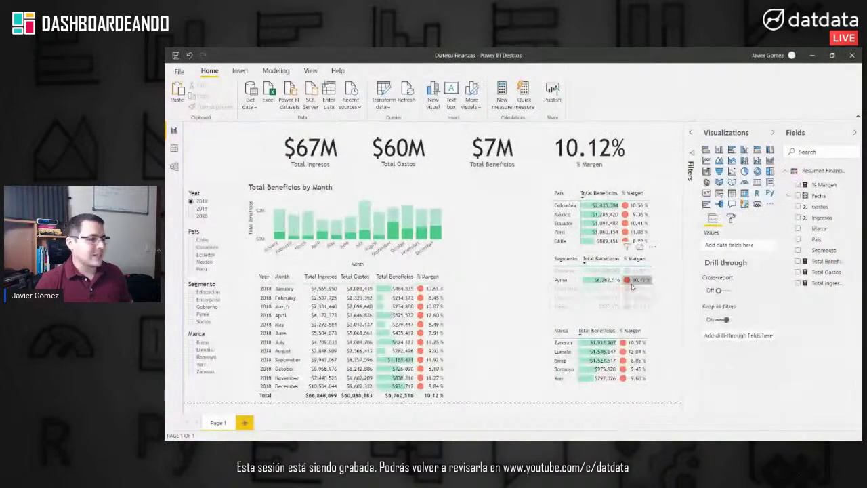
{"action": "left_click", "coordinate": [632, 287]}
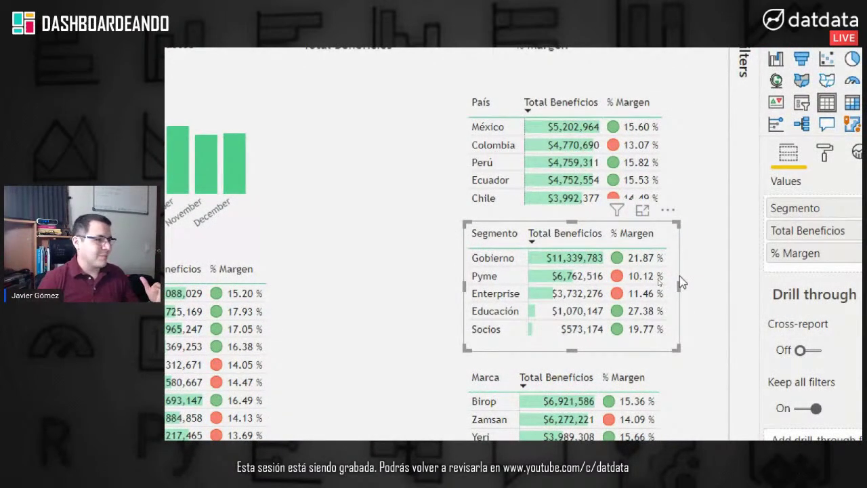
{"action": "left_click", "coordinate": [623, 259]}
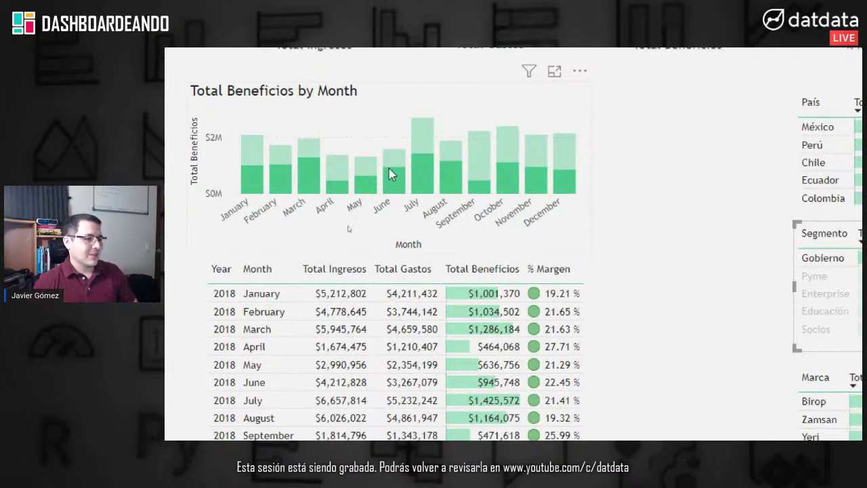
{"action": "mouse_move", "coordinate": [389, 168]}
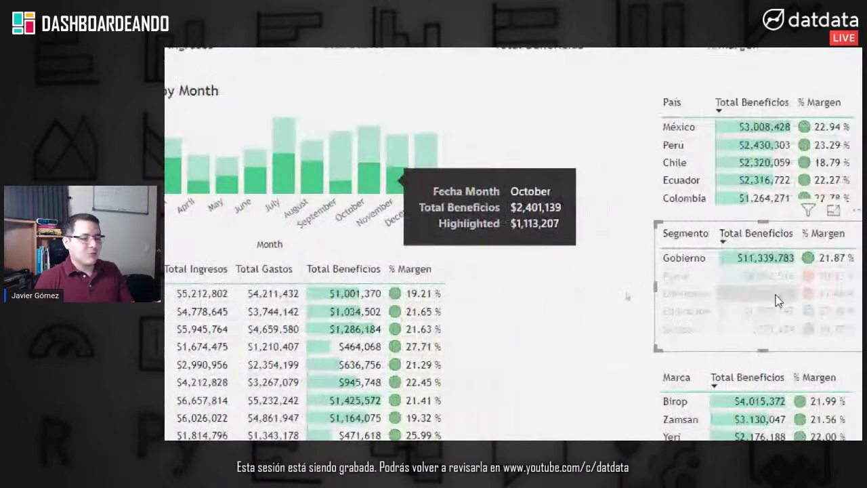
{"action": "left_click", "coordinate": [710, 256]}
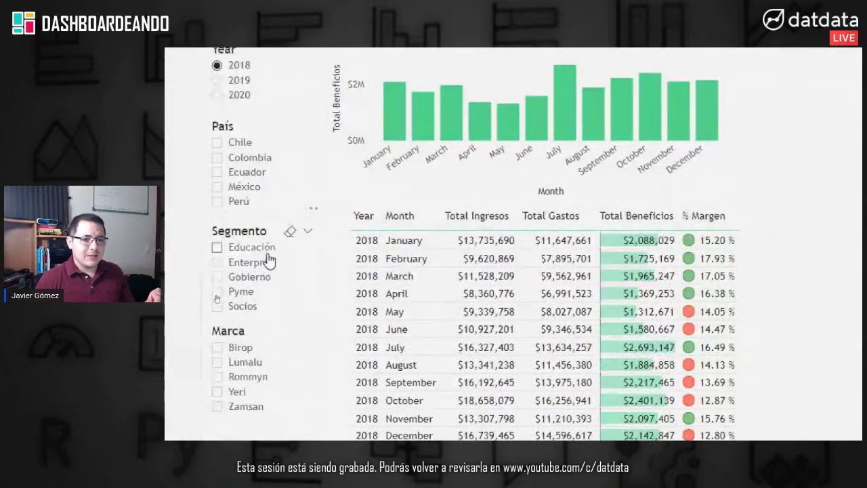
Step: Tick Gobierno in the Segmento slicer to compare, then untick it
{"action": "left_click", "coordinate": [266, 283]}
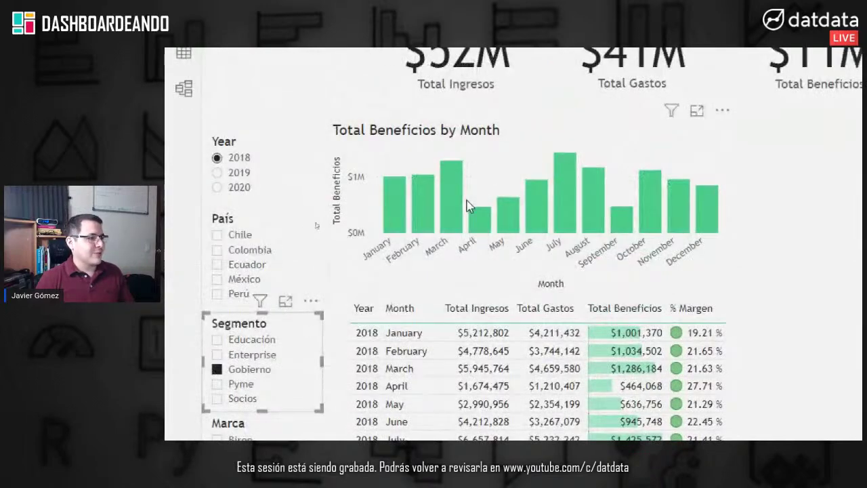
{"action": "mouse_move", "coordinate": [420, 210]}
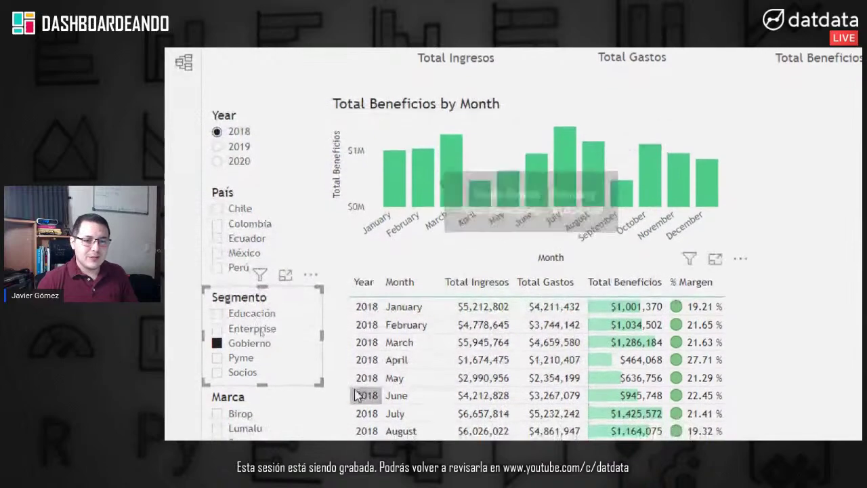
{"action": "left_click", "coordinate": [256, 341]}
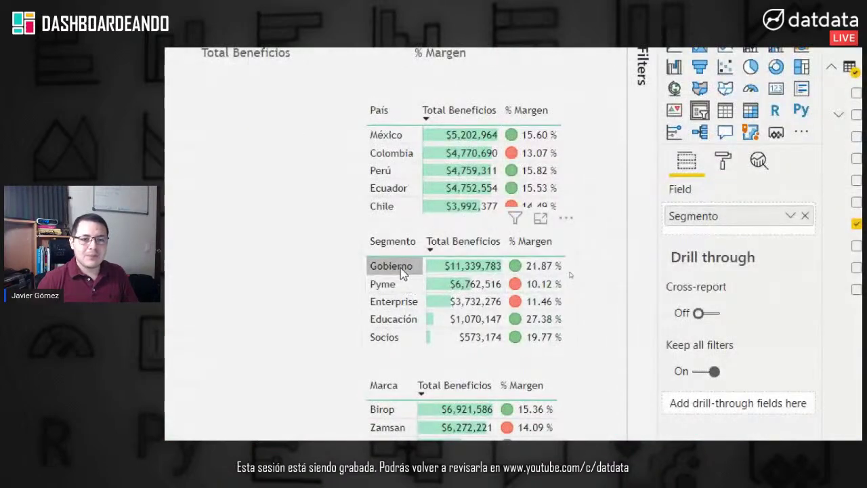
Step: Toggle the Gobierno cross-filter on and off, then select the monthly profit chart
{"action": "left_click", "coordinate": [401, 267]}
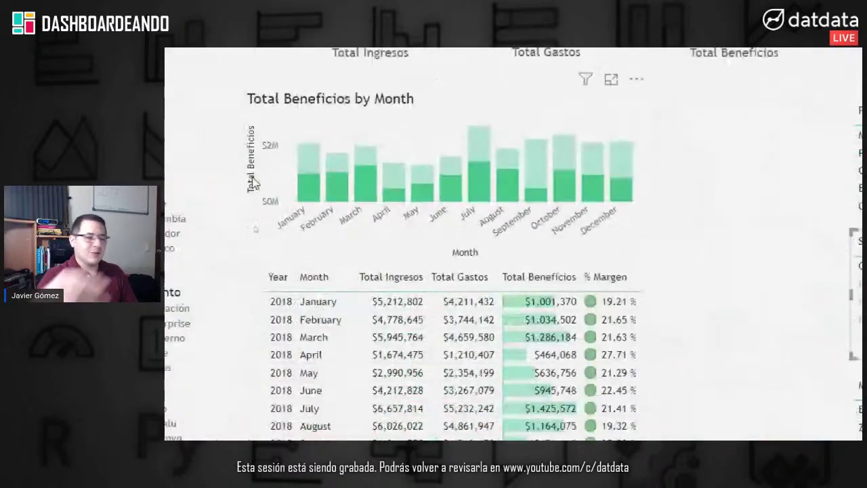
{"action": "mouse_move", "coordinate": [177, 195]}
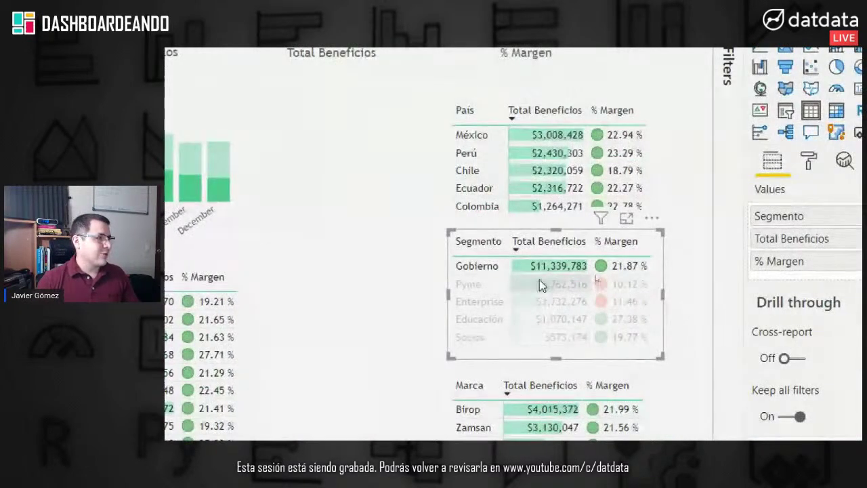
{"action": "left_click", "coordinate": [536, 271]}
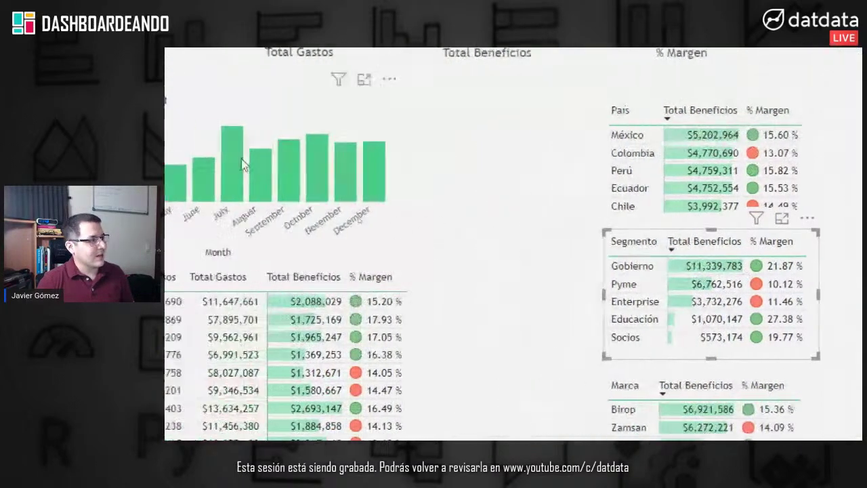
{"action": "left_click", "coordinate": [260, 103]}
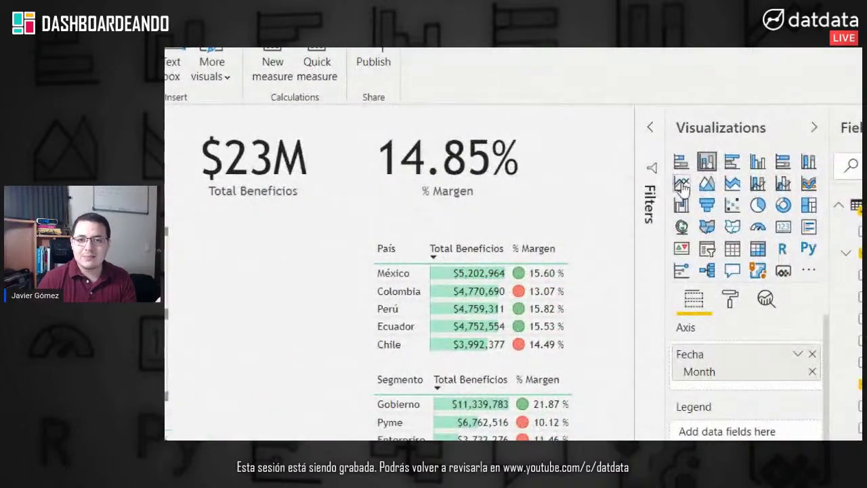
Step: Turn the monthly chart into an area chart and colour Total Beneficios green
{"action": "left_click", "coordinate": [683, 186]}
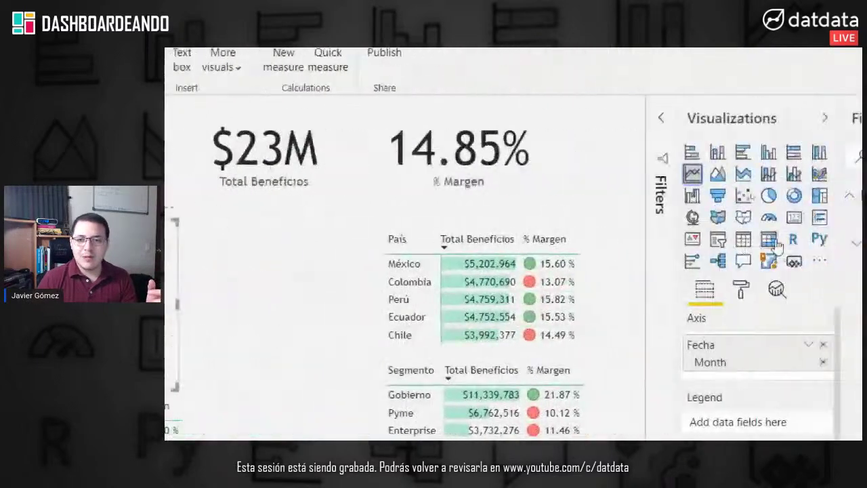
{"action": "left_click", "coordinate": [708, 174]}
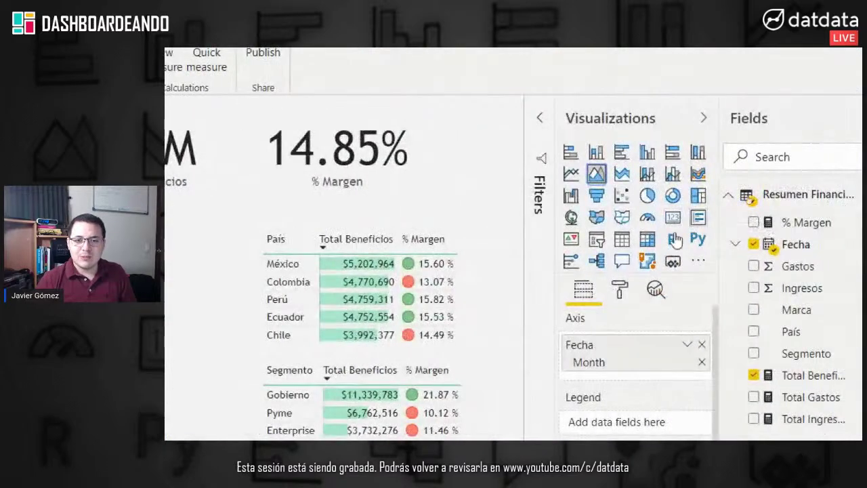
{"action": "left_click", "coordinate": [624, 291]}
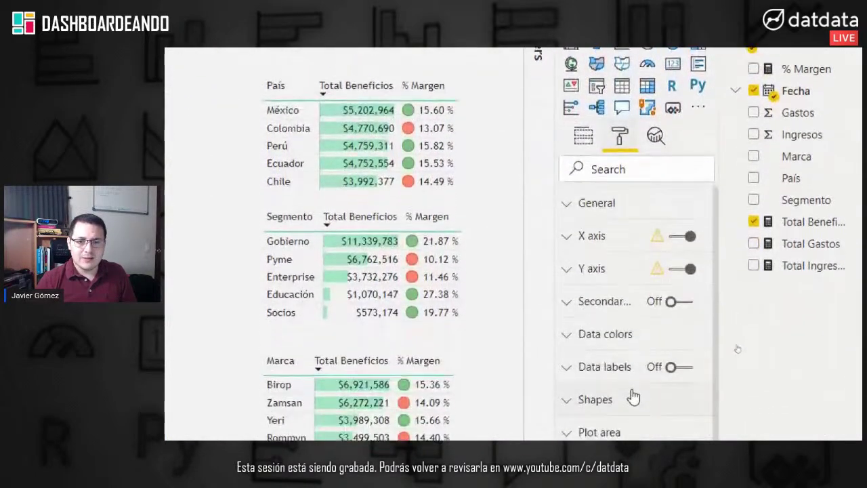
{"action": "left_click", "coordinate": [630, 377]}
{"action": "left_click", "coordinate": [599, 381]}
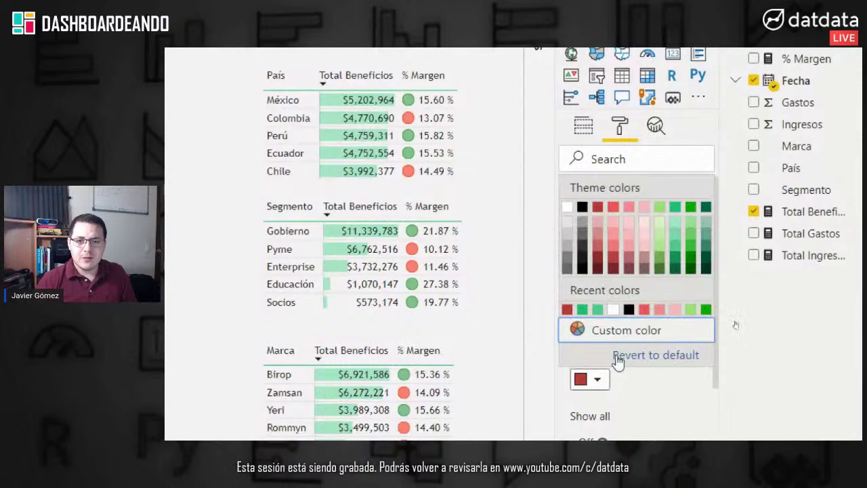
{"action": "left_click", "coordinate": [679, 214]}
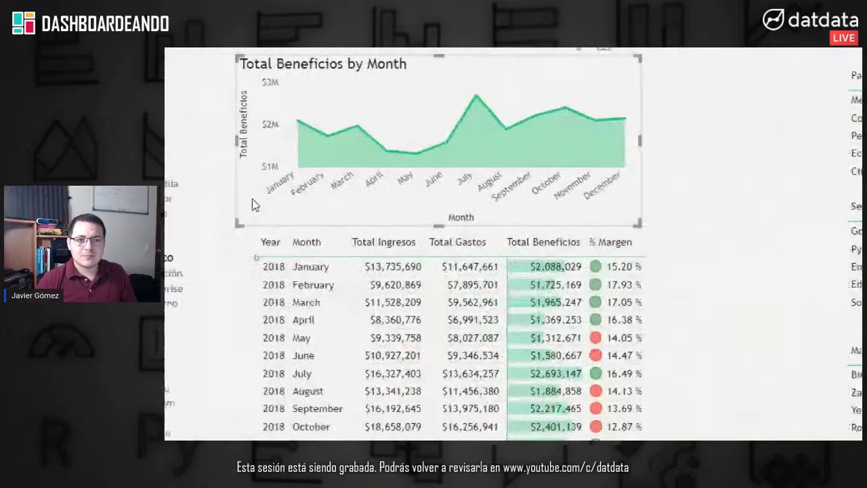
Step: Turn on Show marker in the chart's Shapes settings
{"action": "left_click", "coordinate": [631, 324]}
{"action": "left_click", "coordinate": [627, 283]}
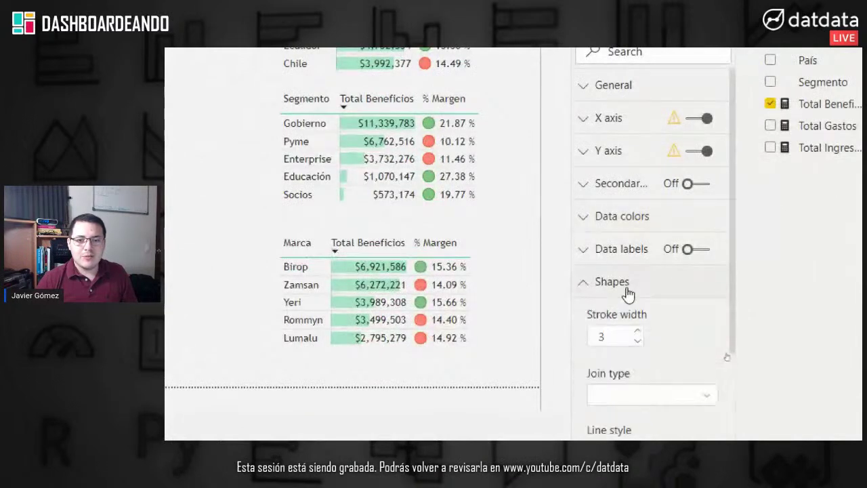
{"action": "scroll", "coordinate": [642, 405], "scroll_direction": "down", "scroll_amount": 5}
{"action": "scroll", "coordinate": [645, 387], "scroll_direction": "up", "scroll_amount": 1}
{"action": "left_click", "coordinate": [629, 217]}
{"action": "scroll", "coordinate": [637, 214], "scroll_direction": "up", "scroll_amount": 4}
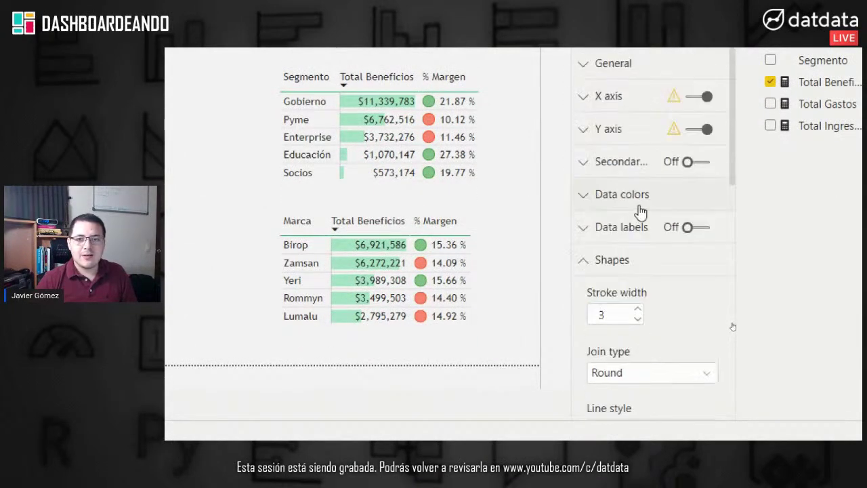
{"action": "left_click", "coordinate": [640, 263]}
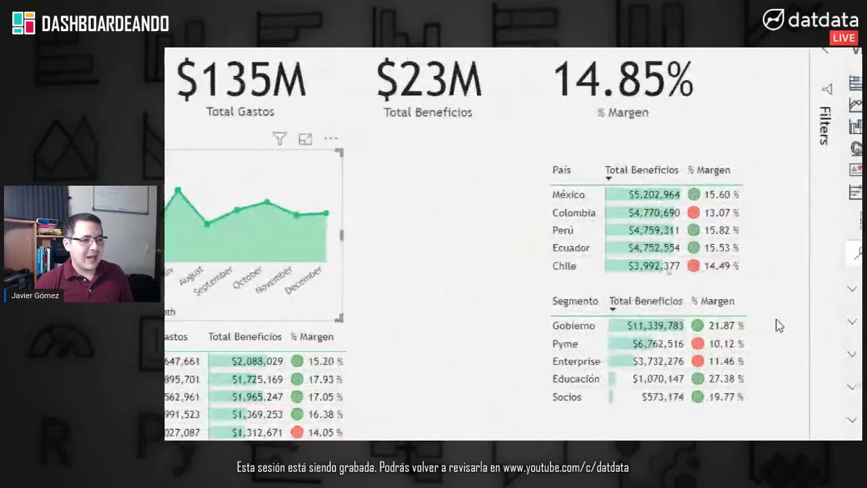
Step: Toggle the Gobierno cross-filter, then filter the report to Pyme, showing $7M profit
{"action": "mouse_move", "coordinate": [646, 331]}
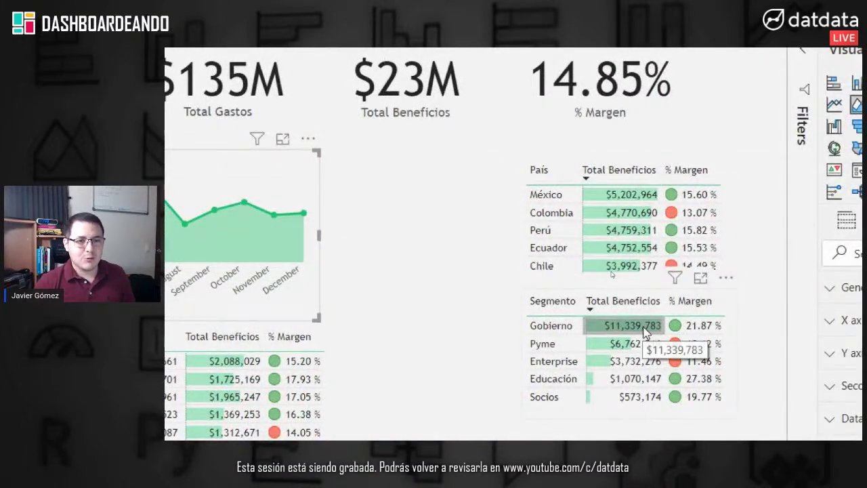
{"action": "left_click", "coordinate": [644, 328]}
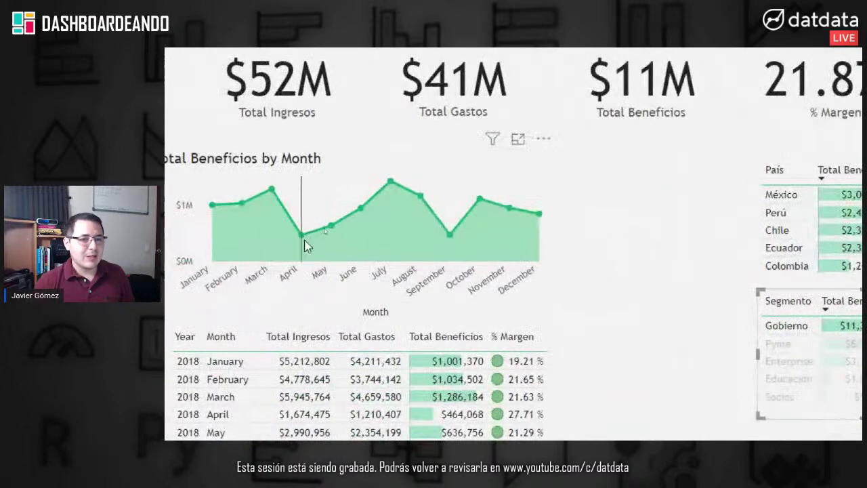
{"action": "mouse_move", "coordinate": [220, 239]}
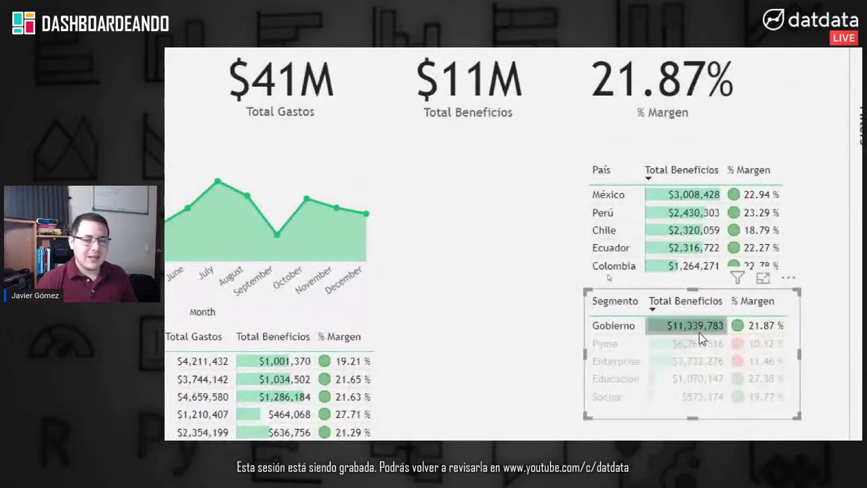
{"action": "left_click", "coordinate": [700, 332]}
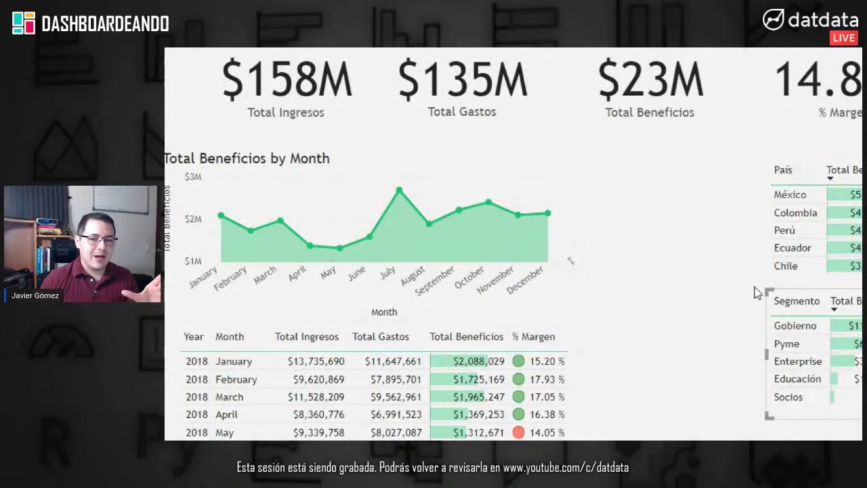
{"action": "left_click", "coordinate": [769, 330]}
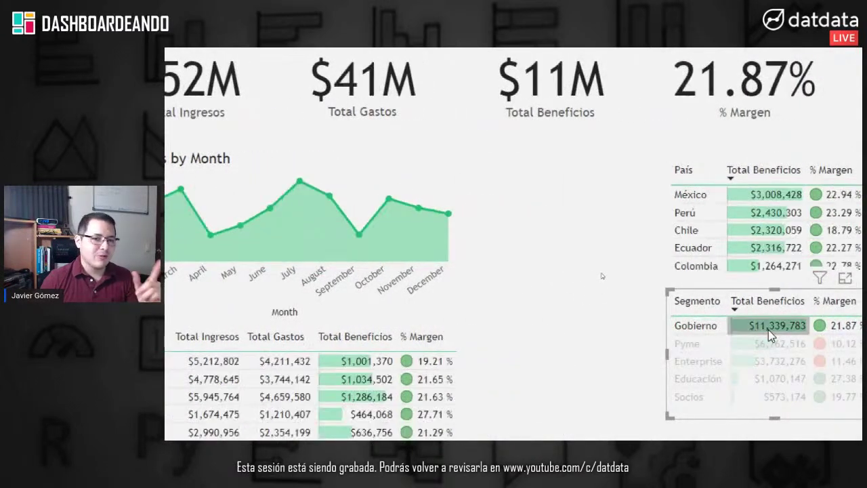
{"action": "left_click", "coordinate": [772, 342]}
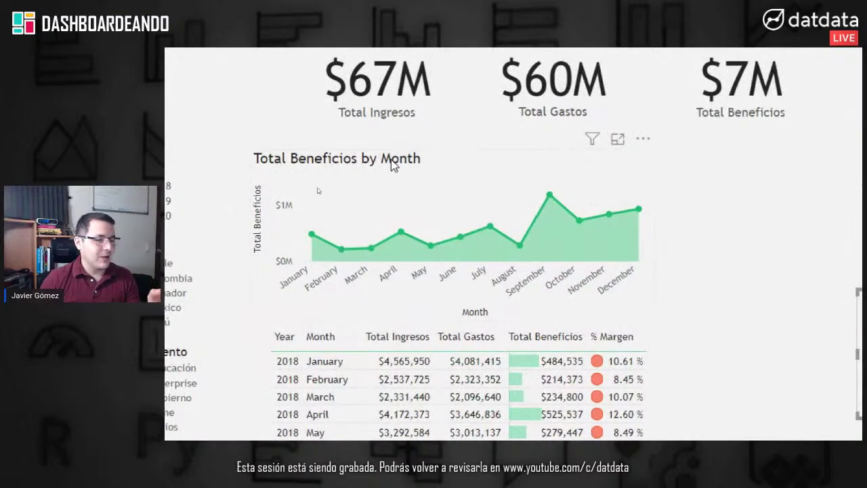
{"action": "left_click", "coordinate": [317, 188]}
Step: Make the monthly chart stacked columns and clear the Pyme filter to restore $23M profit
{"action": "left_click", "coordinate": [698, 82]}
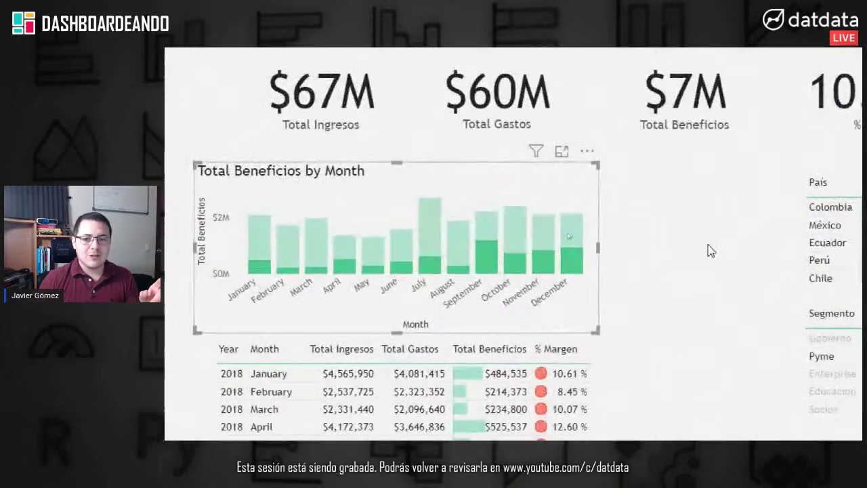
{"action": "left_click", "coordinate": [519, 332]}
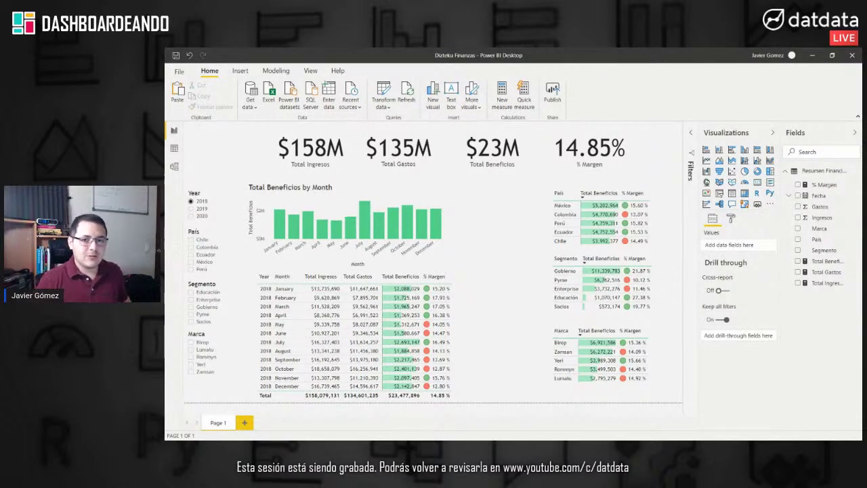
Step: Switch to the Chrome window previewing Finanzas Dizteku.xlsx on Dropbox
{"action": "key", "text": "alt+Tab"}
{"action": "key", "text": "alt+Tab"}
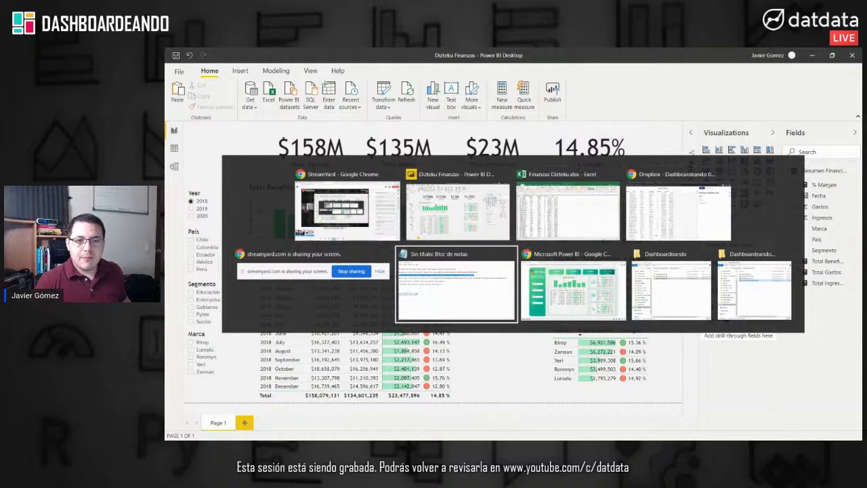
{"action": "key", "text": "Escape"}
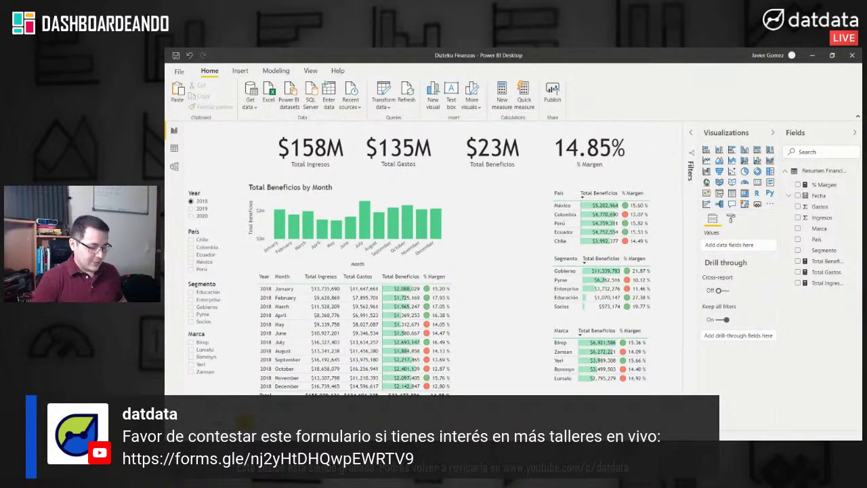
{"action": "key", "text": "alt+Tab"}
{"action": "key", "text": "alt+Tab"}
{"action": "key", "text": "alt+Tab"}
{"action": "key", "text": "alt+Tab"}
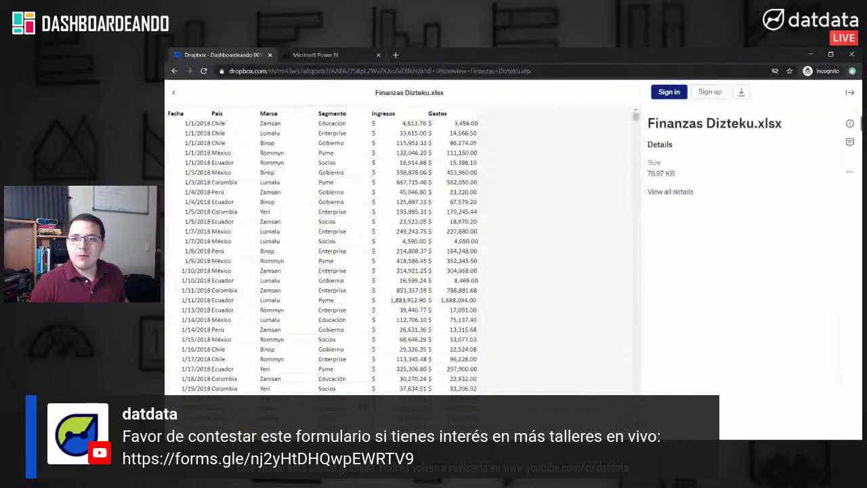
Step: Close the Chrome Dropbox preview window
{"action": "left_click", "coordinate": [853, 55]}
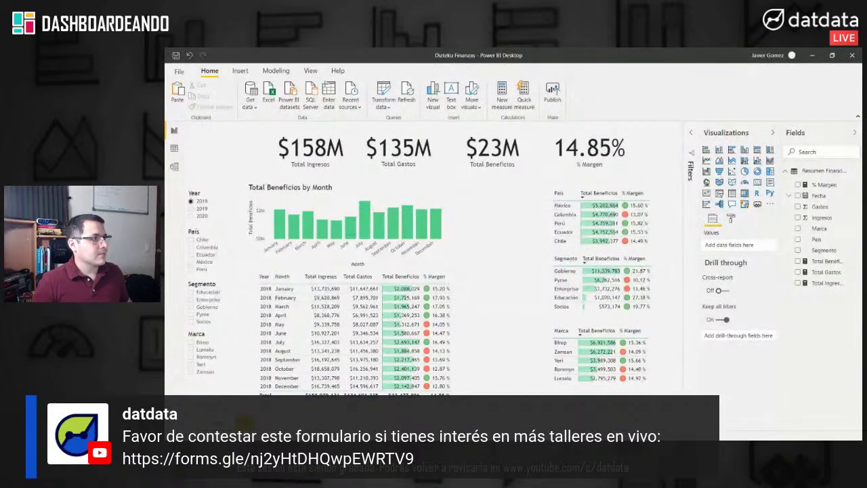
Step: Maximize the Dashboardeando Formulario Disponibilidad form, review its questions, then open its 128 responses
{"action": "key", "text": "alt+Tab"}
{"action": "key", "text": "super+Up"}
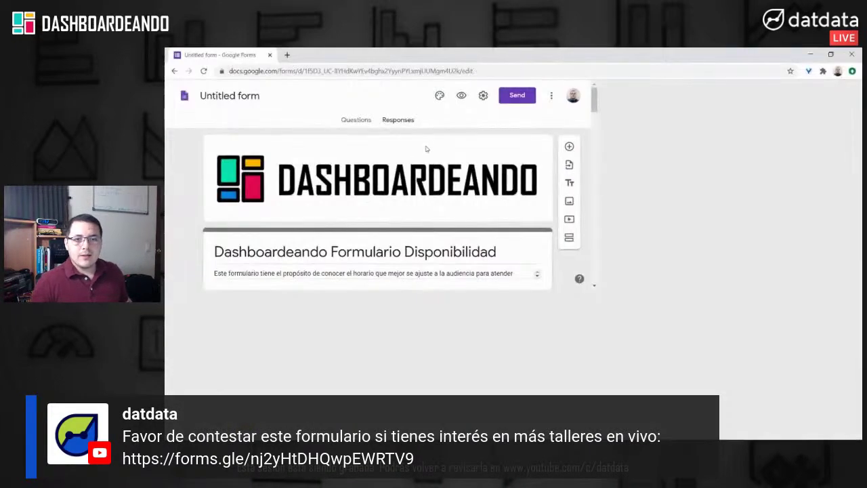
{"action": "scroll", "coordinate": [600, 253], "scroll_direction": "down", "scroll_amount": 2}
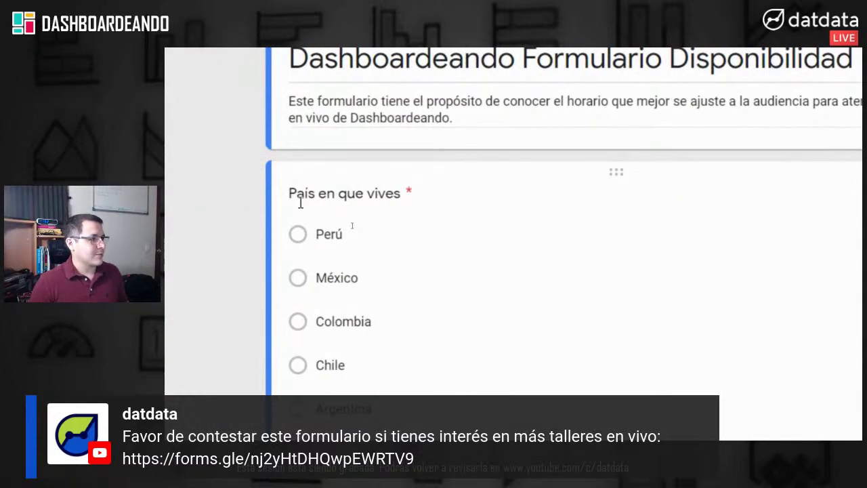
{"action": "scroll", "coordinate": [400, 335], "scroll_direction": "down", "scroll_amount": 3}
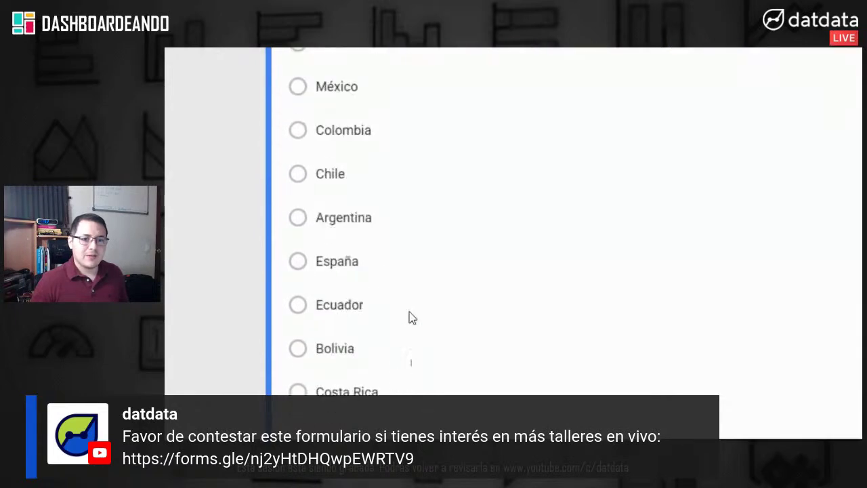
{"action": "scroll", "coordinate": [408, 341], "scroll_direction": "down", "scroll_amount": 15}
{"action": "scroll", "coordinate": [483, 303], "scroll_direction": "down", "scroll_amount": 15}
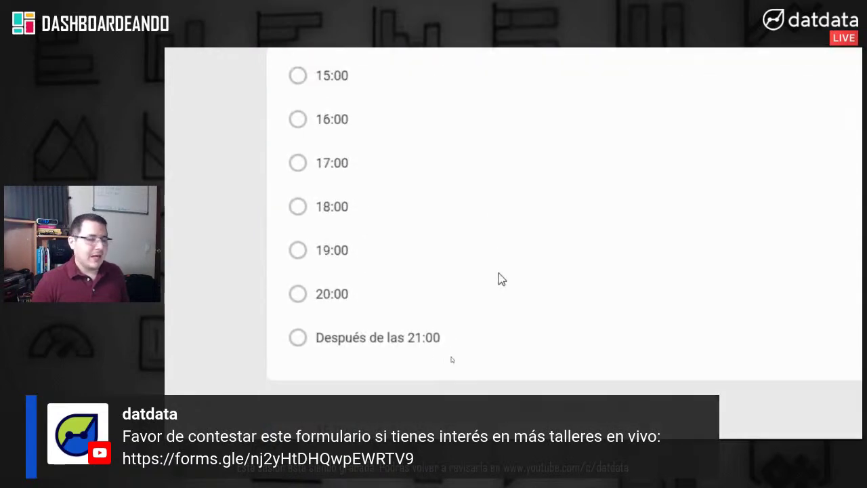
{"action": "scroll", "coordinate": [502, 271], "scroll_direction": "down", "scroll_amount": 3}
{"action": "scroll", "coordinate": [503, 271], "scroll_direction": "up", "scroll_amount": 20}
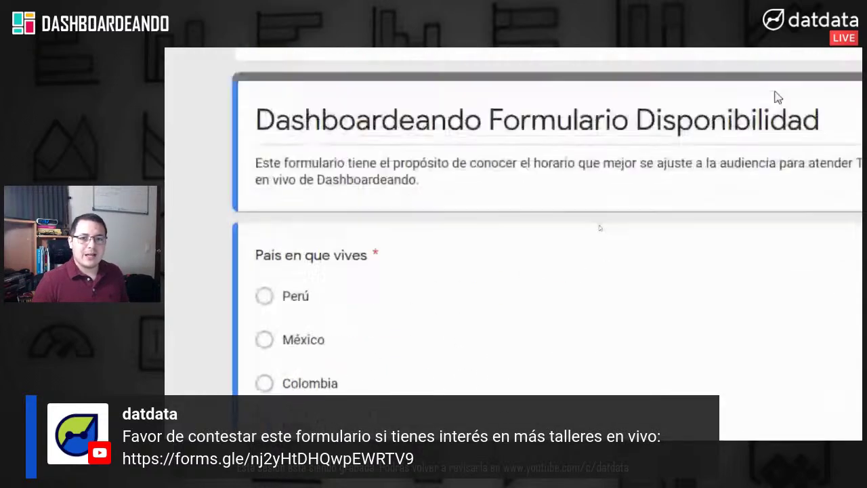
{"action": "scroll", "coordinate": [772, 99], "scroll_direction": "up", "scroll_amount": 5}
{"action": "left_click", "coordinate": [506, 114]}
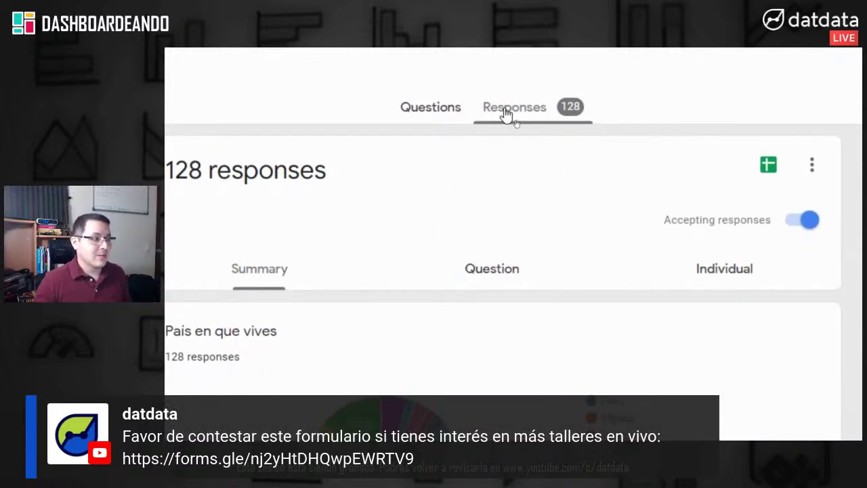
Step: Review the country of residence pie chart, checking each slice's response values
{"action": "scroll", "coordinate": [475, 170], "scroll_direction": "down", "scroll_amount": 3}
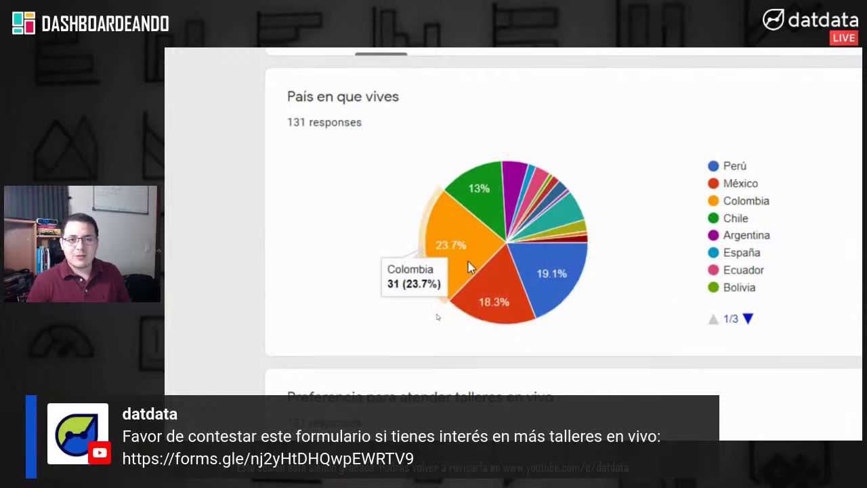
{"action": "mouse_move", "coordinate": [474, 324]}
{"action": "mouse_move", "coordinate": [561, 295]}
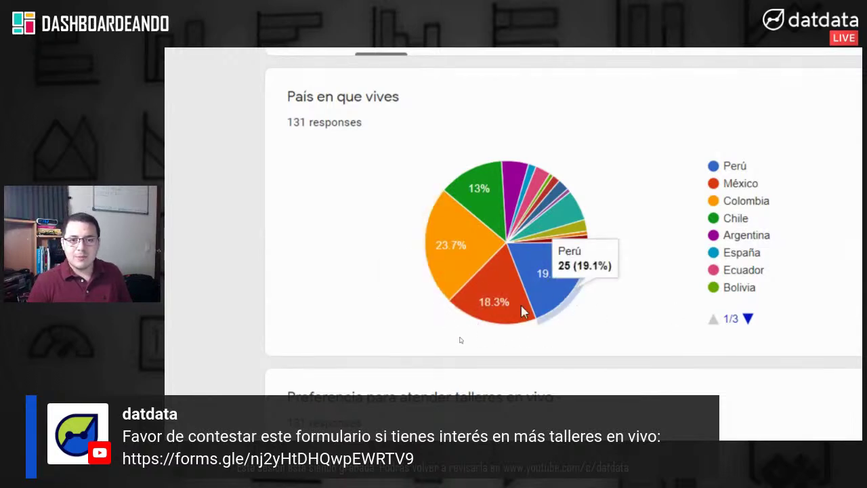
{"action": "mouse_move", "coordinate": [497, 216]}
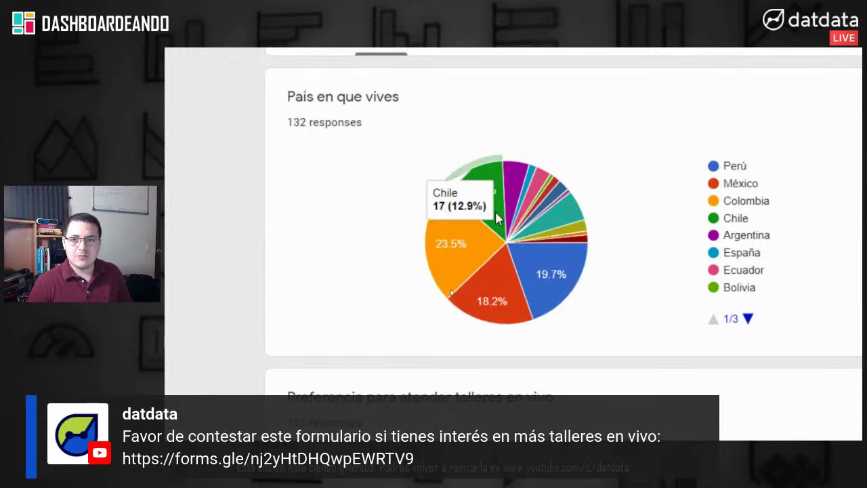
{"action": "mouse_move", "coordinate": [542, 185]}
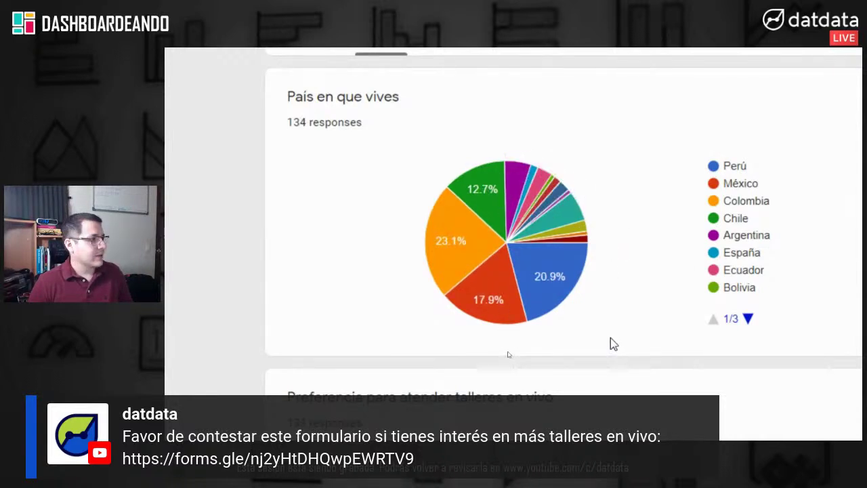
{"action": "scroll", "coordinate": [608, 372], "scroll_direction": "down", "scroll_amount": 5}
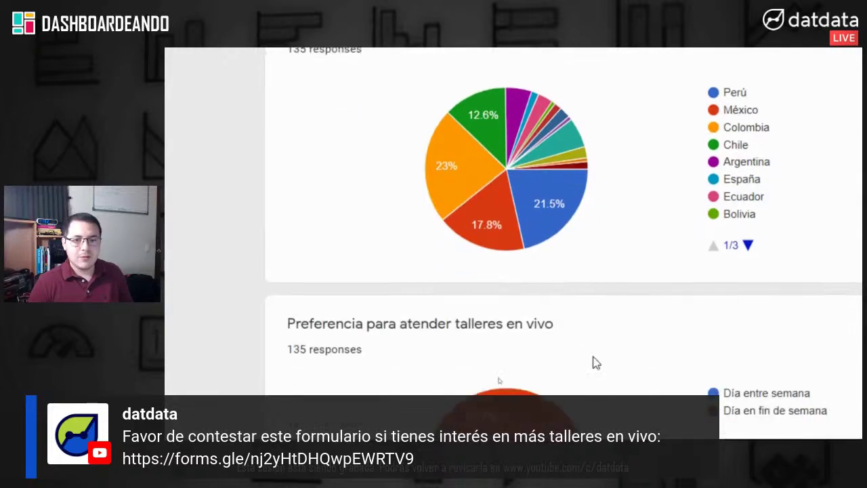
{"action": "scroll", "coordinate": [610, 217], "scroll_direction": "up", "scroll_amount": 1}
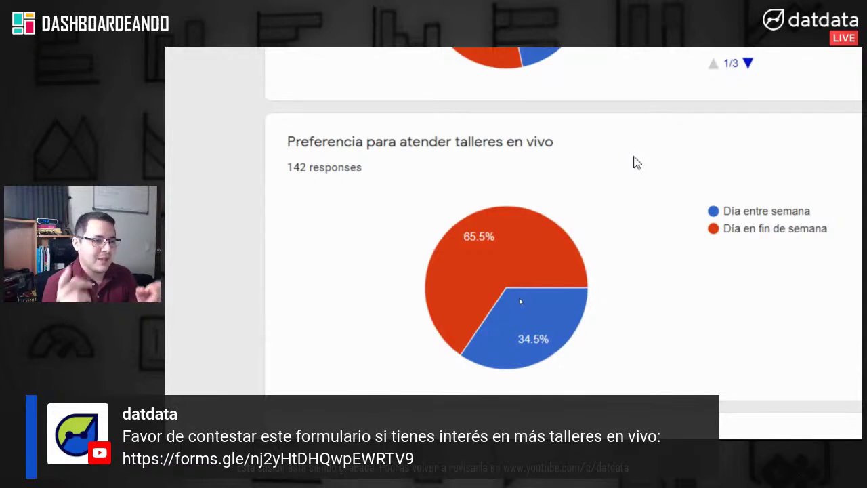
Step: Inspect the day availability pie charts, checking the slice values
{"action": "scroll", "coordinate": [646, 251], "scroll_direction": "down", "scroll_amount": 5}
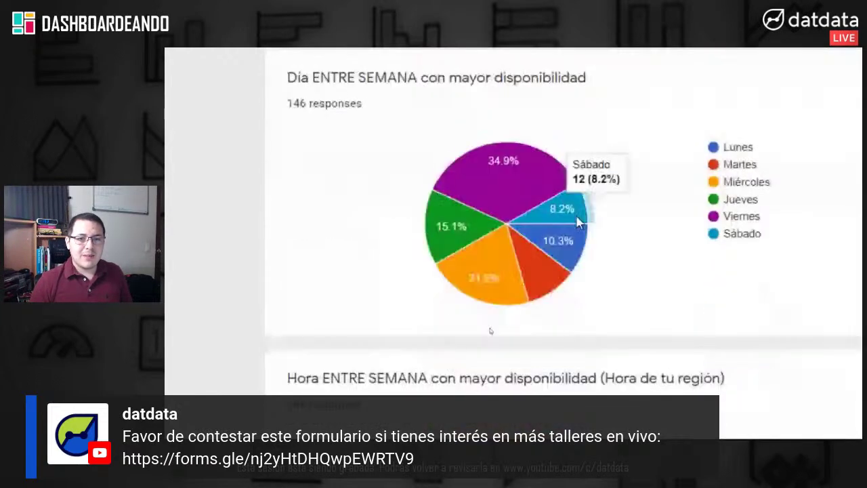
{"action": "mouse_move", "coordinate": [484, 293]}
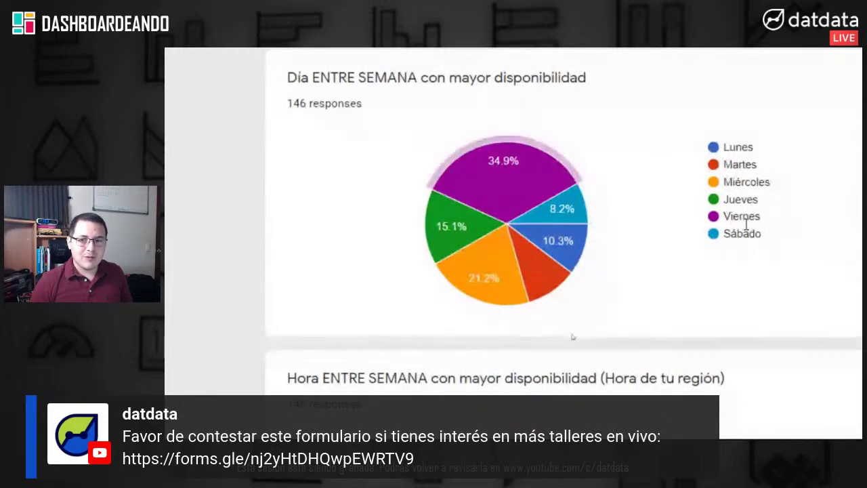
{"action": "mouse_move", "coordinate": [497, 174]}
{"action": "mouse_move", "coordinate": [544, 241]}
{"action": "mouse_move", "coordinate": [516, 193]}
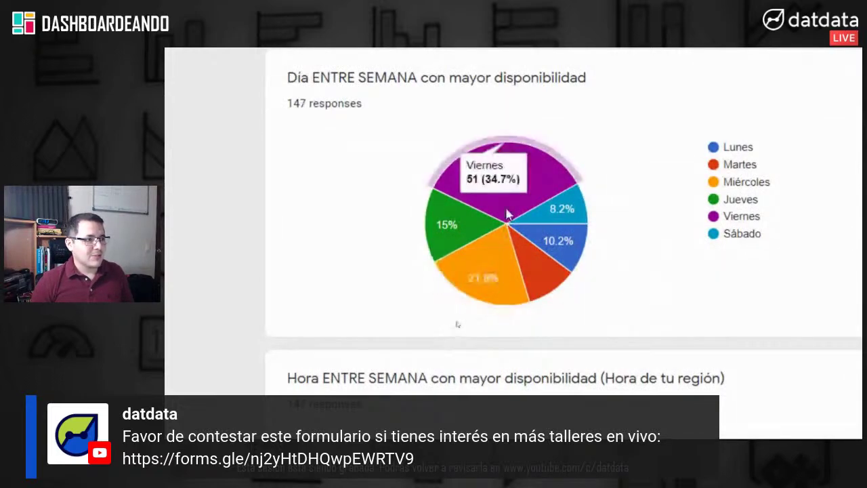
{"action": "scroll", "coordinate": [774, 285], "scroll_direction": "down", "scroll_amount": 3}
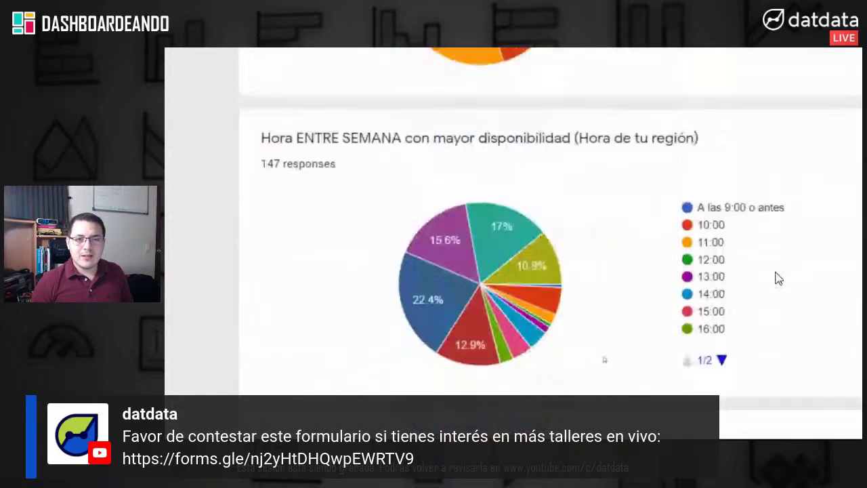
{"action": "scroll", "coordinate": [778, 278], "scroll_direction": "down", "scroll_amount": 3}
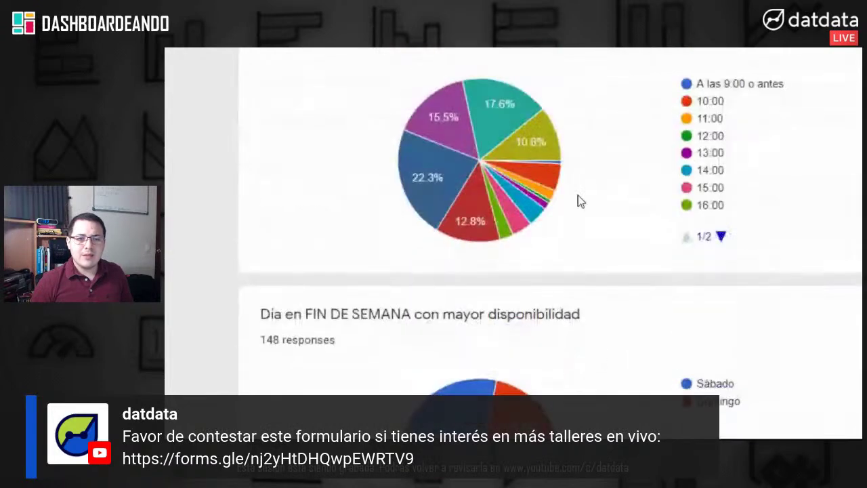
{"action": "scroll", "coordinate": [649, 113], "scroll_direction": "up", "scroll_amount": 4}
{"action": "scroll", "coordinate": [649, 112], "scroll_direction": "down", "scroll_amount": 2}
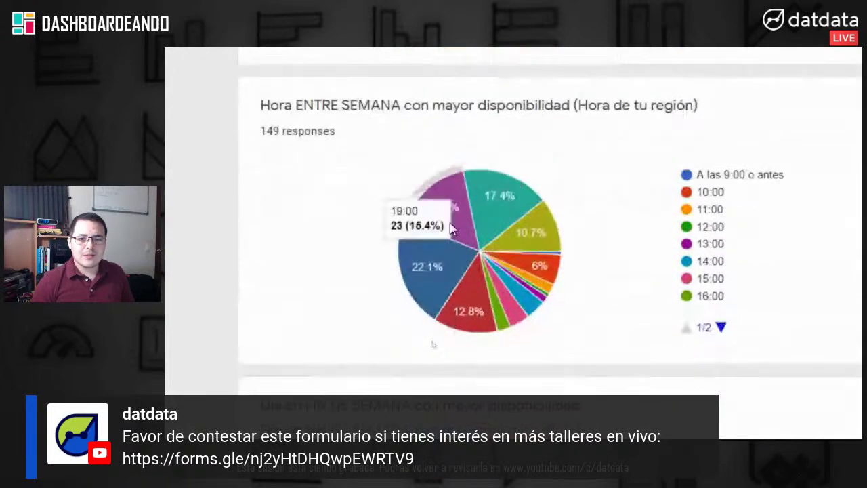
{"action": "mouse_move", "coordinate": [427, 300]}
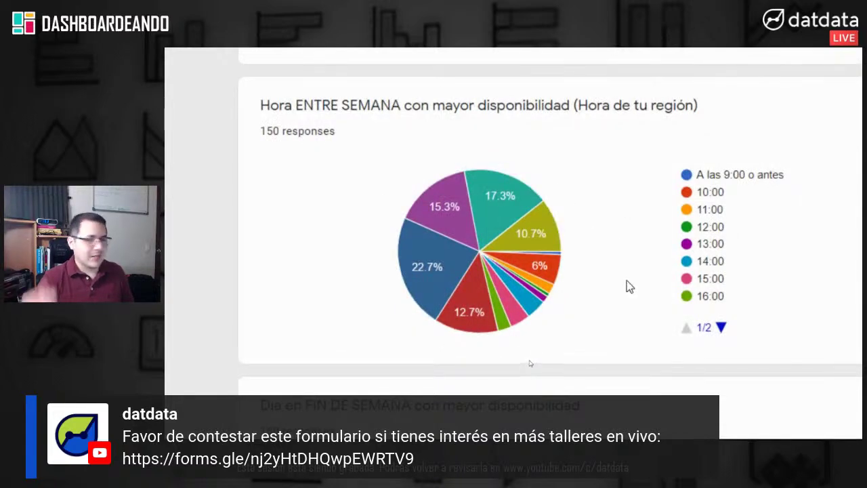
Step: Scroll through the hour availability charts down to weekend hours, then return to Power BI
{"action": "scroll", "coordinate": [626, 284], "scroll_direction": "down", "scroll_amount": 1}
{"action": "scroll", "coordinate": [629, 287], "scroll_direction": "down", "scroll_amount": 8}
{"action": "scroll", "coordinate": [630, 287], "scroll_direction": "up", "scroll_amount": 1}
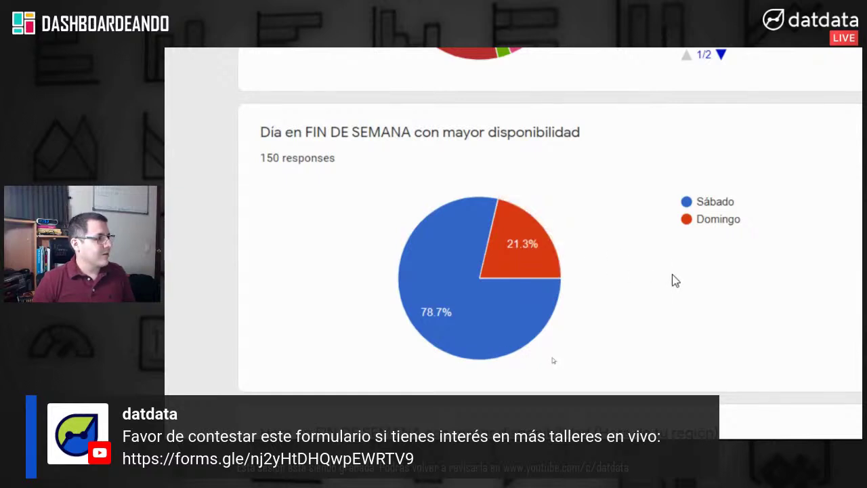
{"action": "scroll", "coordinate": [675, 281], "scroll_direction": "down", "scroll_amount": 2}
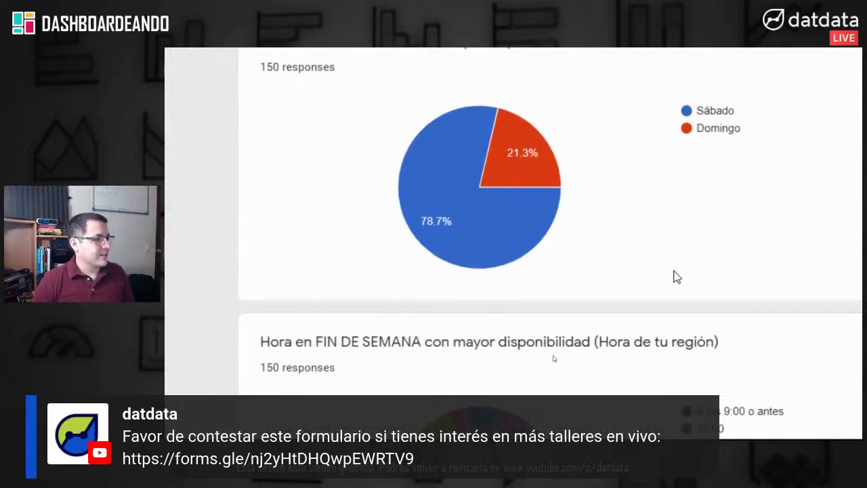
{"action": "scroll", "coordinate": [675, 276], "scroll_direction": "down", "scroll_amount": 5}
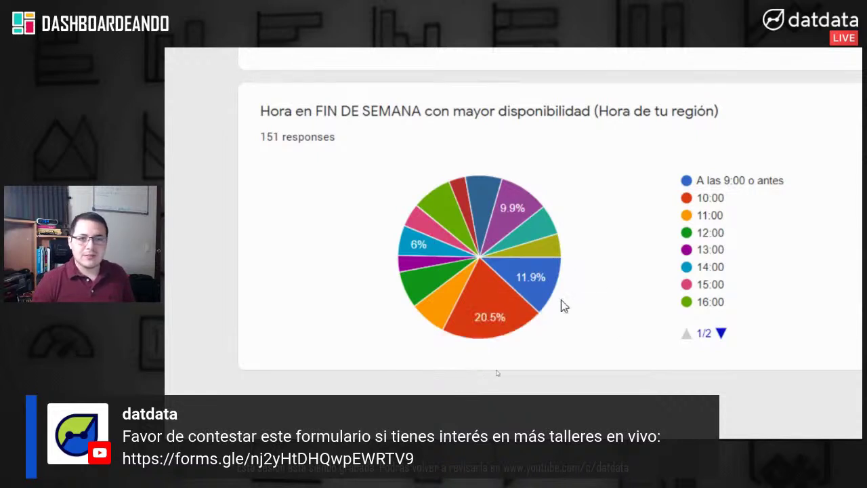
{"action": "scroll", "coordinate": [768, 103], "scroll_direction": "up", "scroll_amount": 1}
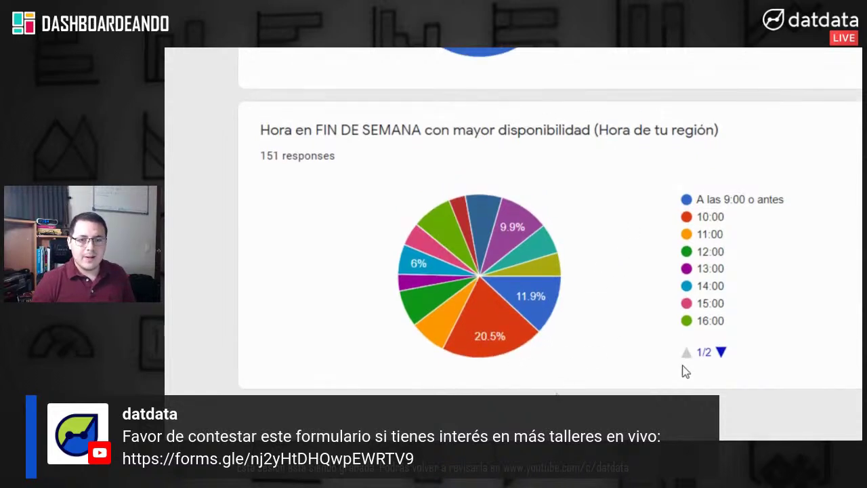
{"action": "scroll", "coordinate": [647, 393], "scroll_direction": "down", "scroll_amount": 1}
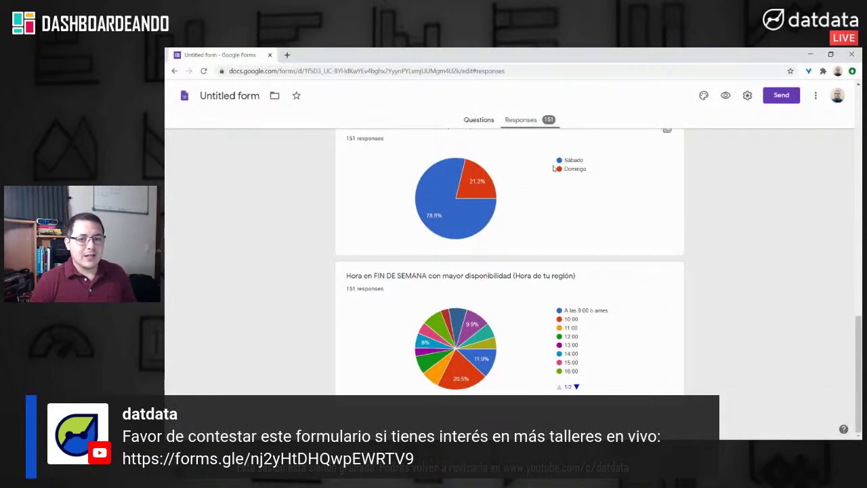
{"action": "scroll", "coordinate": [566, 190], "scroll_direction": "up", "scroll_amount": 5}
{"action": "scroll", "coordinate": [565, 190], "scroll_direction": "up", "scroll_amount": 1}
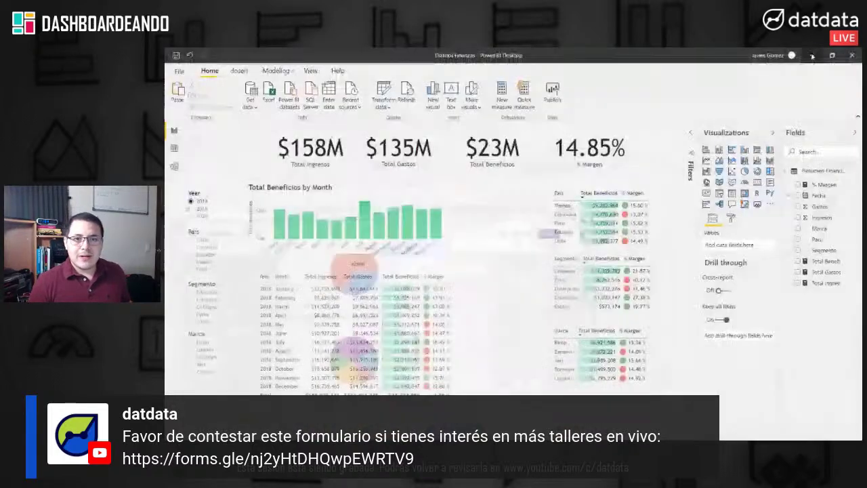
{"action": "left_click", "coordinate": [810, 53]}
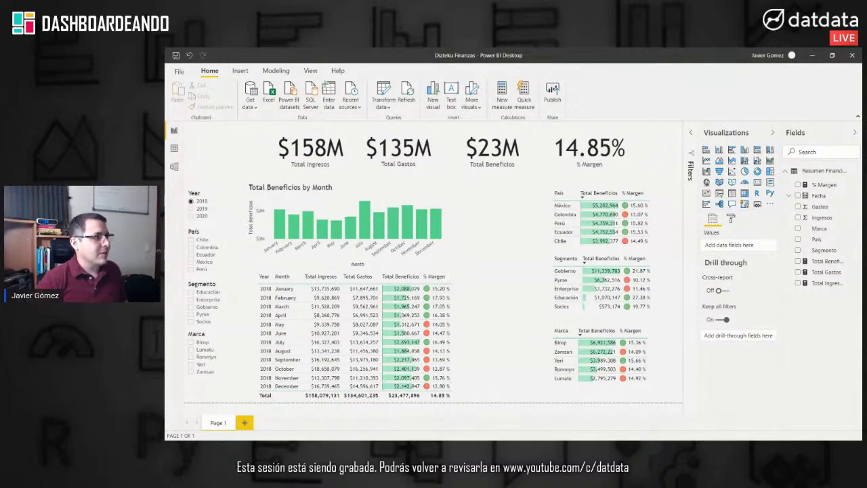
Step: Bring the incognito Chrome window with the Datdata Udemy instructor page forward and maximize it
{"action": "key", "text": "alt+Tab"}
{"action": "left_click_drag", "start_coordinate": [281, 97], "coordinate": [437, 110]}
{"action": "double_click", "coordinate": [437, 109]}
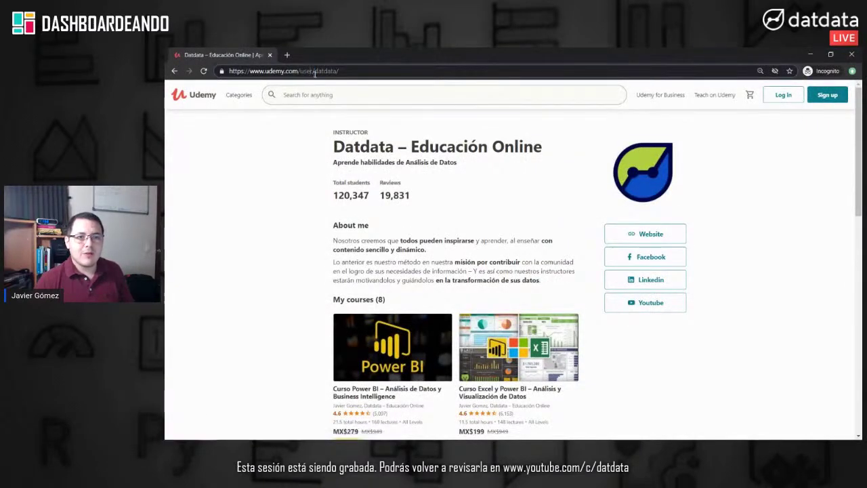
Step: Load the shortened Udemy profile address in full screen and scroll to the My courses (8) list
{"action": "double_click", "coordinate": [310, 71]}
{"action": "type", "text": "u"}
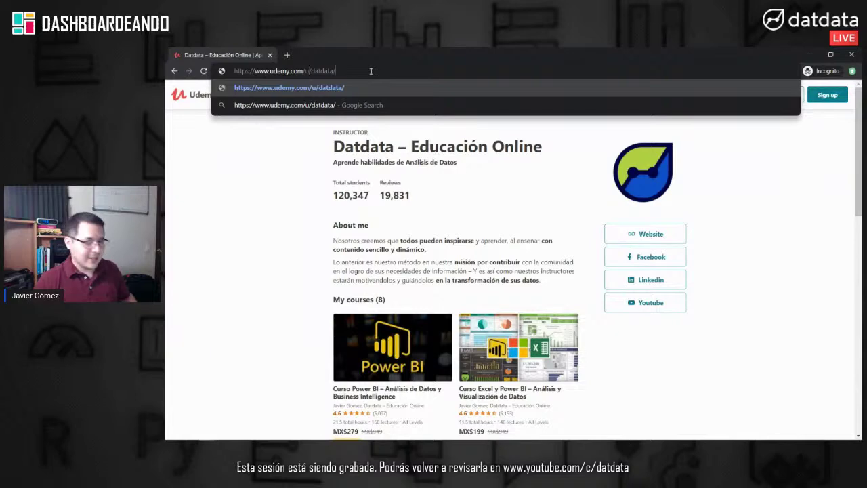
{"action": "key", "text": "Return"}
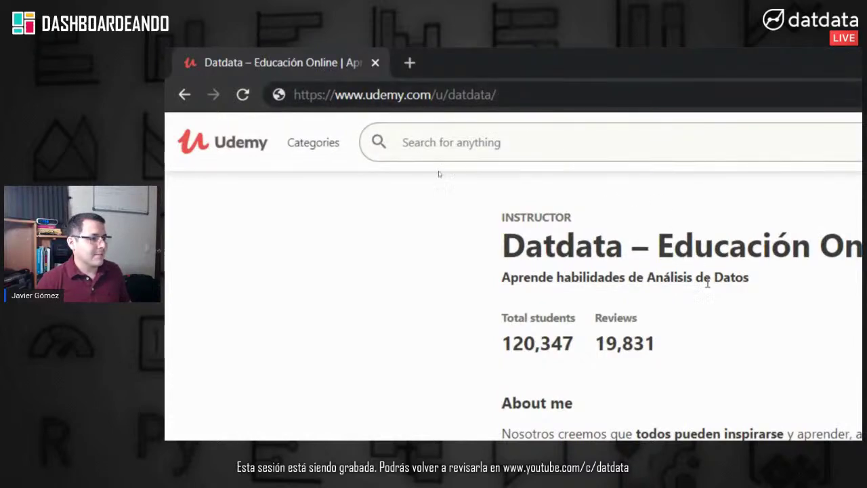
{"action": "key", "text": "F11"}
{"action": "scroll", "coordinate": [699, 270], "scroll_direction": "down", "scroll_amount": 5}
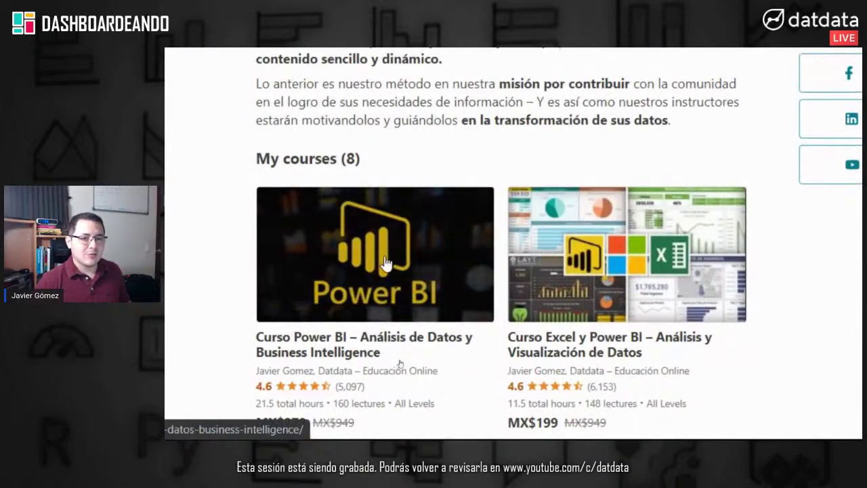
{"action": "scroll", "coordinate": [376, 258], "scroll_direction": "down", "scroll_amount": 1}
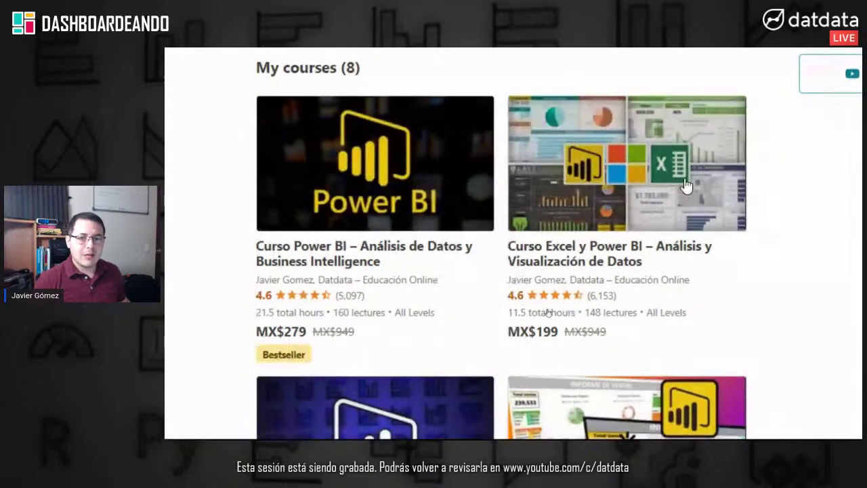
Step: Browse the course cards and open Curso Power BI – Análisis de Datos y Business Intelligence
{"action": "scroll", "coordinate": [665, 185], "scroll_direction": "down", "scroll_amount": 4}
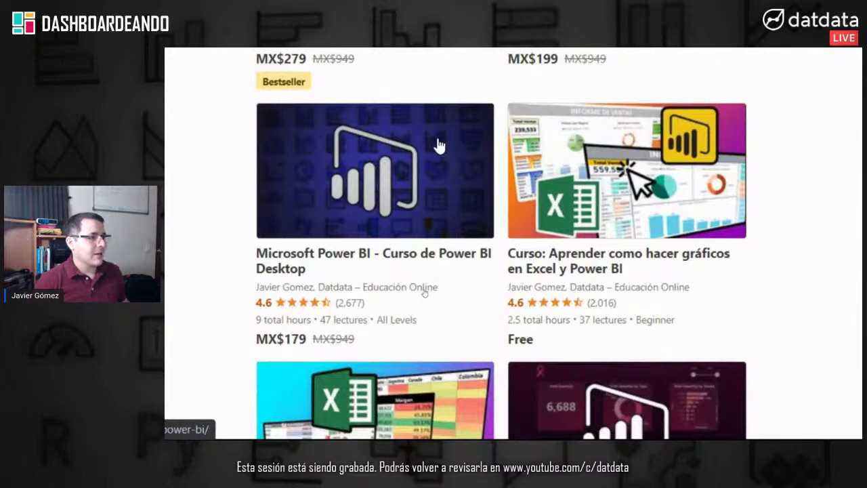
{"action": "scroll", "coordinate": [439, 145], "scroll_direction": "up", "scroll_amount": 5}
{"action": "scroll", "coordinate": [624, 212], "scroll_direction": "down", "scroll_amount": 1}
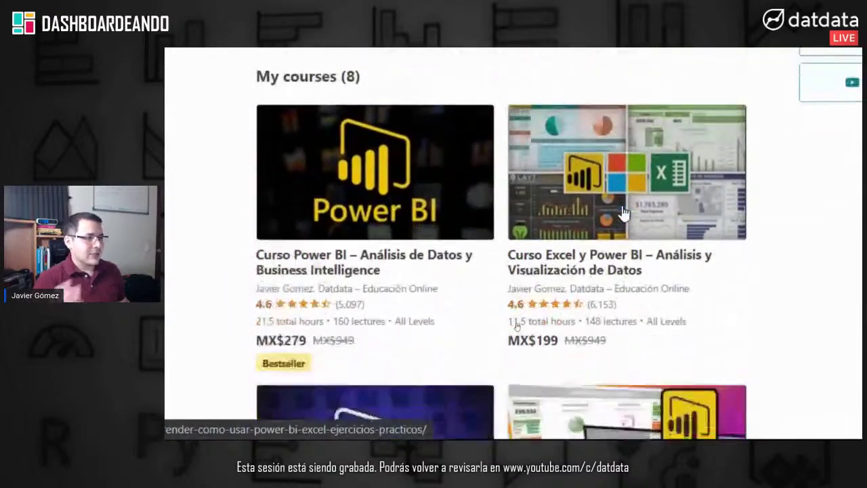
{"action": "scroll", "coordinate": [623, 213], "scroll_direction": "down", "scroll_amount": 3}
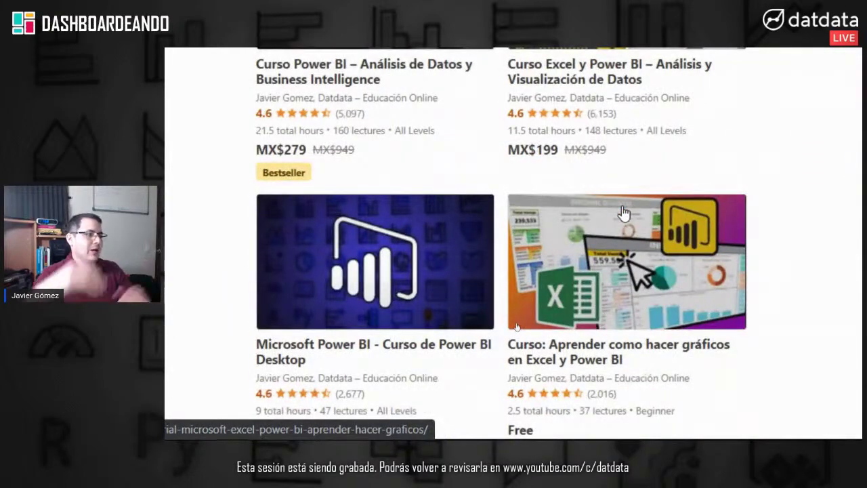
{"action": "scroll", "coordinate": [624, 213], "scroll_direction": "up", "scroll_amount": 3}
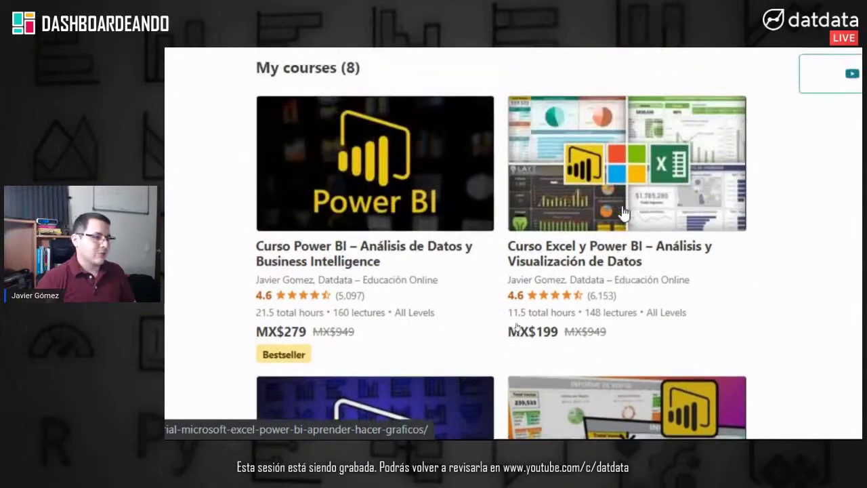
{"action": "scroll", "coordinate": [623, 213], "scroll_direction": "down", "scroll_amount": 10}
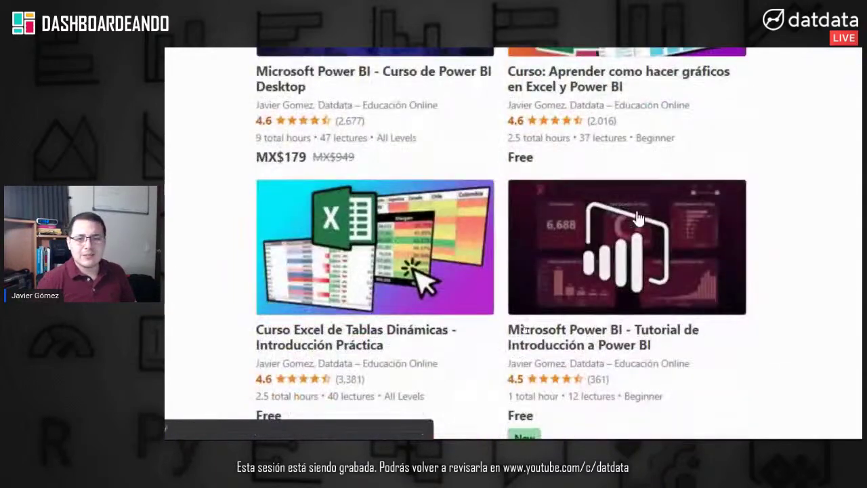
{"action": "scroll", "coordinate": [639, 215], "scroll_direction": "up", "scroll_amount": 3}
{"action": "scroll", "coordinate": [639, 214], "scroll_direction": "down", "scroll_amount": 2}
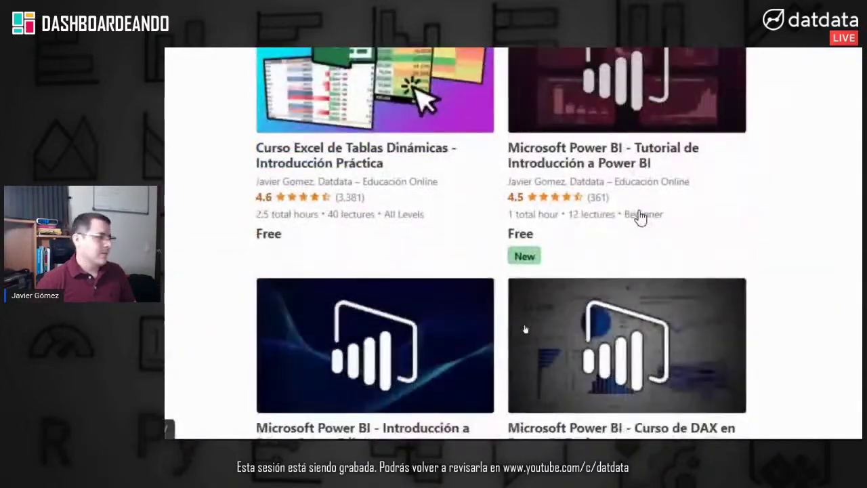
{"action": "scroll", "coordinate": [647, 219], "scroll_direction": "down", "scroll_amount": 2}
{"action": "scroll", "coordinate": [658, 225], "scroll_direction": "up", "scroll_amount": 5}
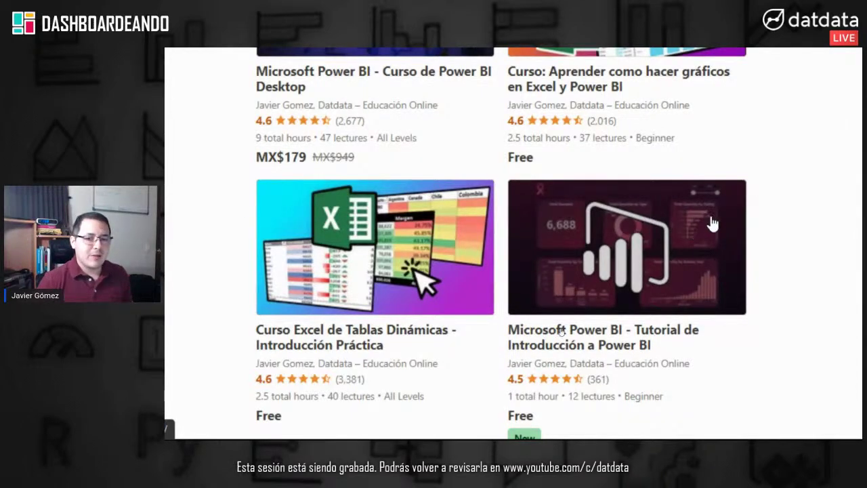
{"action": "scroll", "coordinate": [678, 231], "scroll_direction": "down", "scroll_amount": 4}
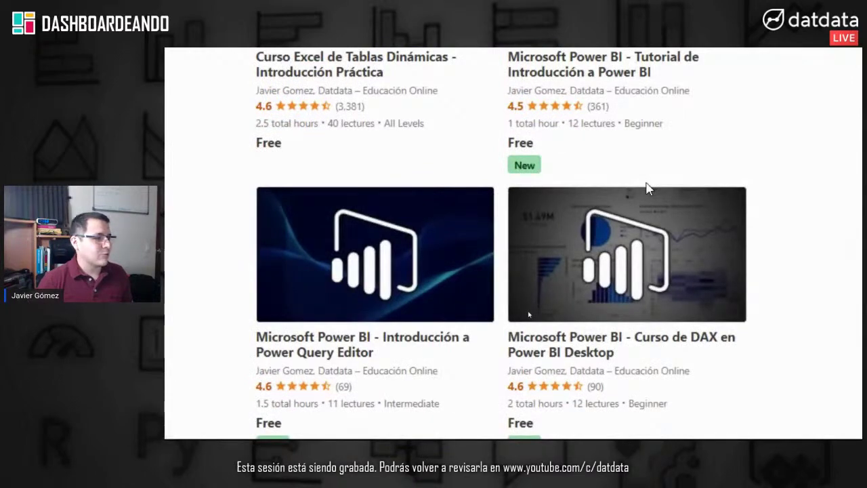
{"action": "scroll", "coordinate": [659, 231], "scroll_direction": "down", "scroll_amount": 3}
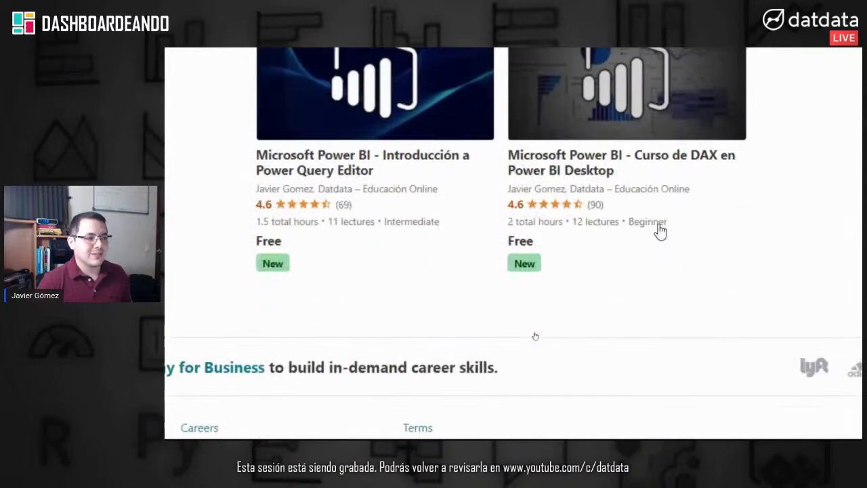
{"action": "scroll", "coordinate": [659, 231], "scroll_direction": "up", "scroll_amount": 10}
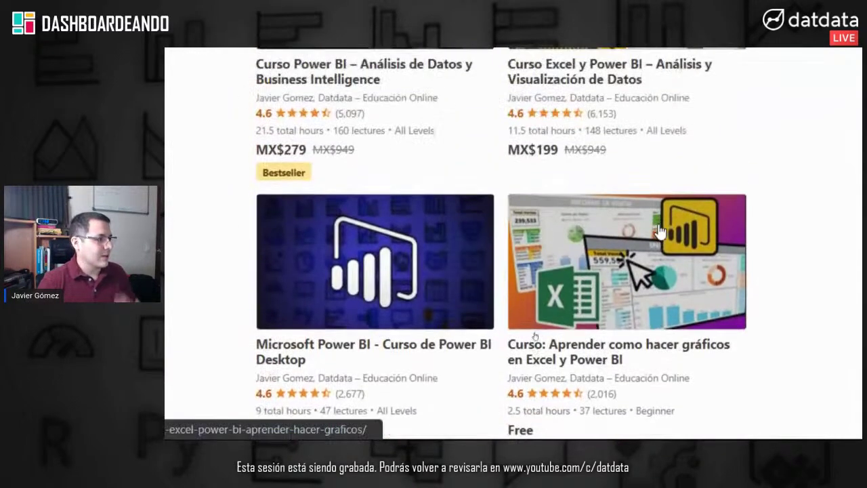
{"action": "scroll", "coordinate": [380, 243], "scroll_direction": "up", "scroll_amount": 5}
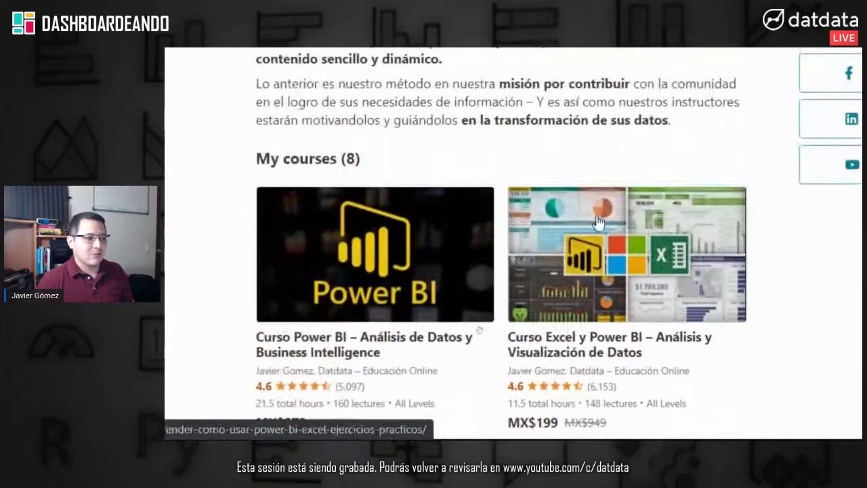
{"action": "scroll", "coordinate": [407, 200], "scroll_direction": "down", "scroll_amount": 2}
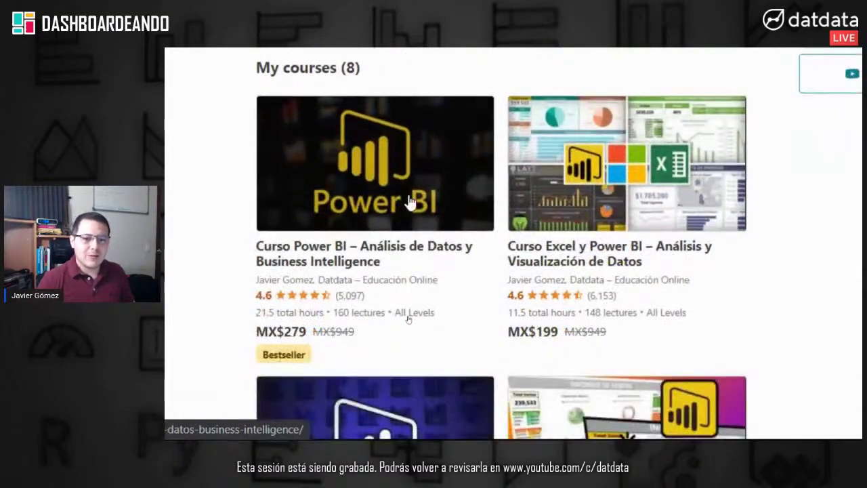
{"action": "left_click", "coordinate": [403, 197]}
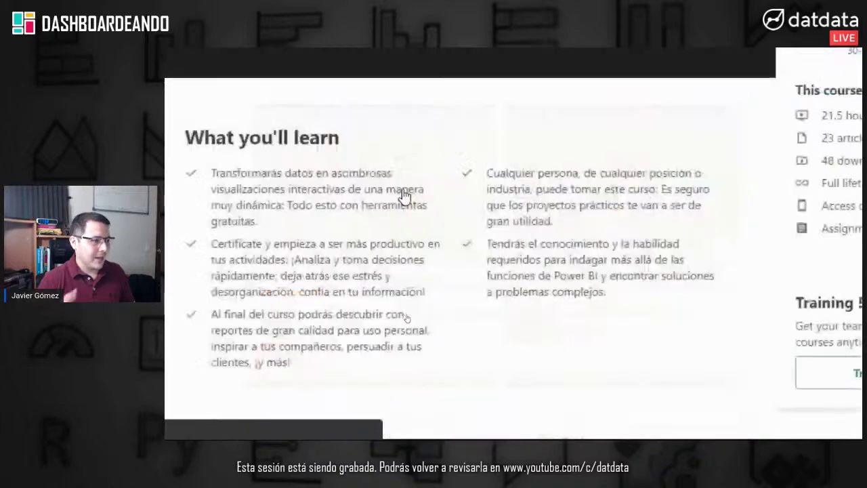
Step: Apply the discount coupon code to the Power BI course, dropping its price from MX$279 to Free
{"action": "scroll", "coordinate": [778, 231], "scroll_direction": "up", "scroll_amount": 1}
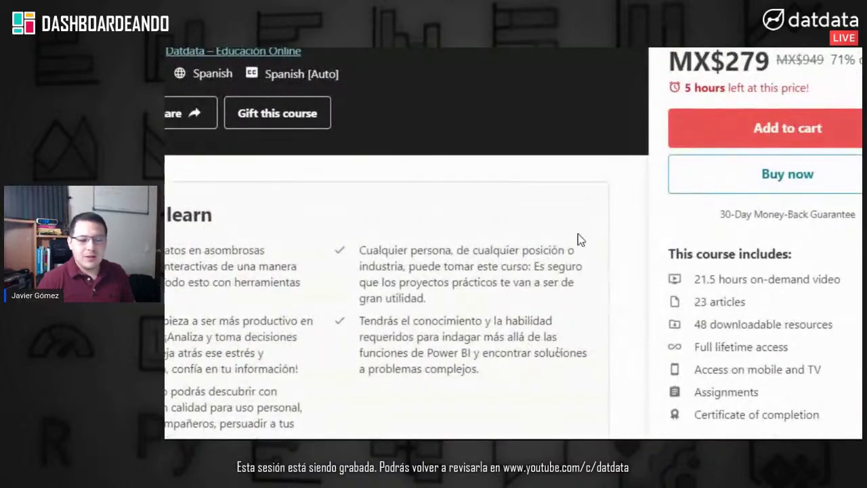
{"action": "scroll", "coordinate": [677, 281], "scroll_direction": "up", "scroll_amount": 4}
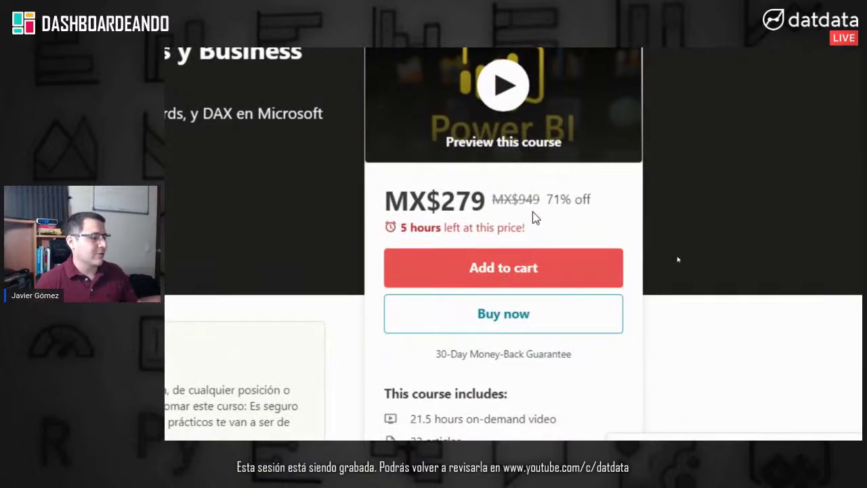
{"action": "scroll", "coordinate": [580, 387], "scroll_direction": "down", "scroll_amount": 2}
{"action": "scroll", "coordinate": [603, 257], "scroll_direction": "down", "scroll_amount": 5}
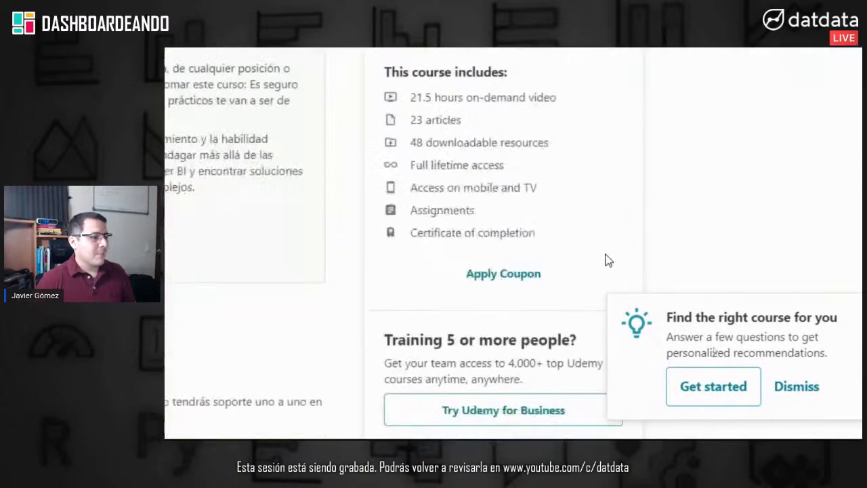
{"action": "scroll", "coordinate": [606, 258], "scroll_direction": "up", "scroll_amount": 5}
{"action": "scroll", "coordinate": [458, 101], "scroll_direction": "up", "scroll_amount": 1}
{"action": "scroll", "coordinate": [457, 100], "scroll_direction": "down", "scroll_amount": 6}
{"action": "scroll", "coordinate": [458, 212], "scroll_direction": "up", "scroll_amount": 3}
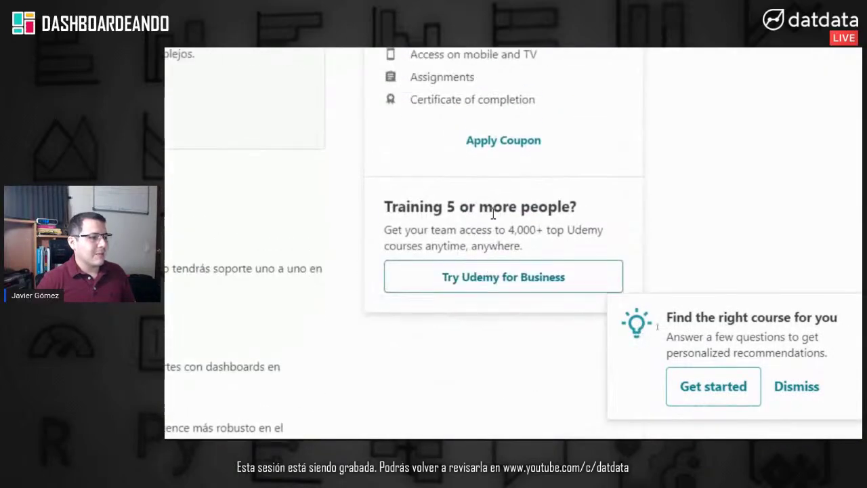
{"action": "left_click", "coordinate": [507, 273]}
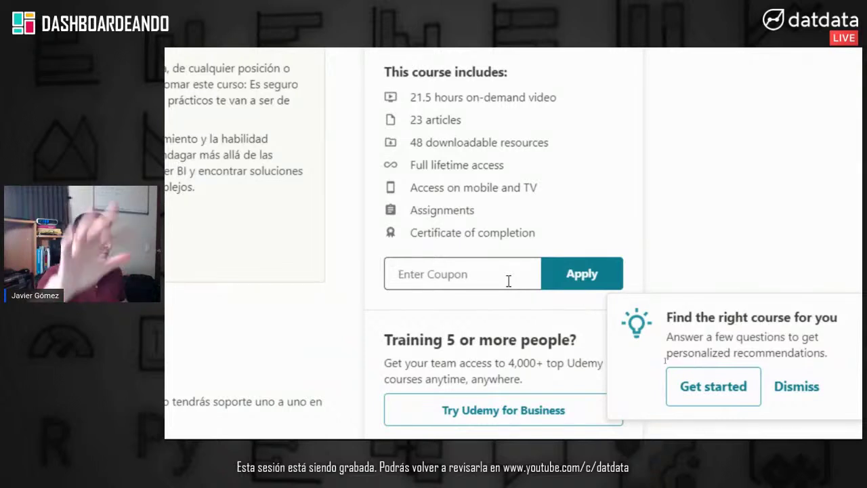
{"action": "type", "text": "F"}
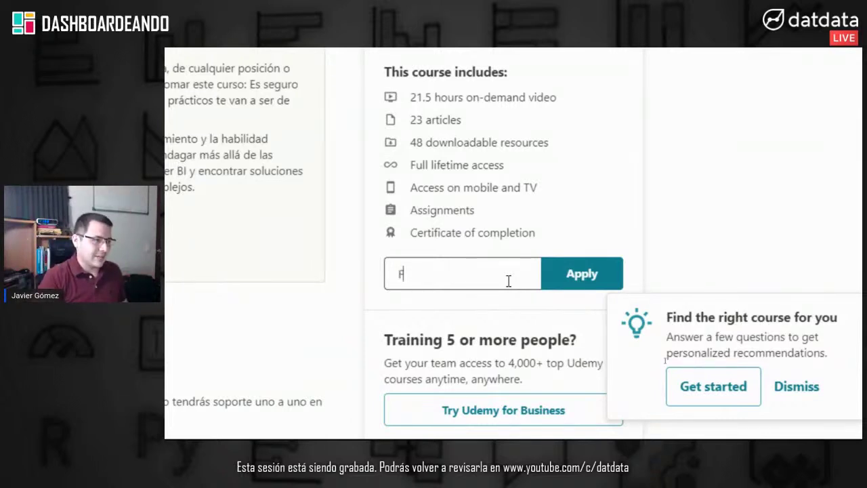
{"action": "type", "text": "INAN"}
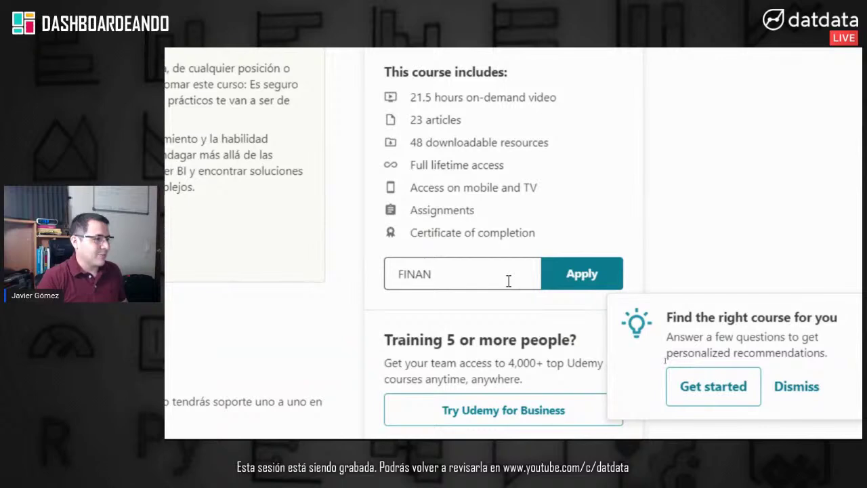
{"action": "type", "text": "C3"}
{"action": "left_click", "coordinate": [579, 275]}
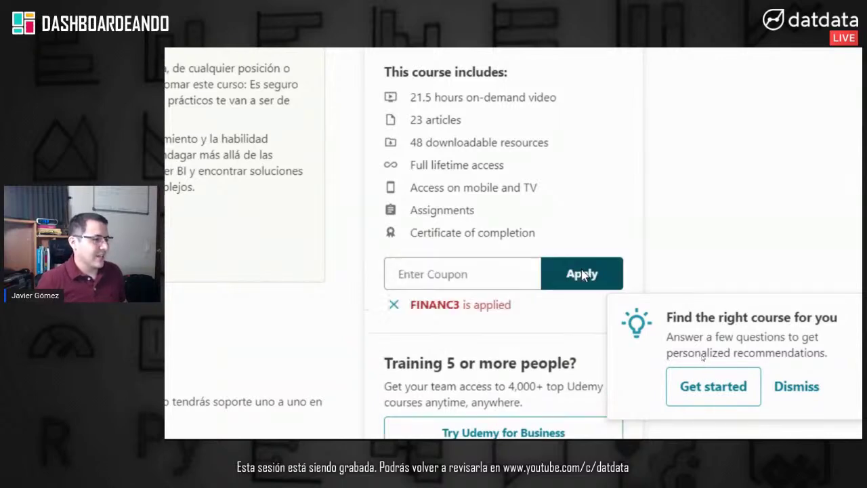
{"action": "scroll", "coordinate": [579, 88], "scroll_direction": "up", "scroll_amount": 6}
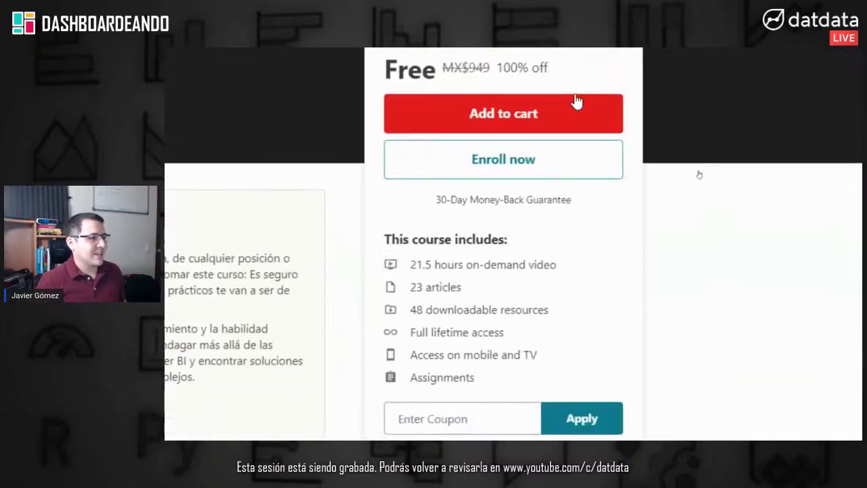
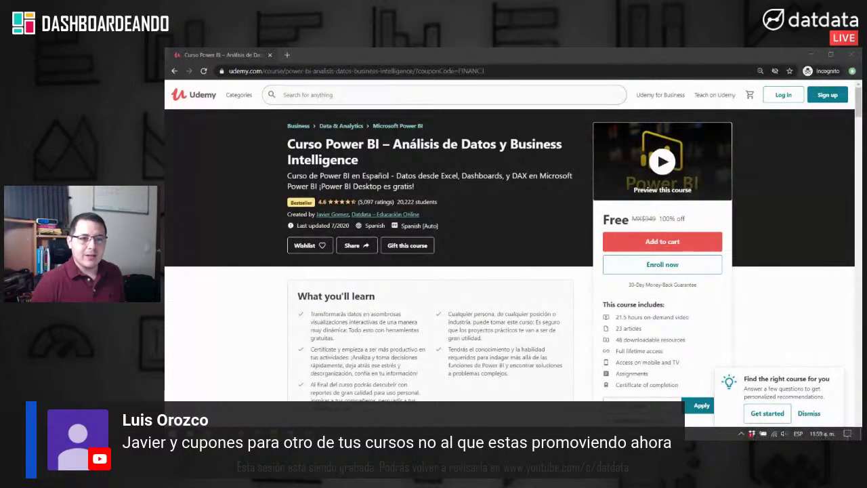
Step: Navigate the browser to the Datdata instructor profile at udemy.com/u/datdata
{"action": "key", "text": "ctrl+n"}
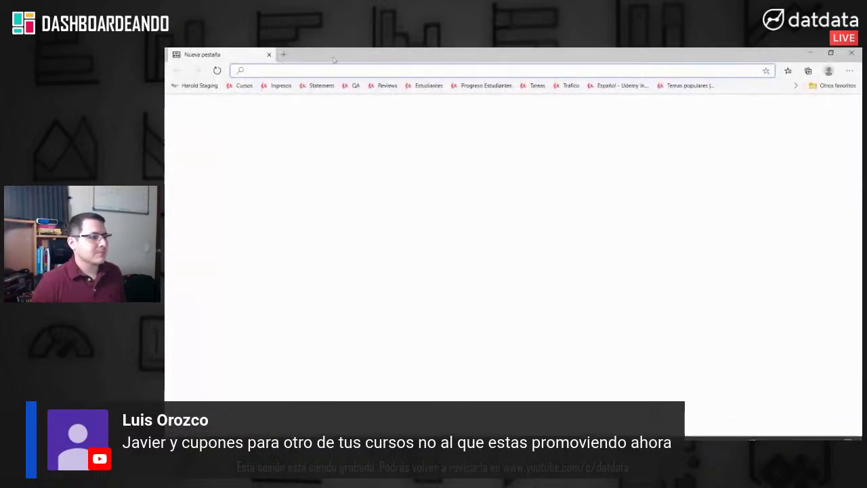
{"action": "key", "text": "ctrl+w"}
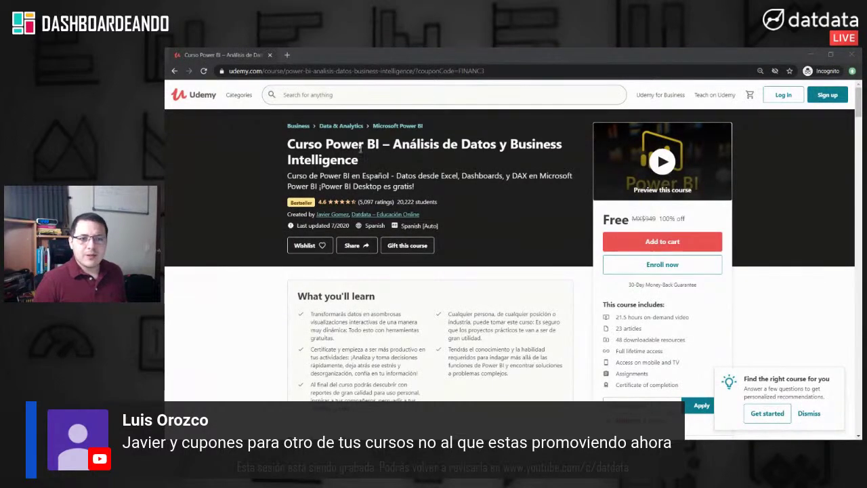
{"action": "left_click", "coordinate": [266, 72]}
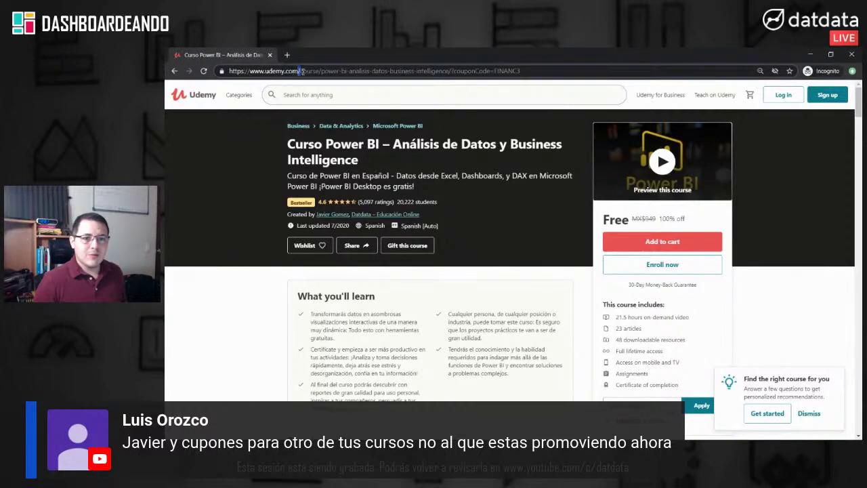
{"action": "left_click_drag", "start_coordinate": [298, 71], "coordinate": [566, 70]}
{"action": "key", "text": "BackSpace"}
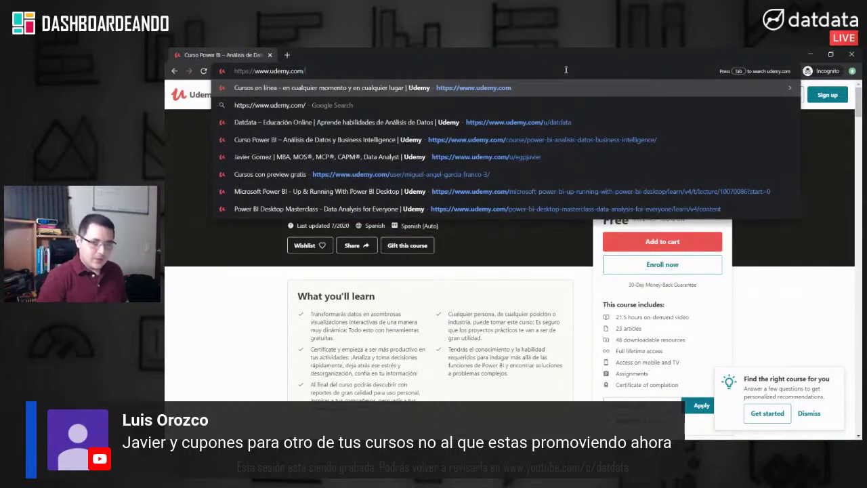
{"action": "type", "text": "u"}
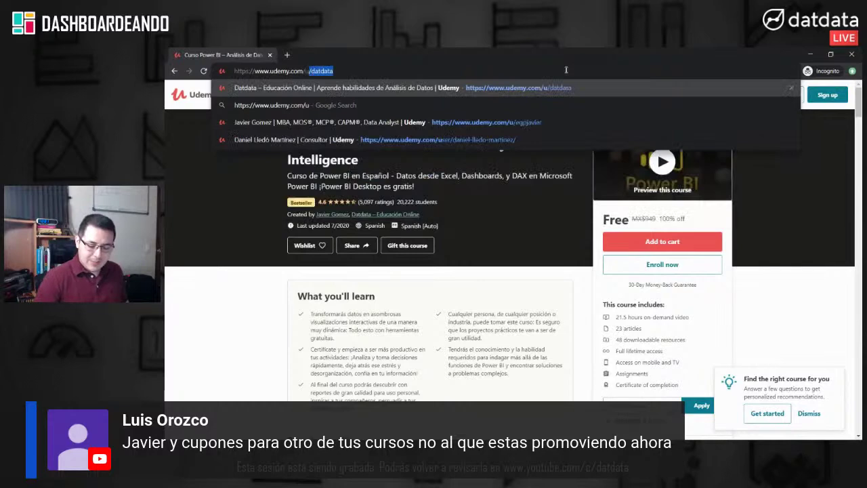
{"action": "type", "text": "/datdata"}
{"action": "key", "text": "Return"}
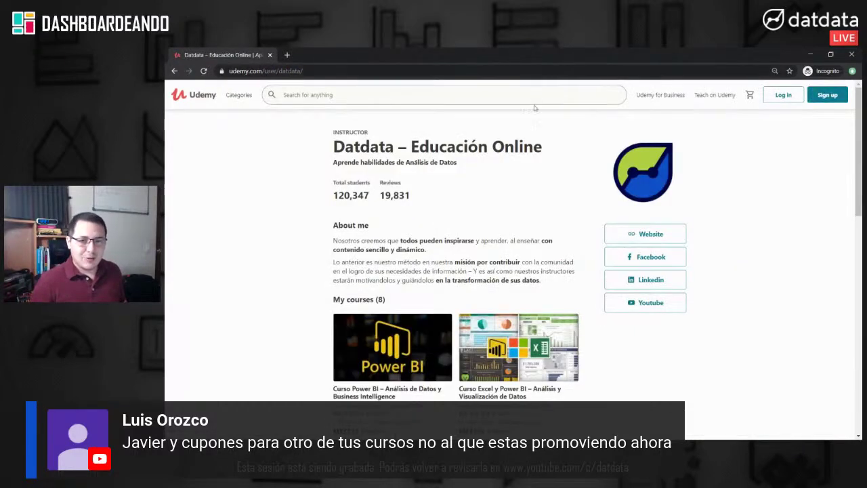
Step: Scroll the Datdata profile page to view its course list
{"action": "scroll", "coordinate": [528, 166], "scroll_direction": "down", "scroll_amount": 4}
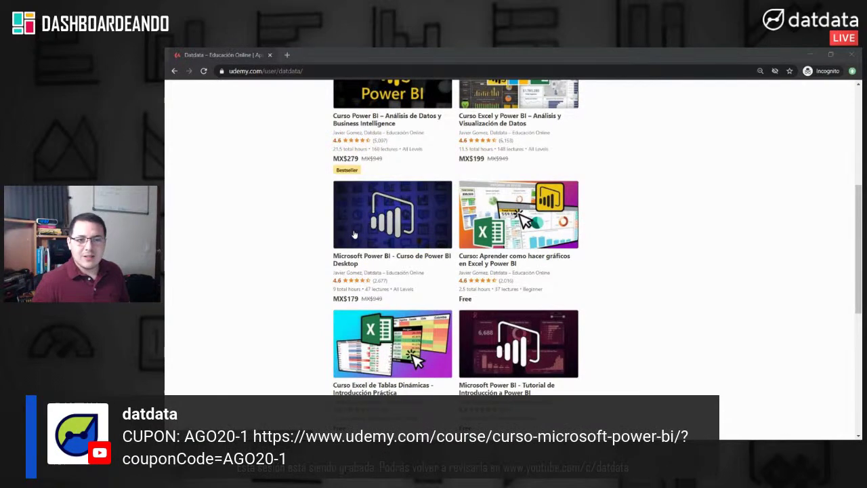
{"action": "scroll", "coordinate": [353, 234], "scroll_direction": "up", "scroll_amount": 1}
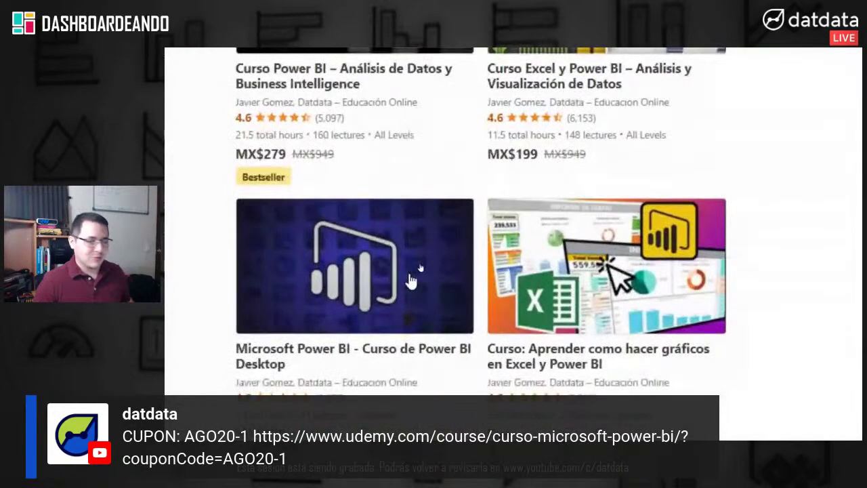
Step: Open the Microsoft Power BI - Curso de Power BI Desktop course page
{"action": "left_click", "coordinate": [411, 280]}
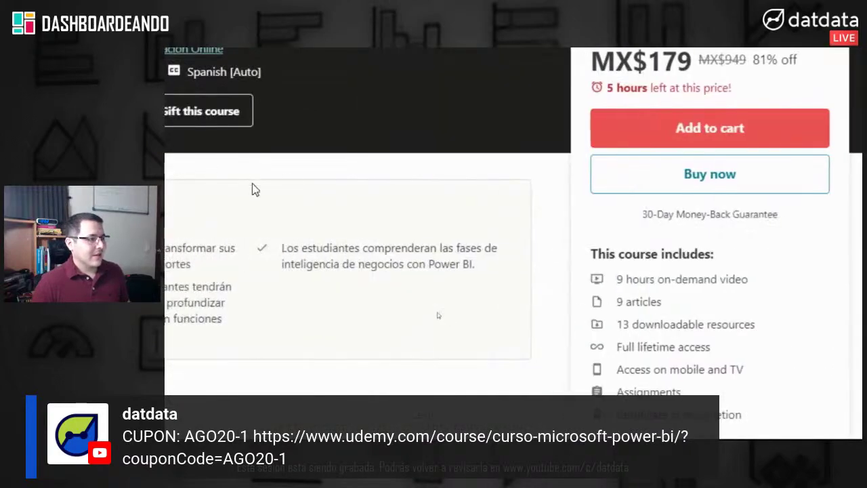
{"action": "scroll", "coordinate": [772, 315], "scroll_direction": "down", "scroll_amount": 5}
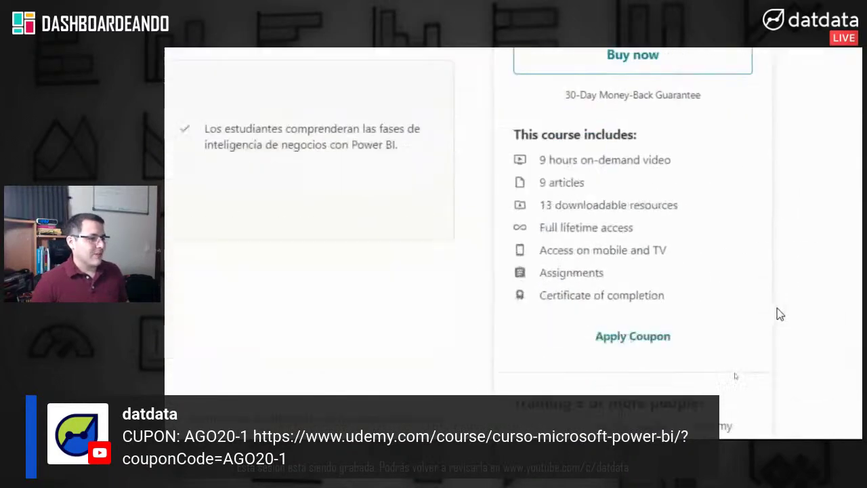
{"action": "scroll", "coordinate": [729, 294], "scroll_direction": "down", "scroll_amount": 2}
{"action": "scroll", "coordinate": [729, 294], "scroll_direction": "up", "scroll_amount": 1}
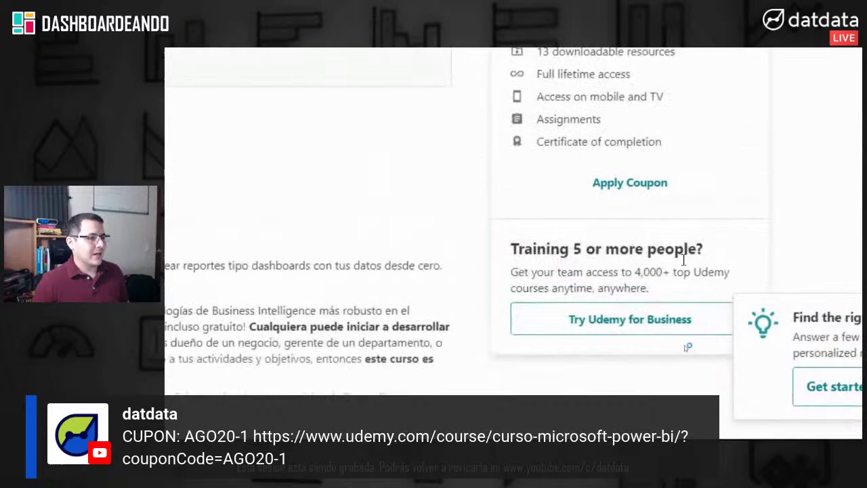
Step: Apply coupon code AGO20-1 so the course price drops to Free
{"action": "left_click", "coordinate": [632, 183]}
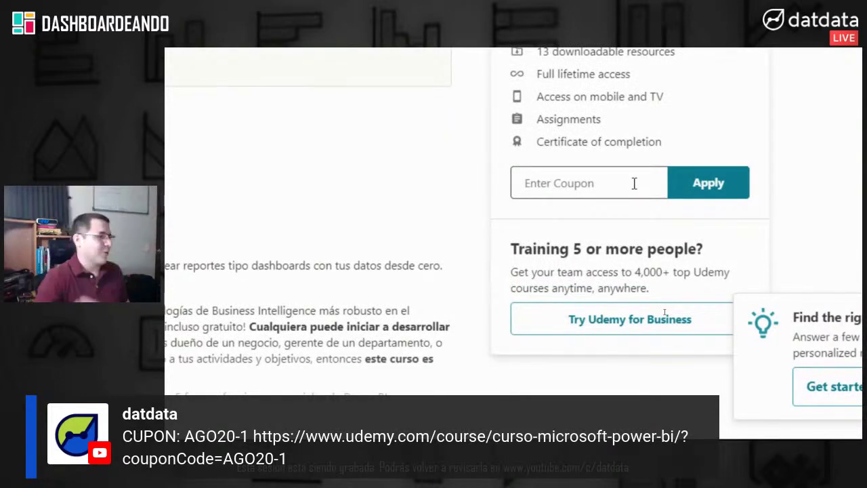
{"action": "type", "text": "AGO20-1"}
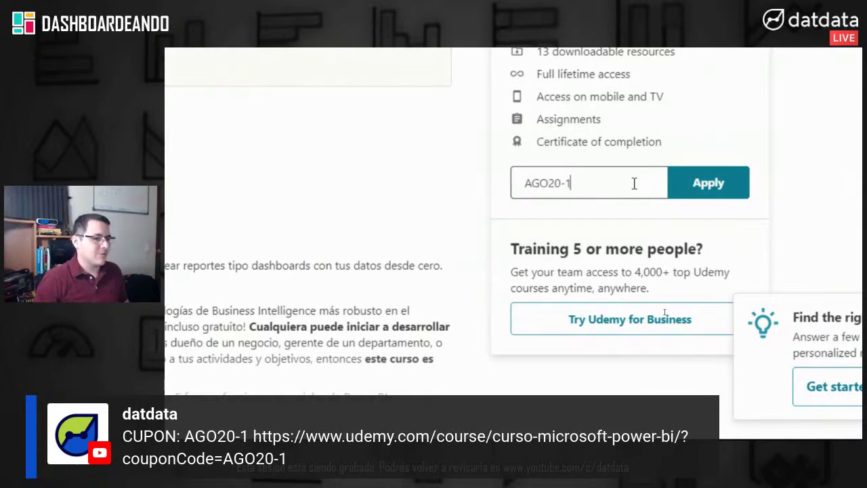
{"action": "left_click", "coordinate": [712, 186]}
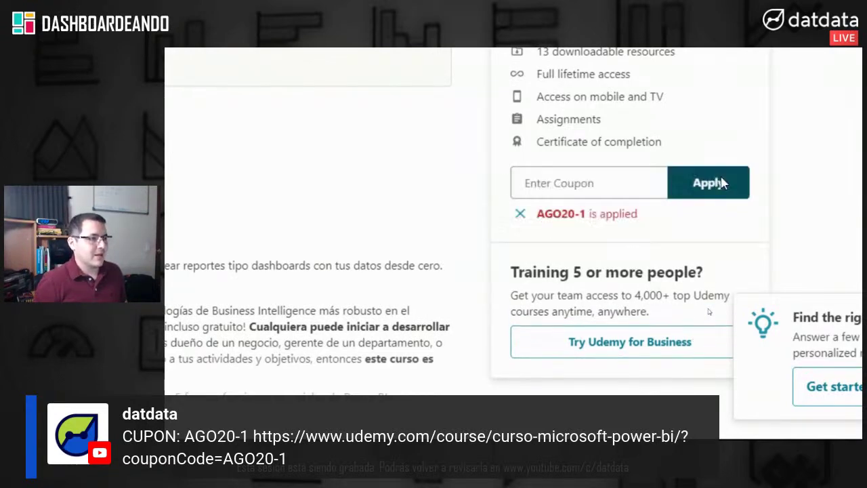
{"action": "scroll", "coordinate": [753, 122], "scroll_direction": "up", "scroll_amount": 2}
{"action": "scroll", "coordinate": [759, 116], "scroll_direction": "up", "scroll_amount": 5}
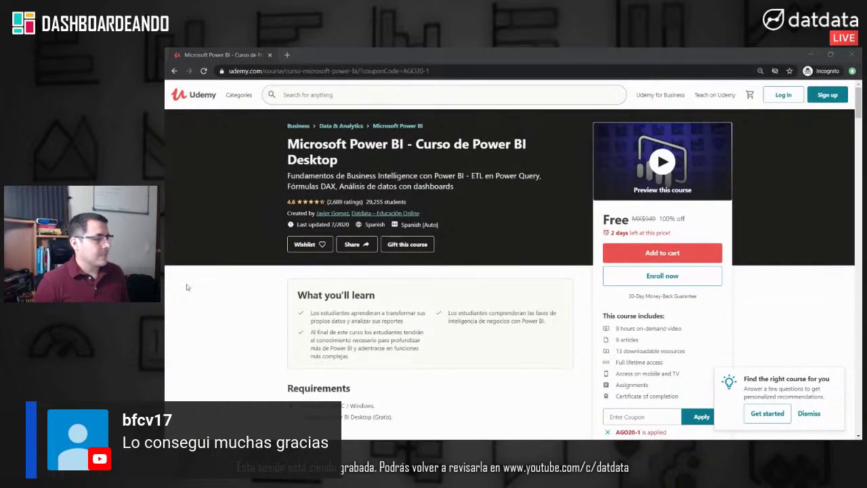
Step: Close the browser window to return to the Dizteku Finanzas report
{"action": "left_click", "coordinate": [852, 54]}
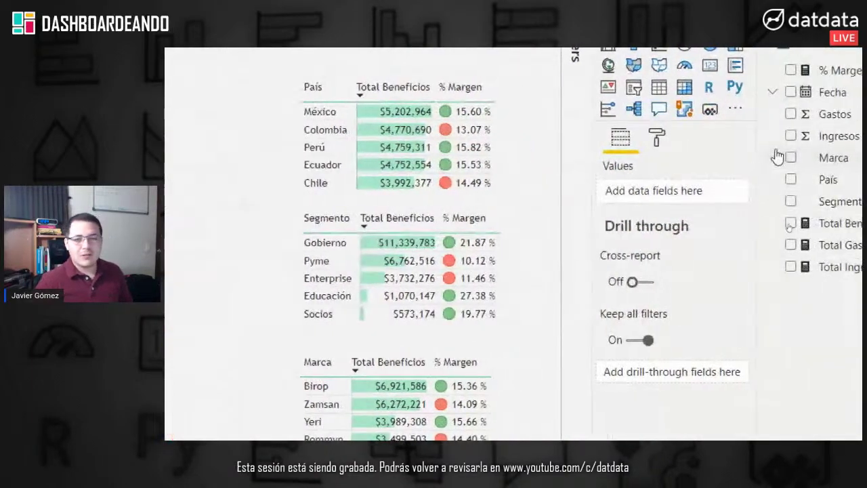
Step: Expand Page background in the Format pane and begin adding a background image
{"action": "left_click", "coordinate": [656, 140]}
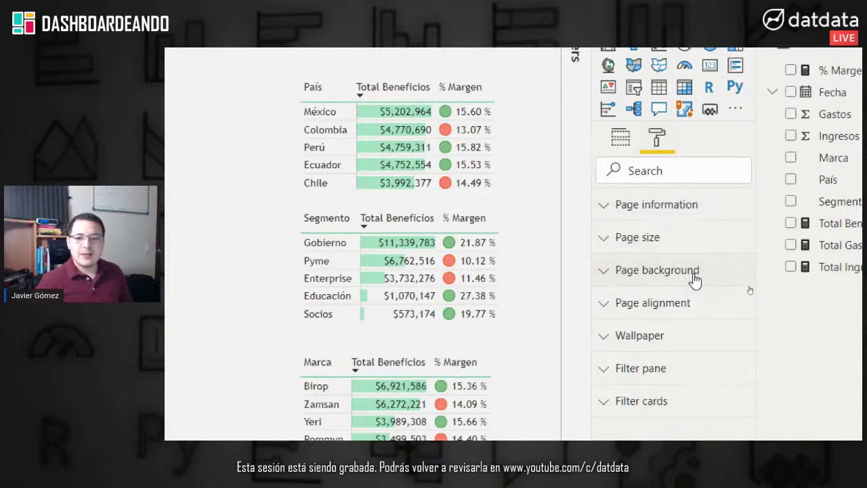
{"action": "left_click", "coordinate": [693, 278]}
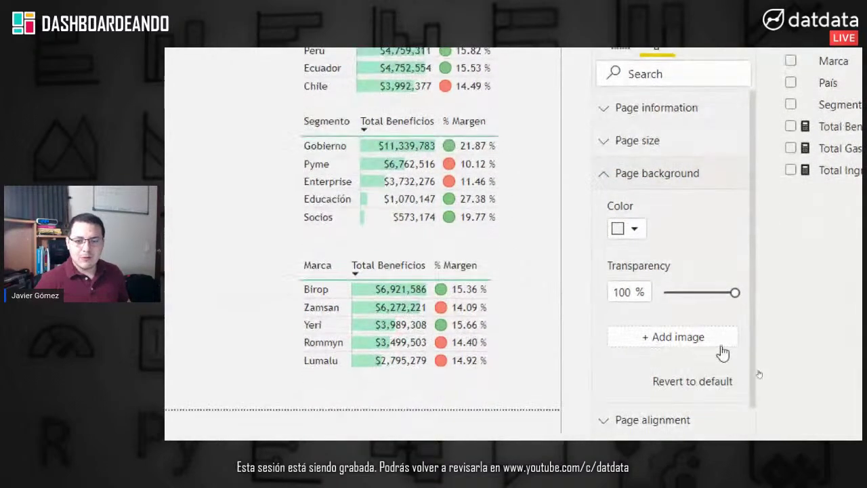
{"action": "left_click", "coordinate": [692, 339]}
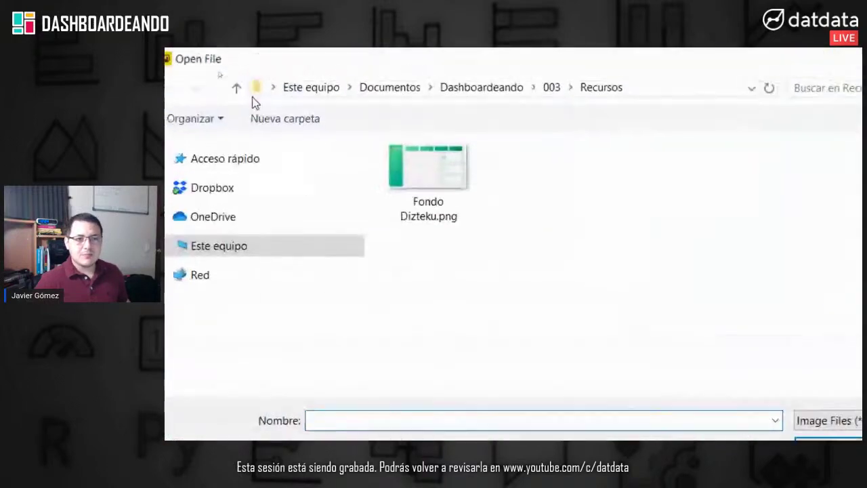
Step: Load Fondo Dizteku.png as page background with 0% transparency and Fit image fit
{"action": "left_click", "coordinate": [439, 194]}
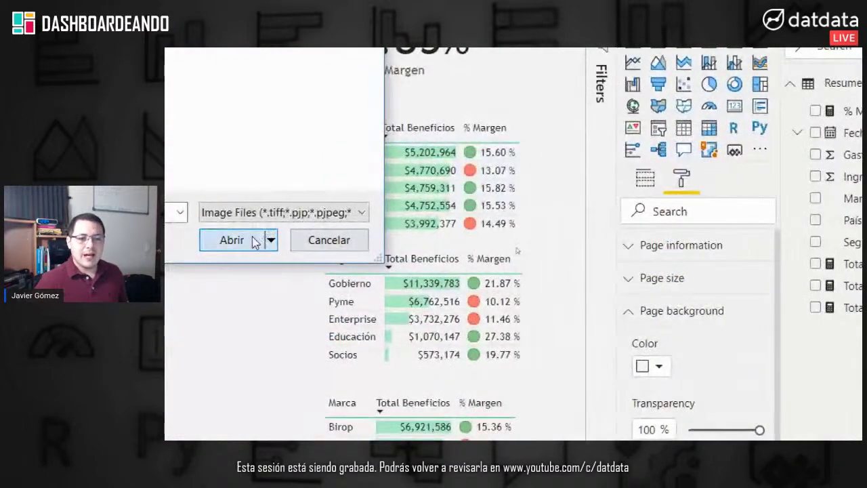
{"action": "left_click", "coordinate": [232, 240]}
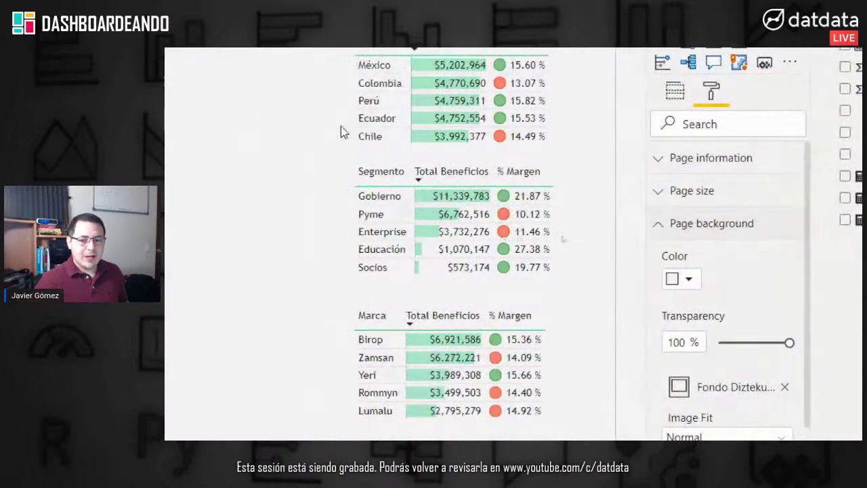
{"action": "left_click_drag", "start_coordinate": [789, 342], "coordinate": [703, 341]}
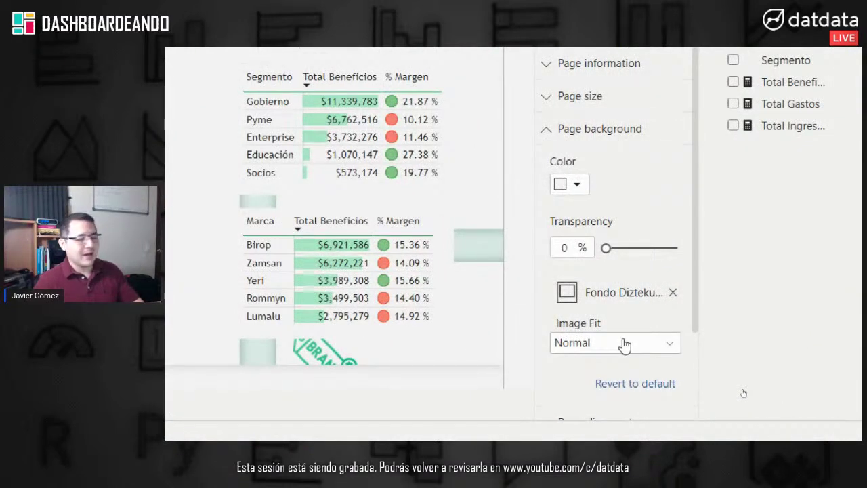
{"action": "left_click", "coordinate": [624, 346]}
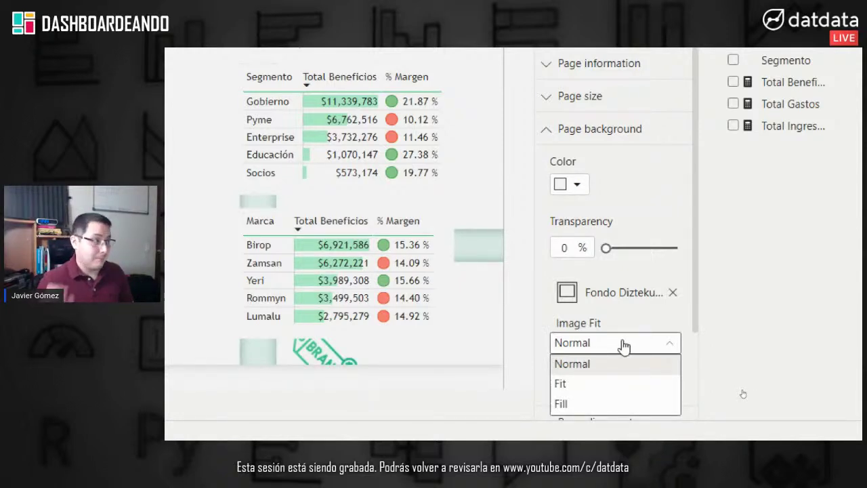
{"action": "left_click", "coordinate": [597, 387]}
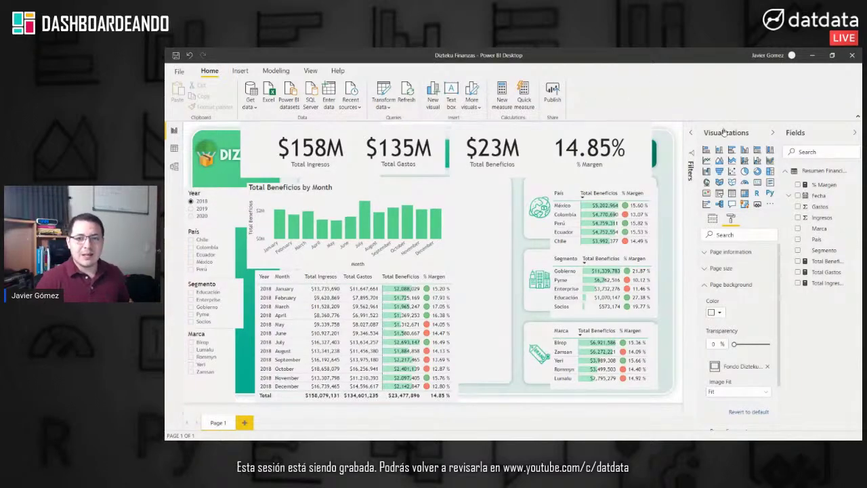
Step: Collapse the Visualizations and Fields panes to widen the canvas, then reopen Visualizations
{"action": "left_click", "coordinate": [772, 133]}
{"action": "left_click", "coordinate": [854, 132]}
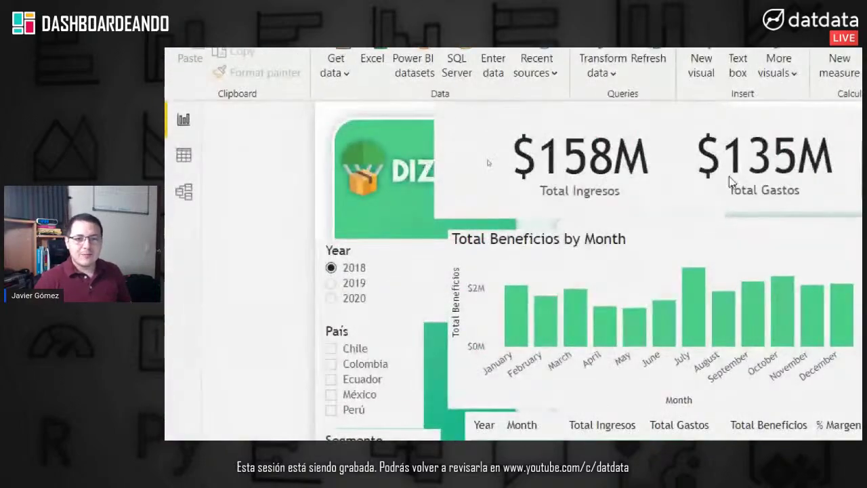
{"action": "left_click_drag", "start_coordinate": [446, 138], "coordinate": [405, 157]}
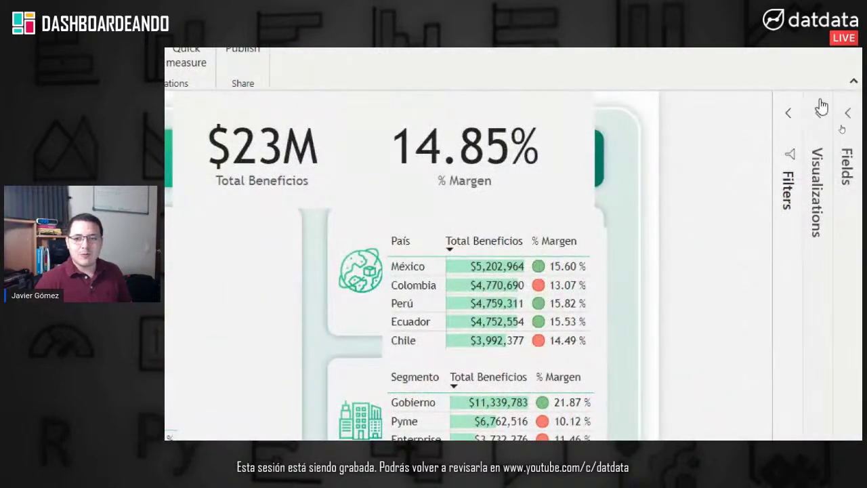
{"action": "left_click", "coordinate": [818, 114]}
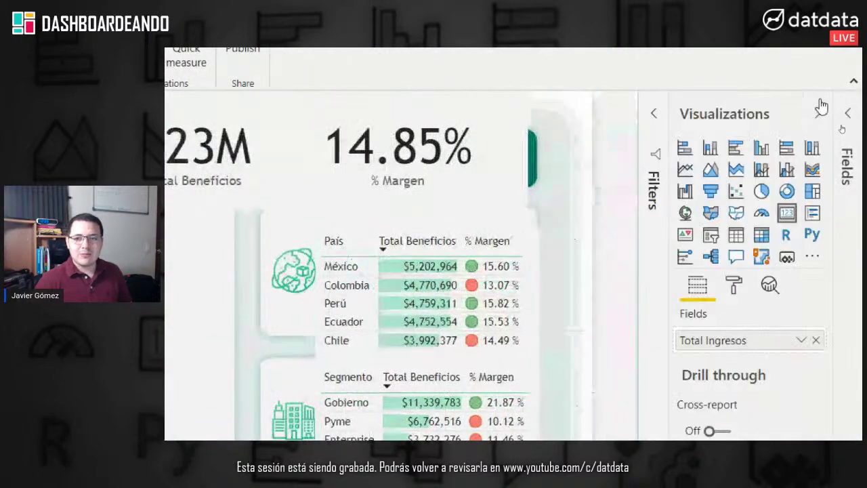
Step: Turn off the Total Ingresos card's background and move it onto the first green rectangle
{"action": "left_click", "coordinate": [735, 286]}
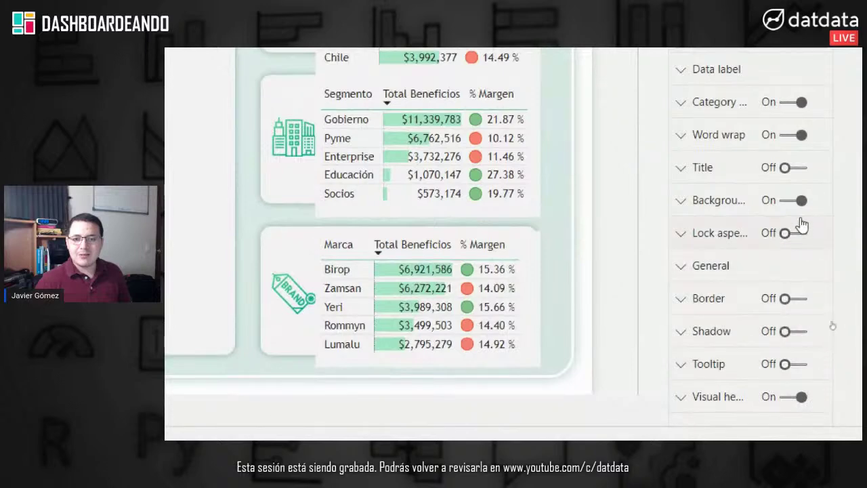
{"action": "left_click", "coordinate": [788, 201]}
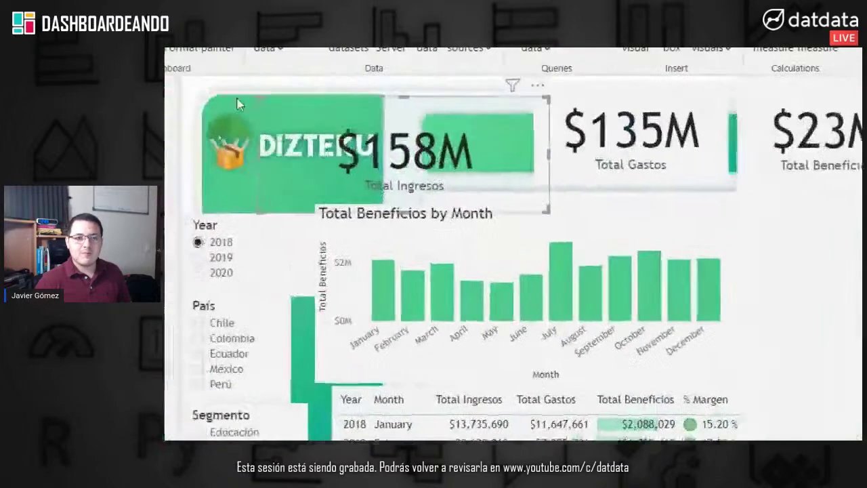
{"action": "left_click_drag", "start_coordinate": [487, 159], "coordinate": [578, 160]}
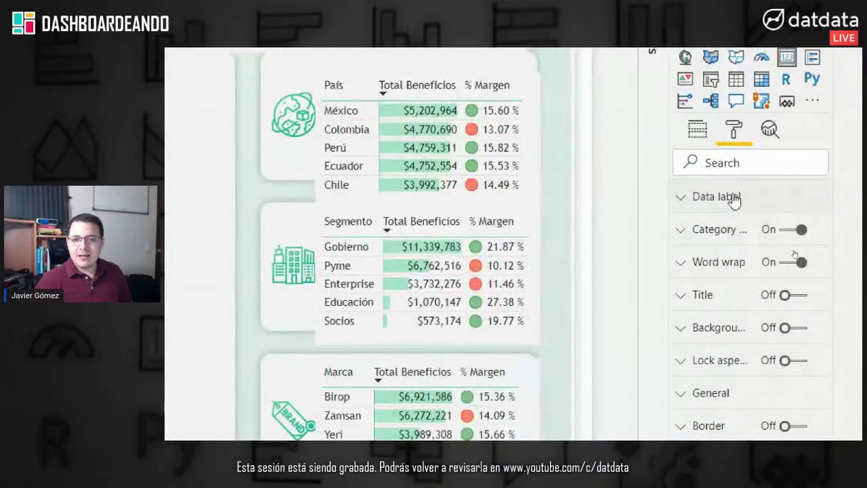
{"action": "left_click", "coordinate": [734, 198]}
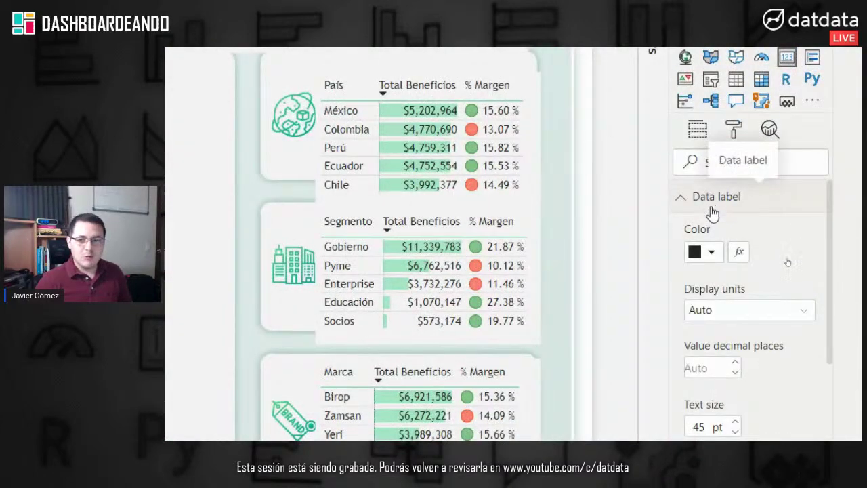
Step: Color the Total Ingresos card's data label and category label white, then reposition the card
{"action": "left_click", "coordinate": [712, 253]}
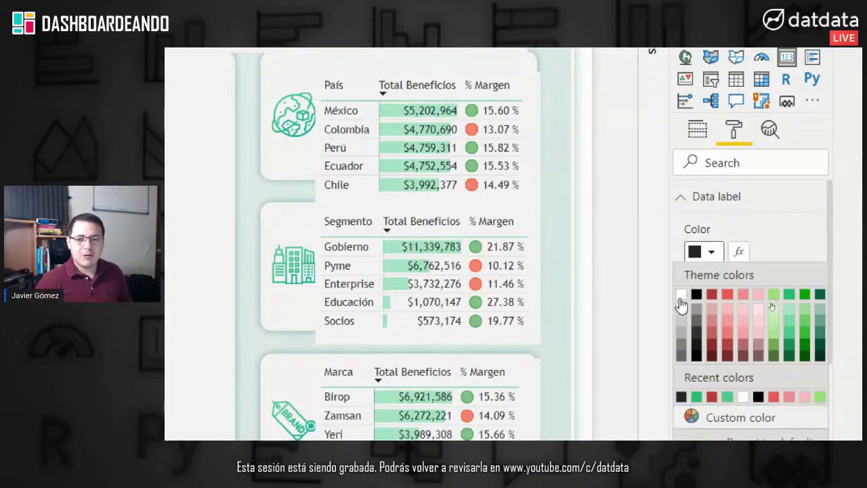
{"action": "left_click", "coordinate": [681, 294]}
{"action": "left_click", "coordinate": [715, 197]}
{"action": "left_click", "coordinate": [718, 228]}
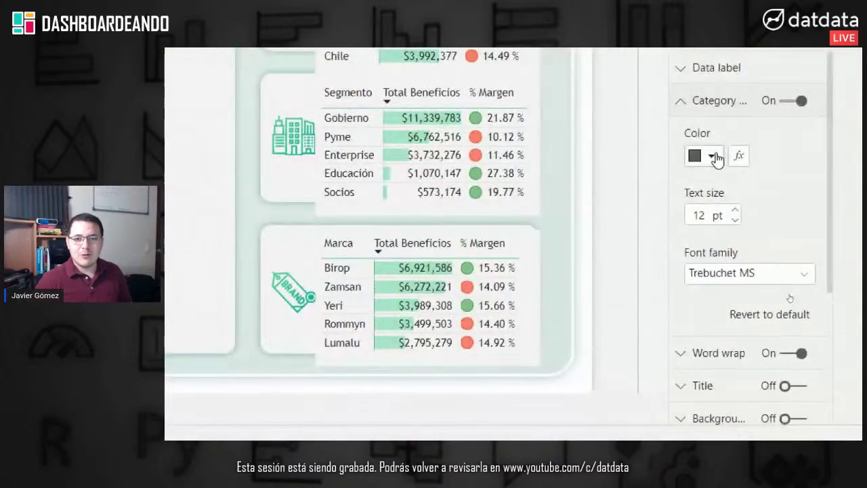
{"action": "left_click", "coordinate": [710, 162]}
{"action": "left_click", "coordinate": [688, 156]}
{"action": "left_click", "coordinate": [683, 102]}
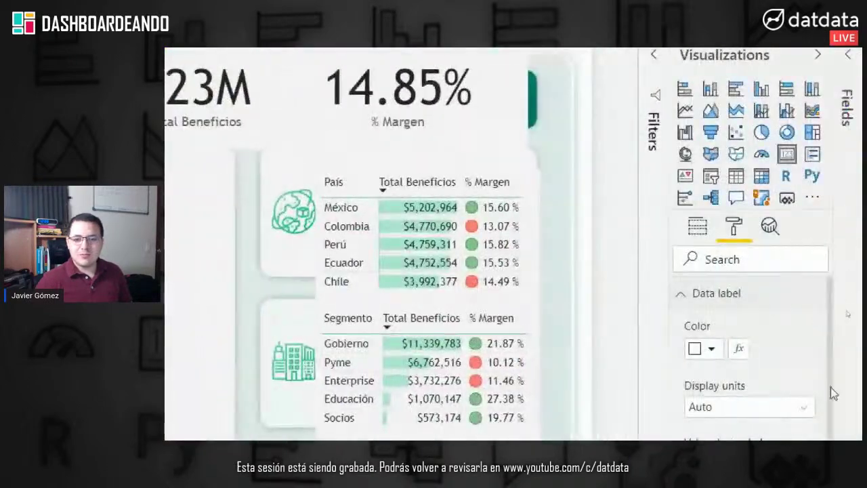
{"action": "left_click_drag", "start_coordinate": [703, 397], "coordinate": [688, 399]}
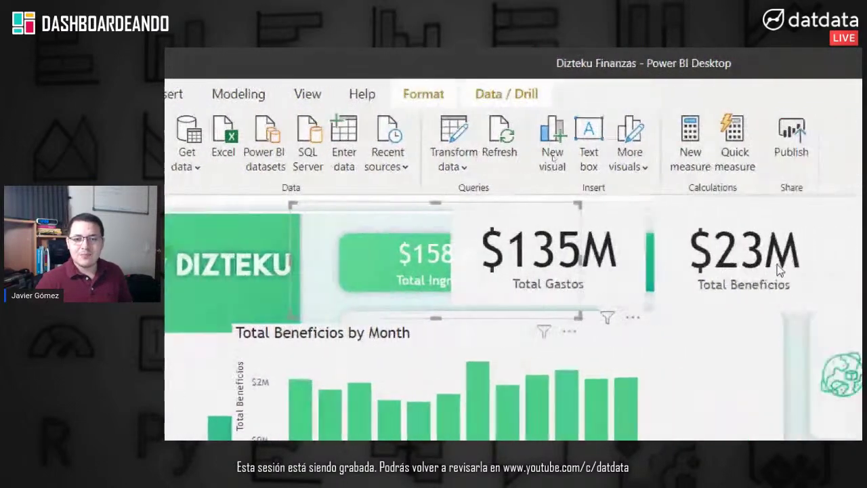
{"action": "left_click_drag", "start_coordinate": [762, 269], "coordinate": [762, 269]}
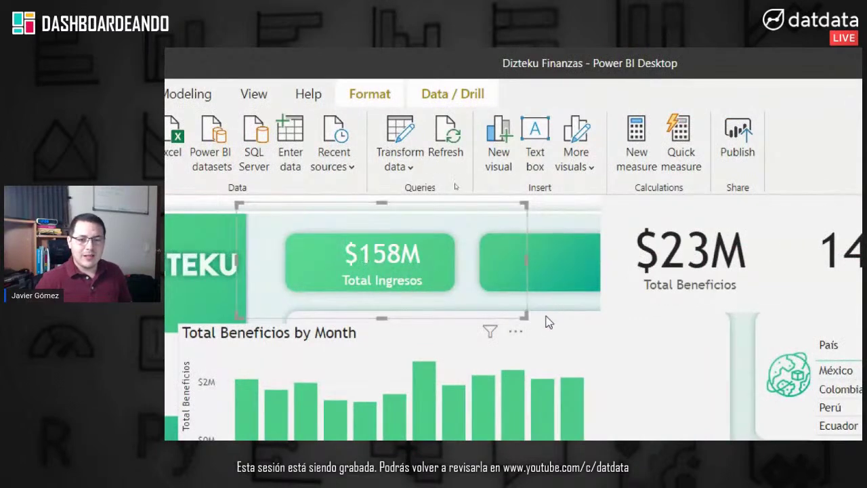
Step: Shrink and nudge the Total Ingresos card until it sits centred in its rectangle
{"action": "left_click_drag", "start_coordinate": [512, 320], "coordinate": [352, 266]}
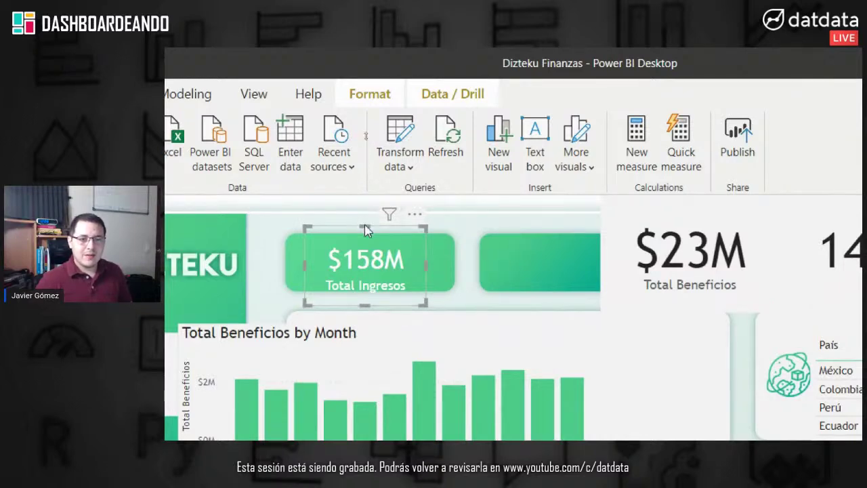
{"action": "left_click_drag", "start_coordinate": [366, 225], "coordinate": [371, 258]}
{"action": "key", "text": "Right"}
{"action": "key", "text": "Right"}
{"action": "key", "text": "Right"}
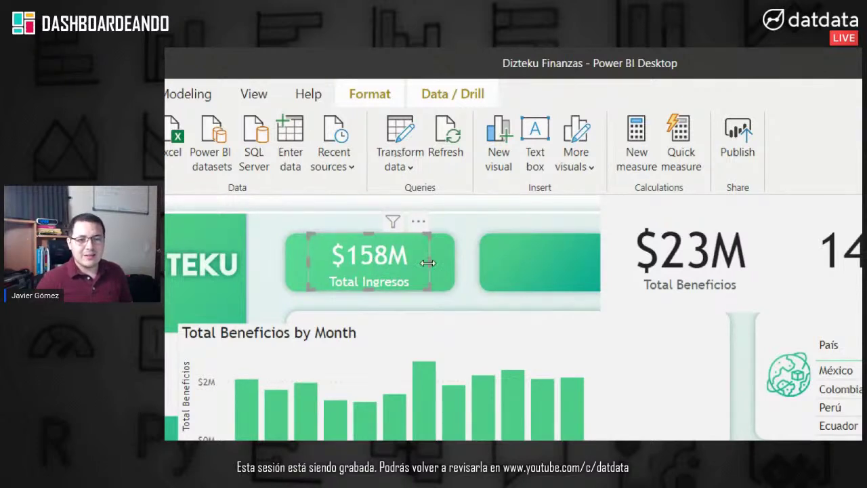
{"action": "left_click", "coordinate": [466, 276]}
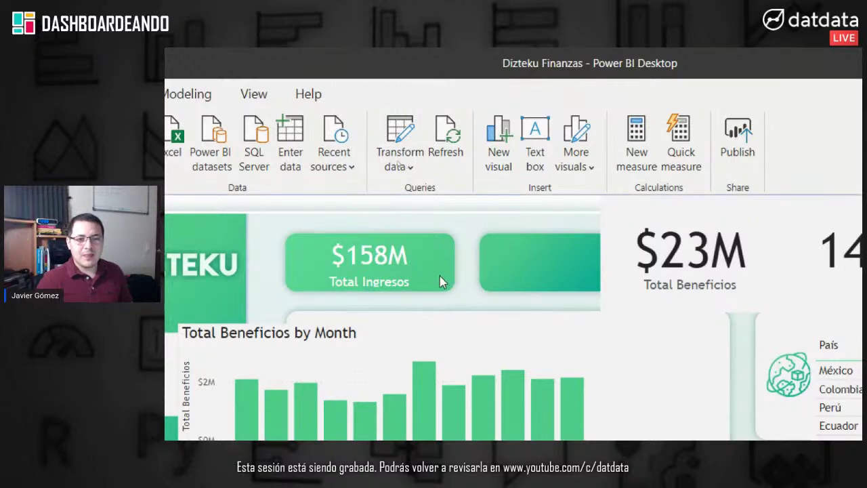
{"action": "left_click", "coordinate": [408, 255]}
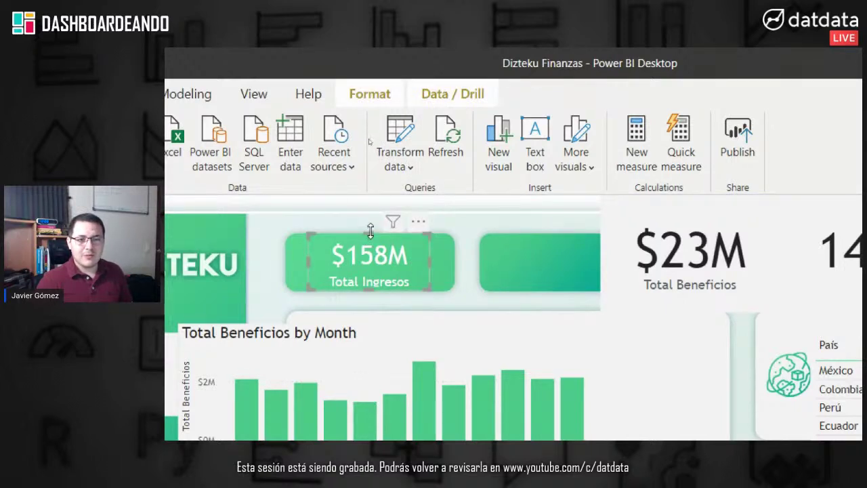
{"action": "left_click_drag", "start_coordinate": [370, 232], "coordinate": [368, 227]}
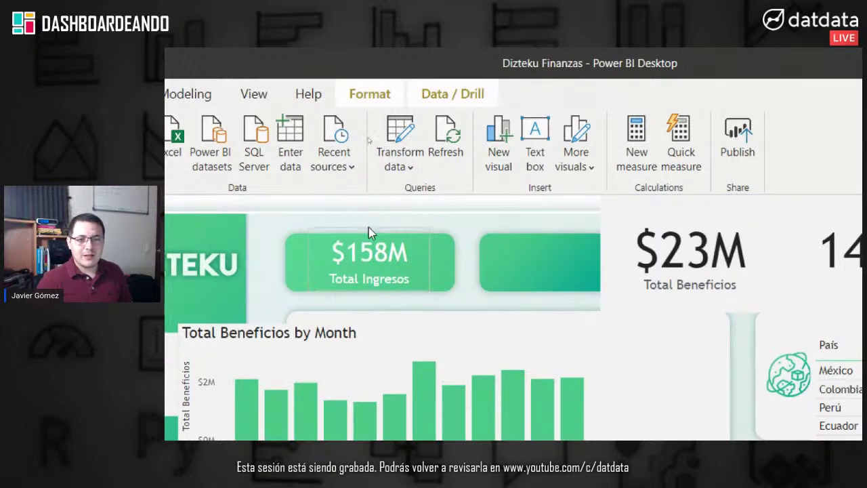
{"action": "left_click", "coordinate": [441, 279]}
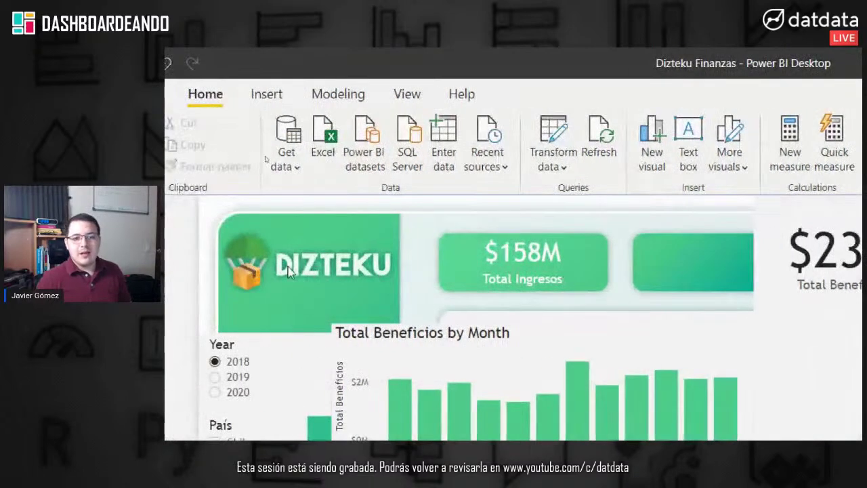
{"action": "left_click", "coordinate": [540, 254]}
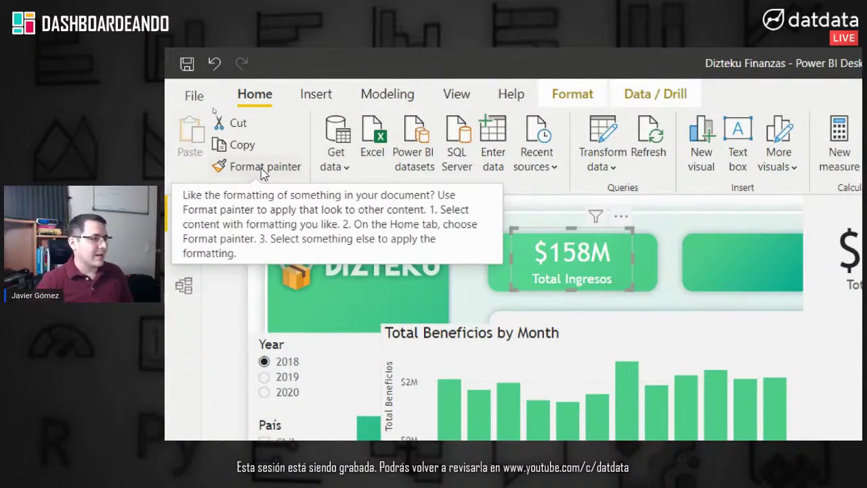
Step: Format-paint the Total Ingresos style onto the Total Gastos, Total Beneficios and % Margen cards
{"action": "left_click", "coordinate": [263, 167]}
{"action": "left_click", "coordinate": [649, 258]}
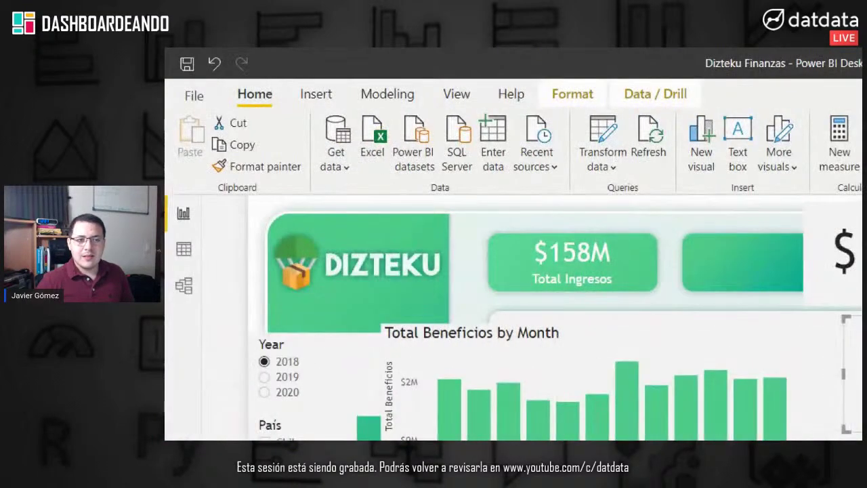
{"action": "left_click", "coordinate": [265, 169]}
{"action": "left_click", "coordinate": [570, 261]}
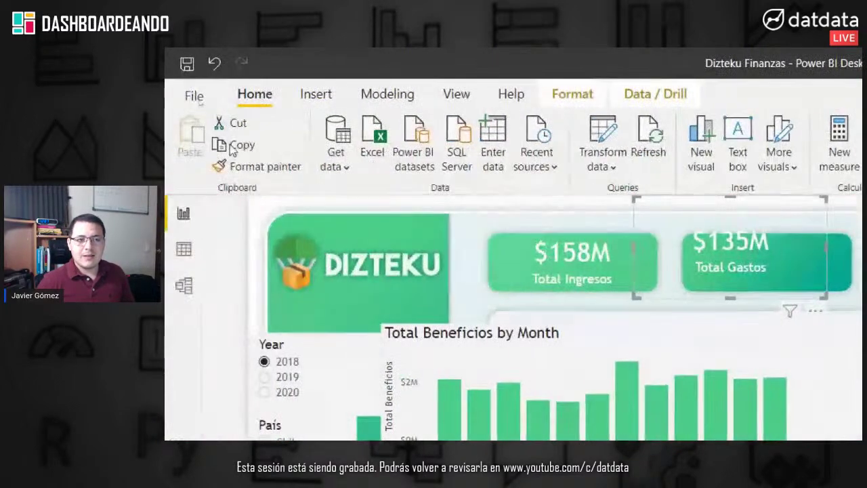
{"action": "left_click", "coordinate": [262, 170]}
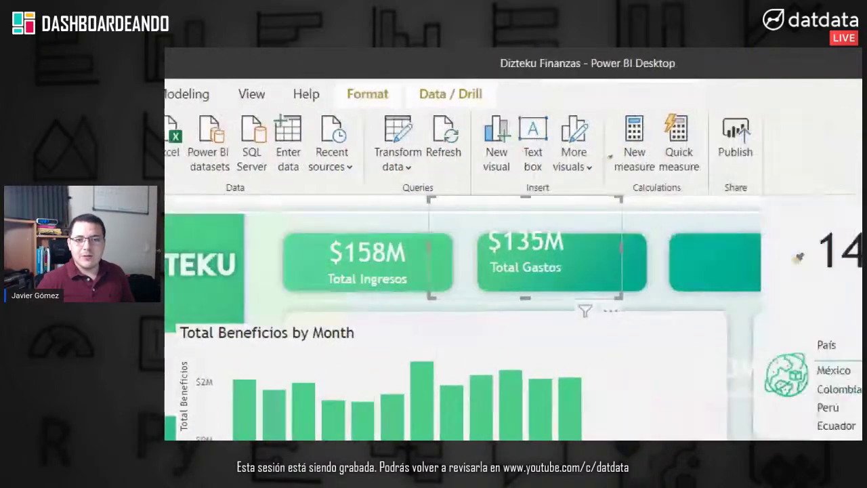
{"action": "left_click", "coordinate": [710, 278]}
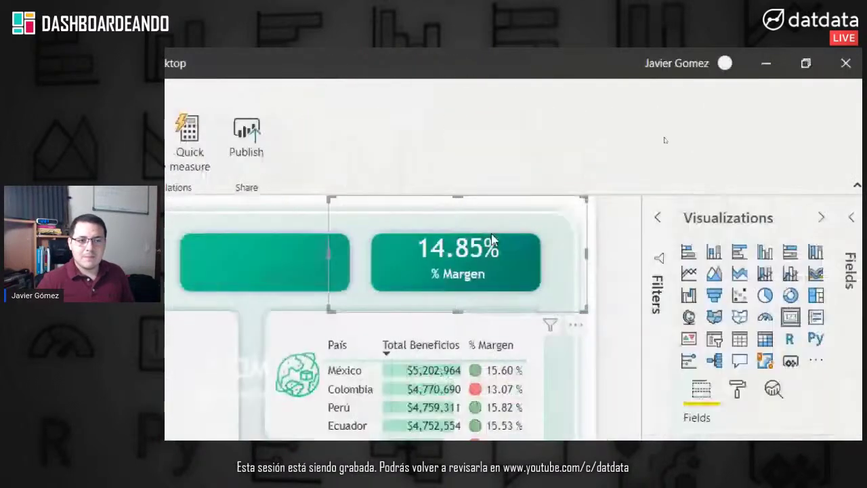
Step: Move the % Margen and Total Beneficios cards onto their rectangles and trim Total Beneficios
{"action": "left_click_drag", "start_coordinate": [409, 242], "coordinate": [466, 268]}
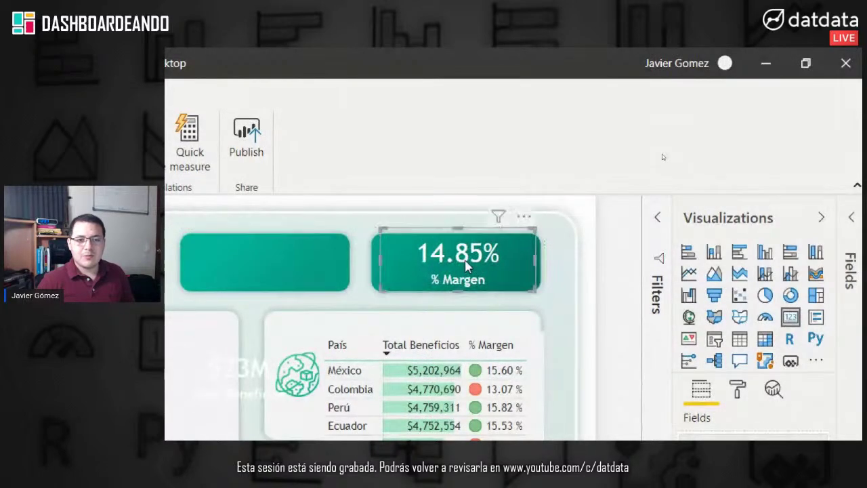
{"action": "left_click_drag", "start_coordinate": [589, 256], "coordinate": [576, 256]}
{"action": "left_click_drag", "start_coordinate": [555, 198], "coordinate": [562, 231]}
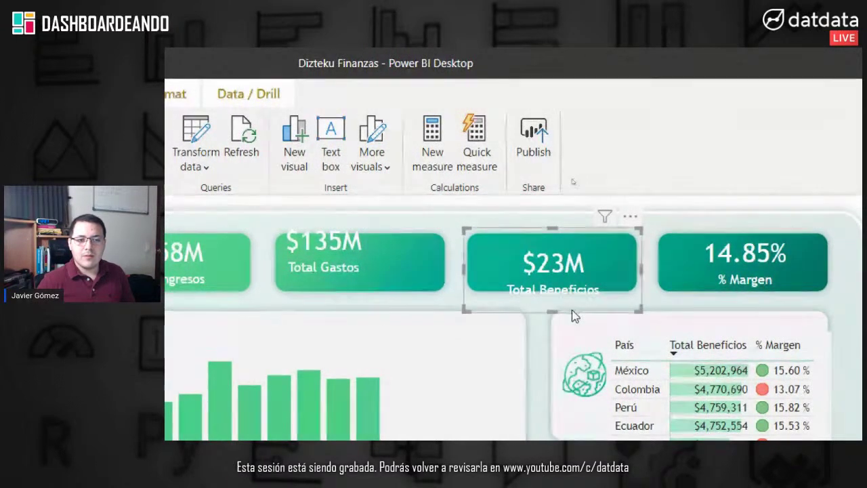
{"action": "left_click_drag", "start_coordinate": [552, 310], "coordinate": [553, 291]}
Step: Resize and place the Total Gastos card in its rectangle, then check all cards' alignment
{"action": "left_click", "coordinate": [319, 216]}
{"action": "left_click_drag", "start_coordinate": [322, 200], "coordinate": [321, 230]}
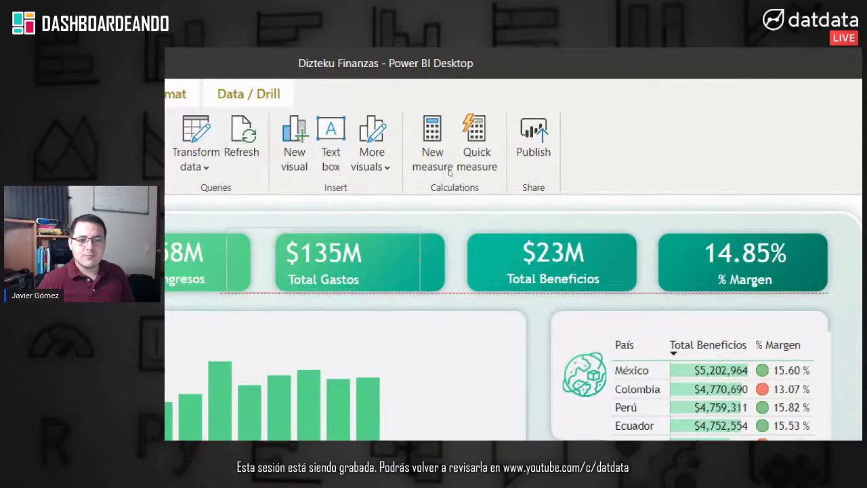
{"action": "left_click_drag", "start_coordinate": [312, 269], "coordinate": [371, 278]}
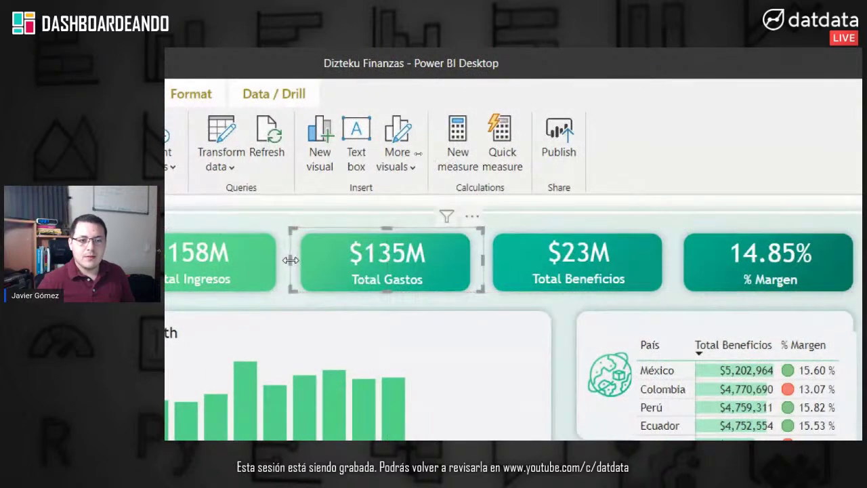
{"action": "left_click_drag", "start_coordinate": [483, 260], "coordinate": [441, 265]}
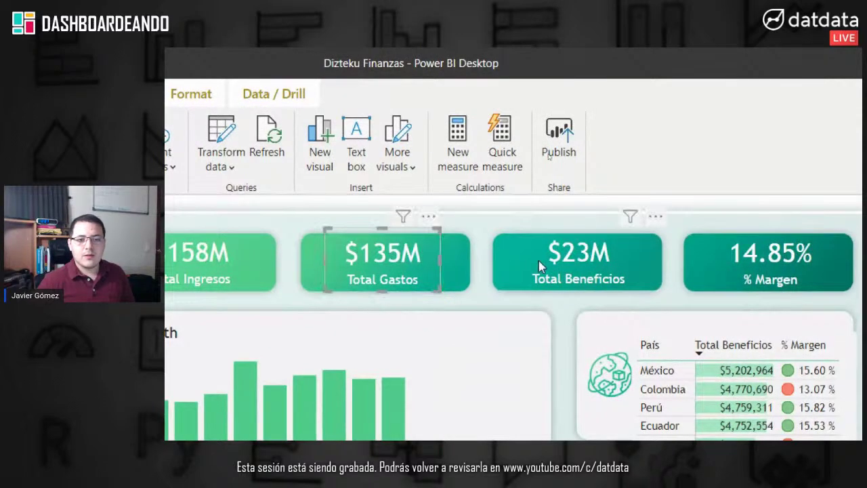
{"action": "left_click", "coordinate": [576, 264]}
{"action": "left_click", "coordinate": [732, 259]}
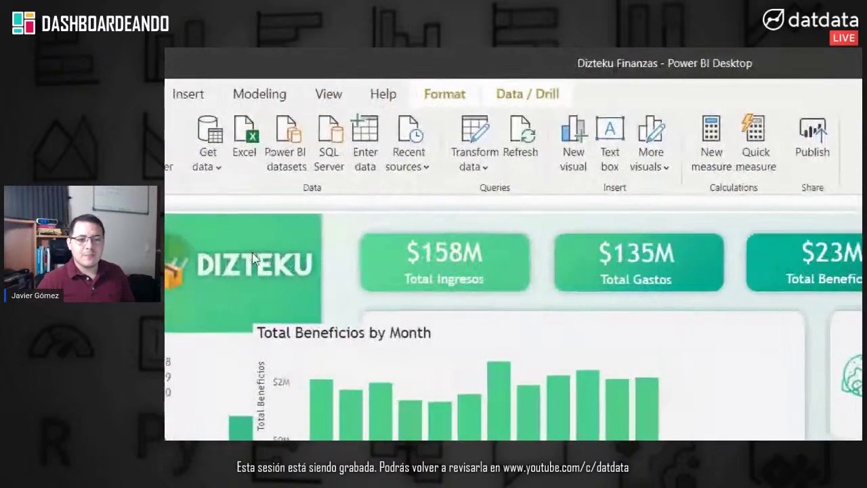
{"action": "left_click", "coordinate": [346, 262]}
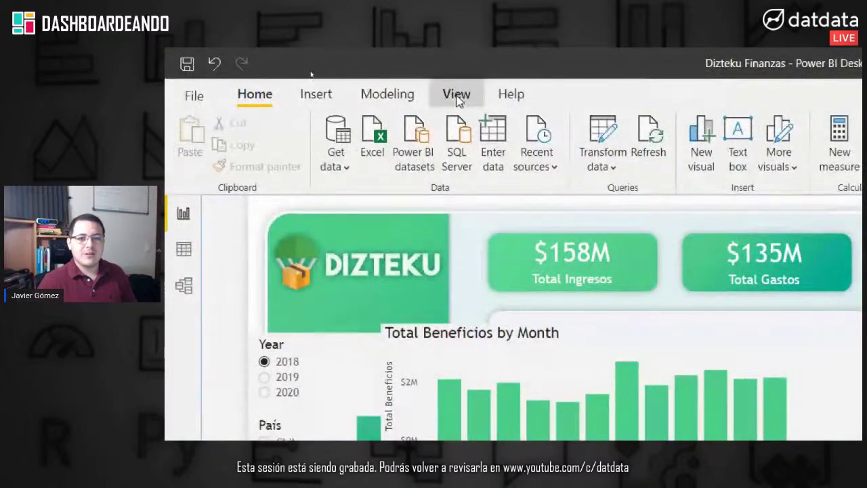
Step: Customize the current theme so visual backgrounds use 100% transparency, and apply it
{"action": "left_click", "coordinate": [458, 97]}
{"action": "left_click", "coordinate": [596, 150]}
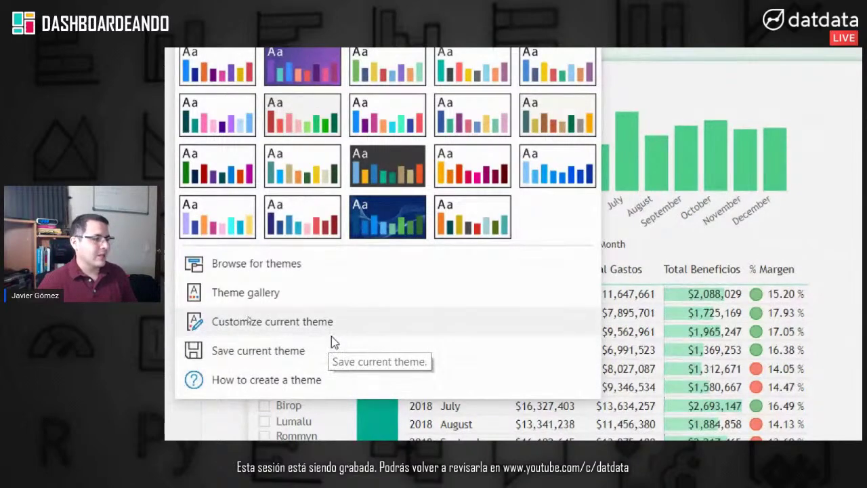
{"action": "left_click", "coordinate": [329, 332]}
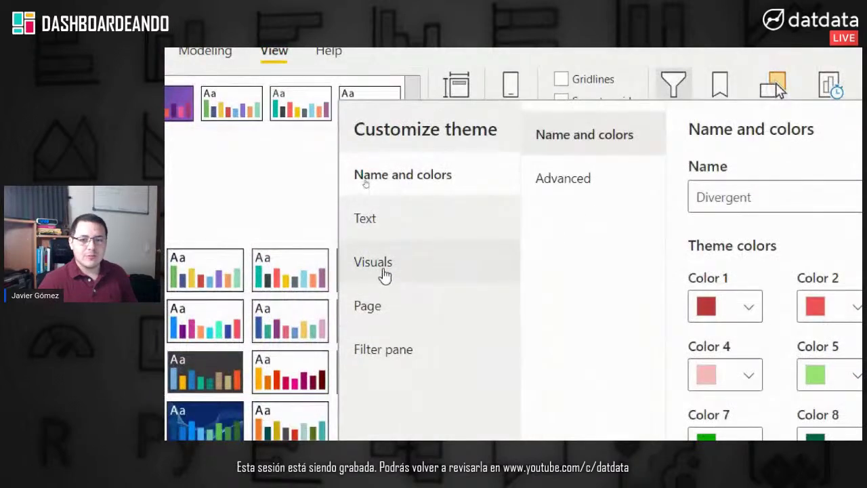
{"action": "left_click", "coordinate": [384, 273]}
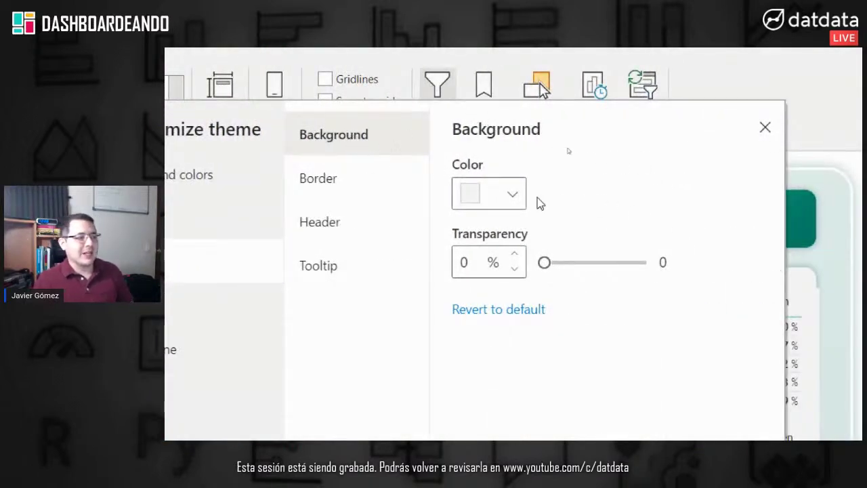
{"action": "left_click_drag", "start_coordinate": [548, 263], "coordinate": [730, 278]}
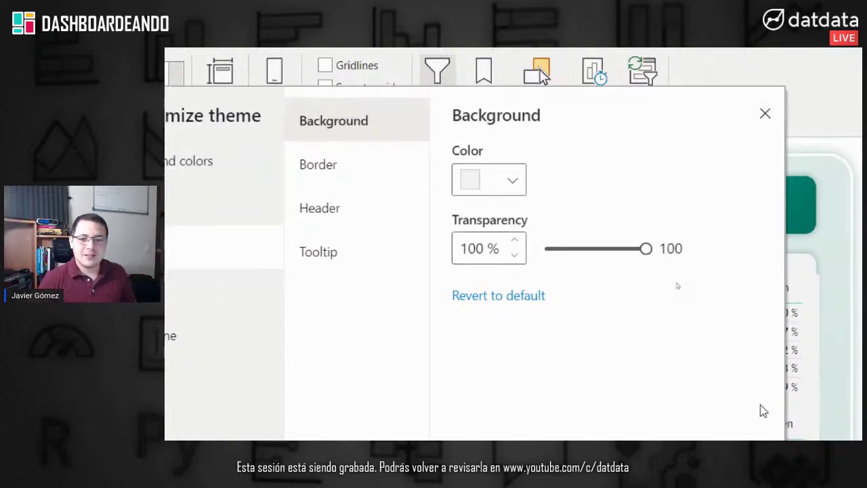
{"action": "left_click", "coordinate": [666, 372]}
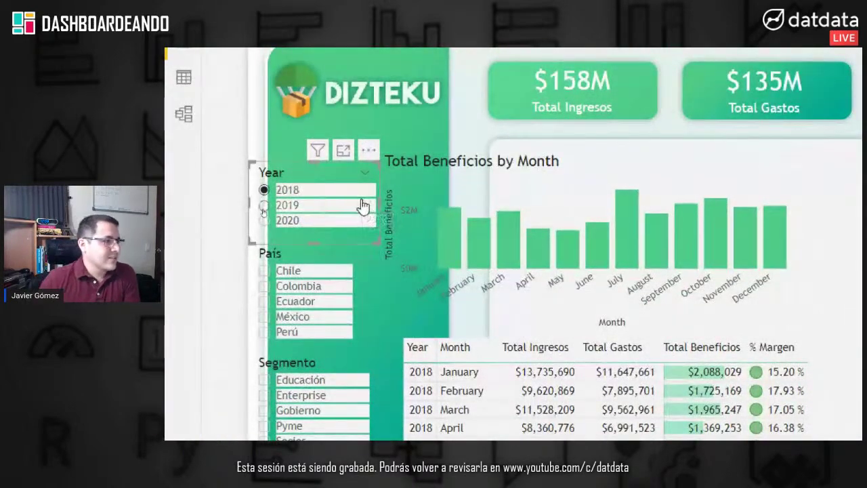
Step: Switch the Year, País, Segmento and Marca slicers to Dropdown style
{"action": "left_click", "coordinate": [365, 172]}
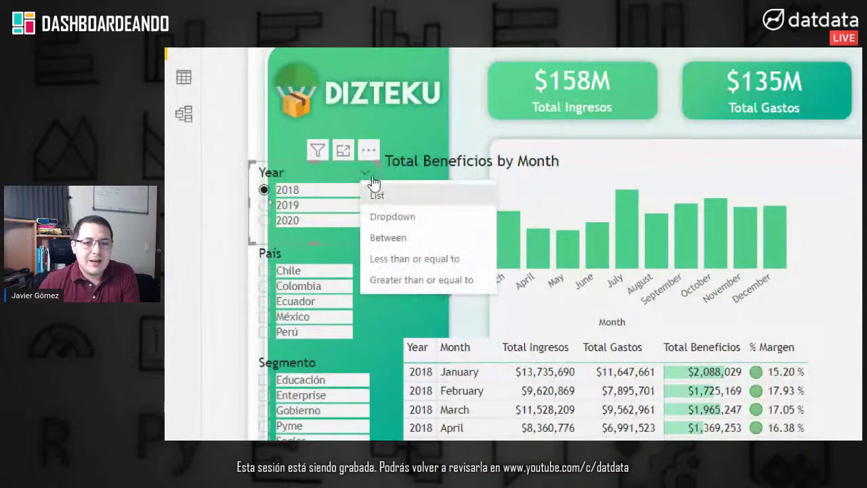
{"action": "left_click", "coordinate": [393, 217]}
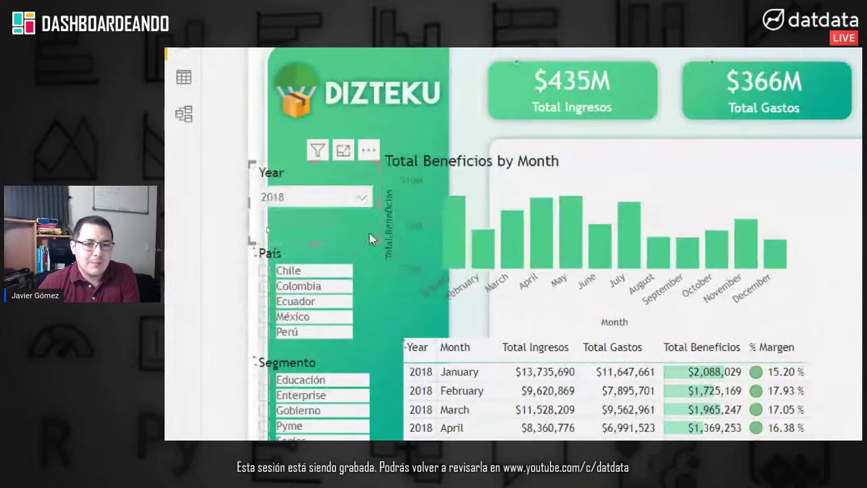
{"action": "left_click", "coordinate": [345, 258]}
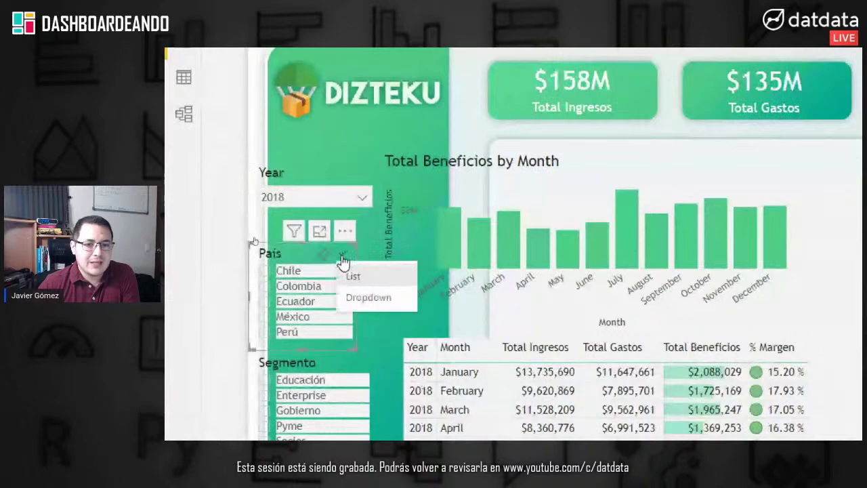
{"action": "left_click", "coordinate": [368, 298]}
{"action": "scroll", "coordinate": [366, 299], "scroll_direction": "down", "scroll_amount": 2}
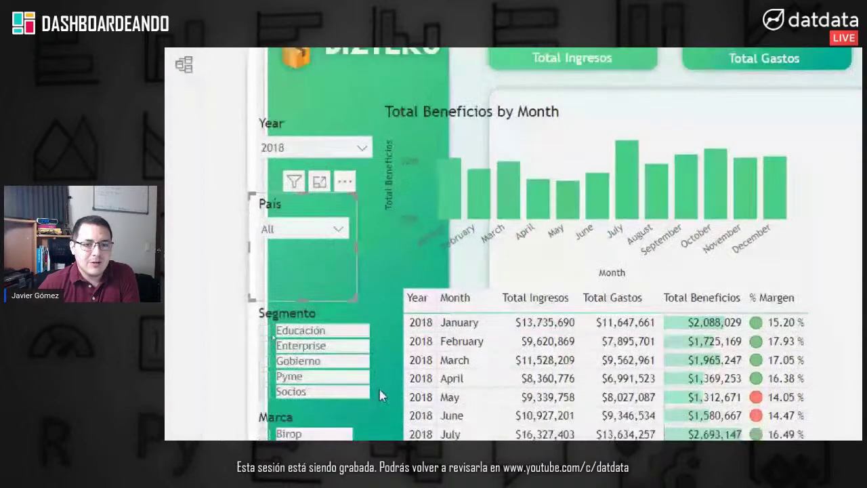
{"action": "left_click", "coordinate": [363, 293]}
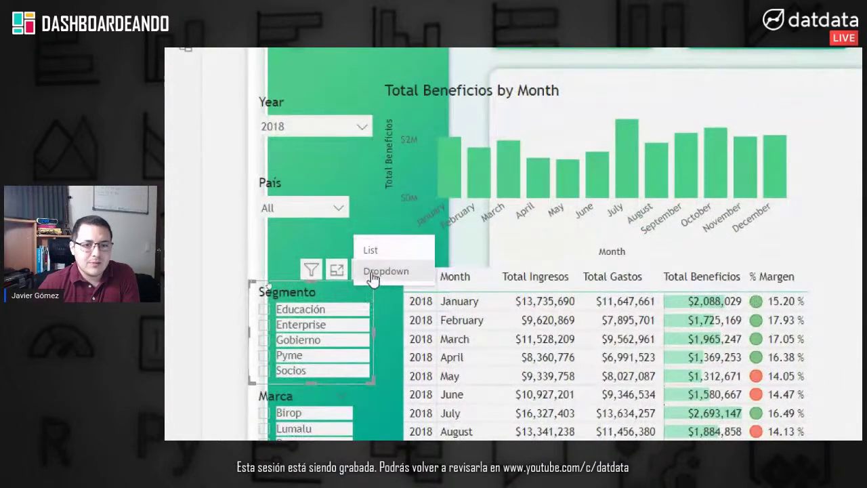
{"action": "left_click", "coordinate": [370, 268]}
{"action": "scroll", "coordinate": [358, 396], "scroll_direction": "down", "scroll_amount": 1}
{"action": "scroll", "coordinate": [356, 396], "scroll_direction": "down", "scroll_amount": 3}
{"action": "left_click", "coordinate": [340, 288]}
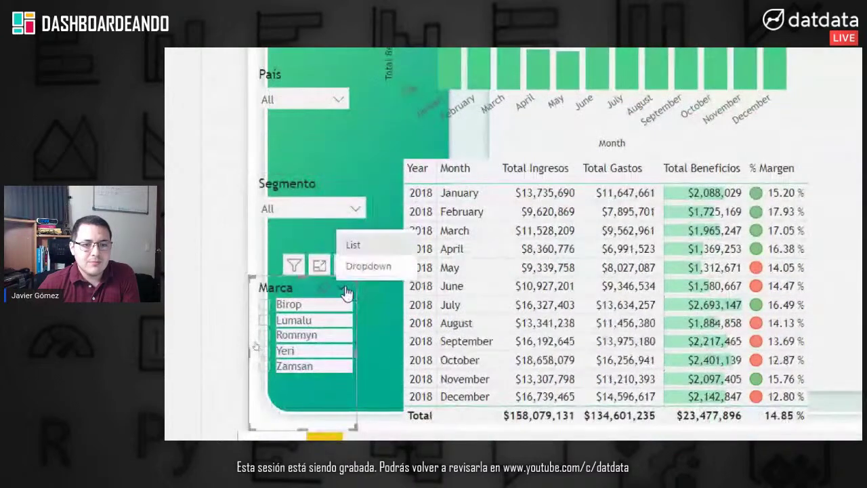
{"action": "left_click", "coordinate": [351, 265]}
Step: Move the monthly benefits chart right and the table up onto the white card
{"action": "scroll", "coordinate": [467, 248], "scroll_direction": "up", "scroll_amount": 5}
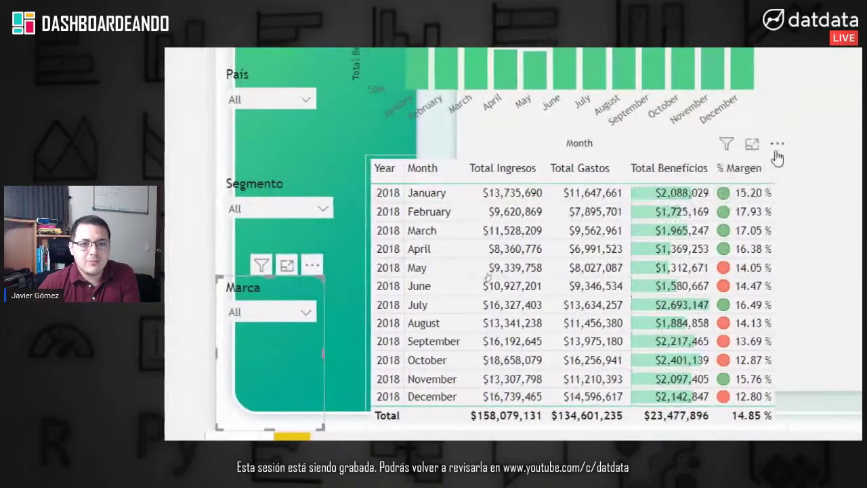
{"action": "left_click_drag", "start_coordinate": [360, 145], "coordinate": [476, 148]}
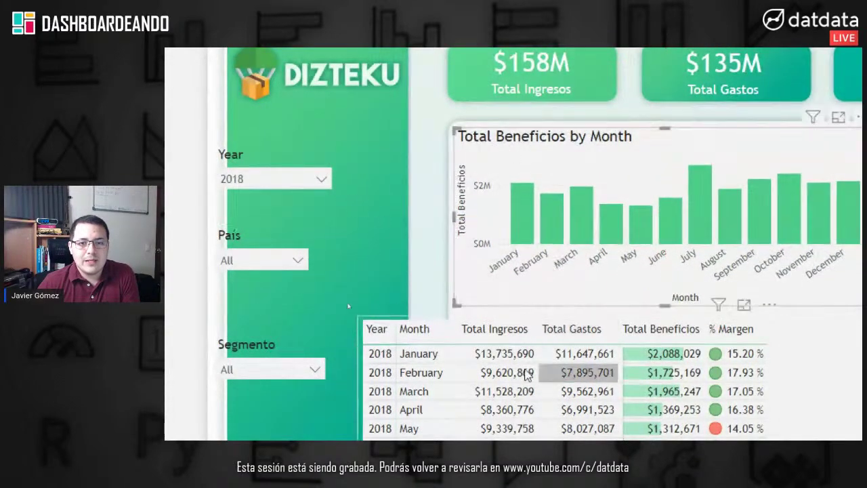
{"action": "scroll", "coordinate": [781, 403], "scroll_direction": "down", "scroll_amount": 5}
{"action": "scroll", "coordinate": [781, 404], "scroll_direction": "right", "scroll_amount": 4}
{"action": "left_click_drag", "start_coordinate": [608, 379], "coordinate": [730, 344]}
{"action": "scroll", "coordinate": [549, 236], "scroll_direction": "up", "scroll_amount": 3}
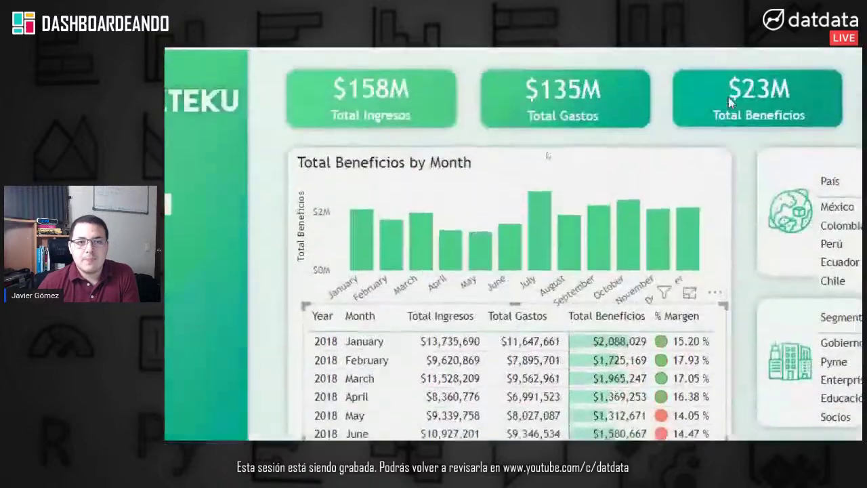
Step: Shorten the Total Beneficios by Month chart above the table and turn off its x-axis title
{"action": "left_click", "coordinate": [442, 181]}
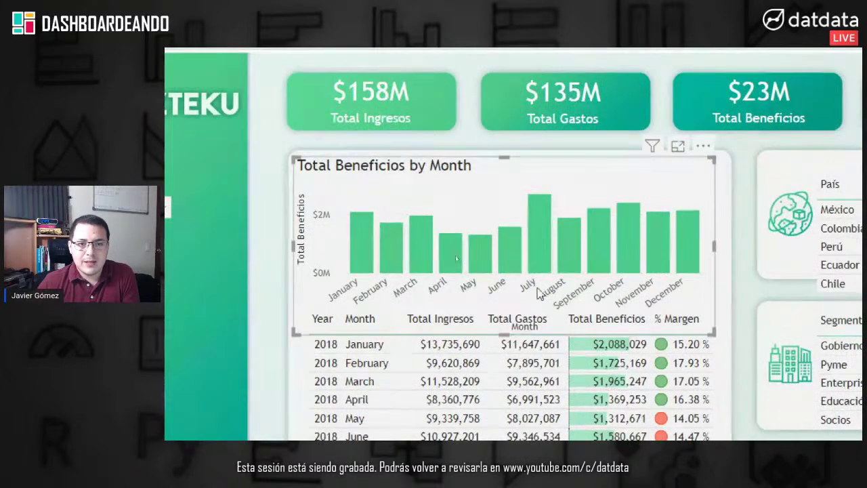
{"action": "left_click_drag", "start_coordinate": [507, 332], "coordinate": [505, 320]}
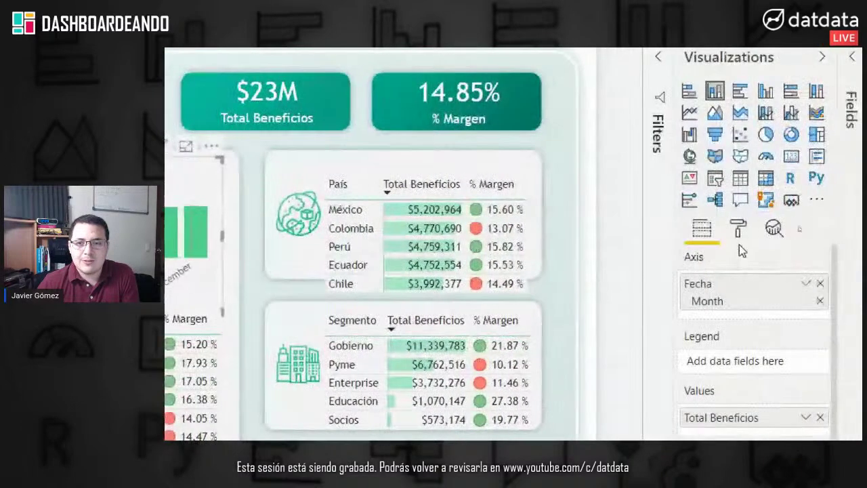
{"action": "left_click", "coordinate": [738, 227]}
{"action": "left_click", "coordinate": [713, 328]}
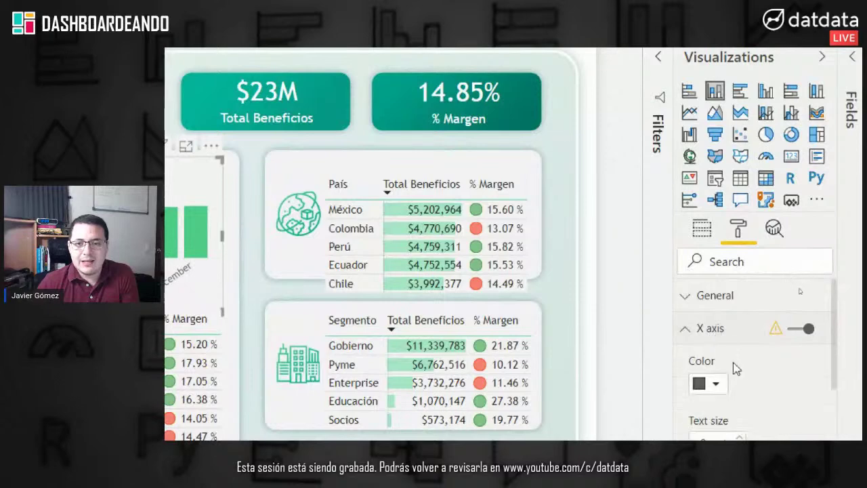
{"action": "scroll", "coordinate": [737, 368], "scroll_direction": "down", "scroll_amount": 10}
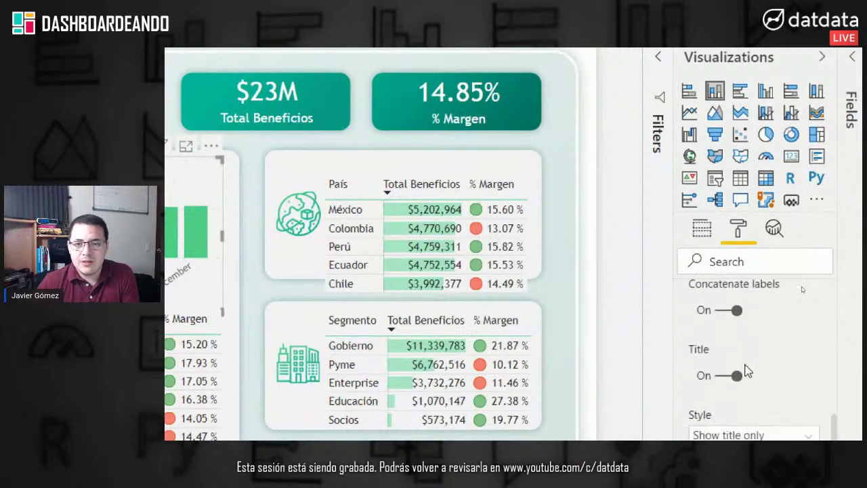
{"action": "left_click", "coordinate": [737, 376]}
{"action": "scroll", "coordinate": [751, 334], "scroll_direction": "up", "scroll_amount": 10}
{"action": "left_click", "coordinate": [719, 331]}
Step: Turn off the chart's y-axis title
{"action": "left_click", "coordinate": [719, 363]}
{"action": "scroll", "coordinate": [788, 282], "scroll_direction": "down", "scroll_amount": 6}
{"action": "scroll", "coordinate": [789, 283], "scroll_direction": "down", "scroll_amount": 2}
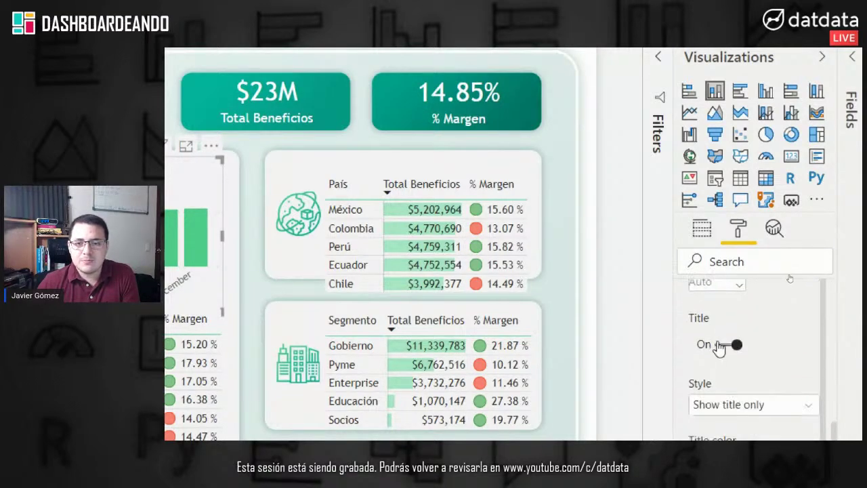
{"action": "left_click", "coordinate": [723, 346]}
{"action": "scroll", "coordinate": [723, 343], "scroll_direction": "up", "scroll_amount": 8}
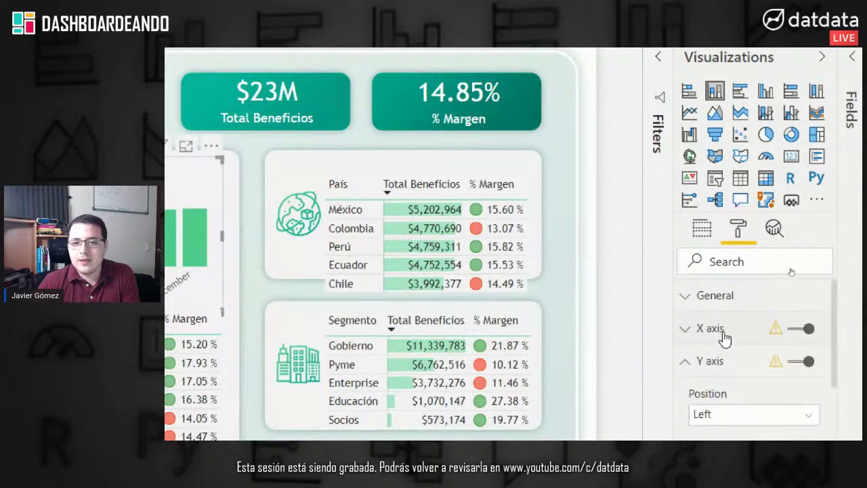
{"action": "left_click", "coordinate": [718, 361]}
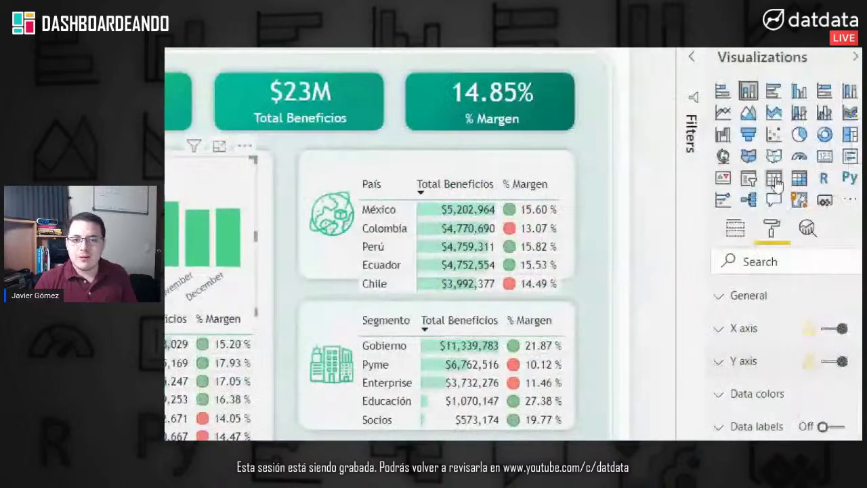
{"action": "left_click", "coordinate": [721, 332]}
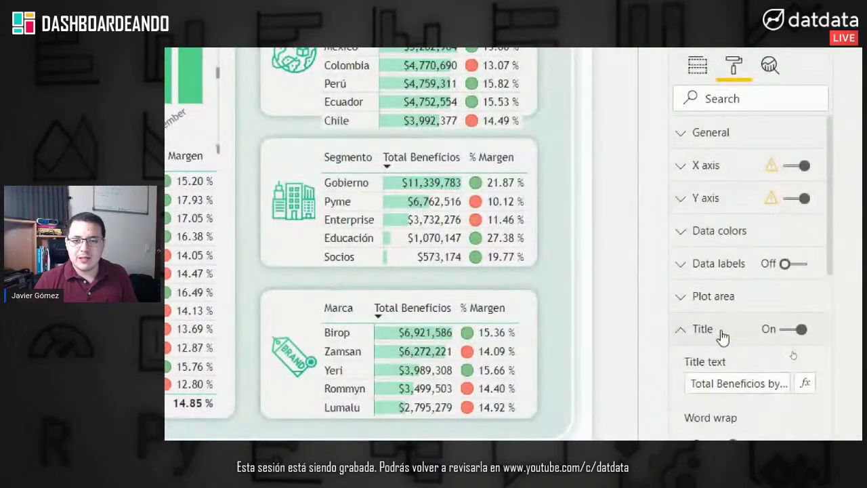
Step: Change the chart title text to 'Total Beneficios por Mes' and center-align it
{"action": "scroll", "coordinate": [732, 331], "scroll_direction": "down", "scroll_amount": 3}
{"action": "left_click_drag", "start_coordinate": [762, 201], "coordinate": [789, 201]}
{"action": "key", "text": "BackSpace"}
{"action": "type", "text": "POR"}
{"action": "key", "text": "BackSpace"}
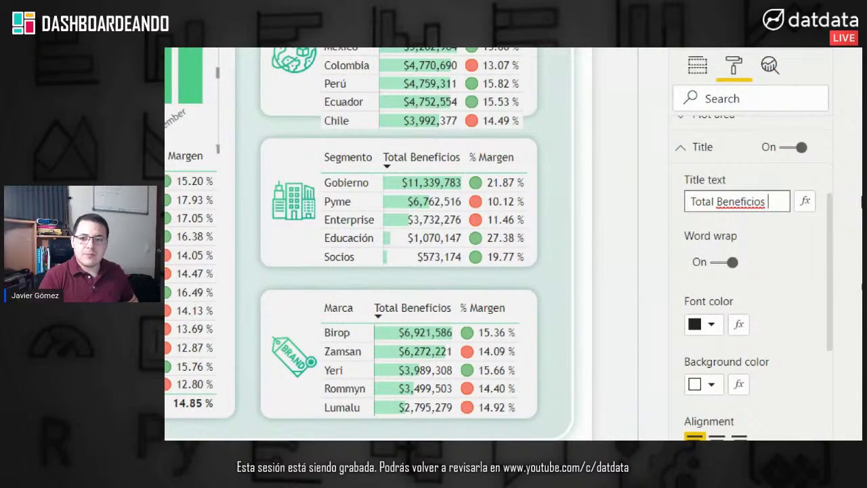
{"action": "type", "text": "Mes"}
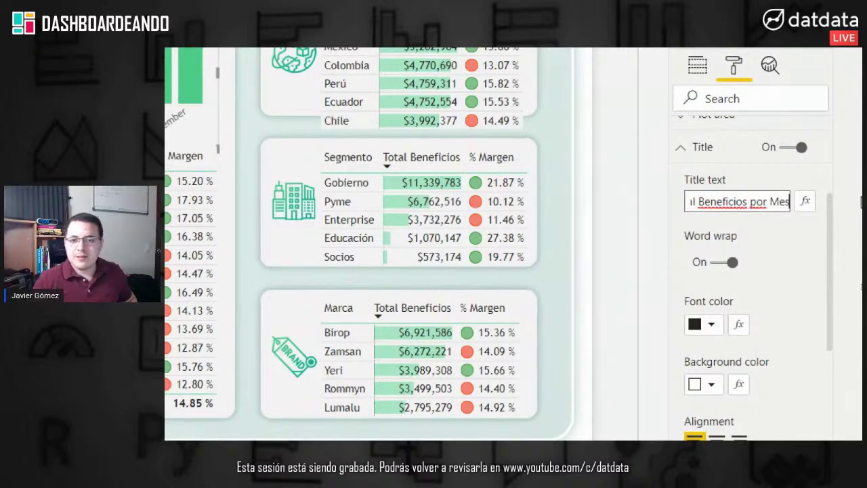
{"action": "scroll", "coordinate": [746, 382], "scroll_direction": "down", "scroll_amount": 2}
{"action": "left_click", "coordinate": [716, 355]}
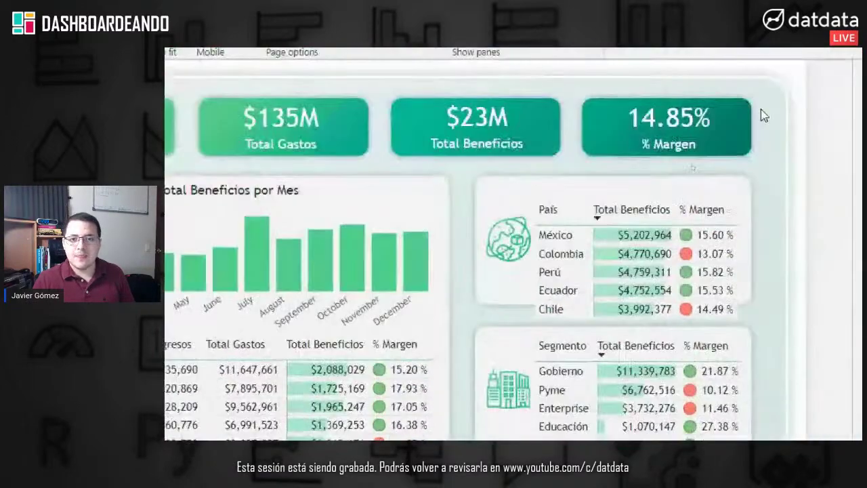
Step: Reposition the País and Segmento tables slightly up and to the right
{"action": "left_click_drag", "start_coordinate": [742, 322], "coordinate": [750, 297]}
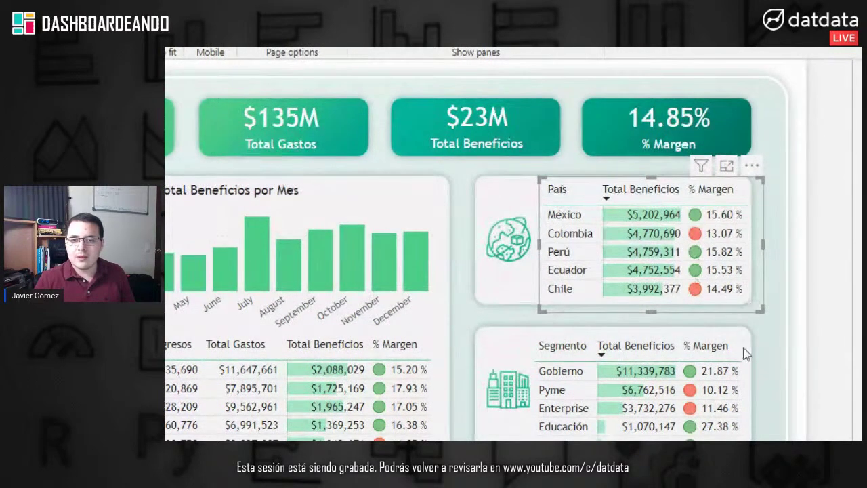
{"action": "scroll", "coordinate": [691, 352], "scroll_direction": "down", "scroll_amount": 3}
{"action": "left_click", "coordinate": [699, 324]}
{"action": "left_click_drag", "start_coordinate": [698, 324], "coordinate": [712, 331]}
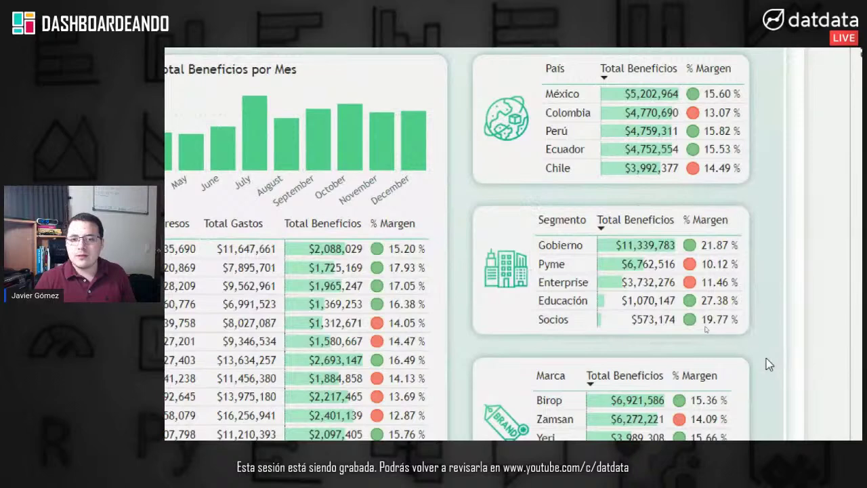
{"action": "scroll", "coordinate": [705, 332], "scroll_direction": "down", "scroll_amount": 1}
{"action": "scroll", "coordinate": [768, 396], "scroll_direction": "down", "scroll_amount": 3}
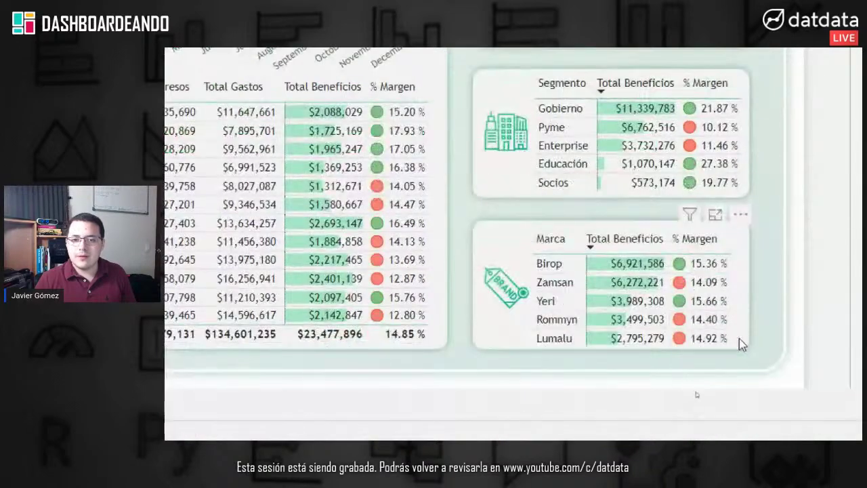
Step: Nudge the Marca table right with the arrow keys to align with the tables above
{"action": "left_click", "coordinate": [746, 359]}
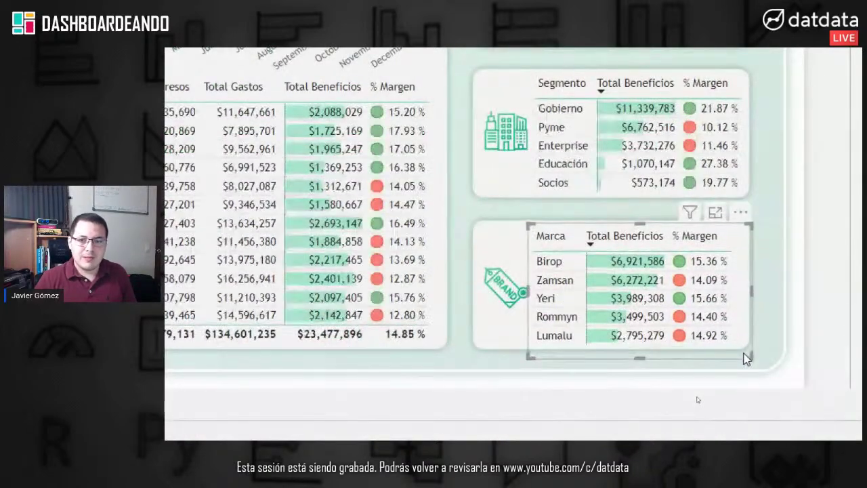
{"action": "key", "text": "Up"}
{"action": "key", "text": "Right"}
{"action": "key", "text": "Right"}
{"action": "key", "text": "Right"}
{"action": "key", "text": "Right"}
{"action": "key", "text": "Right"}
{"action": "key", "text": "Right"}
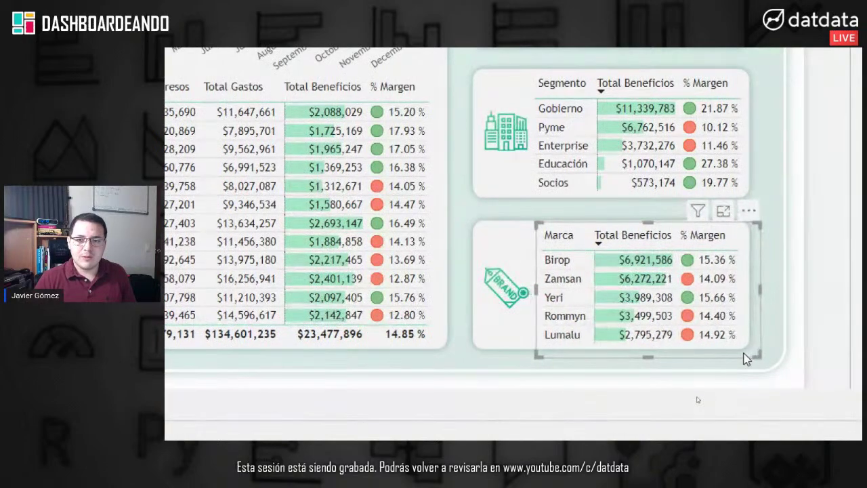
{"action": "key", "text": "Right"}
{"action": "key", "text": "Down"}
{"action": "key", "text": "Right"}
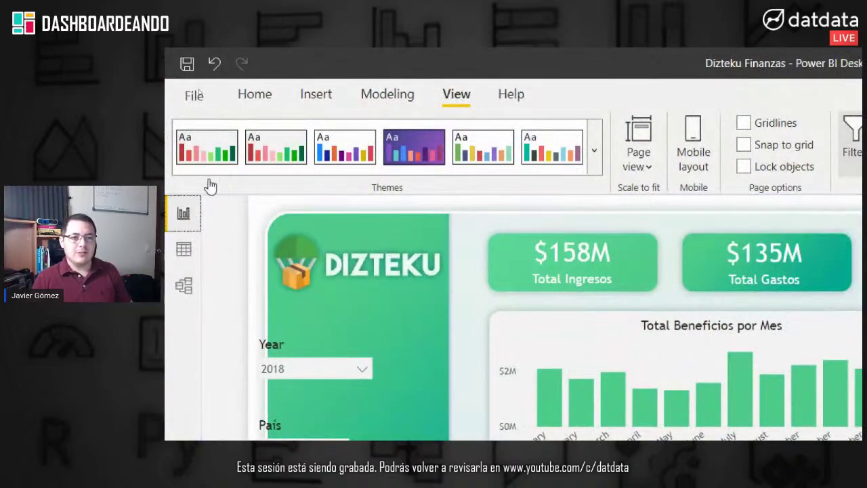
Step: Move the Year slicer right in the green panel and rename its header to 'Año'
{"action": "left_click", "coordinate": [260, 82]}
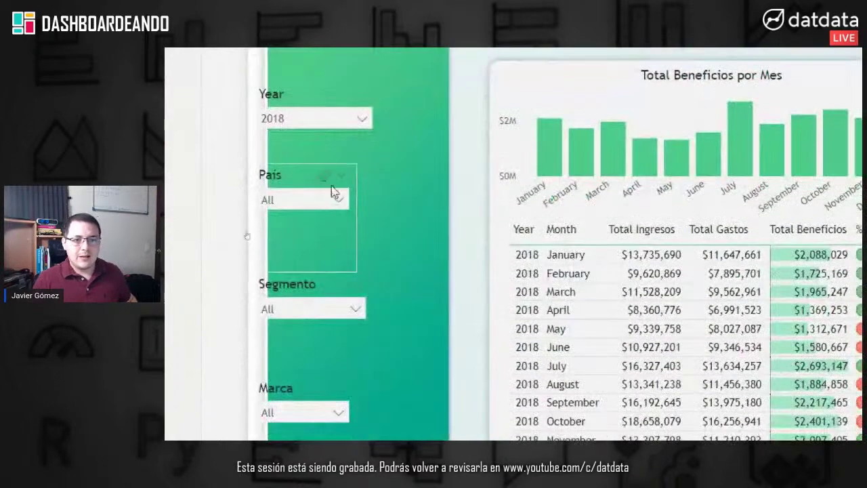
{"action": "left_click_drag", "start_coordinate": [323, 102], "coordinate": [345, 91]}
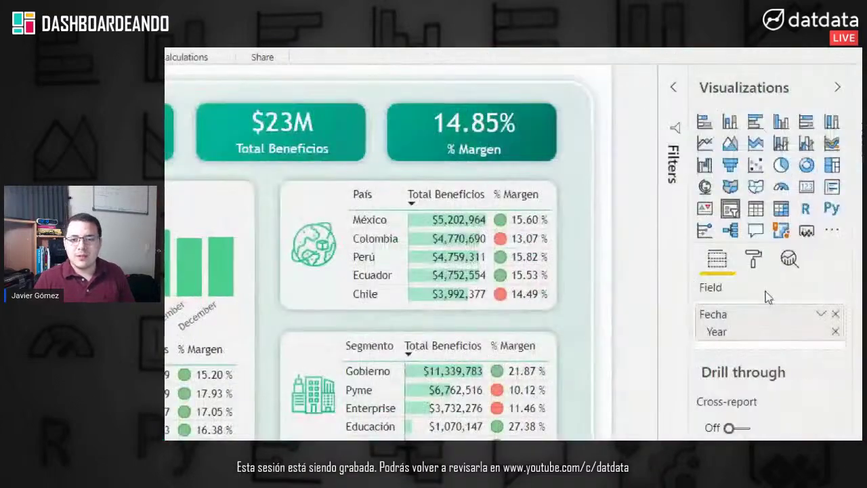
{"action": "left_click", "coordinate": [755, 259]}
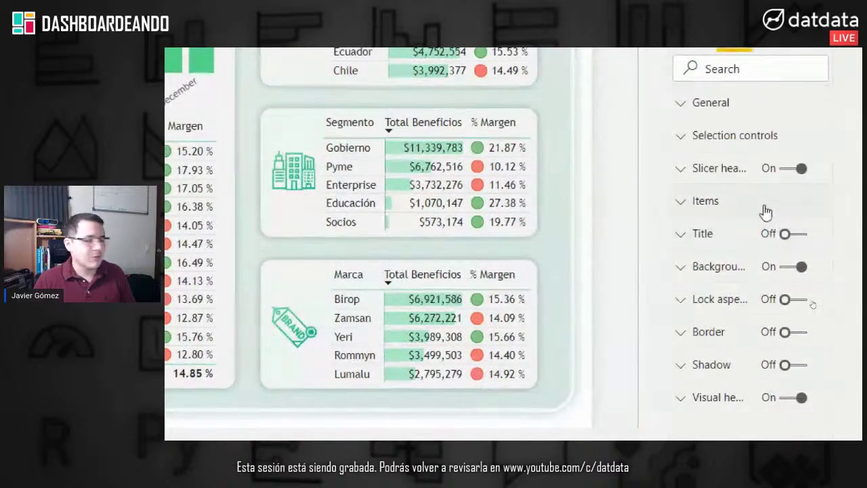
{"action": "left_click", "coordinate": [700, 169]}
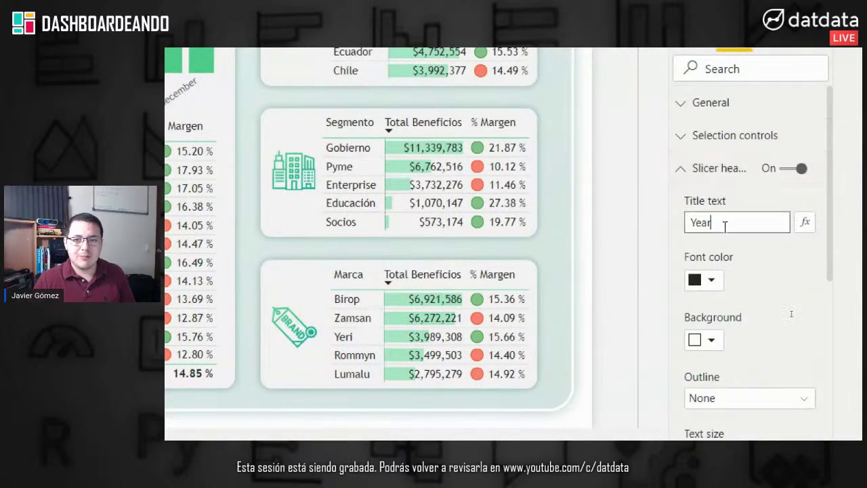
{"action": "left_click_drag", "start_coordinate": [720, 225], "coordinate": [683, 231]}
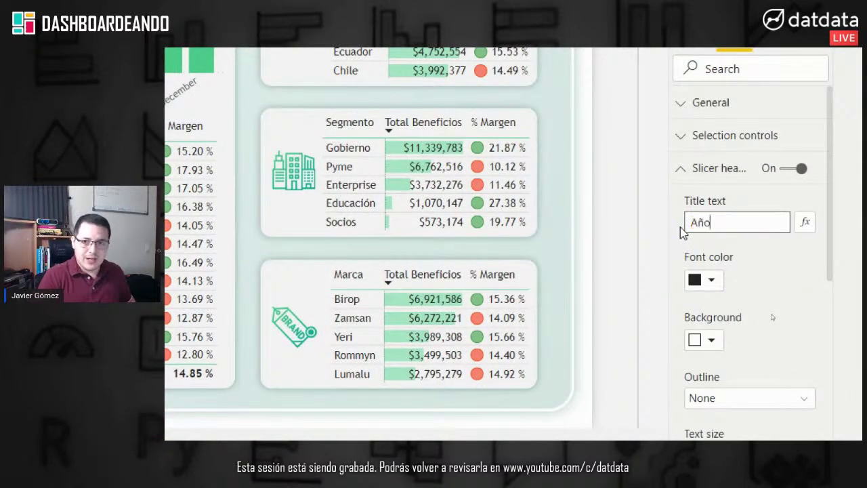
{"action": "left_click", "coordinate": [624, 251]}
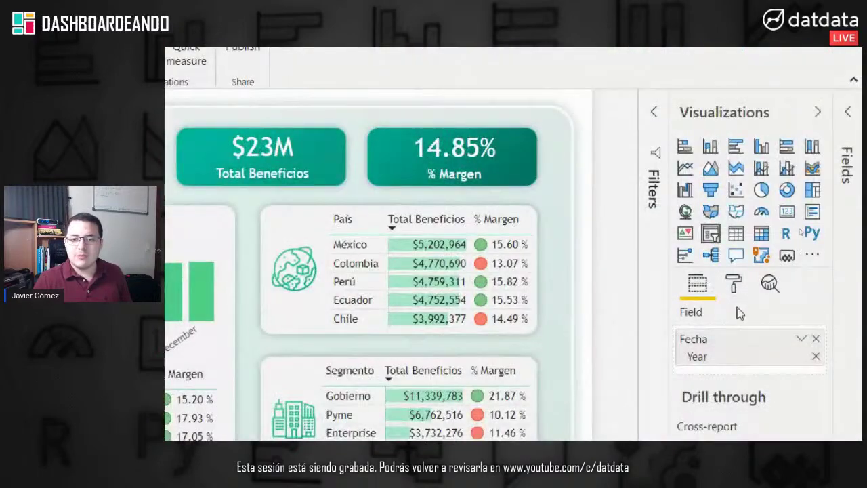
Step: Set the Año slicer header font colour to white
{"action": "left_click", "coordinate": [735, 285]}
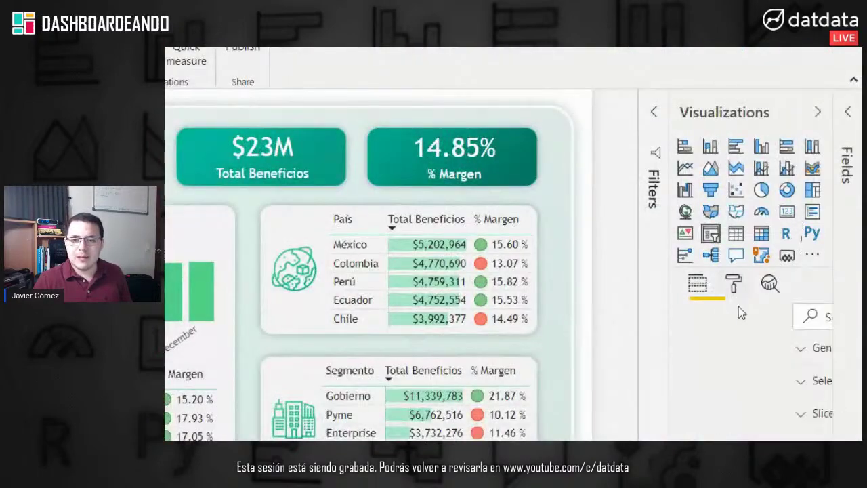
{"action": "left_click", "coordinate": [719, 316]}
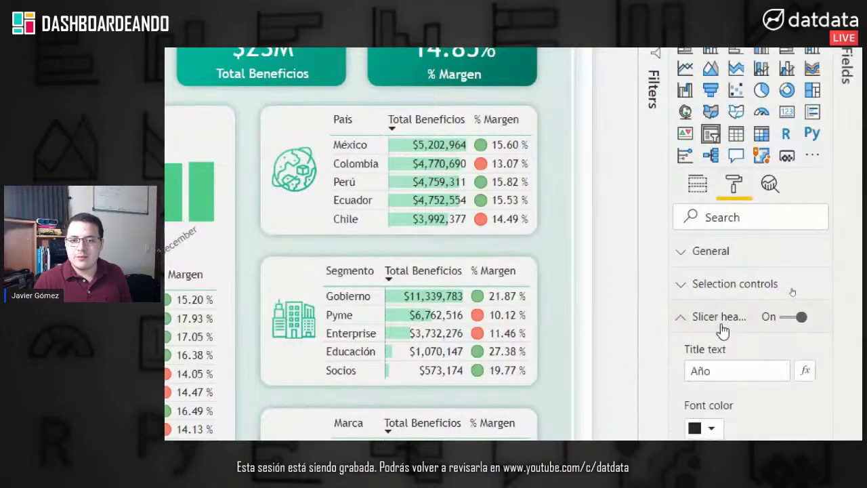
{"action": "left_click", "coordinate": [712, 332]}
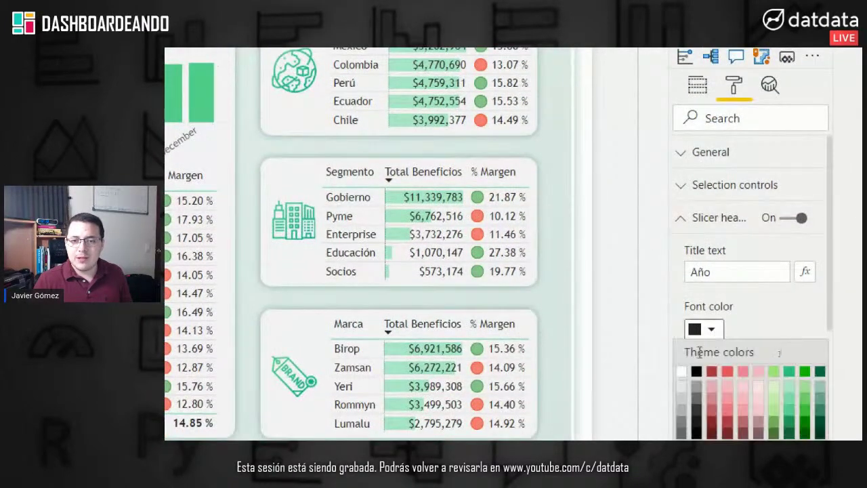
{"action": "left_click", "coordinate": [682, 372]}
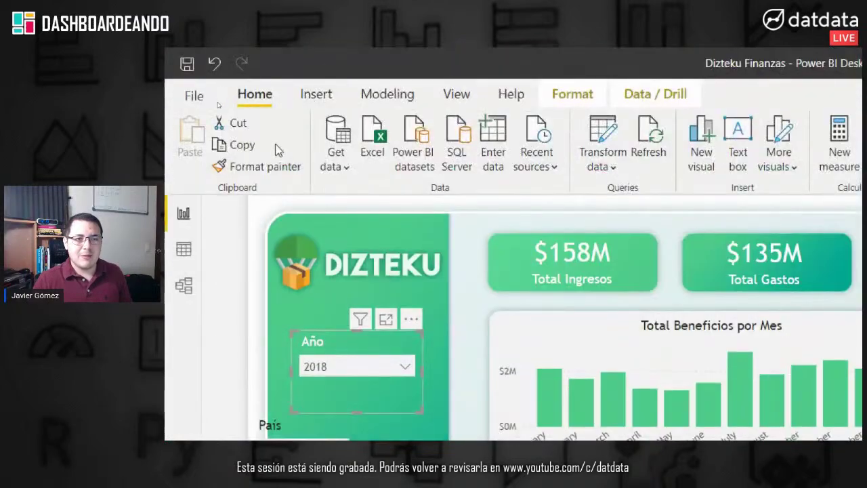
Step: Copy the Año slicer's formatting onto the País, Segmento and Marca slicers
{"action": "left_click", "coordinate": [257, 51]}
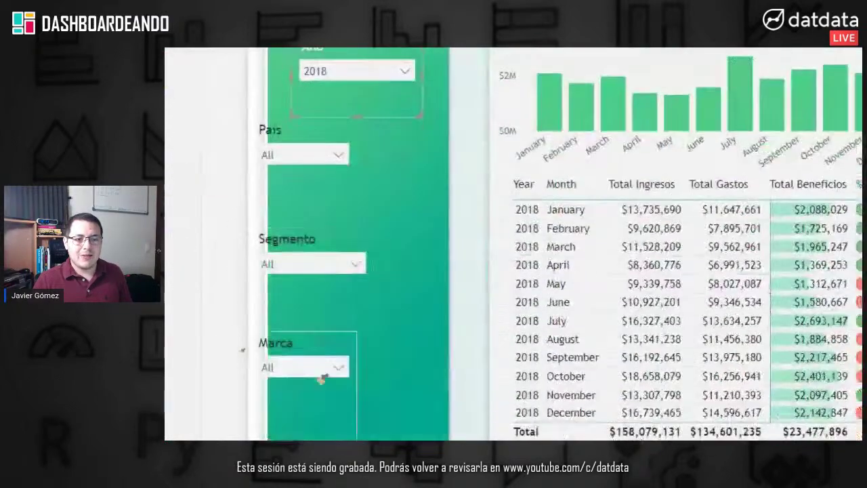
{"action": "left_click", "coordinate": [274, 154]}
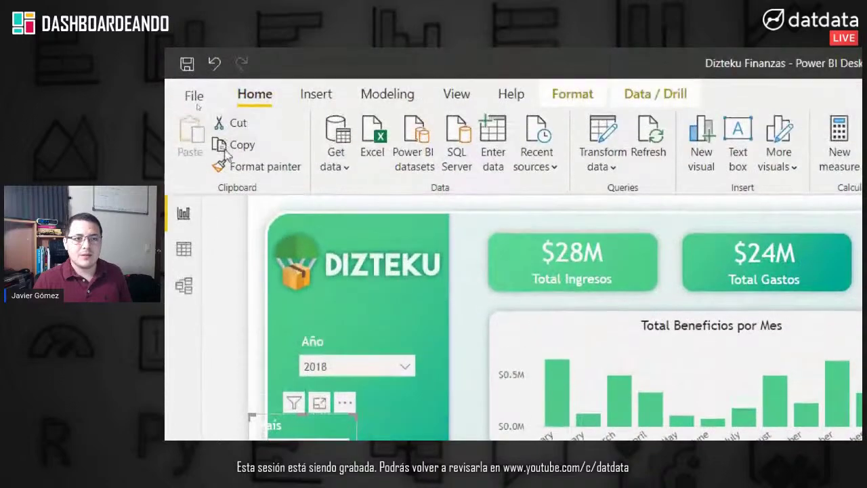
{"action": "left_click", "coordinate": [217, 165]}
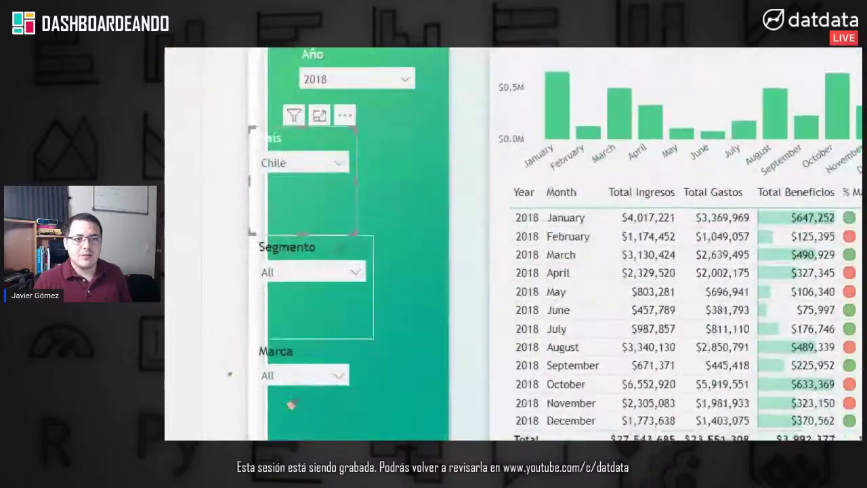
{"action": "left_click", "coordinate": [298, 231]}
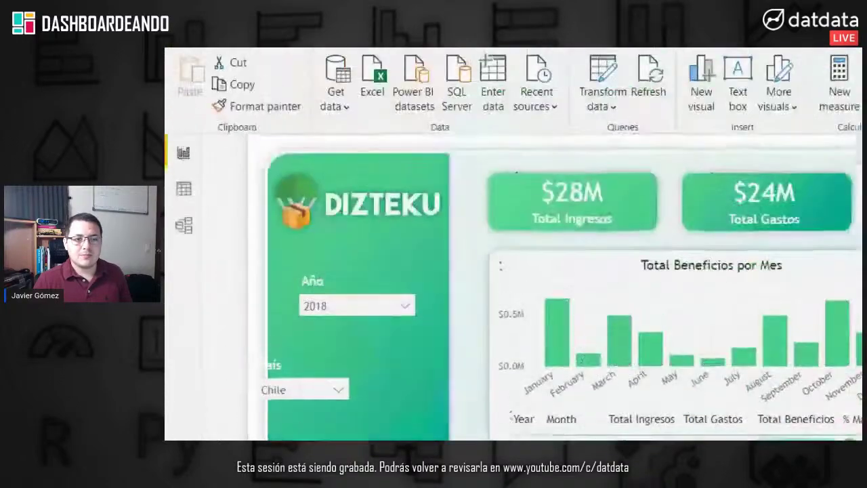
{"action": "left_click", "coordinate": [257, 106]}
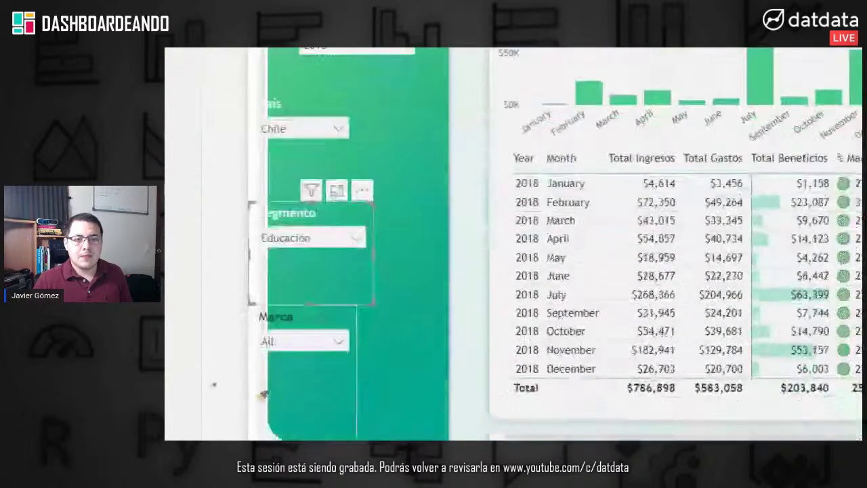
{"action": "left_click", "coordinate": [287, 310]}
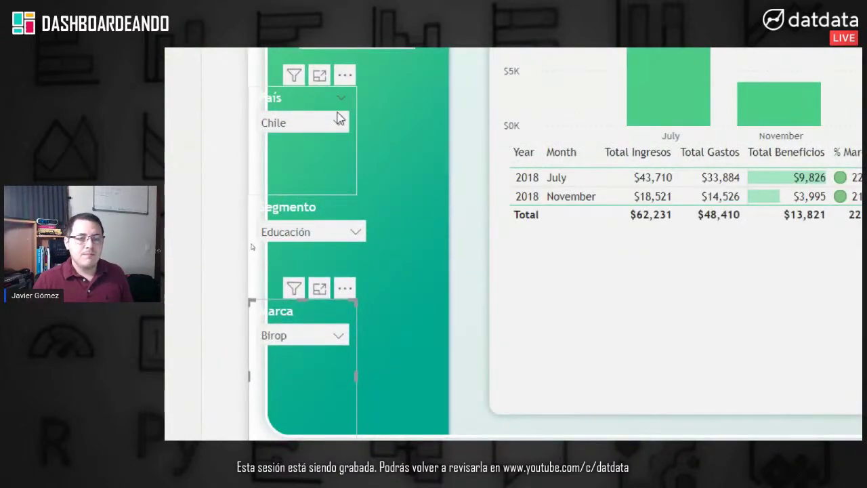
Step: Align and resize the País slicer under Año, and allow multi-select on it
{"action": "left_click", "coordinate": [339, 118]}
{"action": "left_click", "coordinate": [332, 129]}
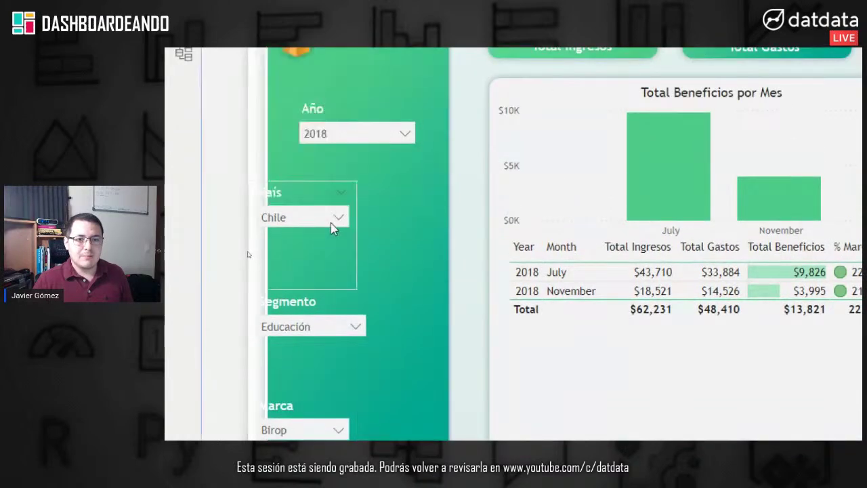
{"action": "left_click_drag", "start_coordinate": [316, 197], "coordinate": [361, 197]}
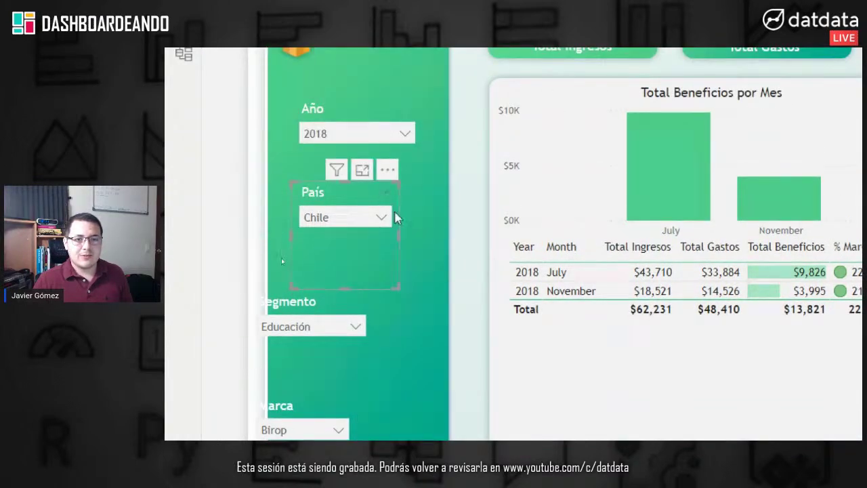
{"action": "left_click_drag", "start_coordinate": [400, 288], "coordinate": [424, 256]}
{"action": "left_click", "coordinate": [409, 196]}
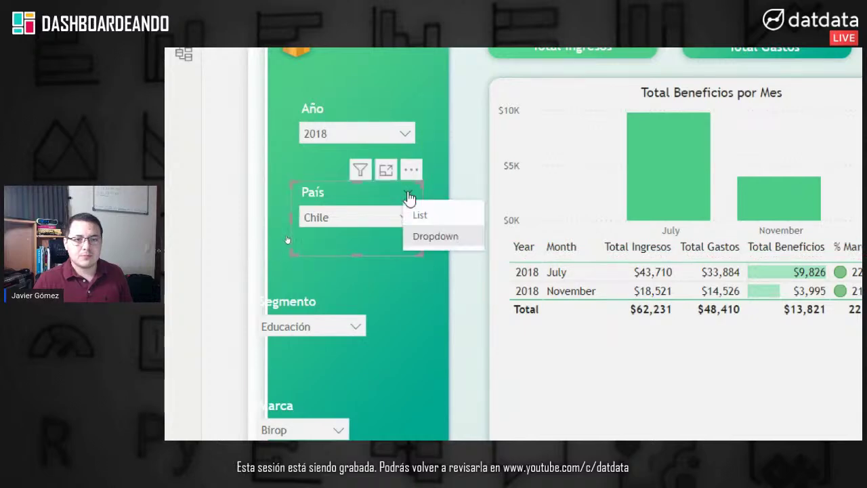
{"action": "left_click", "coordinate": [409, 196]}
{"action": "left_click", "coordinate": [405, 217]}
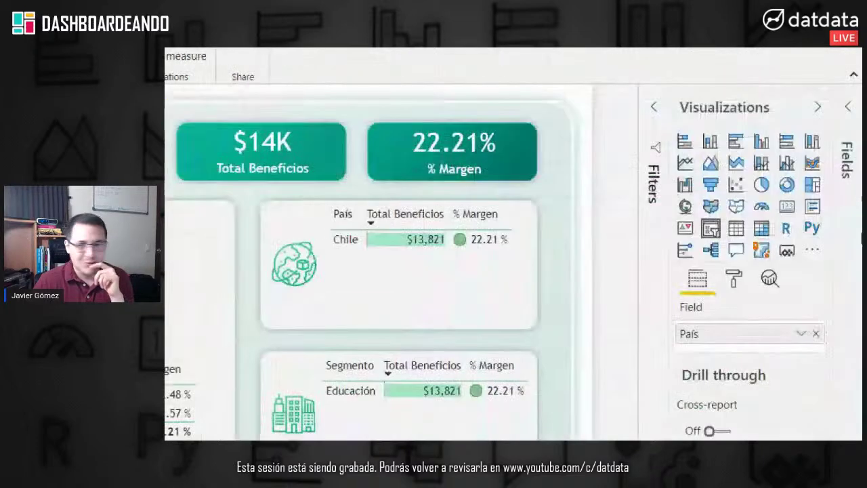
{"action": "left_click", "coordinate": [737, 281]}
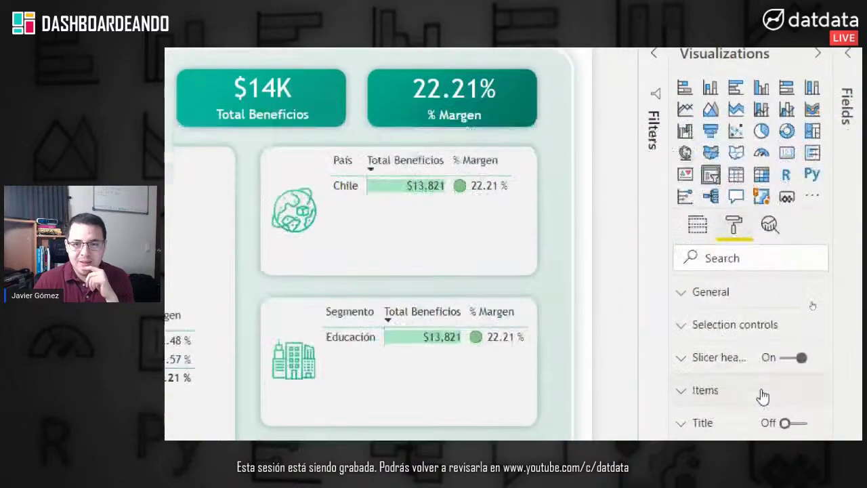
{"action": "left_click", "coordinate": [749, 320]}
{"action": "left_click", "coordinate": [734, 375]}
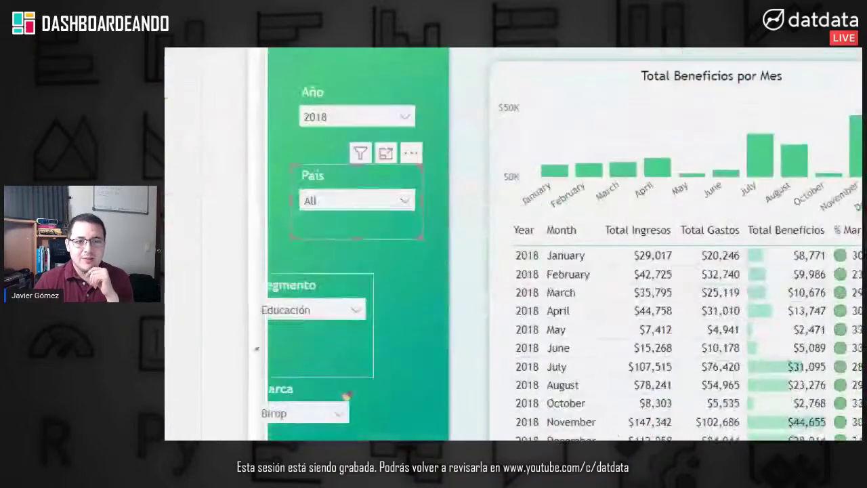
Step: Stack Segmento and Marca under País on the green panel and resize both
{"action": "left_click_drag", "start_coordinate": [287, 280], "coordinate": [335, 254]}
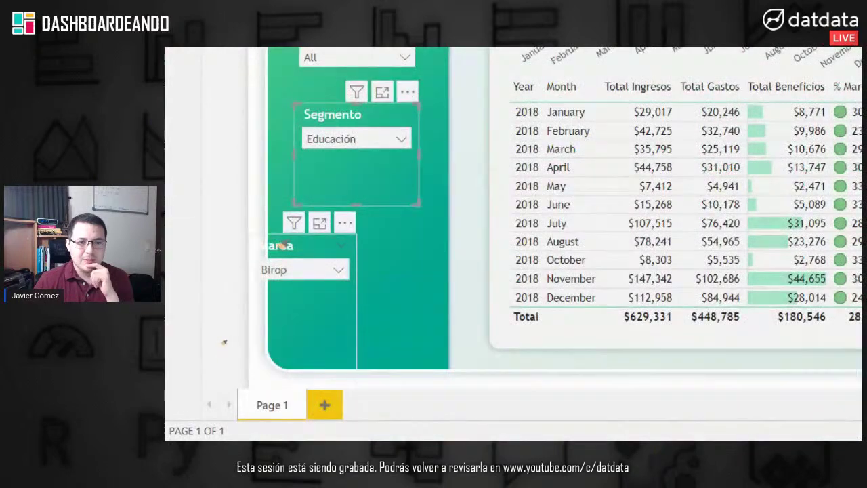
{"action": "left_click", "coordinate": [284, 245]}
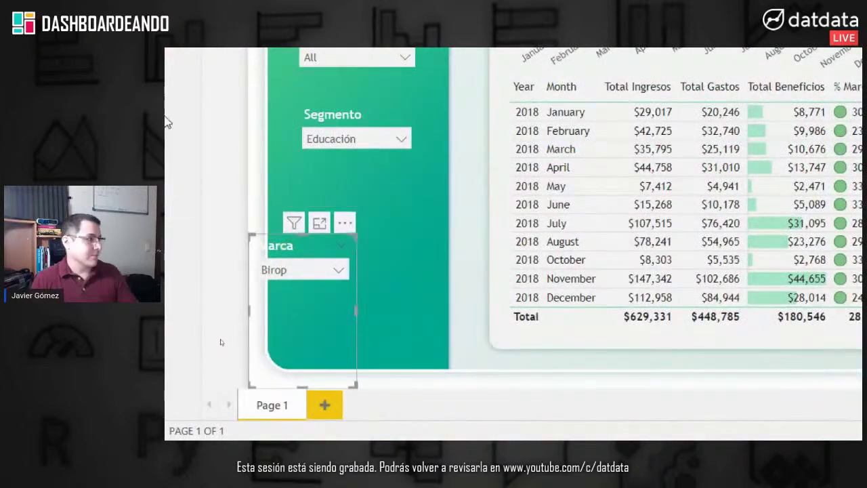
{"action": "left_click_drag", "start_coordinate": [283, 246], "coordinate": [331, 198]}
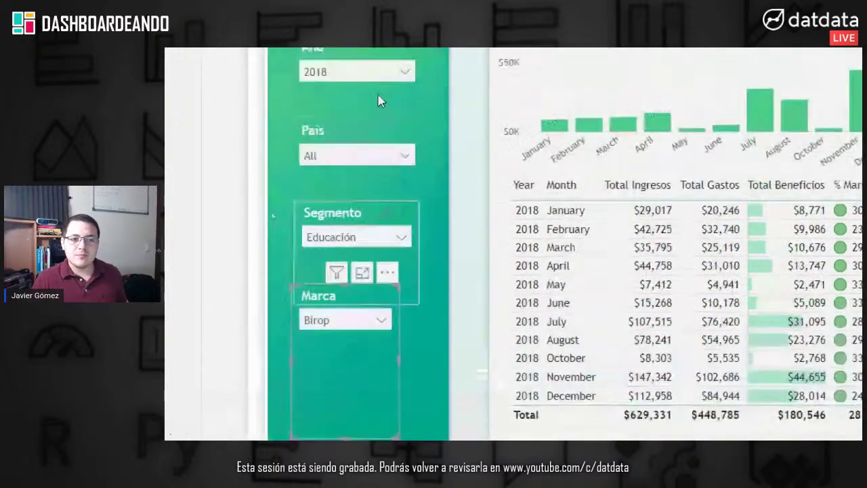
{"action": "left_click", "coordinate": [361, 225]}
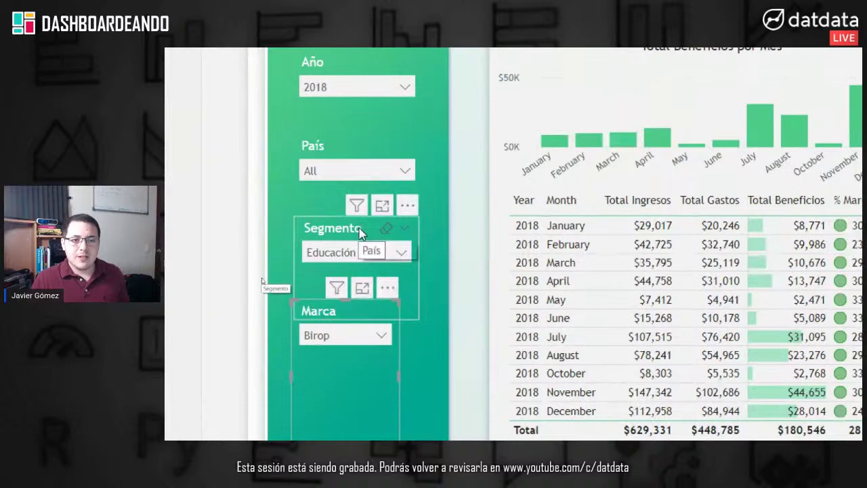
{"action": "left_click_drag", "start_coordinate": [419, 314], "coordinate": [419, 295]}
{"action": "left_click", "coordinate": [333, 331]}
{"action": "left_click_drag", "start_coordinate": [393, 353], "coordinate": [422, 305]}
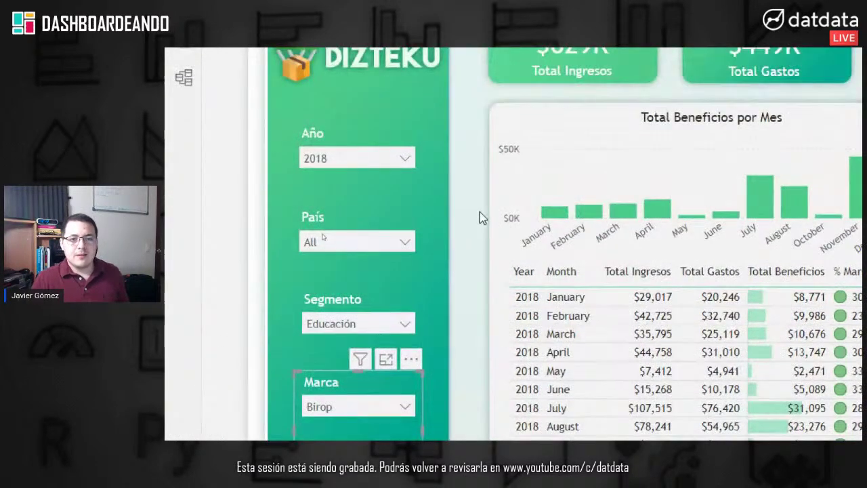
{"action": "left_click", "coordinate": [479, 217]}
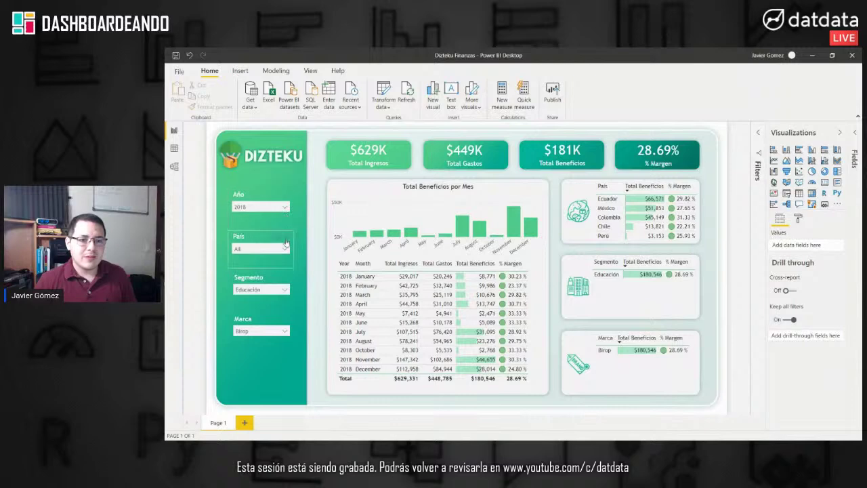
Step: Uncheck Educación in Segmento and Birop in Marca to clear those filters
{"action": "left_click", "coordinate": [285, 291]}
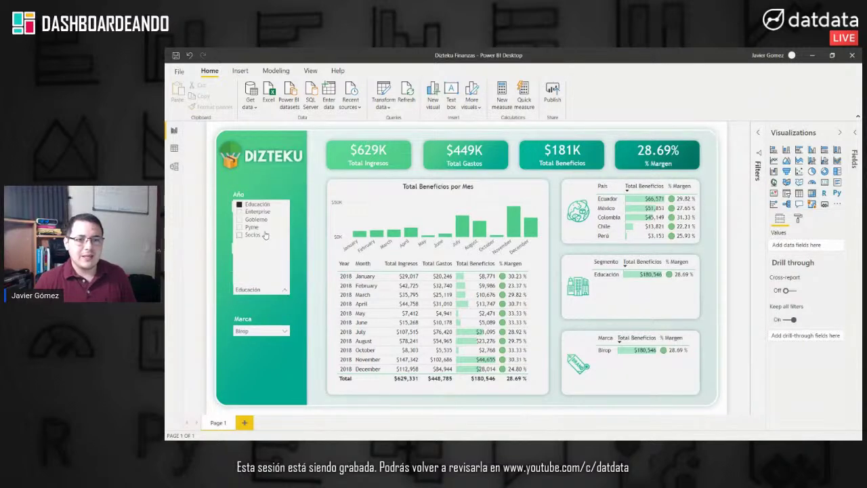
{"action": "left_click", "coordinate": [256, 204]}
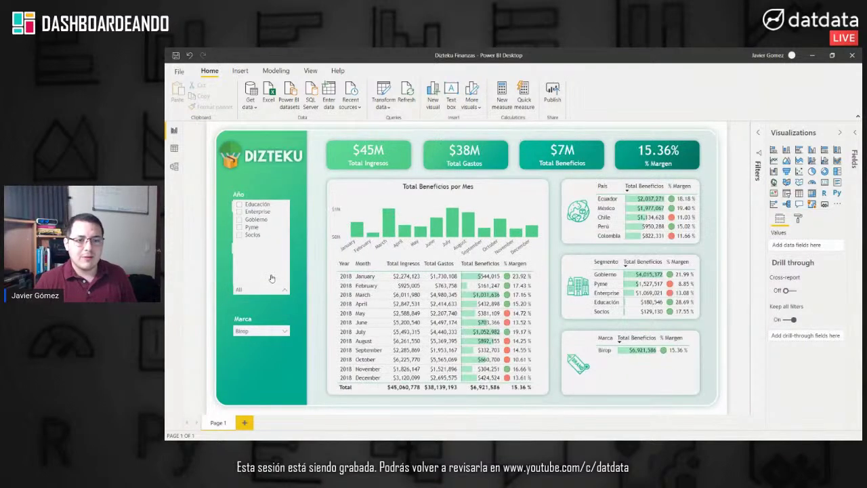
{"action": "left_click", "coordinate": [285, 331]}
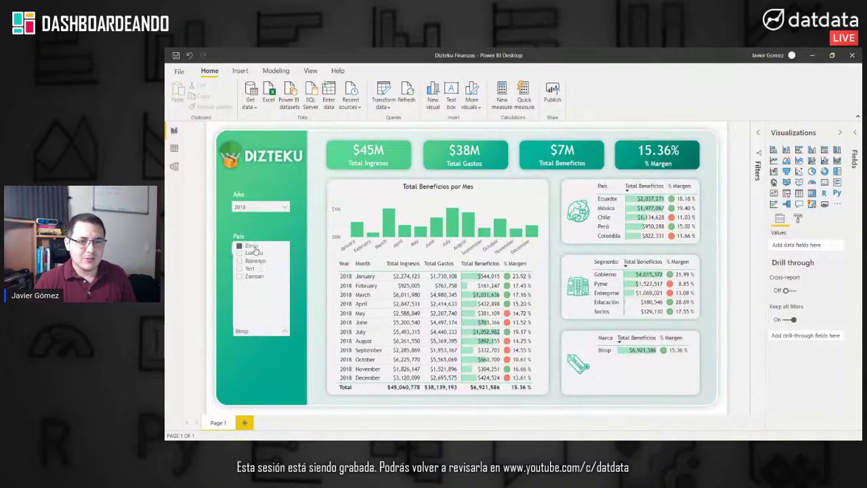
{"action": "left_click", "coordinate": [252, 246]}
{"action": "left_click", "coordinate": [263, 204]}
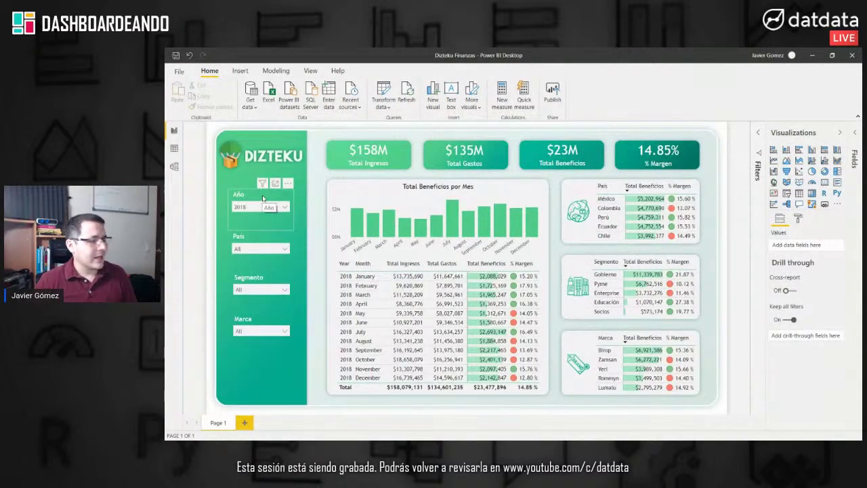
Step: Select all four slicers together and shift them down slightly
{"action": "left_click_drag", "start_coordinate": [317, 182], "coordinate": [200, 391]}
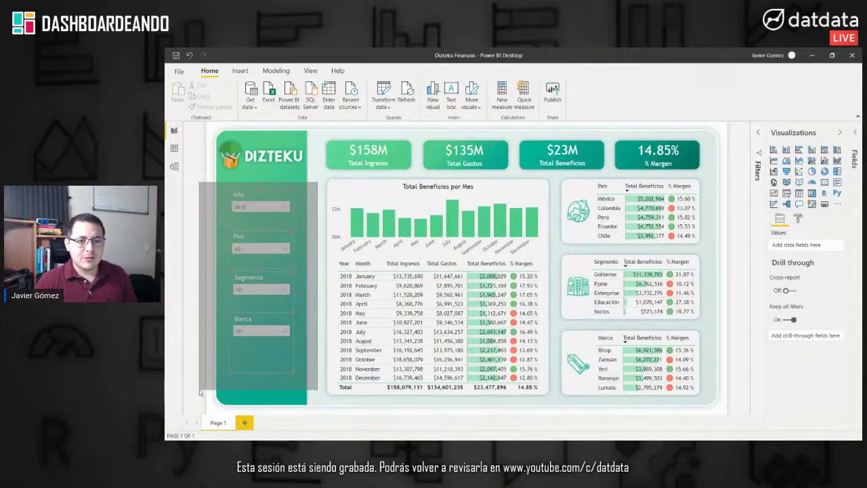
{"action": "left_click_drag", "start_coordinate": [247, 252], "coordinate": [248, 249]}
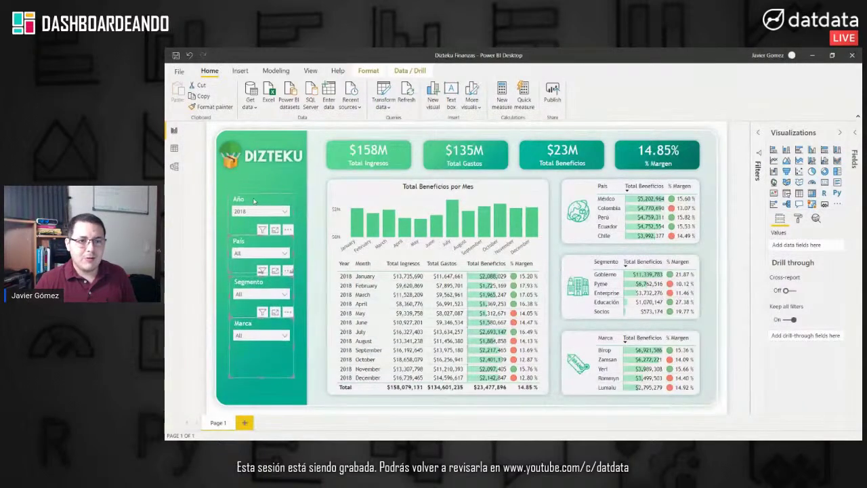
{"action": "left_click", "coordinate": [255, 200]}
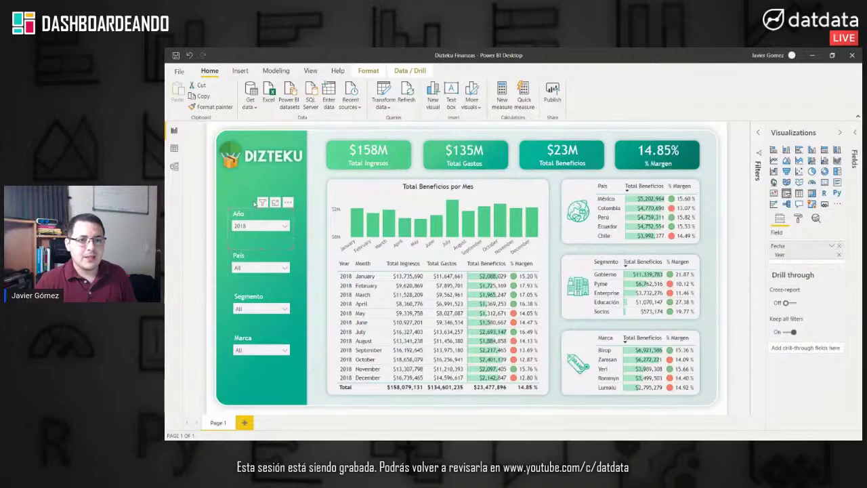
{"action": "left_click", "coordinate": [254, 195]}
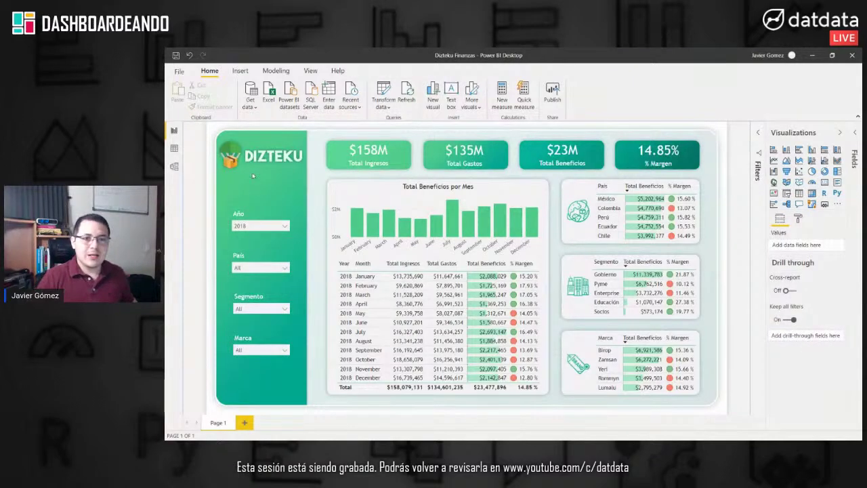
{"action": "left_click", "coordinate": [241, 71]}
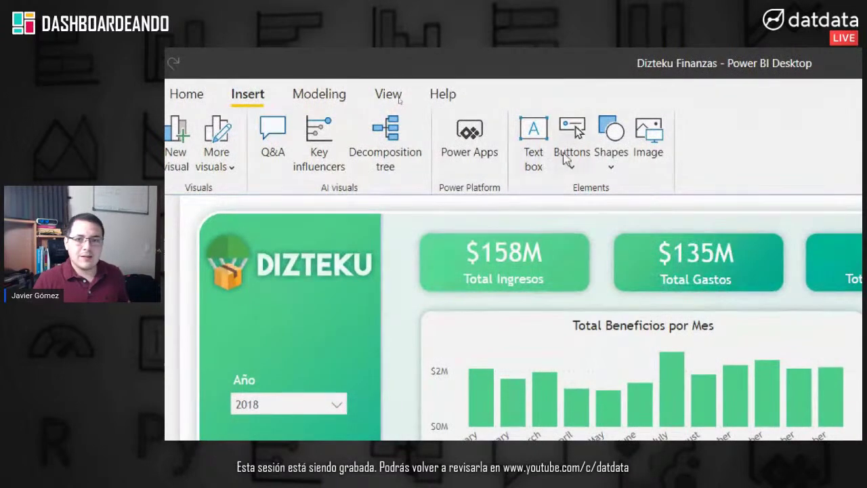
Step: Add a text box under the DIZTEKU logo reading 'Dashboard Financiero / Enfoque en Beneficios'
{"action": "left_click", "coordinate": [534, 133]}
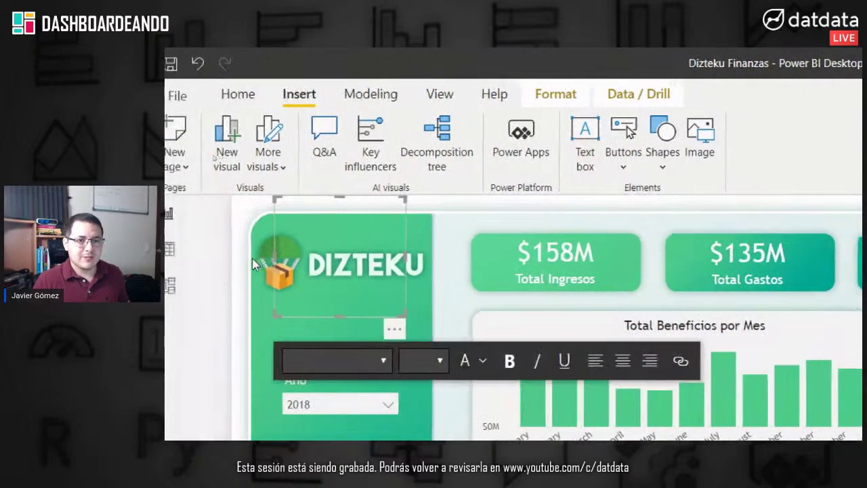
{"action": "left_click_drag", "start_coordinate": [300, 197], "coordinate": [269, 330]}
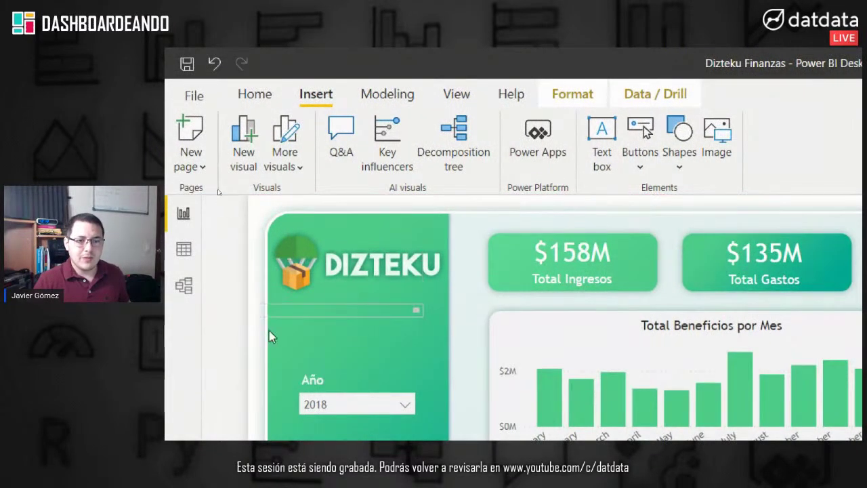
{"action": "left_click_drag", "start_coordinate": [418, 313], "coordinate": [451, 366]}
{"action": "left_click_drag", "start_coordinate": [280, 335], "coordinate": [268, 336]}
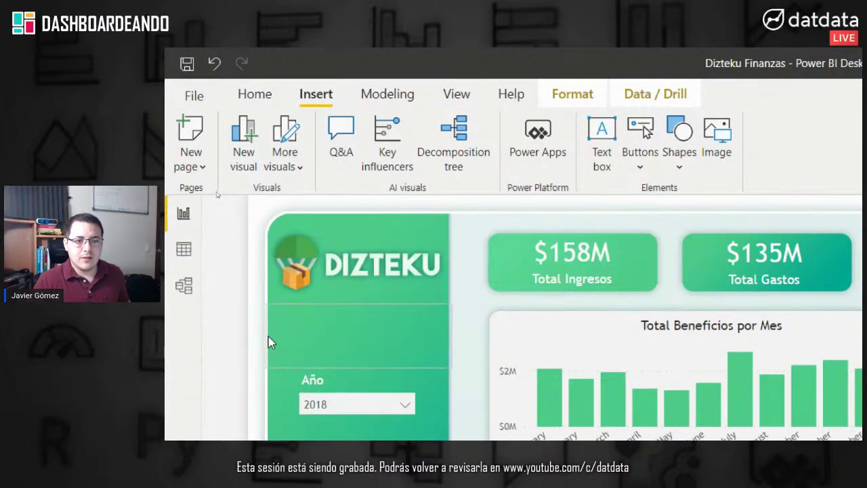
{"action": "type", "text": "Dashboard Financiero"}
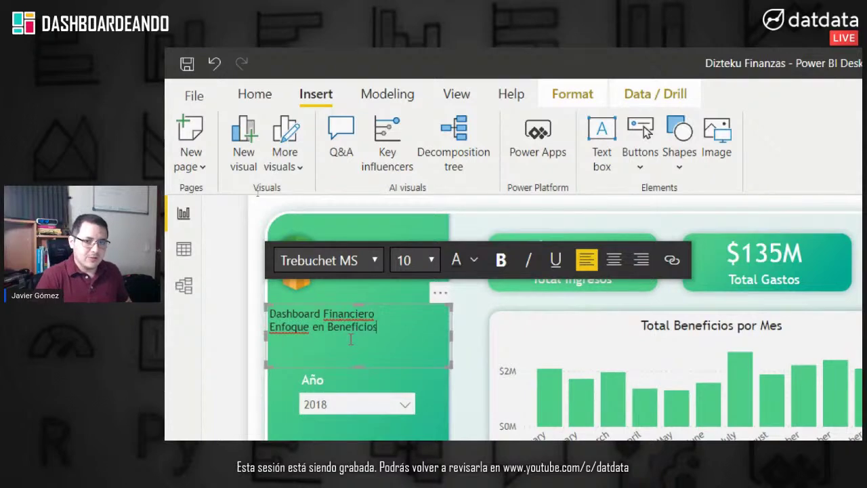
{"action": "mouse_move", "coordinate": [378, 317]}
{"action": "left_mouse_down"}
{"action": "mouse_move", "coordinate": [262, 306]}
{"action": "mouse_move", "coordinate": [375, 314]}
{"action": "left_mouse_up"}
{"action": "left_click", "coordinate": [234, 318]}
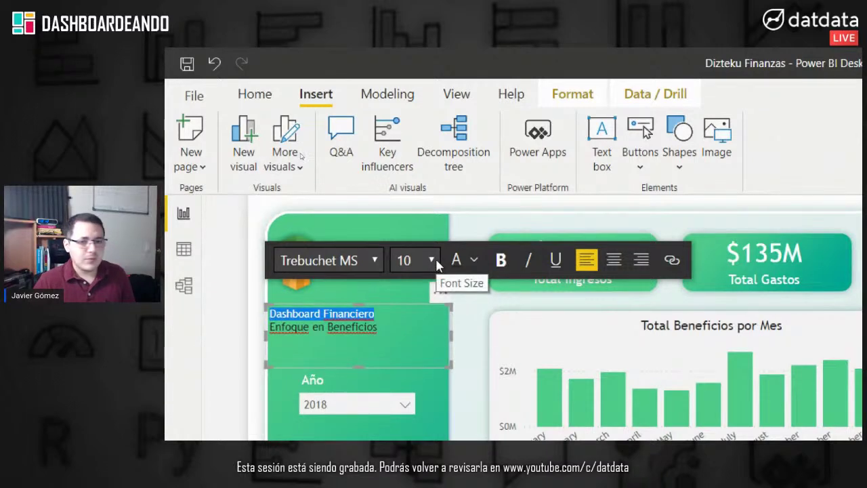
Step: Set the title text size, settling on 14
{"action": "left_click_drag", "start_coordinate": [377, 328], "coordinate": [265, 328]}
{"action": "left_click", "coordinate": [268, 310], "text": "shift"}
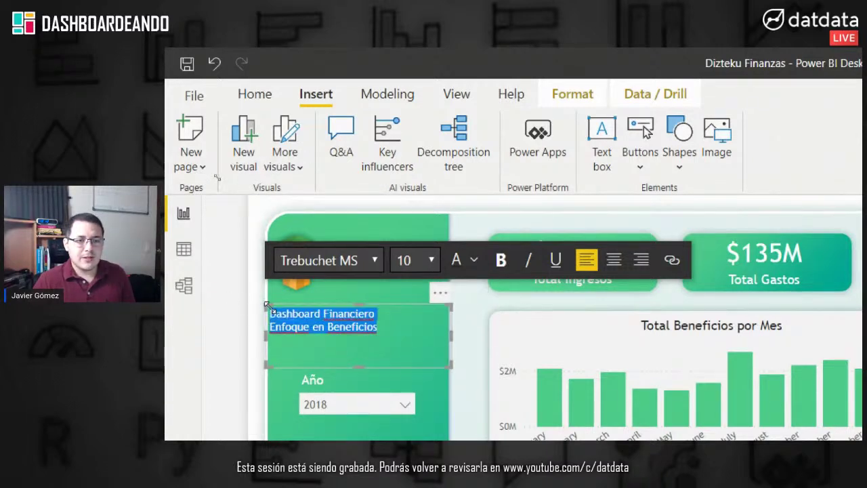
{"action": "left_click", "coordinate": [432, 260]}
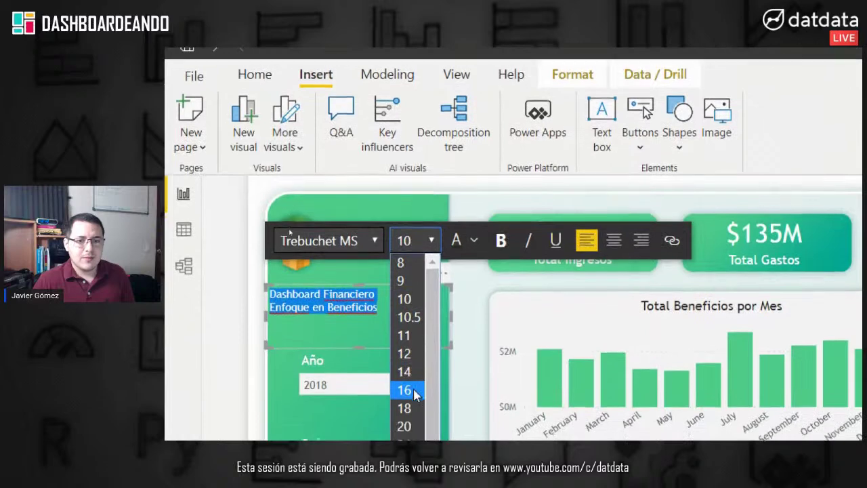
{"action": "left_click", "coordinate": [405, 409]}
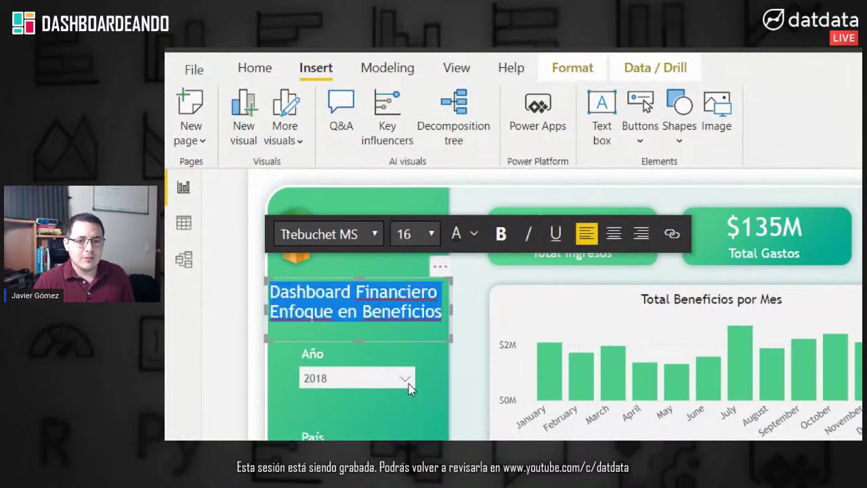
{"action": "left_click", "coordinate": [302, 182]}
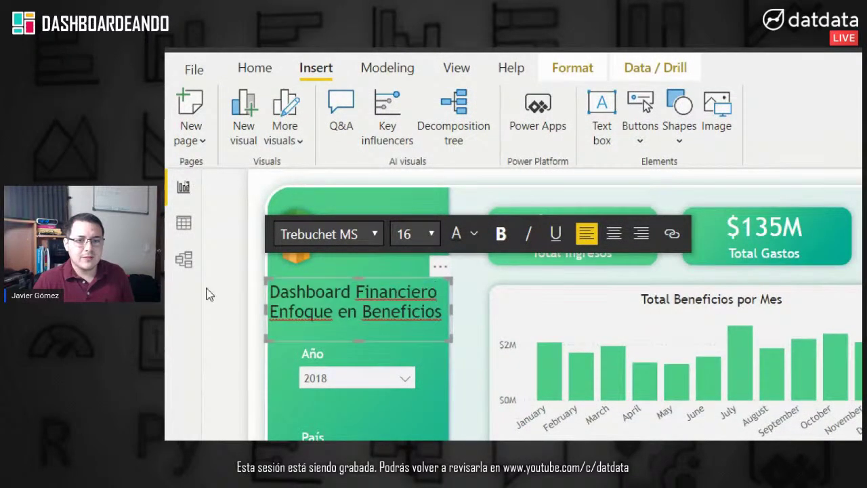
{"action": "left_click_drag", "start_coordinate": [447, 319], "coordinate": [221, 181]}
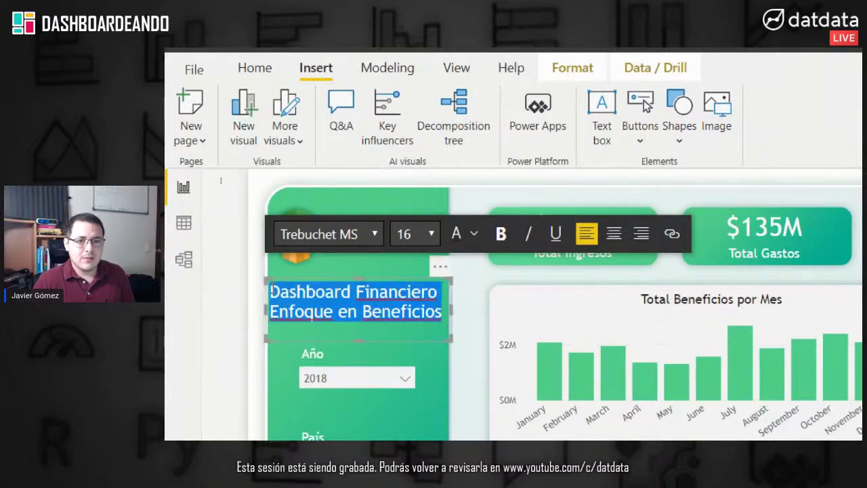
{"action": "left_click", "coordinate": [432, 232]}
{"action": "left_click", "coordinate": [412, 366]}
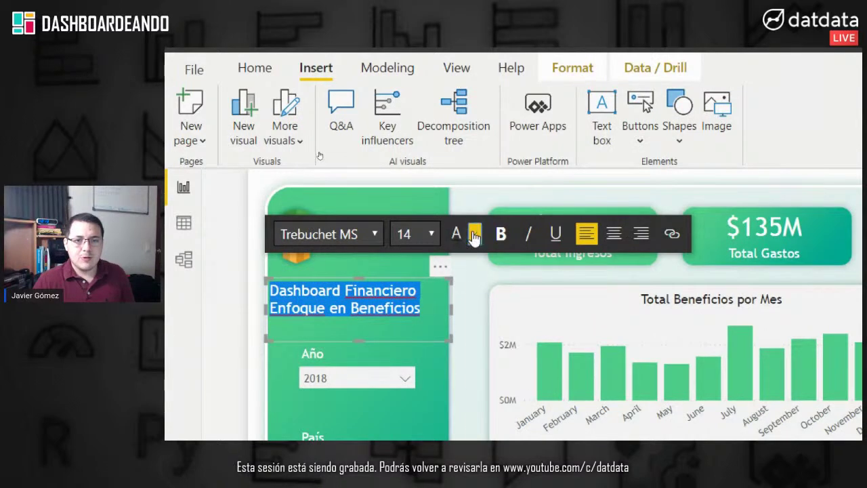
Step: Change the title's font colour to white
{"action": "left_click", "coordinate": [474, 236]}
{"action": "left_click", "coordinate": [415, 308]}
{"action": "left_click_drag", "start_coordinate": [421, 309], "coordinate": [220, 180]}
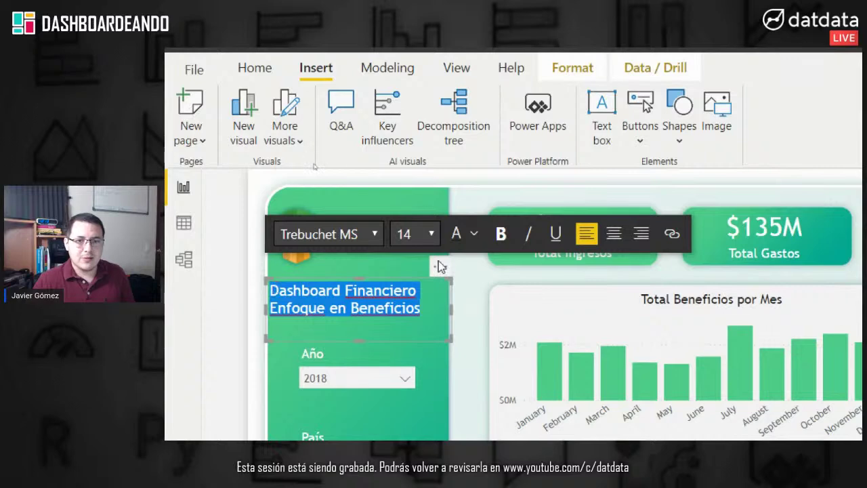
{"action": "left_click", "coordinate": [474, 233]}
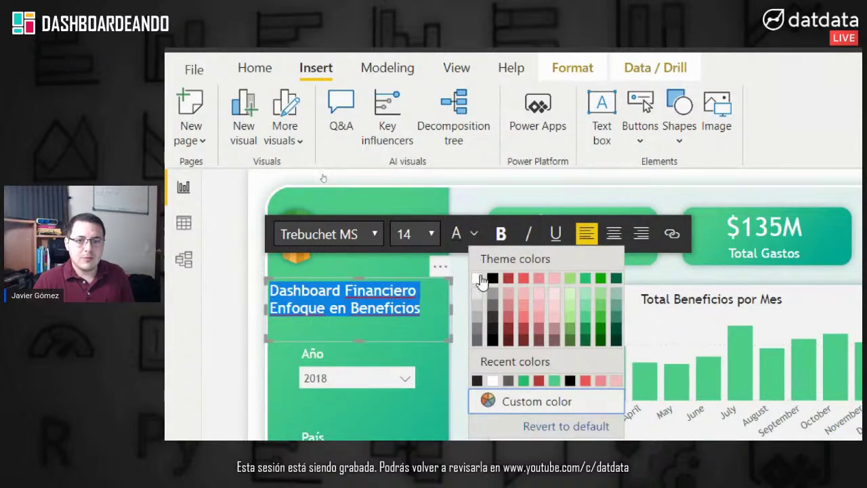
{"action": "left_click", "coordinate": [481, 277]}
Step: Make 'Dashboard Financiero' bold and center-align both title lines
{"action": "left_click_drag", "start_coordinate": [416, 290], "coordinate": [270, 290]}
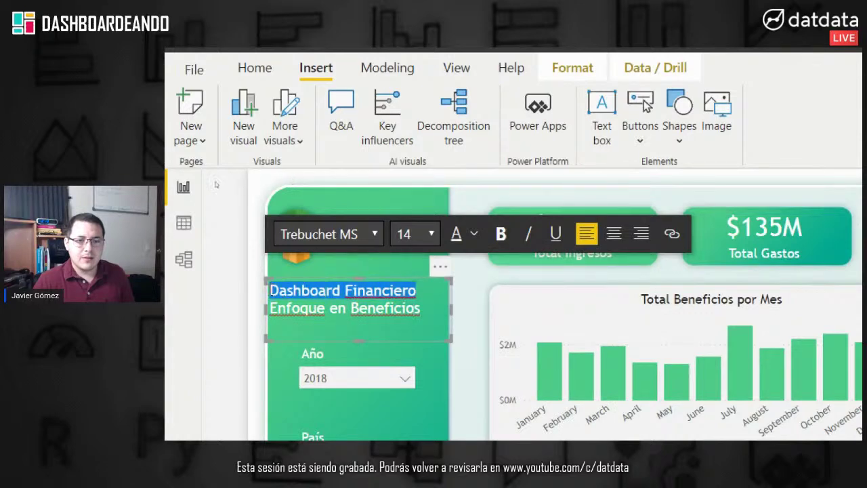
{"action": "left_click", "coordinate": [502, 234]}
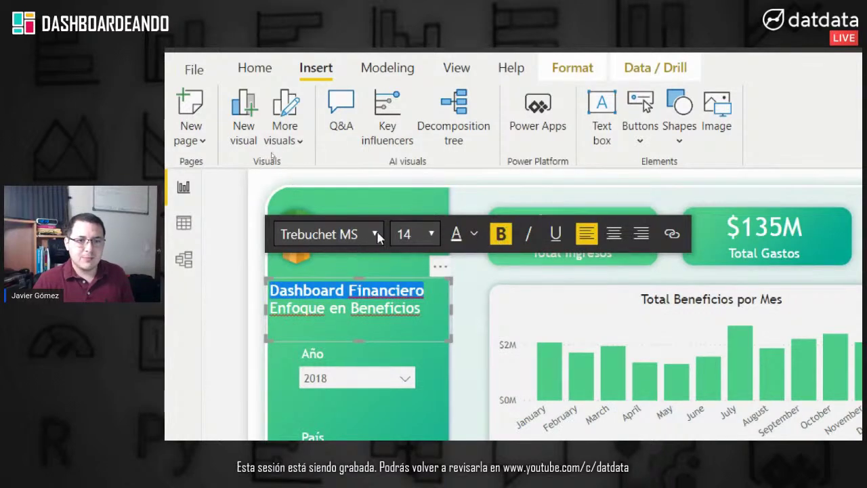
{"action": "left_click", "coordinate": [434, 311]}
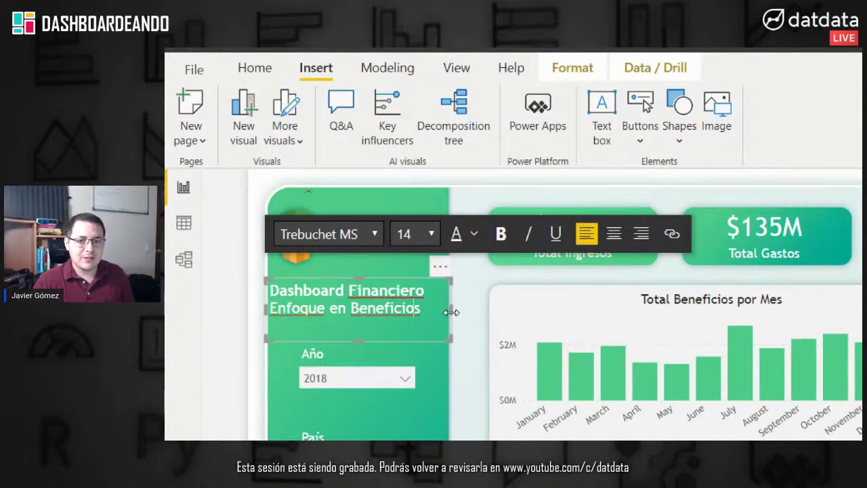
{"action": "left_click_drag", "start_coordinate": [421, 311], "coordinate": [220, 183]}
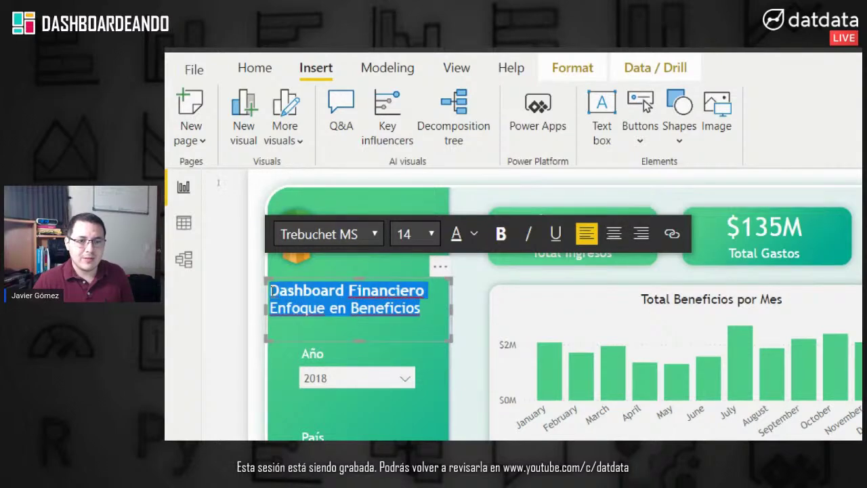
{"action": "left_click", "coordinate": [614, 234]}
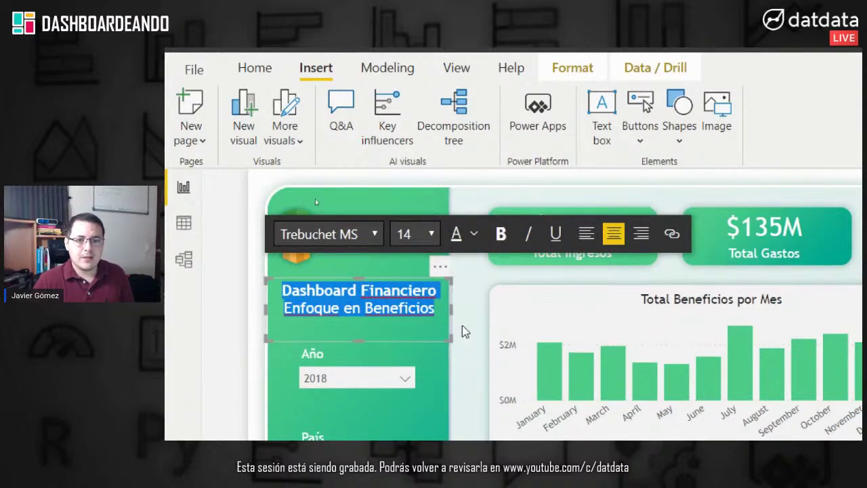
{"action": "left_click", "coordinate": [475, 324]}
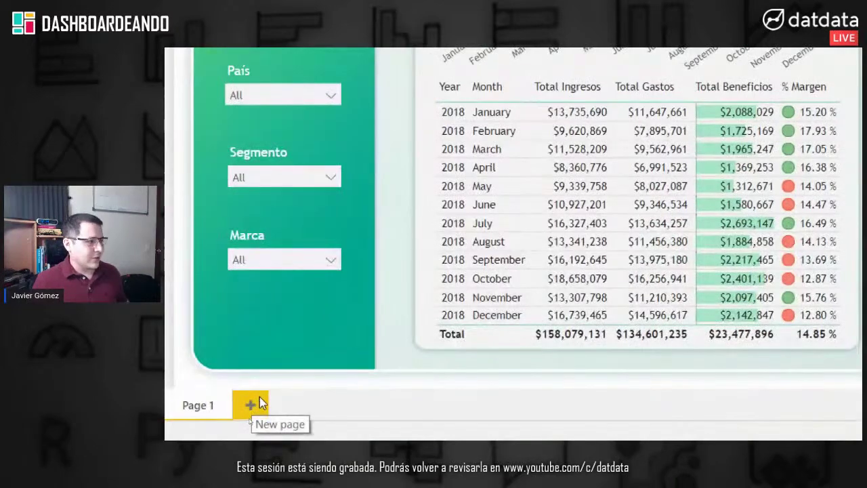
Step: Add Page 2 with a new matrix visual and expand the Fecha date hierarchy
{"action": "left_click", "coordinate": [260, 399]}
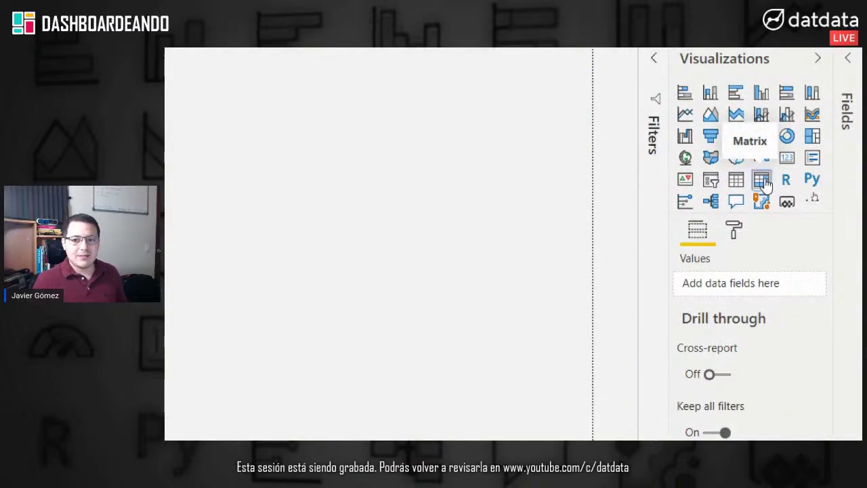
{"action": "left_click", "coordinate": [763, 181]}
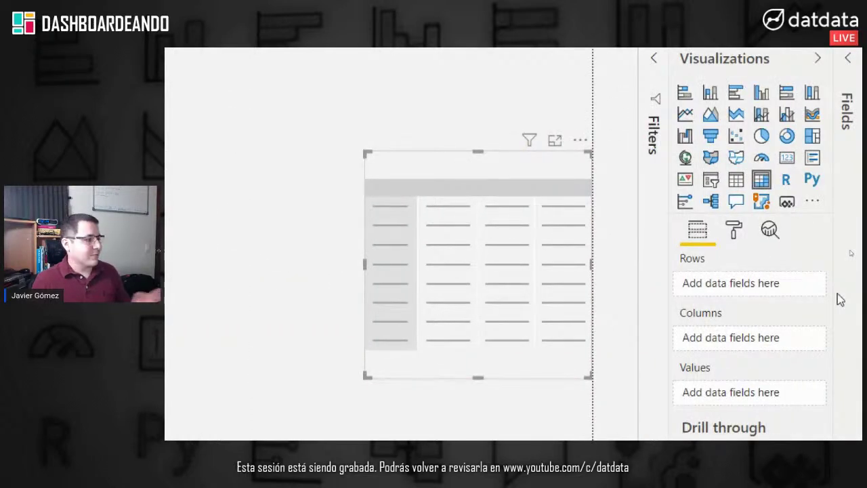
{"action": "left_click", "coordinate": [849, 221]}
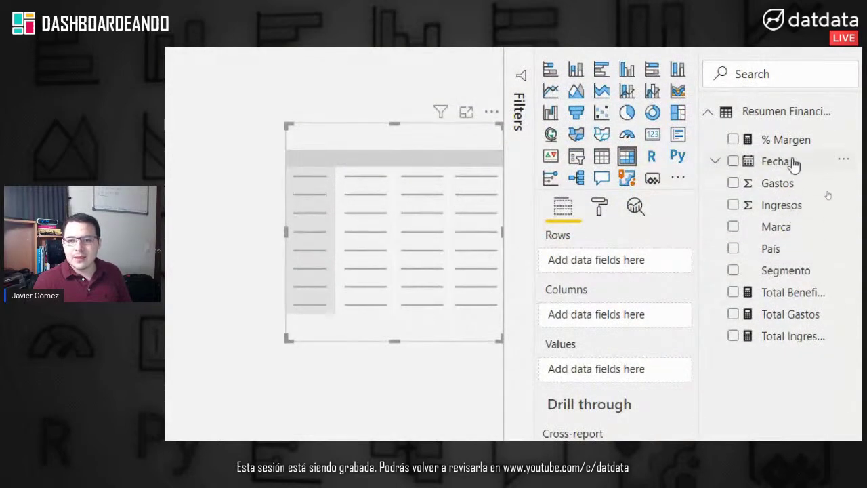
{"action": "left_click", "coordinate": [716, 161]}
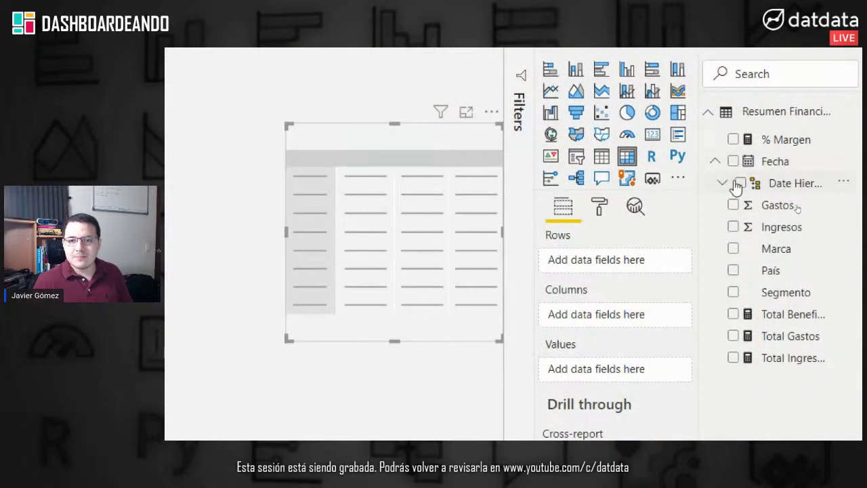
{"action": "left_click", "coordinate": [722, 182]}
Step: Put Year above Month in the matrix rows, Total Beneficios in Values, and enlarge it
{"action": "left_click_drag", "start_coordinate": [807, 248], "coordinate": [647, 258]}
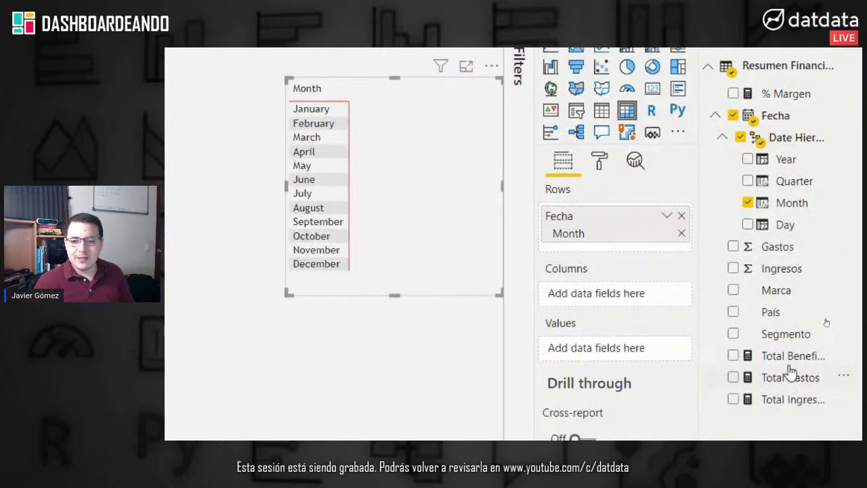
{"action": "left_click_drag", "start_coordinate": [772, 401], "coordinate": [625, 409]}
{"action": "left_click_drag", "start_coordinate": [624, 363], "coordinate": [625, 363]}
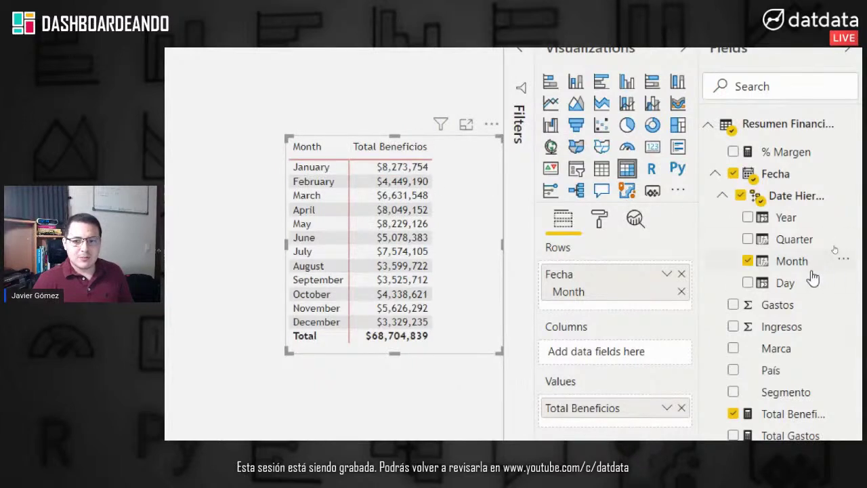
{"action": "left_click_drag", "start_coordinate": [788, 217], "coordinate": [664, 273]}
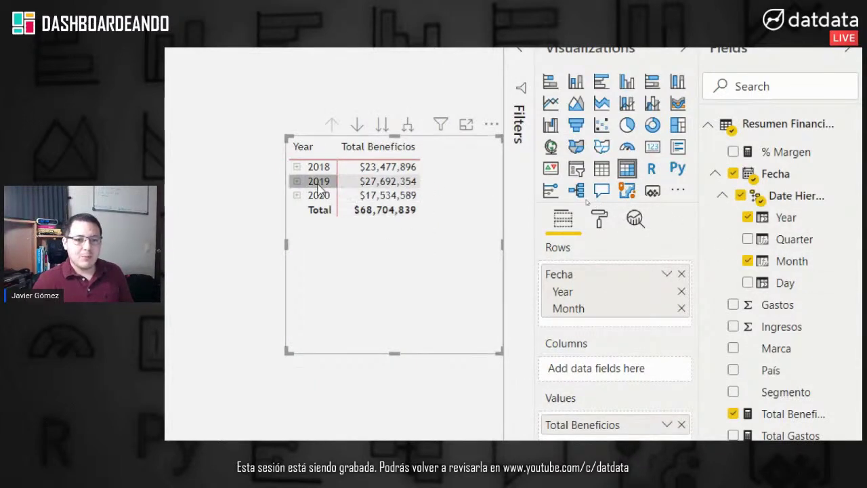
{"action": "left_click_drag", "start_coordinate": [288, 354], "coordinate": [252, 389]}
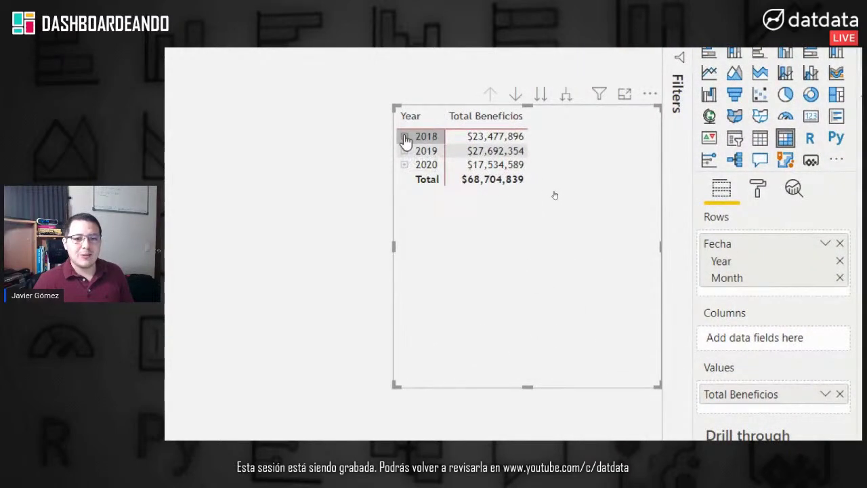
Step: Expand 2018 into monthly benefits, keep 2019 collapsed, and narrow the matrix
{"action": "left_click", "coordinate": [405, 138]}
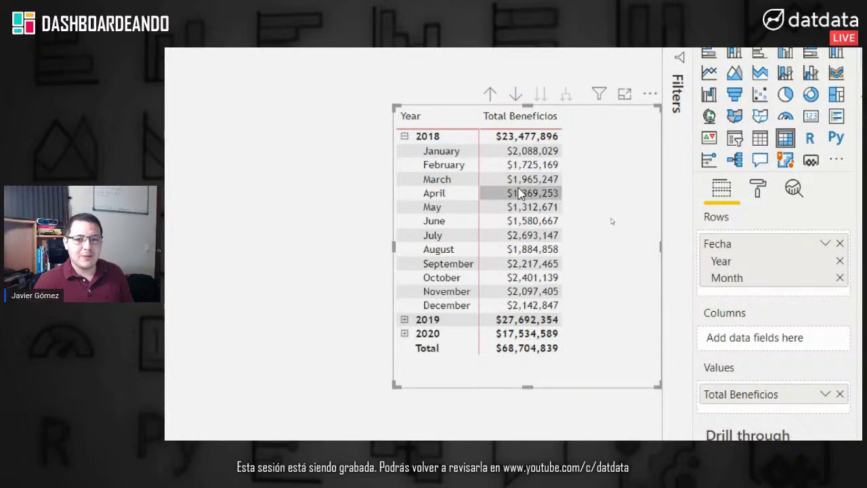
{"action": "left_click", "coordinate": [406, 319]}
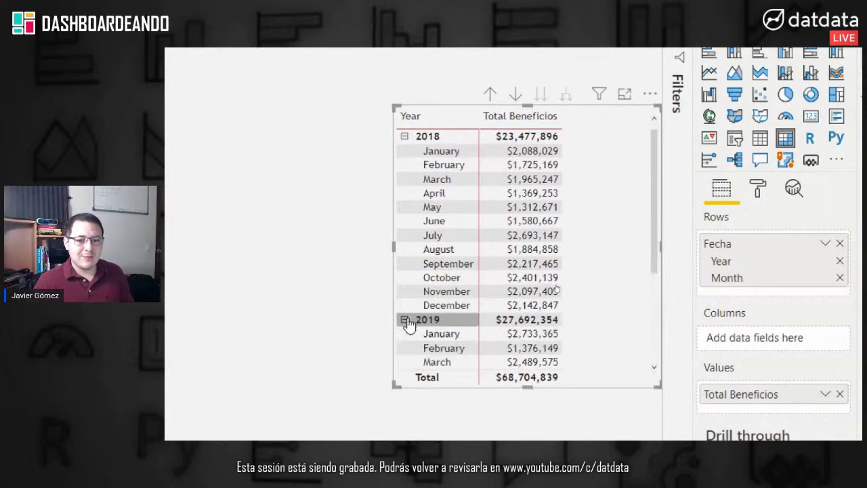
{"action": "left_click", "coordinate": [404, 319]}
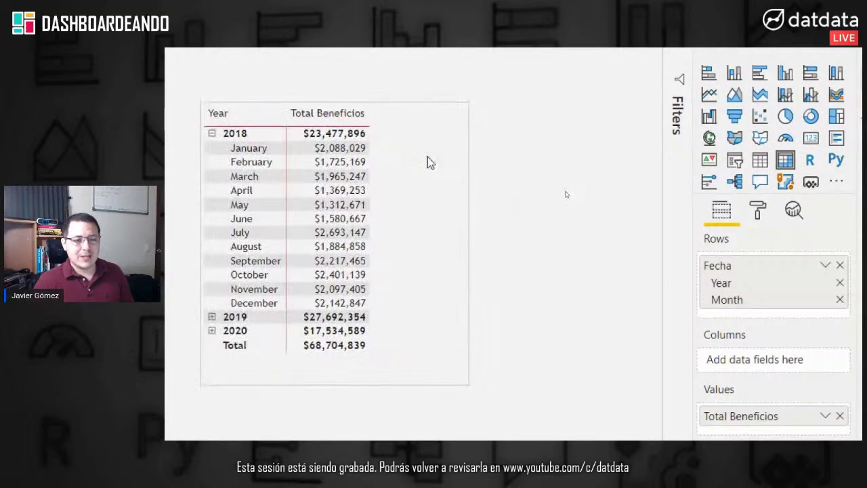
{"action": "left_click_drag", "start_coordinate": [468, 246], "coordinate": [381, 261]}
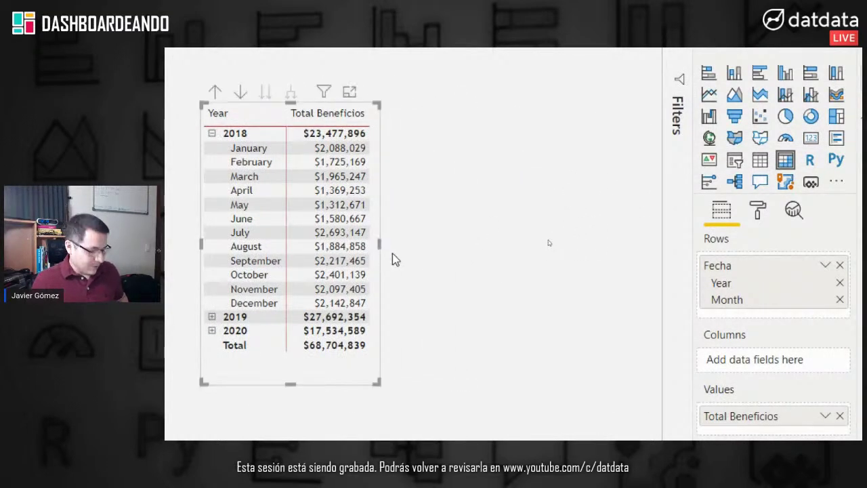
{"action": "left_click", "coordinate": [601, 199]}
{"action": "left_click", "coordinate": [312, 372]}
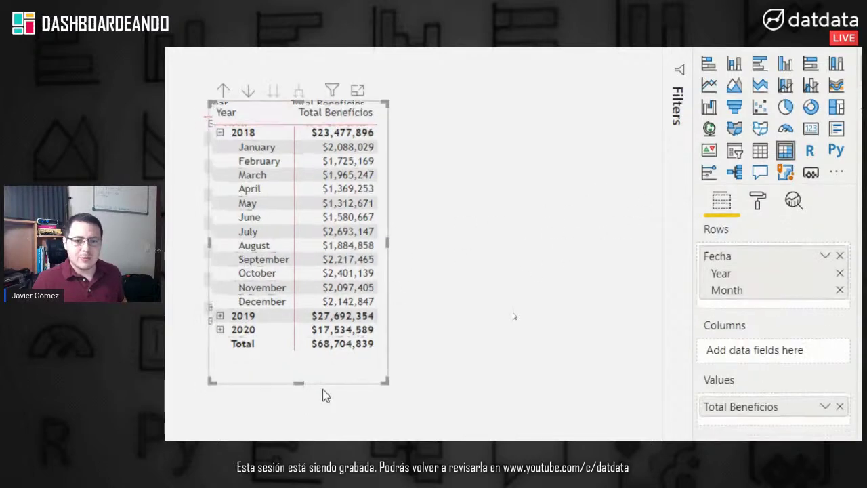
Step: Duplicate the matrix beside the original and move Year from its rows into columns
{"action": "key", "text": "ctrl+c"}
{"action": "key", "text": "ctrl+v"}
{"action": "left_click_drag", "start_coordinate": [309, 372], "coordinate": [489, 362]}
{"action": "left_click", "coordinate": [858, 325]}
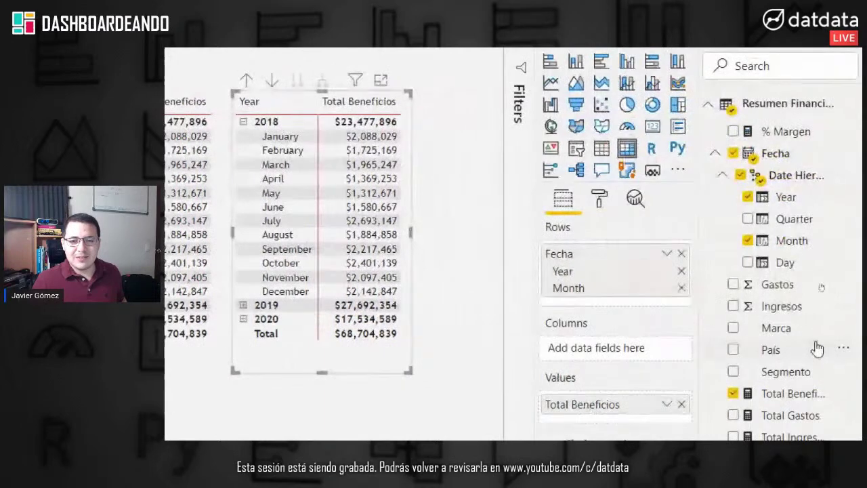
{"action": "left_click", "coordinate": [682, 272]}
{"action": "left_click_drag", "start_coordinate": [779, 196], "coordinate": [627, 330]}
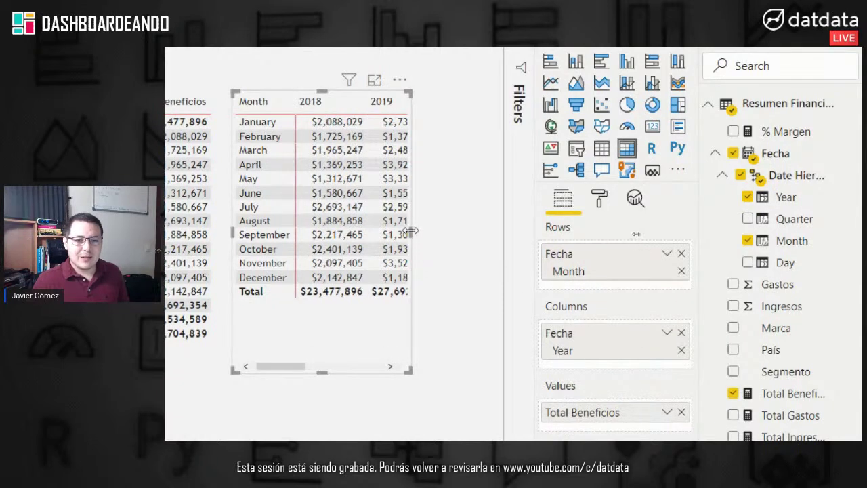
Step: Resize the Month matrix to show its Total column and align both matrices side by side
{"action": "left_click_drag", "start_coordinate": [411, 232], "coordinate": [507, 242]}
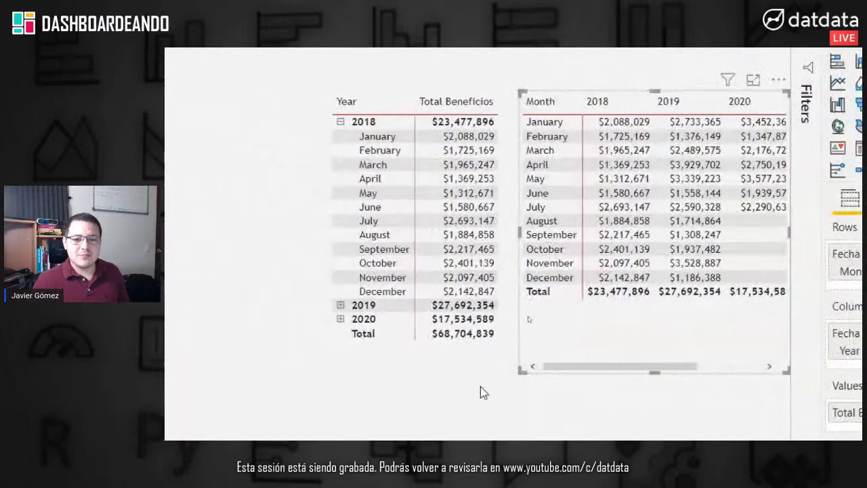
{"action": "left_click_drag", "start_coordinate": [465, 363], "coordinate": [420, 366]}
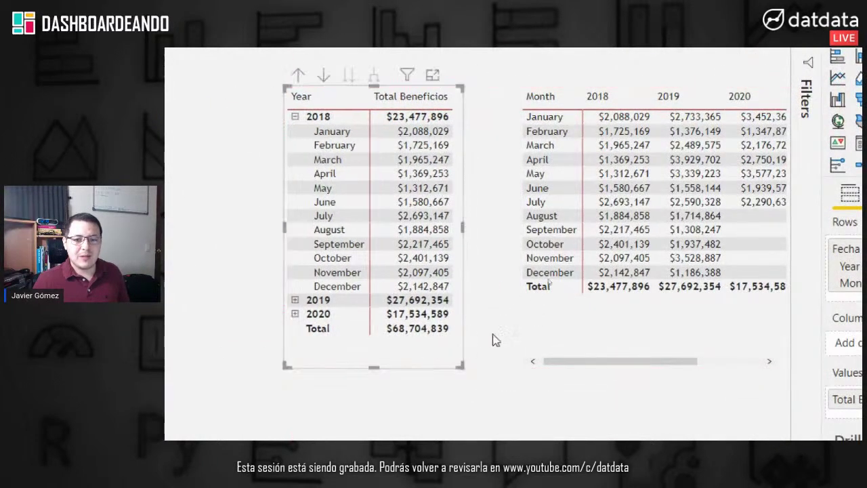
{"action": "left_click", "coordinate": [548, 354]}
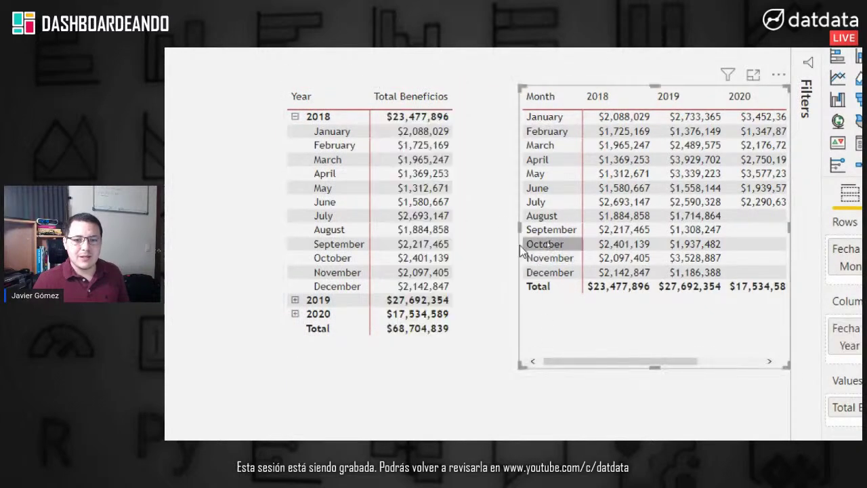
{"action": "left_click_drag", "start_coordinate": [513, 230], "coordinate": [407, 307]}
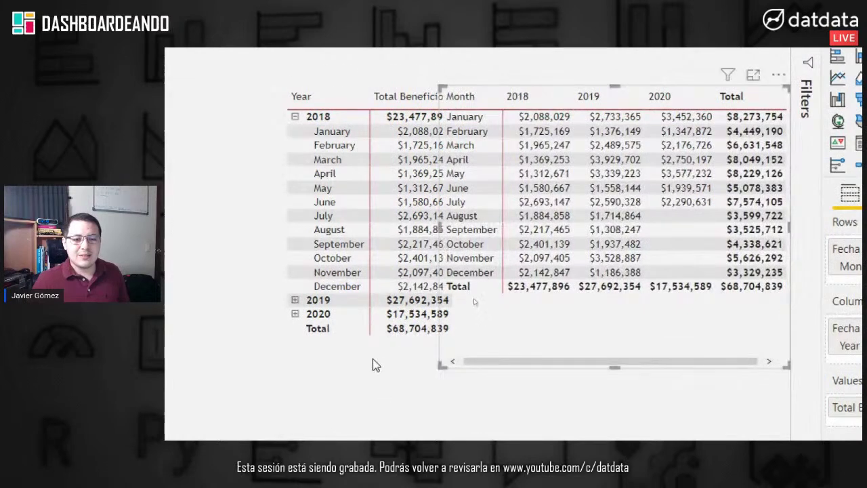
{"action": "left_click_drag", "start_coordinate": [353, 351], "coordinate": [293, 352]}
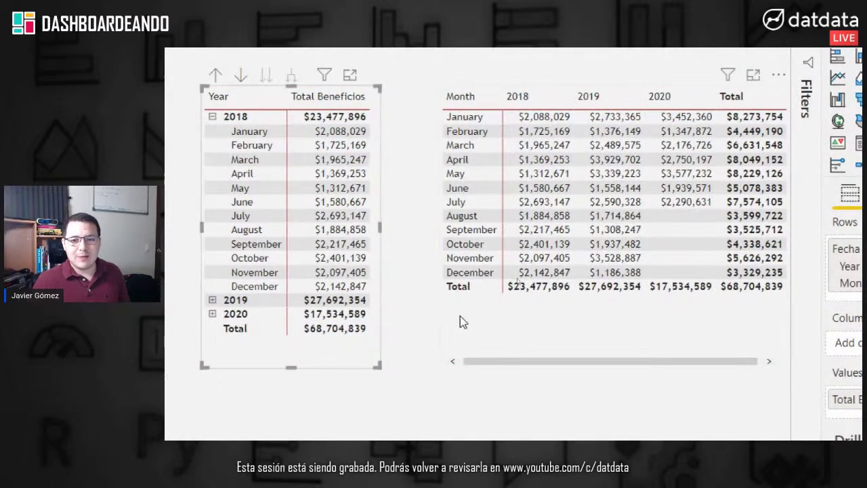
{"action": "left_click", "coordinate": [458, 315]}
{"action": "left_click_drag", "start_coordinate": [440, 226], "coordinate": [419, 227]}
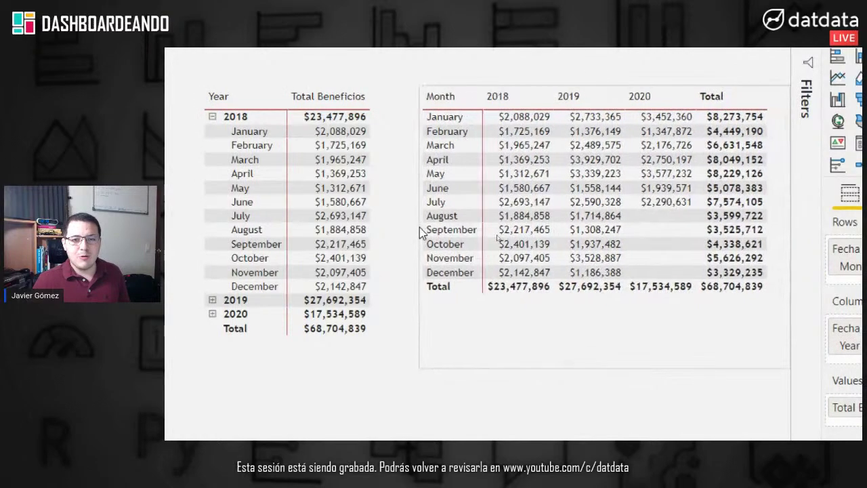
{"action": "left_click_drag", "start_coordinate": [376, 366], "coordinate": [386, 364]}
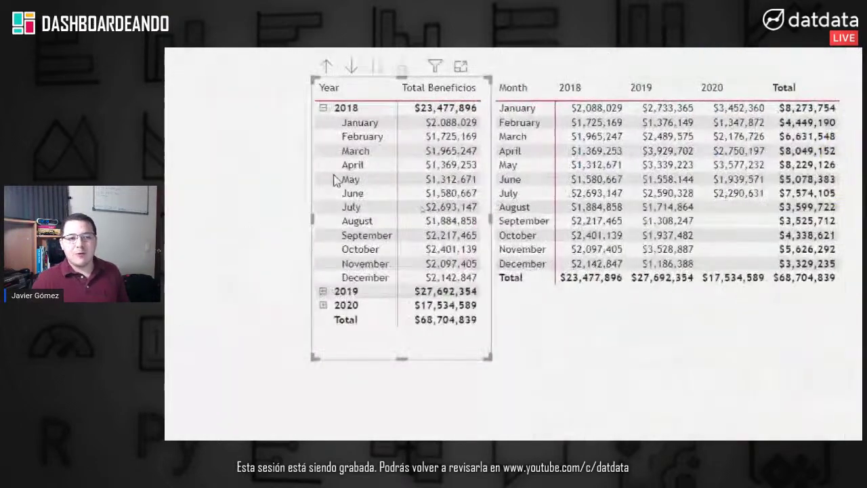
Step: Collapse the yearly matrix to 2018, 2019 and 2020 totals and put Year across the monthly matrix's columns
{"action": "left_click", "coordinate": [319, 106]}
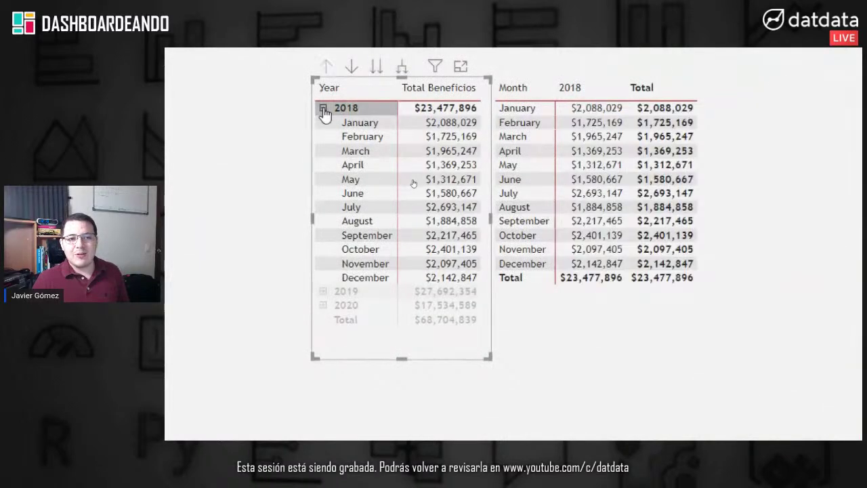
{"action": "left_click", "coordinate": [323, 108]}
{"action": "left_click", "coordinate": [344, 112]}
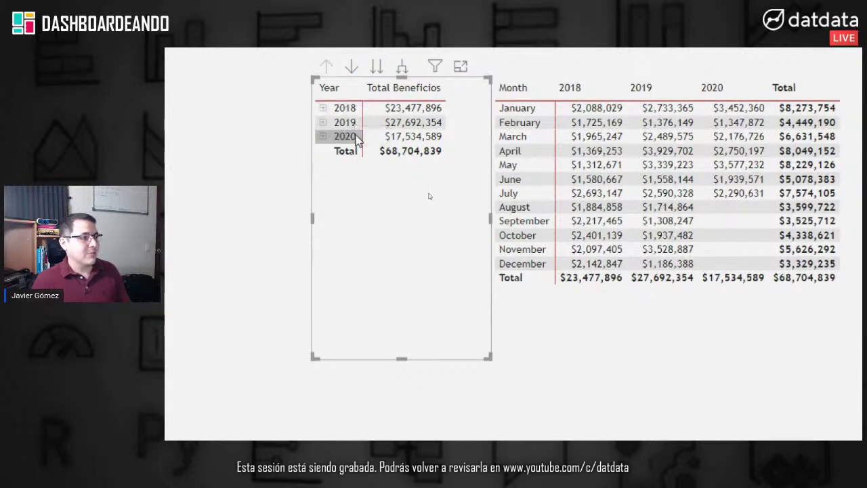
{"action": "left_click", "coordinate": [324, 138]}
{"action": "left_click", "coordinate": [324, 137]}
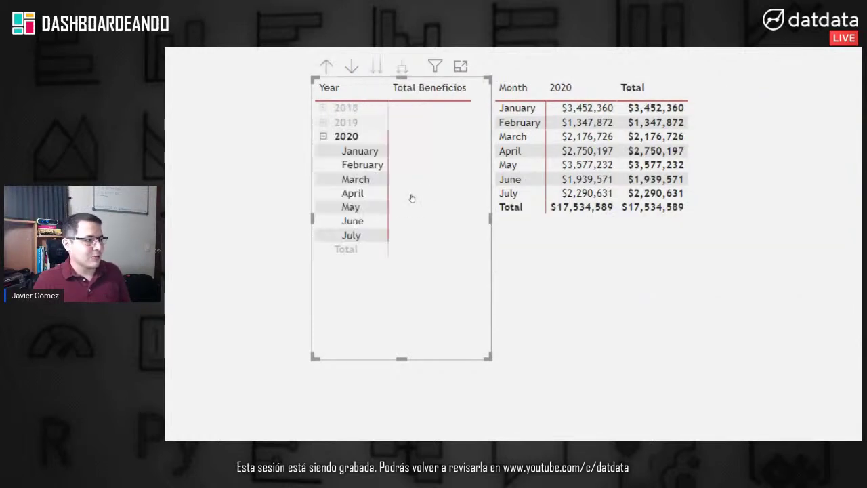
{"action": "left_click", "coordinate": [342, 138]}
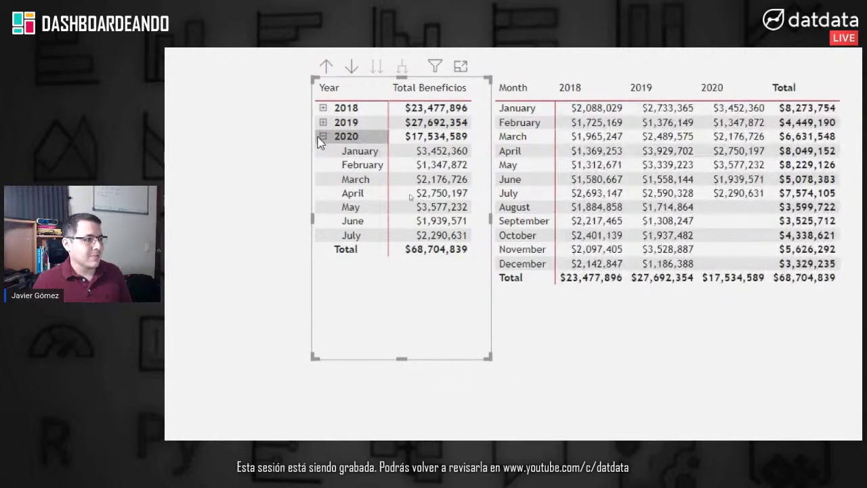
{"action": "left_click", "coordinate": [323, 140]}
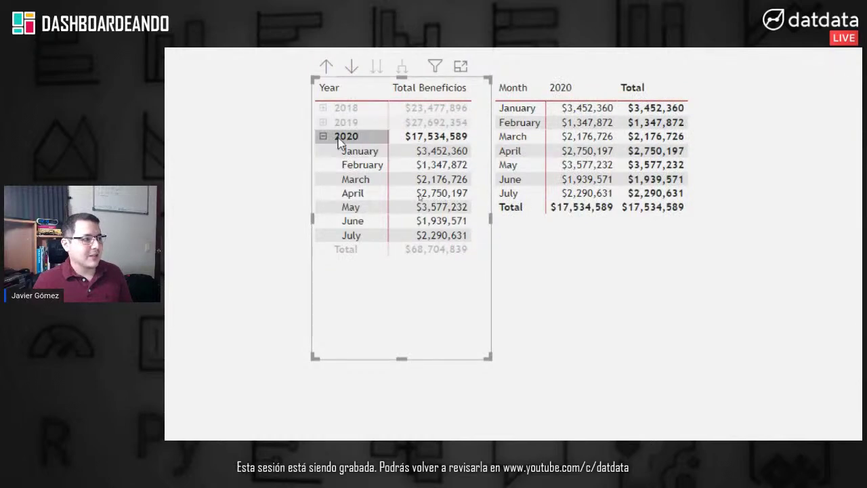
{"action": "left_click", "coordinate": [323, 137]}
{"action": "left_click", "coordinate": [346, 138]}
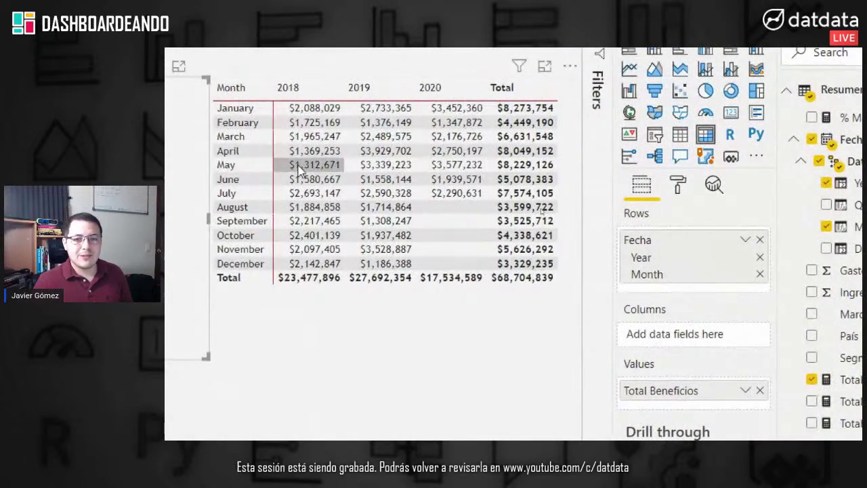
{"action": "left_click_drag", "start_coordinate": [642, 257], "coordinate": [675, 334]}
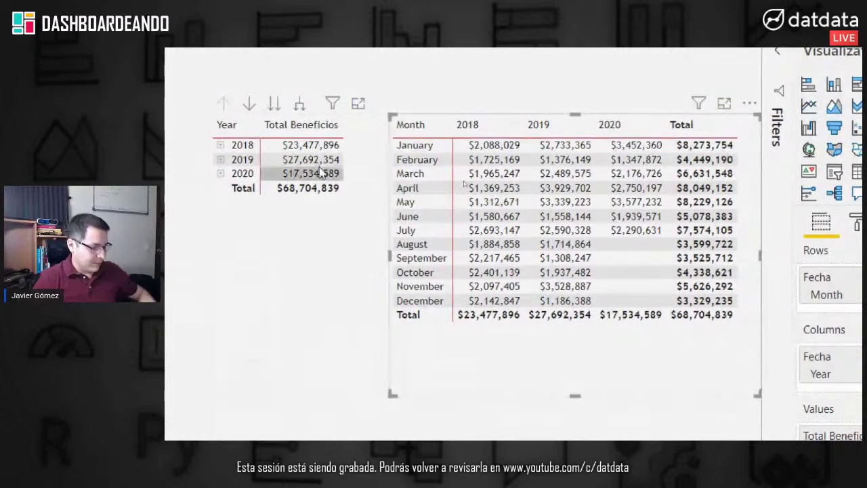
{"action": "left_click", "coordinate": [411, 97]}
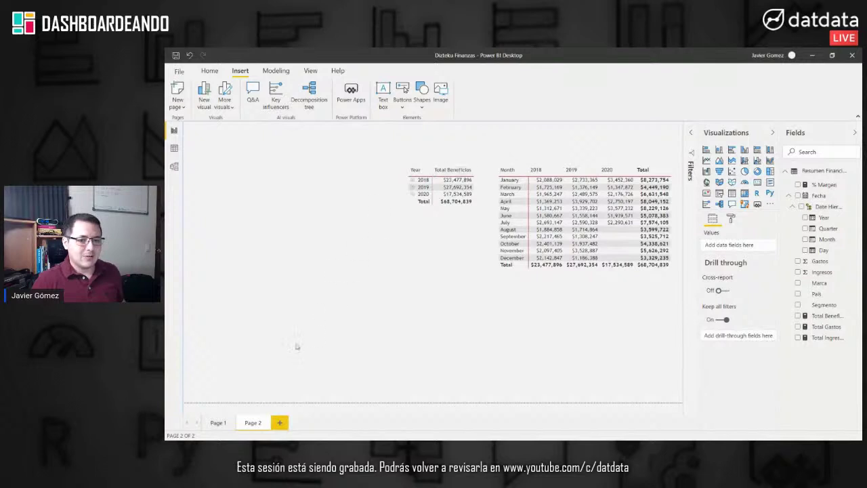
Step: Return to Page 1, the Dizteku dashboard with $158M Ingresos and 14.85% margin
{"action": "left_click", "coordinate": [218, 424]}
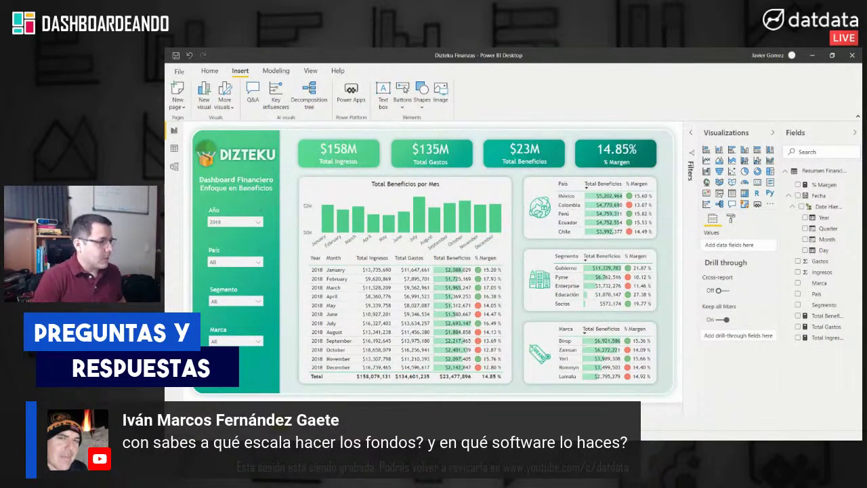
Step: In a maximized Chrome, open the datdata YouTube channel's Power BI interfaces tutorial video
{"action": "left_click_drag", "start_coordinate": [164, 98], "coordinate": [354, 96]}
{"action": "double_click", "coordinate": [365, 102]}
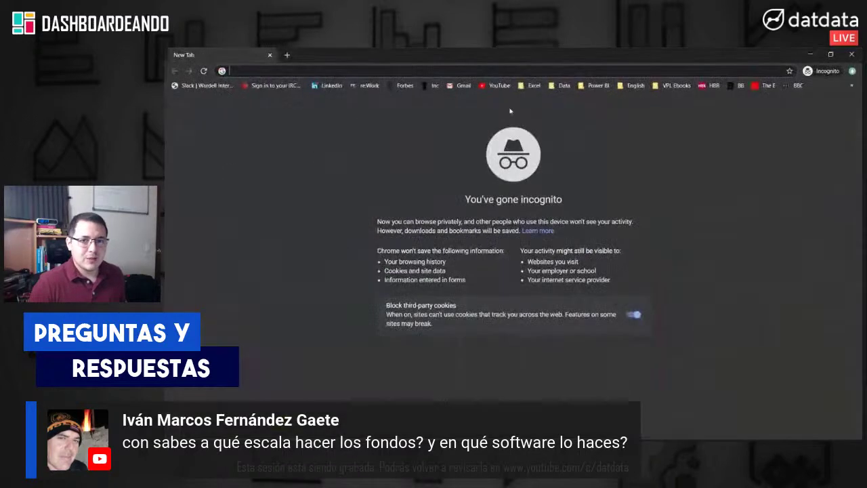
{"action": "type", "text": "you"}
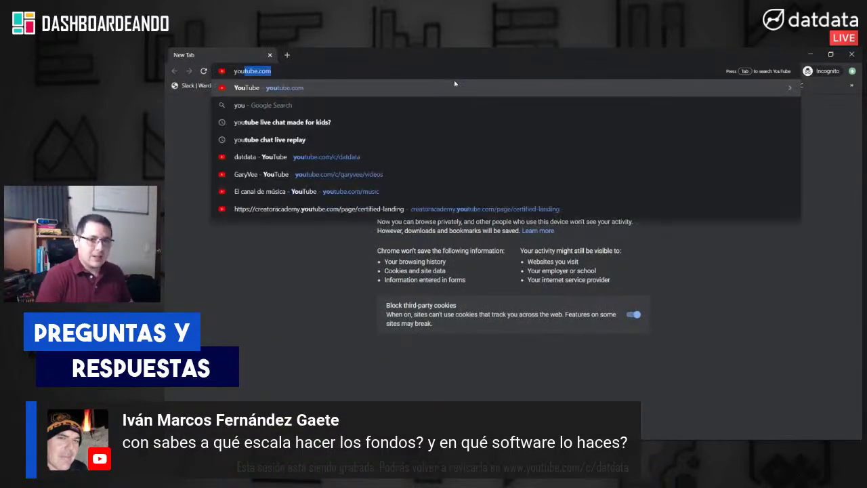
{"action": "left_click", "coordinate": [394, 157]}
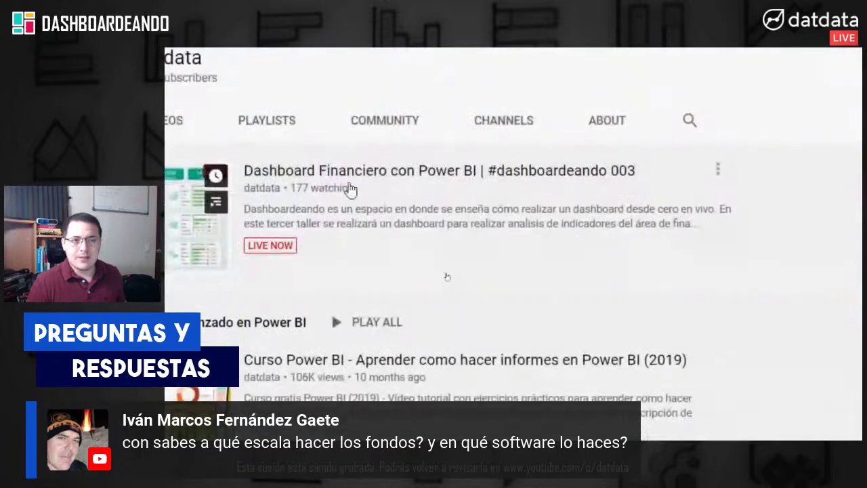
{"action": "left_click", "coordinate": [328, 119]}
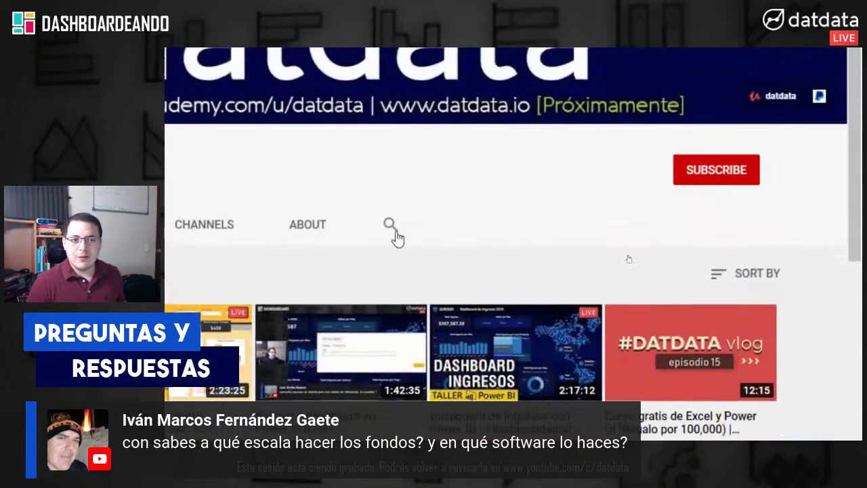
{"action": "left_click", "coordinate": [396, 232]}
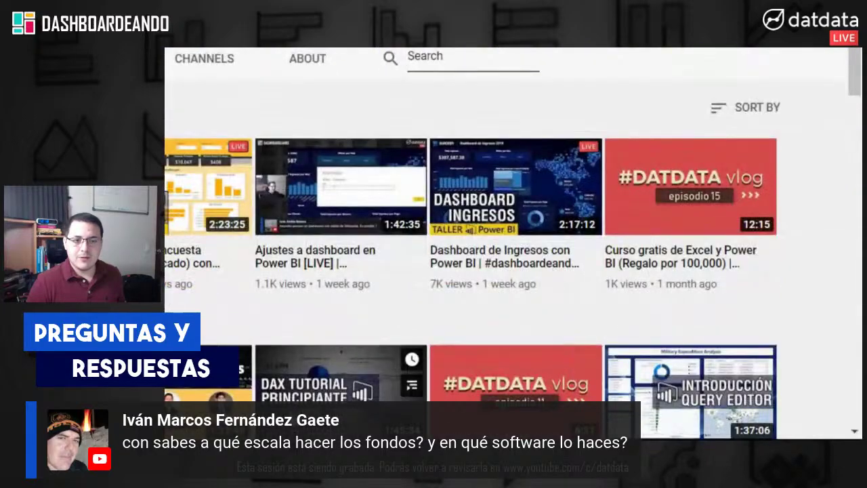
{"action": "scroll", "coordinate": [292, 319], "scroll_direction": "down", "scroll_amount": 3}
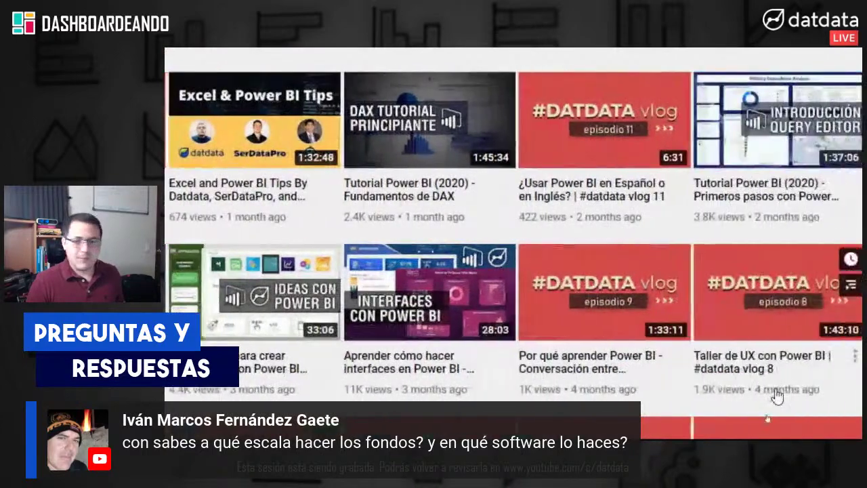
{"action": "left_click", "coordinate": [412, 376]}
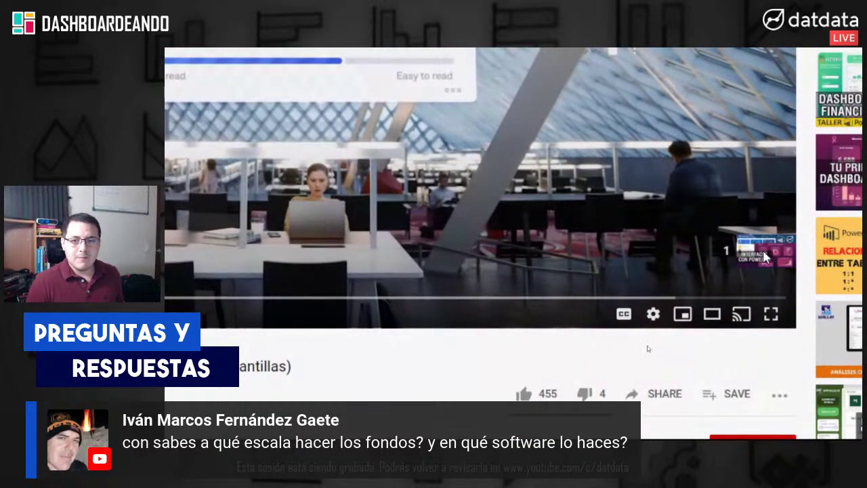
Step: Skip the ad, dismiss the YouTube Premium card, and expand the video description
{"action": "left_click", "coordinate": [739, 252]}
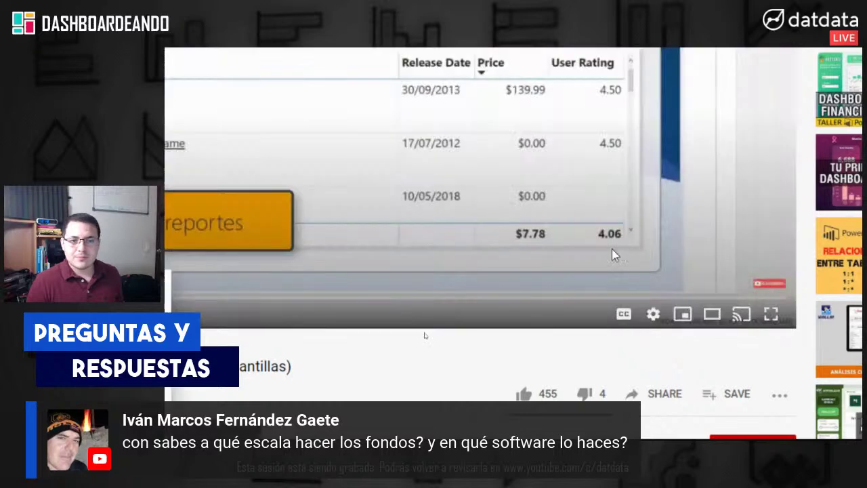
{"action": "left_click", "coordinate": [389, 418]}
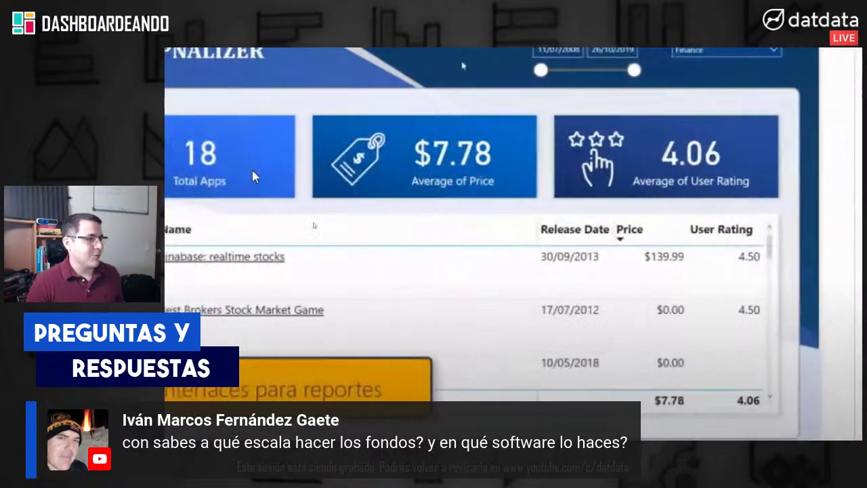
{"action": "scroll", "coordinate": [437, 165], "scroll_direction": "down", "scroll_amount": 2}
{"action": "scroll", "coordinate": [440, 360], "scroll_direction": "down", "scroll_amount": 3}
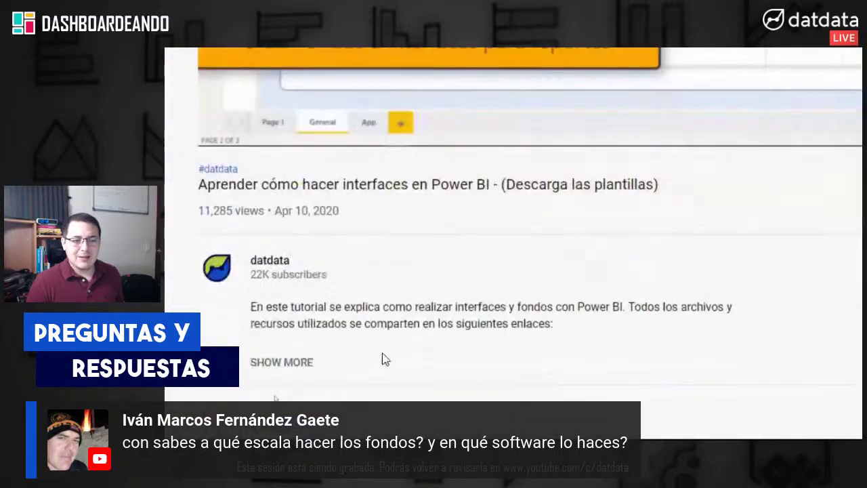
{"action": "left_click", "coordinate": [304, 360]}
{"action": "scroll", "coordinate": [353, 339], "scroll_direction": "down", "scroll_amount": 4}
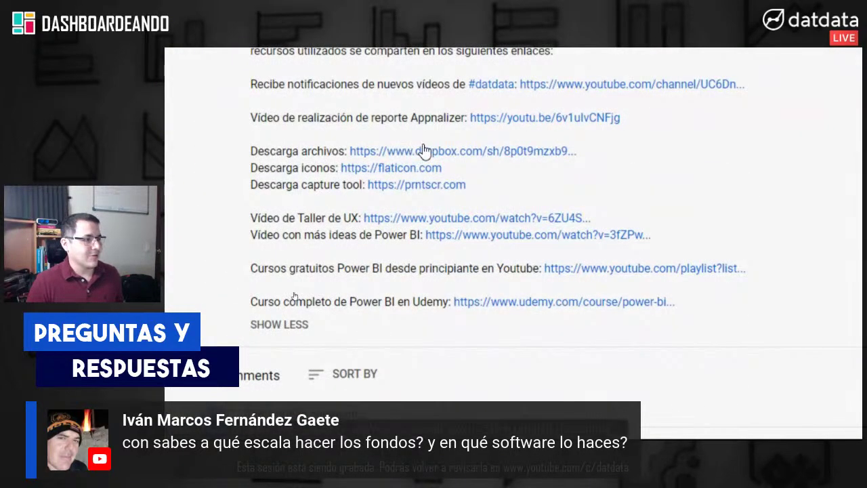
{"action": "scroll", "coordinate": [543, 109], "scroll_direction": "up", "scroll_amount": 4}
{"action": "scroll", "coordinate": [546, 110], "scroll_direction": "up", "scroll_amount": 3}
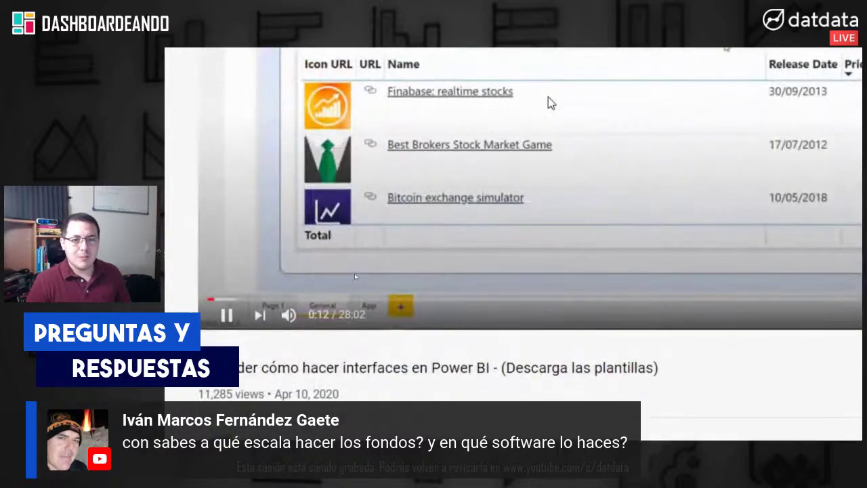
Step: Seek through the video from 2:36 to around 19:10, then back to 17:48 and later
{"action": "left_click", "coordinate": [298, 299]}
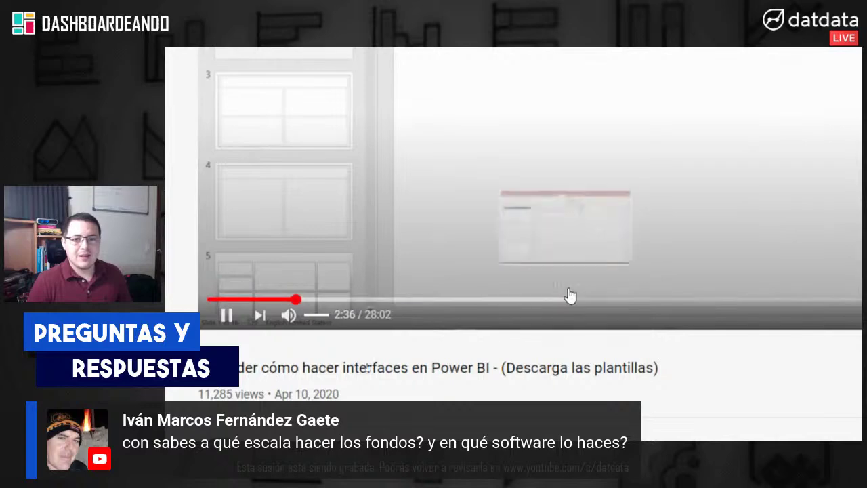
{"action": "left_click", "coordinate": [309, 299]}
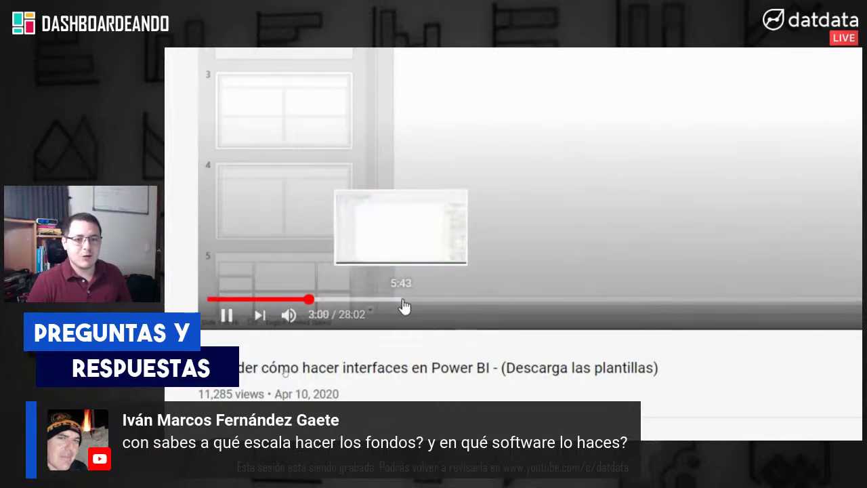
{"action": "left_click", "coordinate": [426, 301]}
{"action": "left_click", "coordinate": [520, 302]}
{"action": "left_click", "coordinate": [681, 302]}
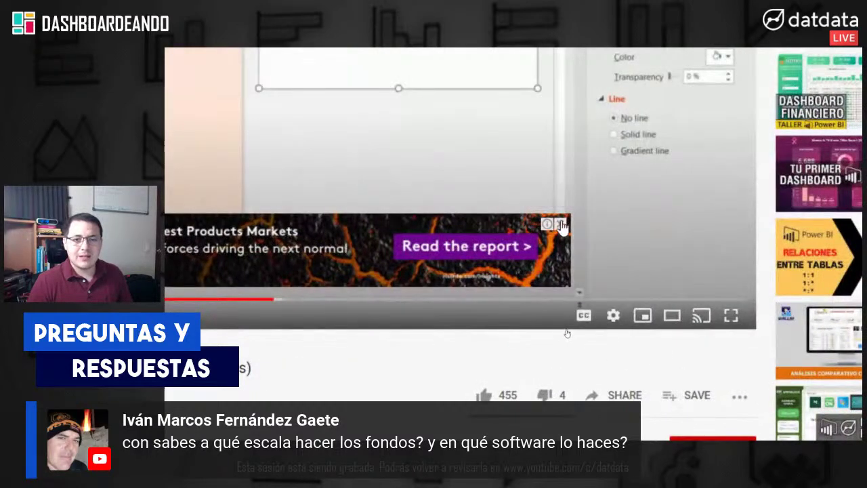
{"action": "left_click", "coordinate": [560, 224]}
{"action": "left_click", "coordinate": [448, 299]}
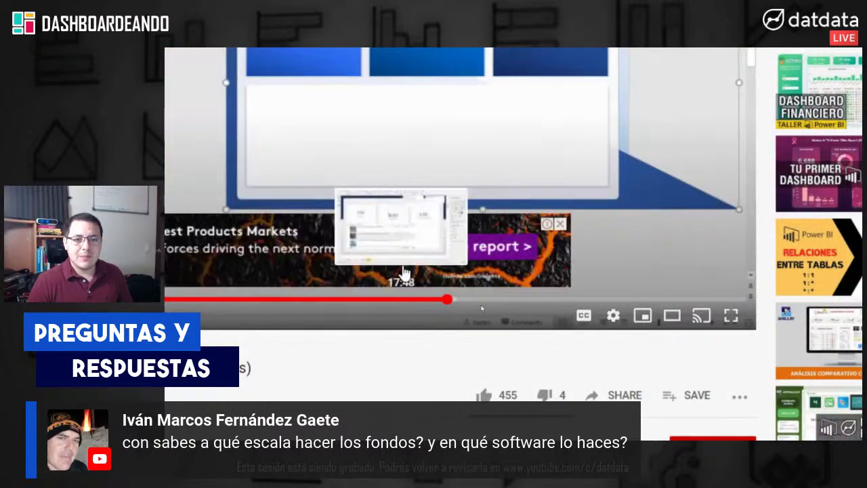
{"action": "left_click", "coordinate": [403, 300]}
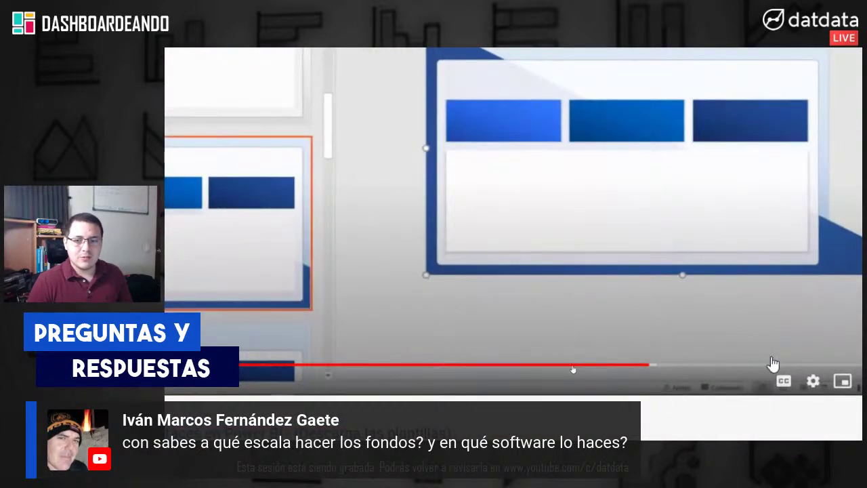
{"action": "left_click", "coordinate": [775, 363]}
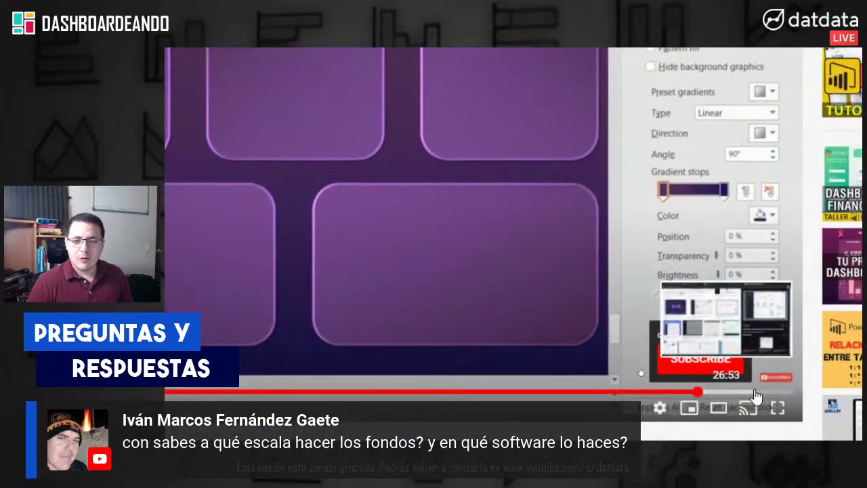
Step: Skip further ahead, leave full-screen viewing, and close the browser to return to the report
{"action": "key", "text": "ctrl+Tab"}
{"action": "scroll", "coordinate": [284, 101], "scroll_direction": "up", "scroll_amount": 1}
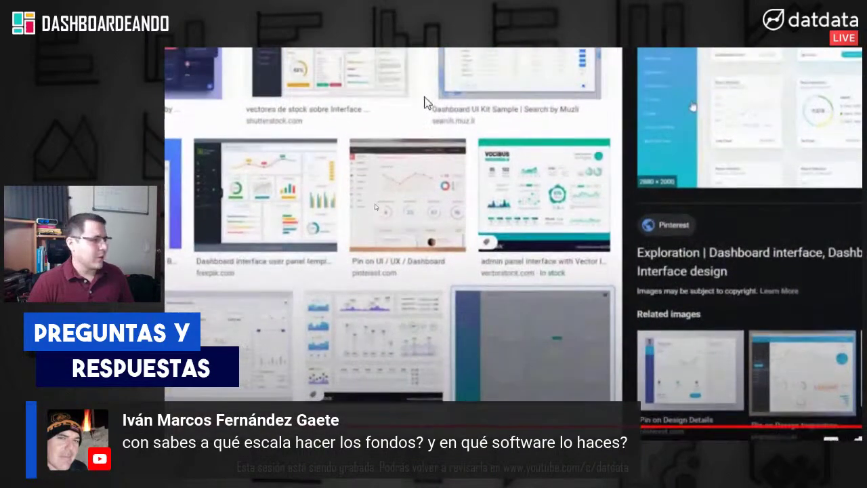
{"action": "scroll", "coordinate": [431, 103], "scroll_direction": "up", "scroll_amount": 5}
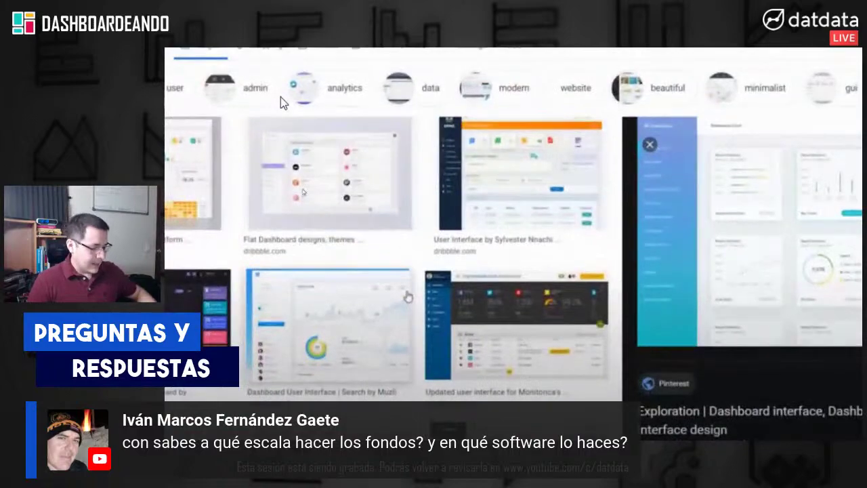
{"action": "key", "text": "space"}
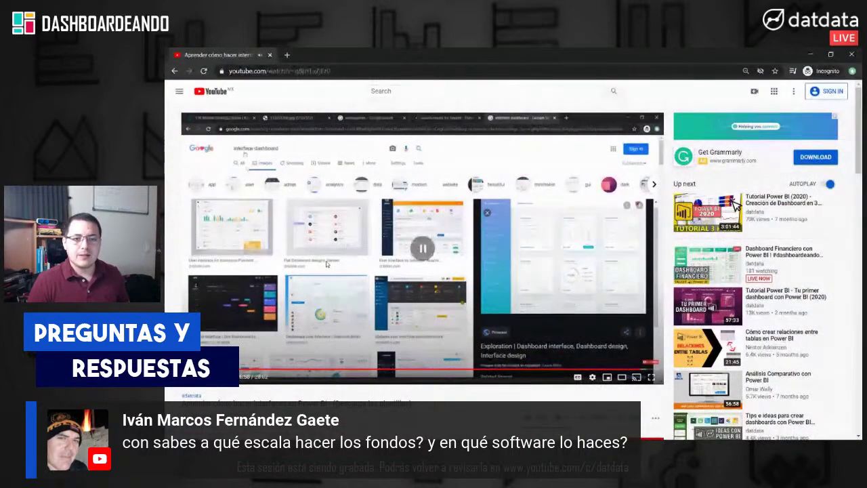
{"action": "left_click", "coordinate": [852, 54]}
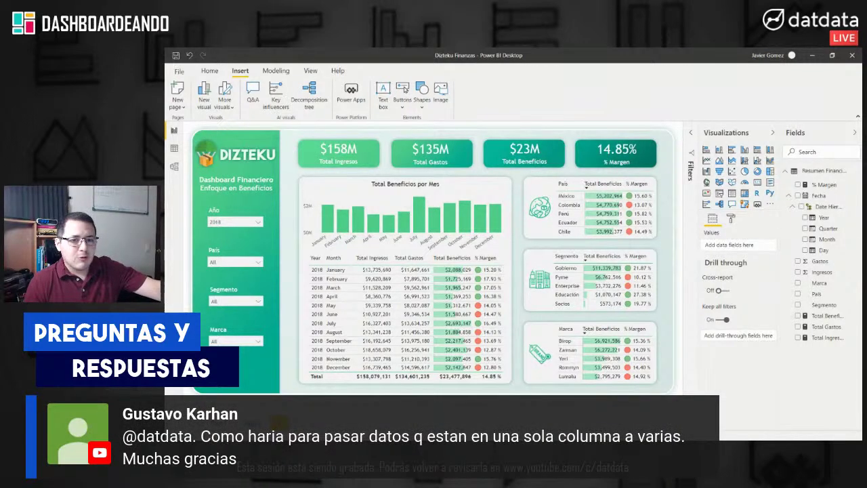
Step: Visit the Total Beneficios matrices page, then return to the Dizteku dashboard page
{"action": "key", "text": "ctrl+Page_Down"}
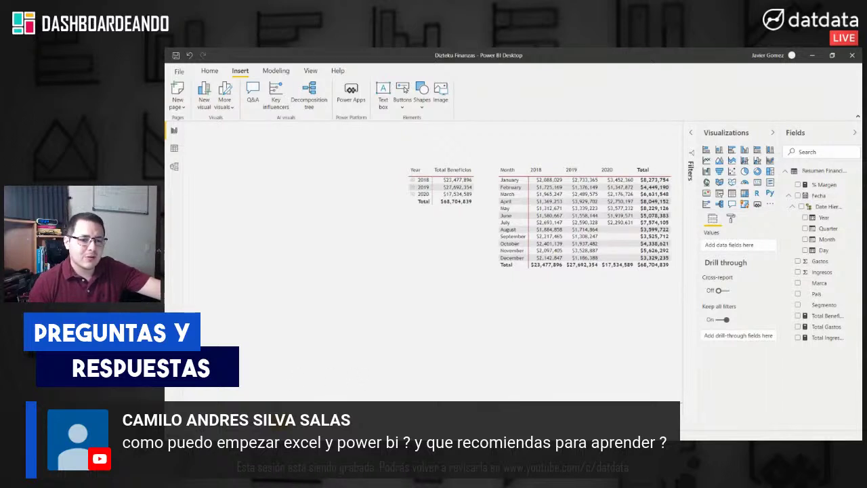
{"action": "key", "text": "ctrl+Page_Down"}
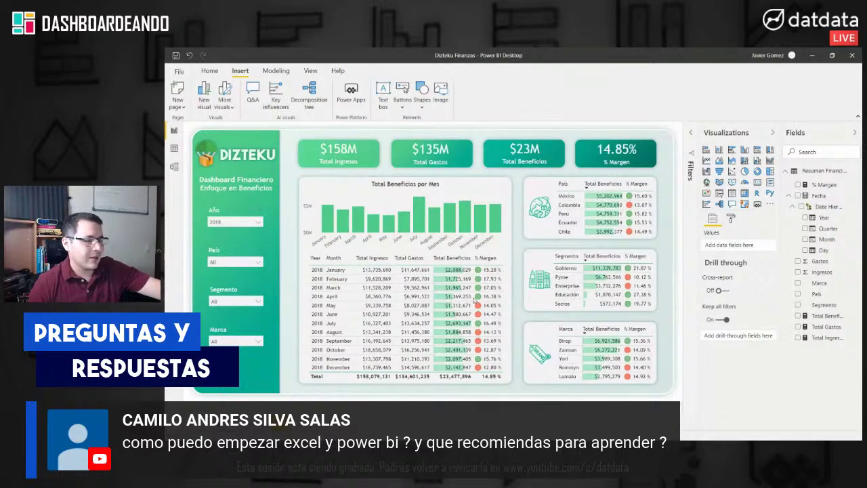
{"action": "left_click", "coordinate": [772, 133]}
{"action": "left_click", "coordinate": [811, 134]}
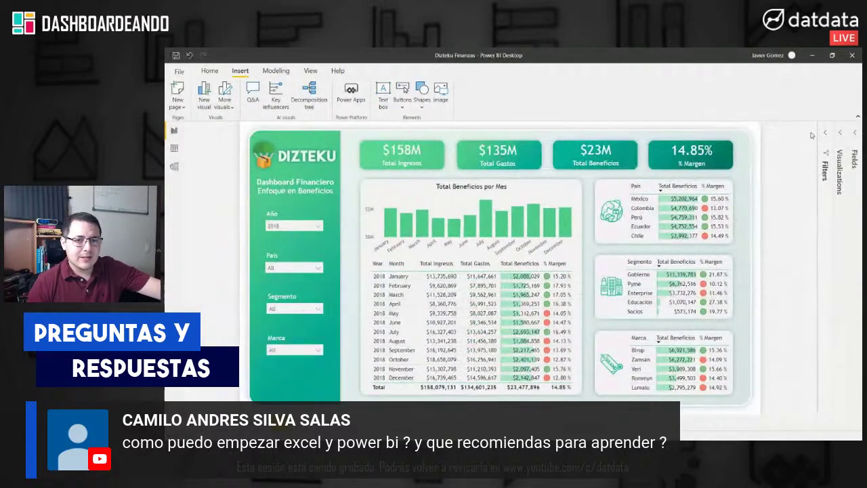
{"action": "left_click", "coordinate": [857, 118]}
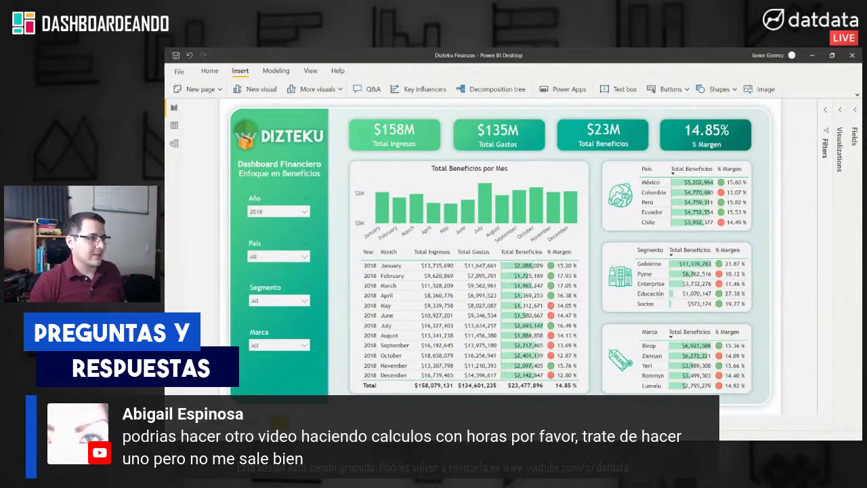
{"action": "key", "text": "super+1"}
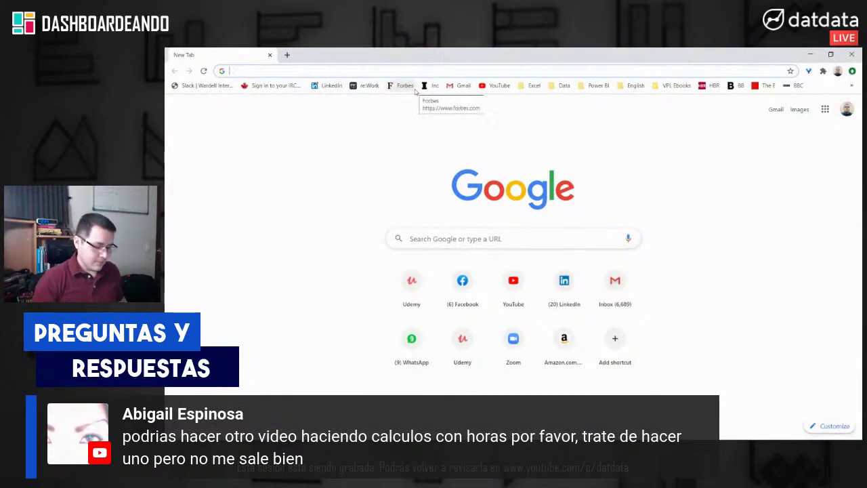
Step: Open the datdata YouTube channel from the 'YOU' address suggestion and scroll to its uploaded videos
{"action": "type", "text": "YOU"}
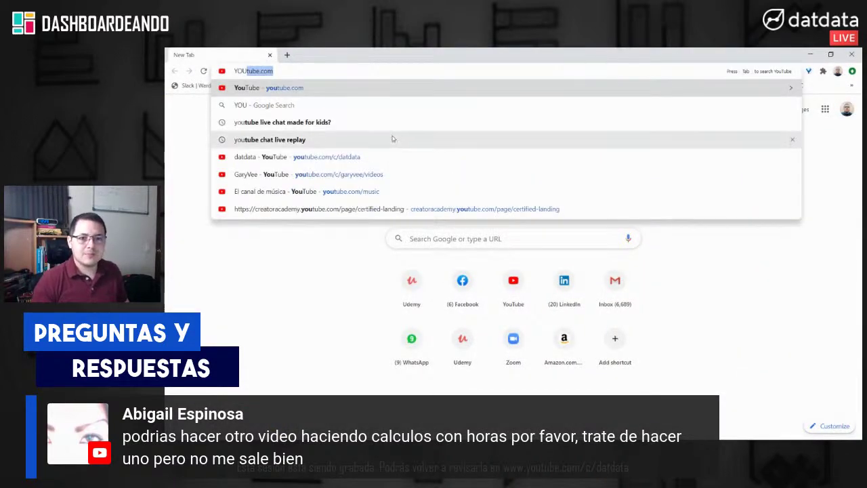
{"action": "left_click", "coordinate": [386, 156]}
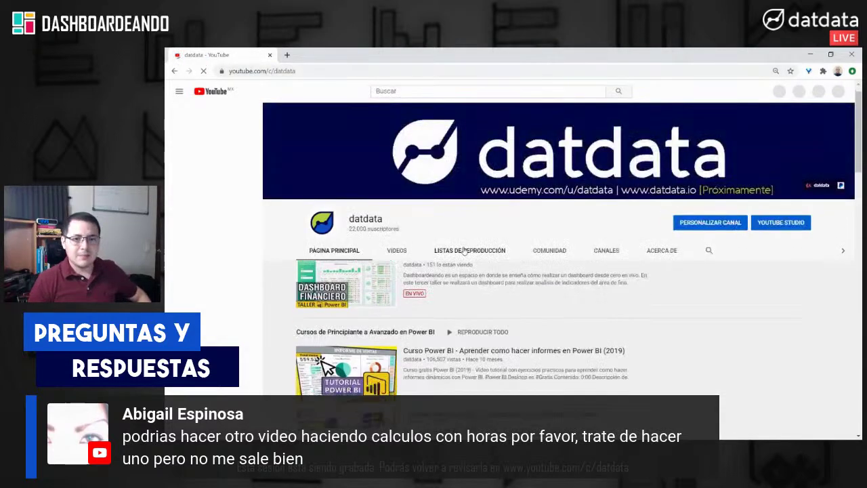
{"action": "scroll", "coordinate": [477, 271], "scroll_direction": "down", "scroll_amount": 10}
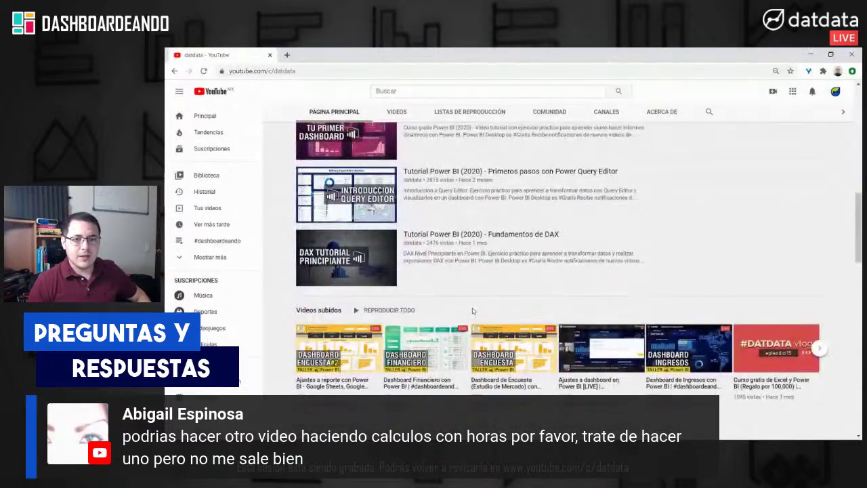
{"action": "key", "text": "super+plus"}
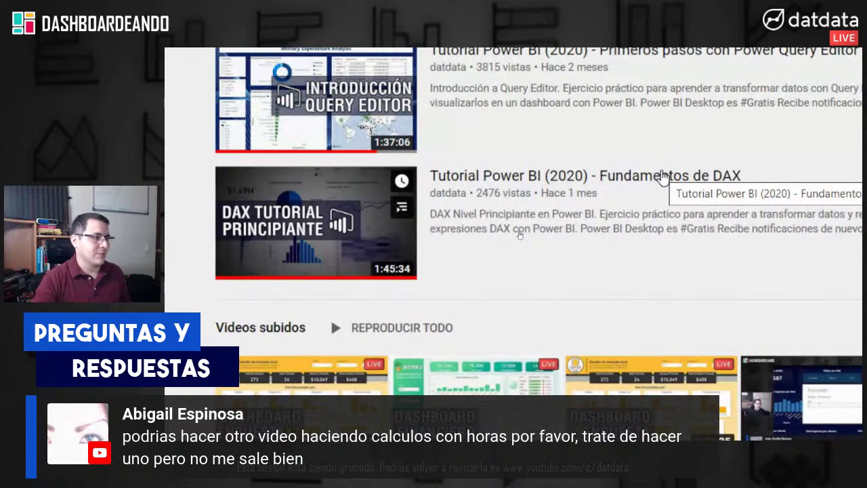
{"action": "scroll", "coordinate": [775, 188], "scroll_direction": "right", "scroll_amount": 1}
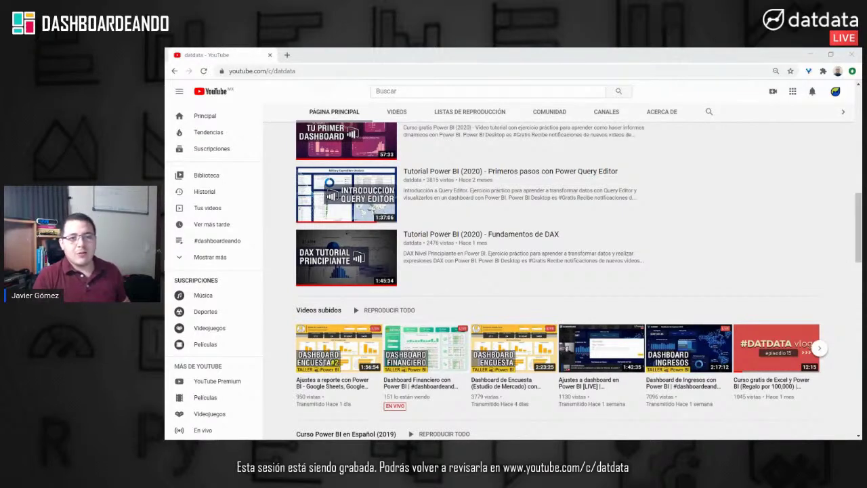
{"action": "left_click", "coordinate": [312, 64]}
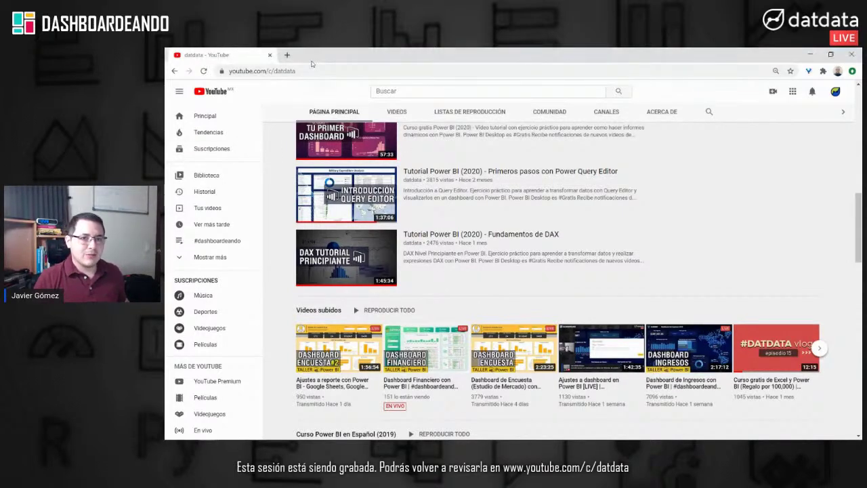
Step: Load datdata.io's coming-soon page via 'DATDATA', view its e-mail field, then close Chrome
{"action": "left_click", "coordinate": [291, 71]}
{"action": "type", "text": "DATDATA"}
{"action": "key", "text": "Return"}
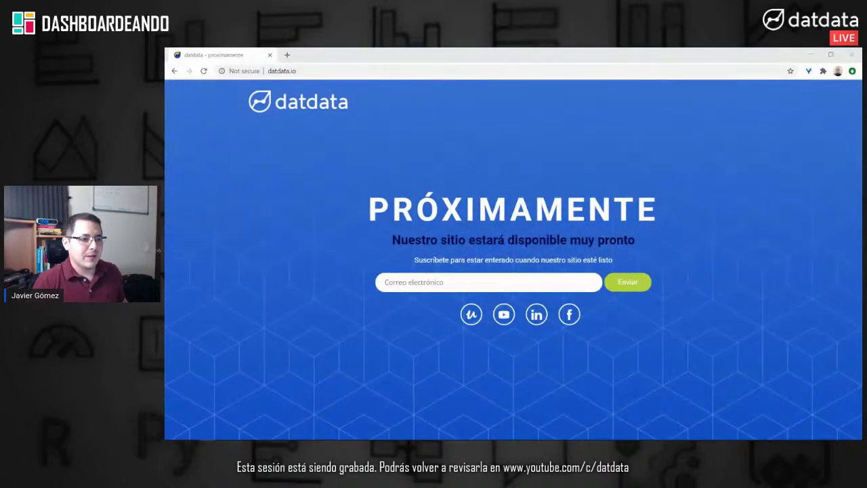
{"action": "left_click", "coordinate": [468, 358]}
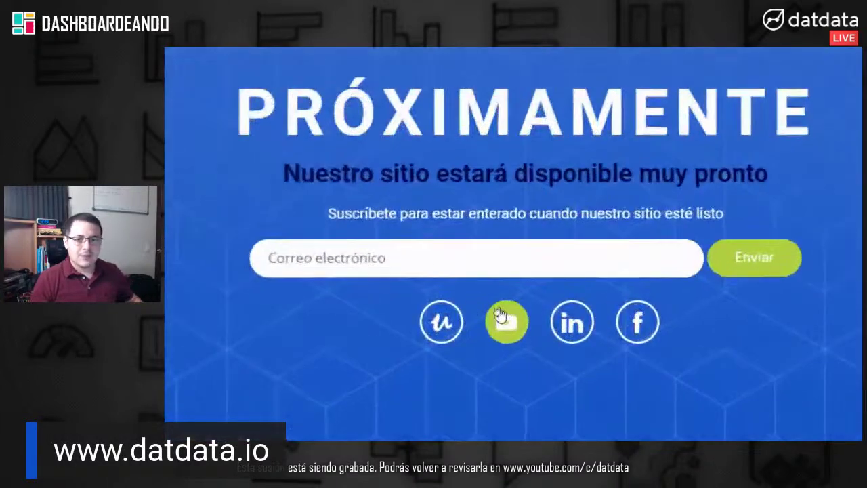
{"action": "left_click", "coordinate": [329, 258]}
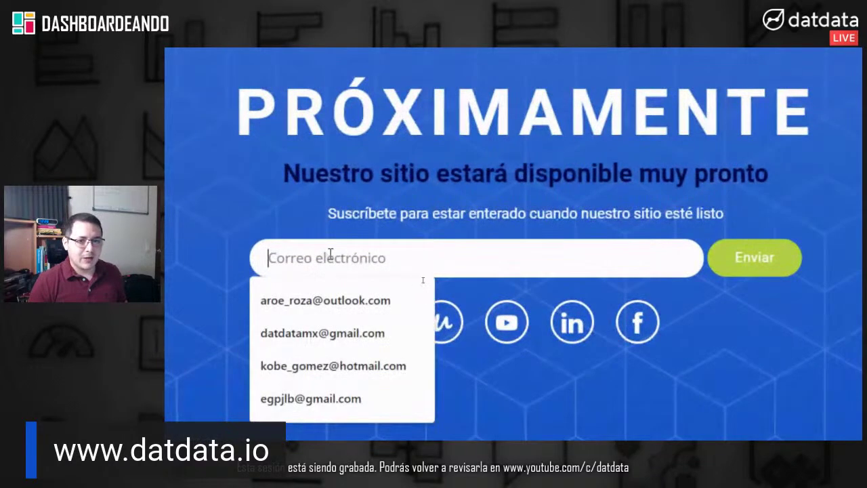
{"action": "scroll", "coordinate": [606, 343], "scroll_direction": "down", "scroll_amount": 1}
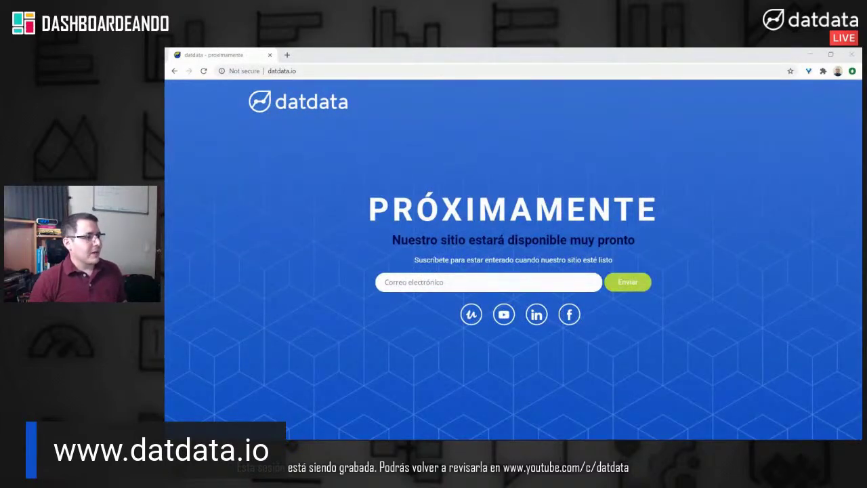
{"action": "left_click", "coordinate": [810, 55]}
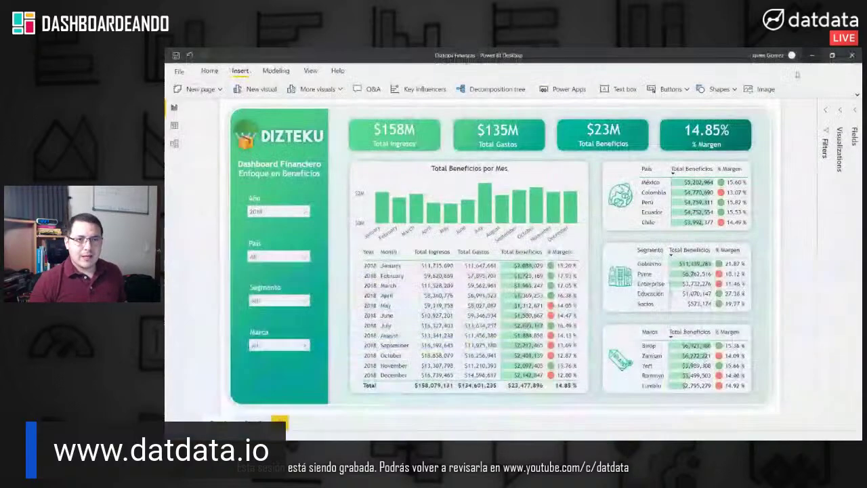